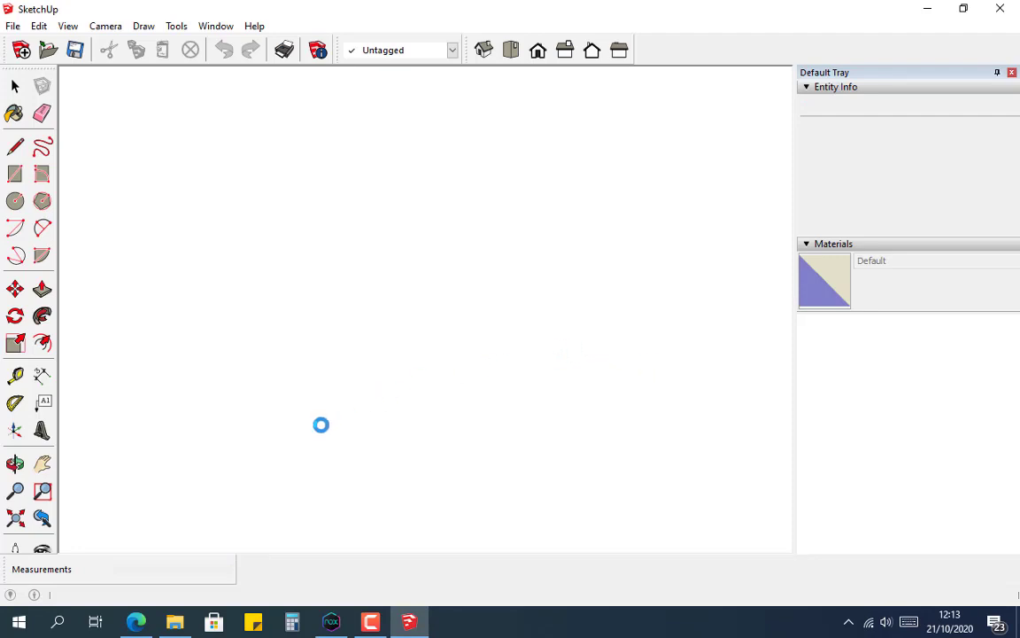
Step: Open the GEDUNG SERBAGUNA 3D file from the VISUAL 3D folder and bring up its SketchUp window
left_click(164, 553)
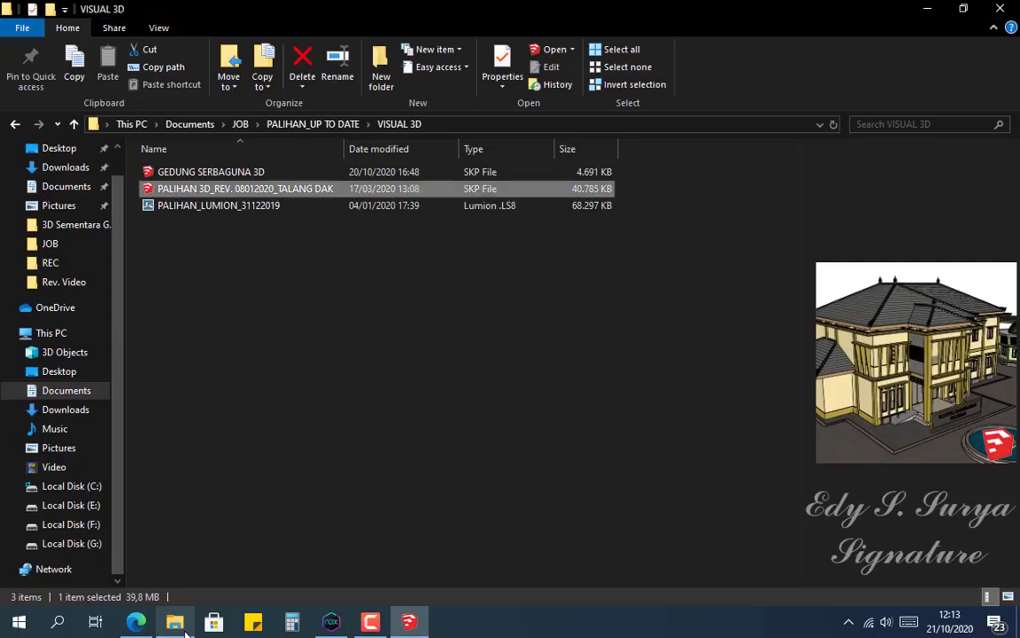
left_click(232, 175)
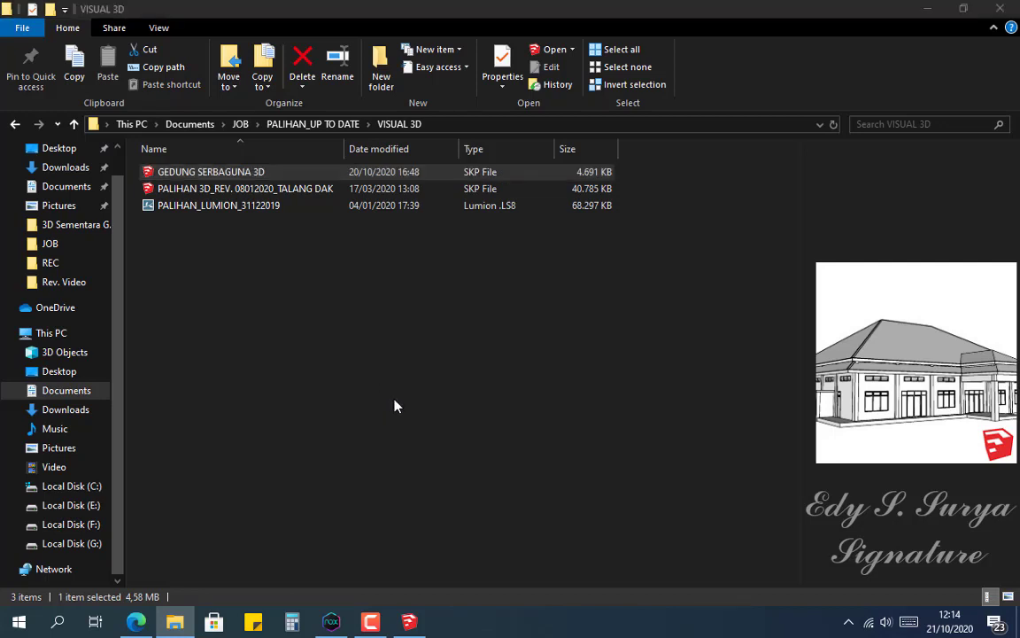
left_click(409, 622)
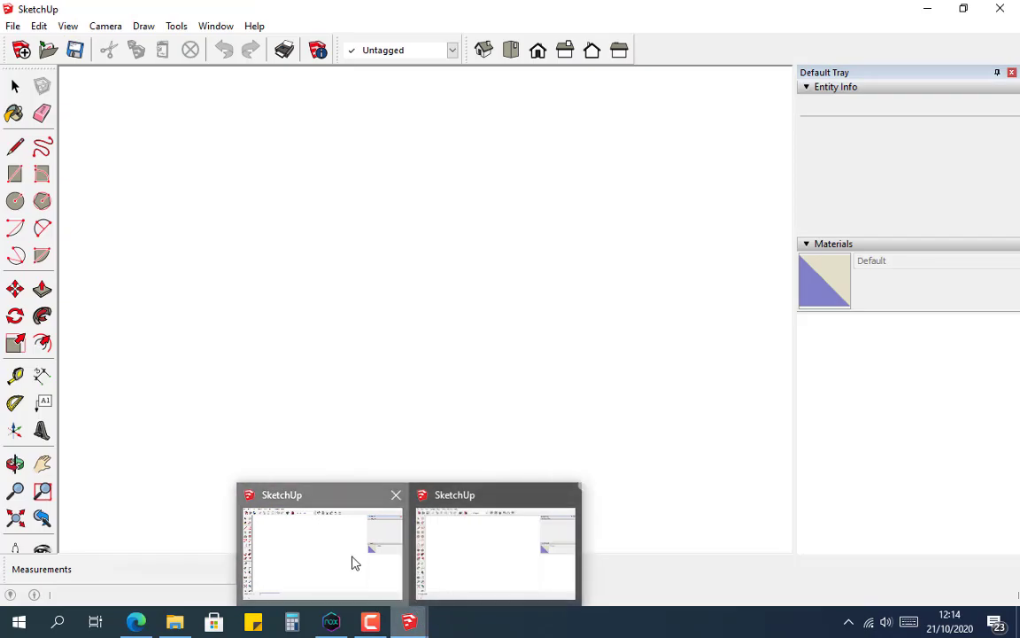
left_click(371, 554)
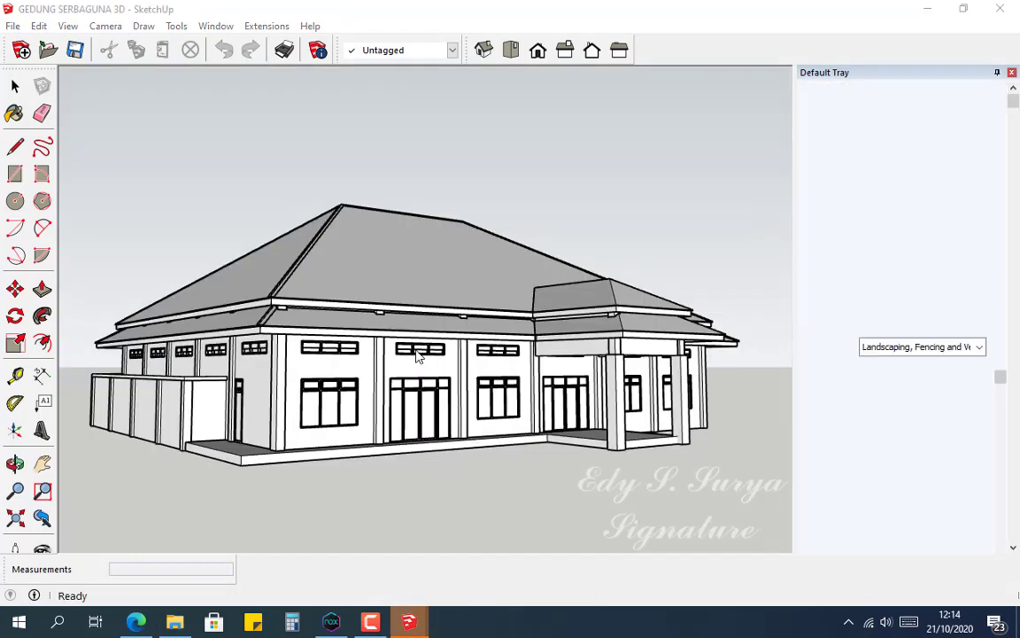
Step: Combine all components of the GEDUNG SERBAGUNA building into a single group
left_click(415, 449)
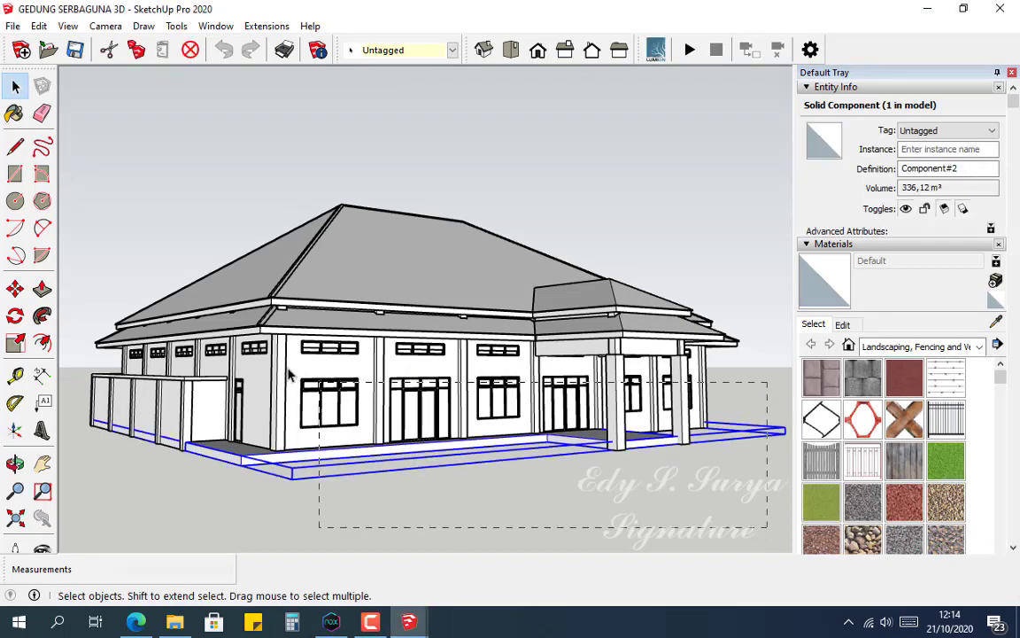
left_click_drag(72, 186, 72, 183)
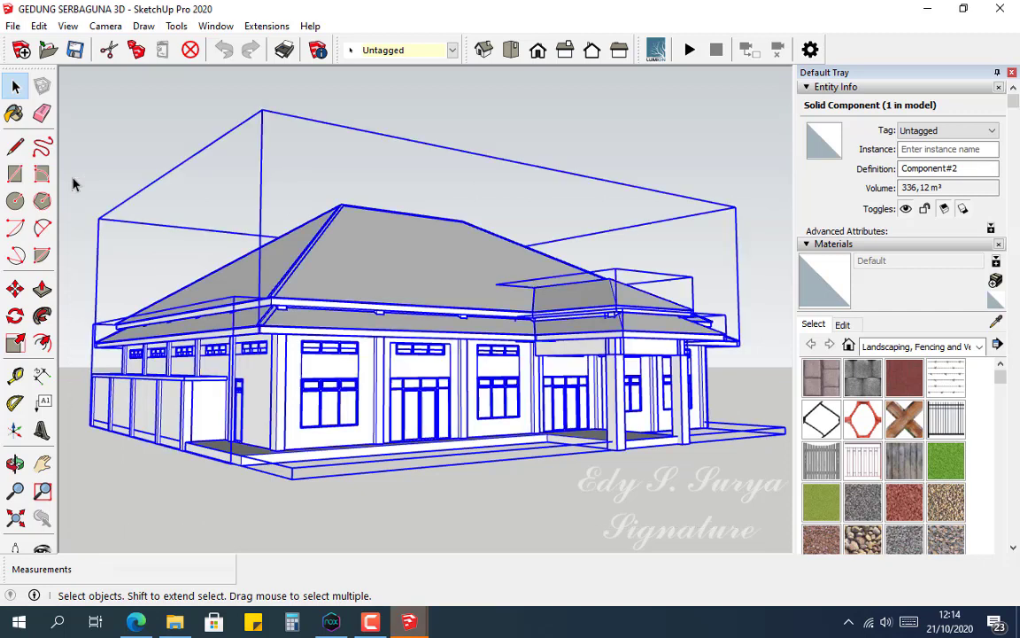
right_click(325, 293)
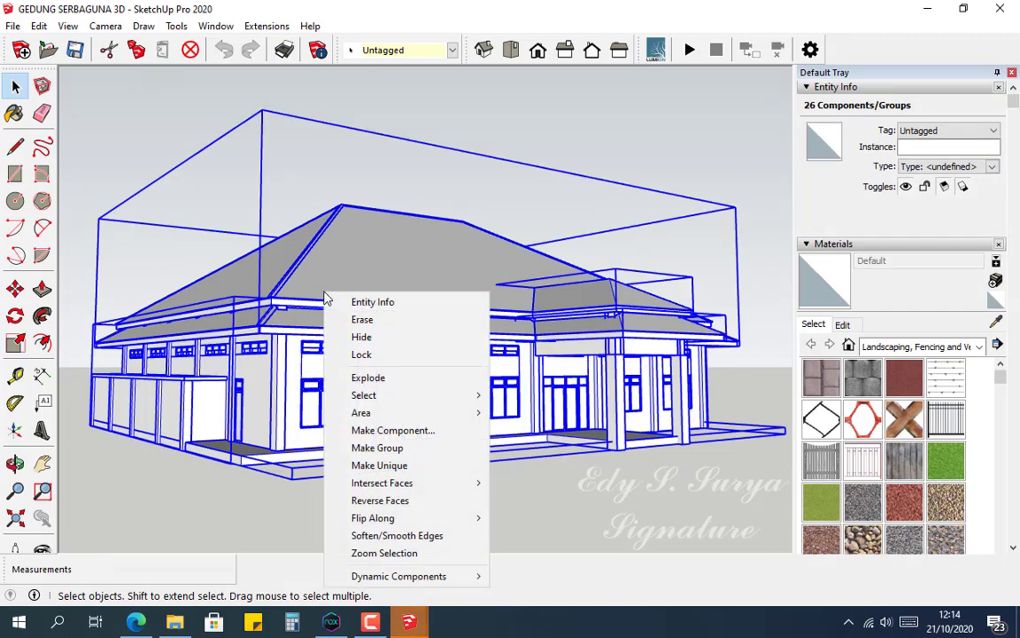
left_click(397, 450)
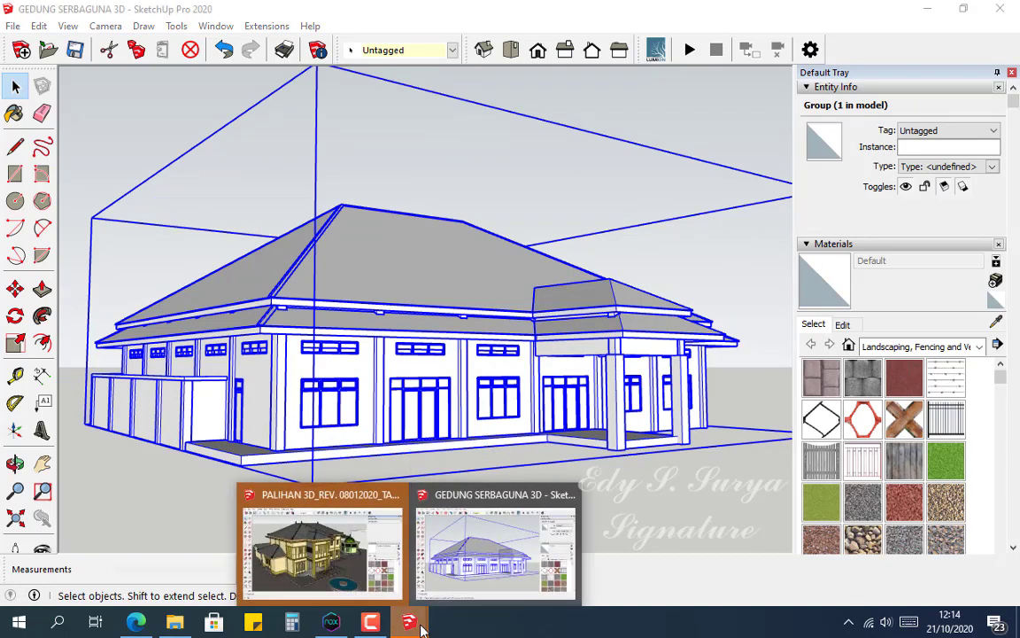
left_click(509, 195)
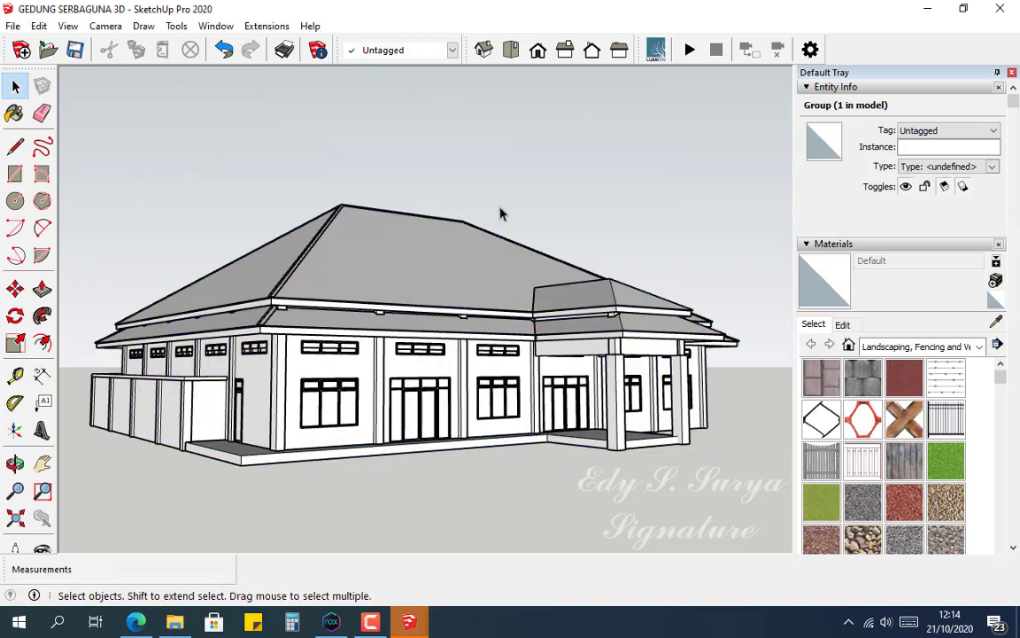
Step: Copy the grouped building and switch to the PALIHAN 3D_REV. 08012020_TALANG DAK model
left_click(456, 278)
key("ctrl+c")
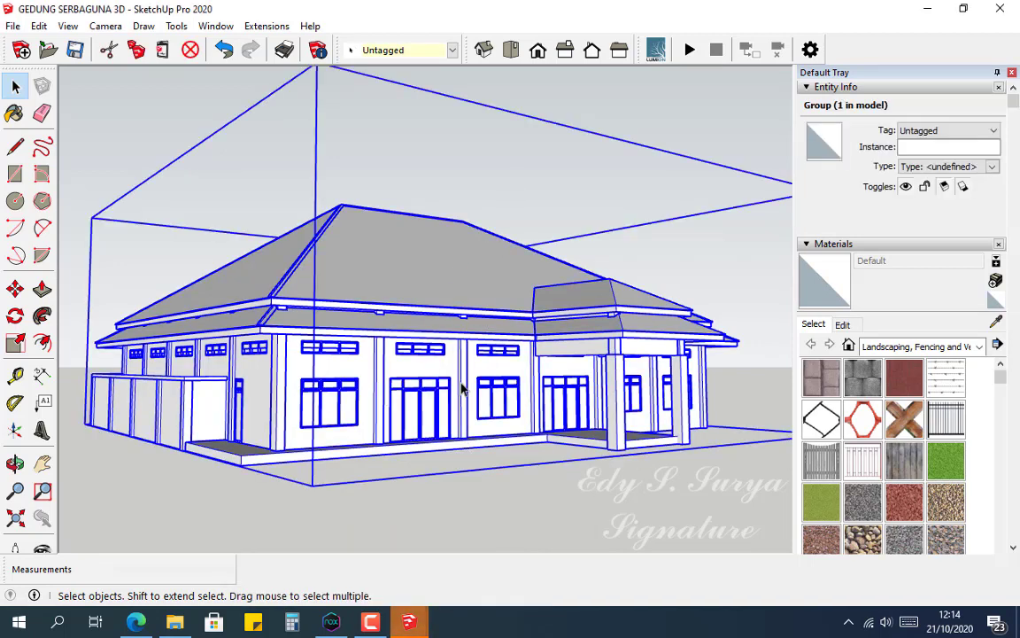
left_click(420, 628)
left_click(370, 554)
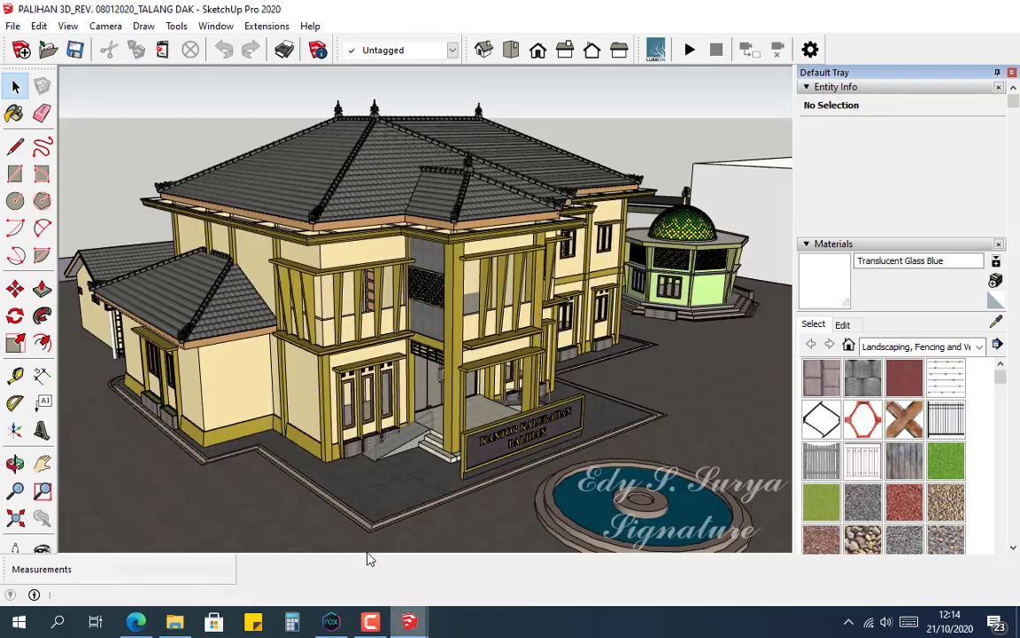
Step: Paste the building onto the plot of the white walled box and move it about 3697 mm into the box
middle_click_drag(626, 361, 319, 358, "shift")
middle_click_drag(671, 328, 421, 336, "shift")
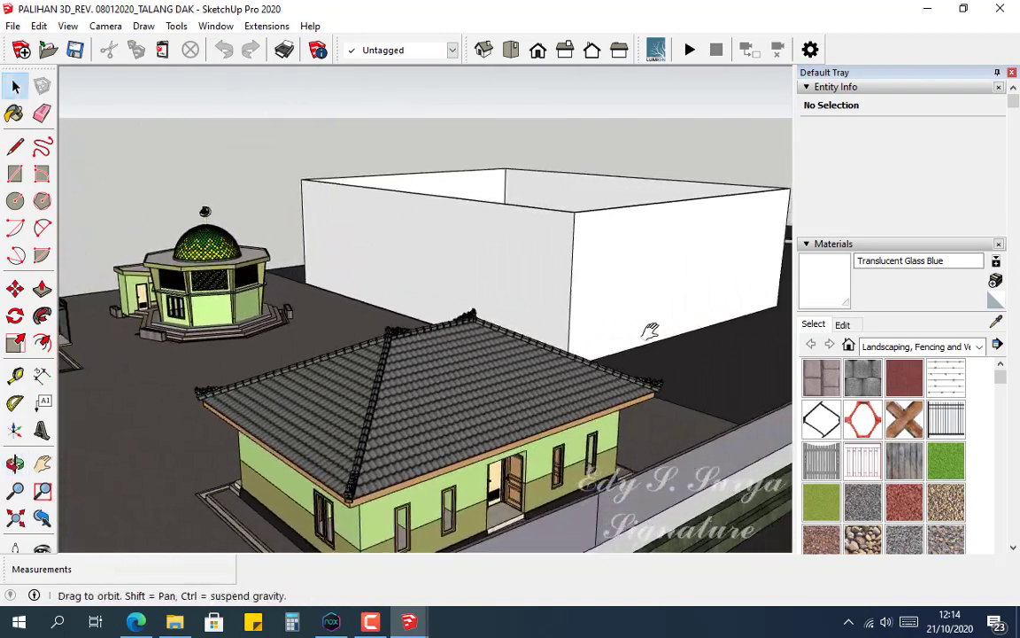
mouse_move(649, 330)
middle_mouse_down()
mouse_move(635, 352)
mouse_move(330, 357)
mouse_move(455, 367)
mouse_move(433, 385)
mouse_move(445, 347)
mouse_move(549, 303)
mouse_move(505, 342)
mouse_move(514, 351)
middle_mouse_up()
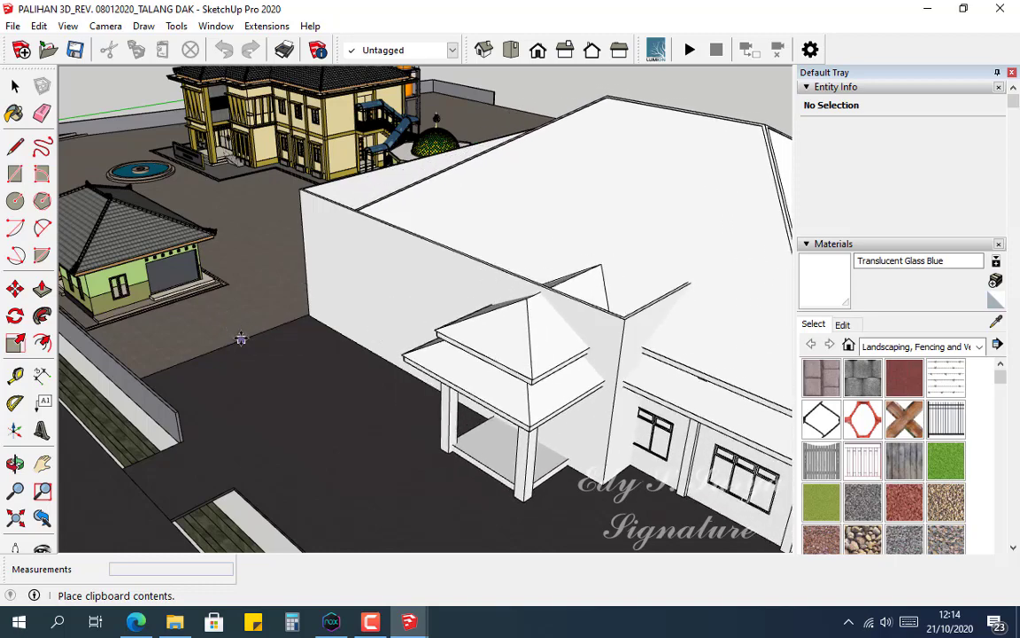
left_click(242, 340)
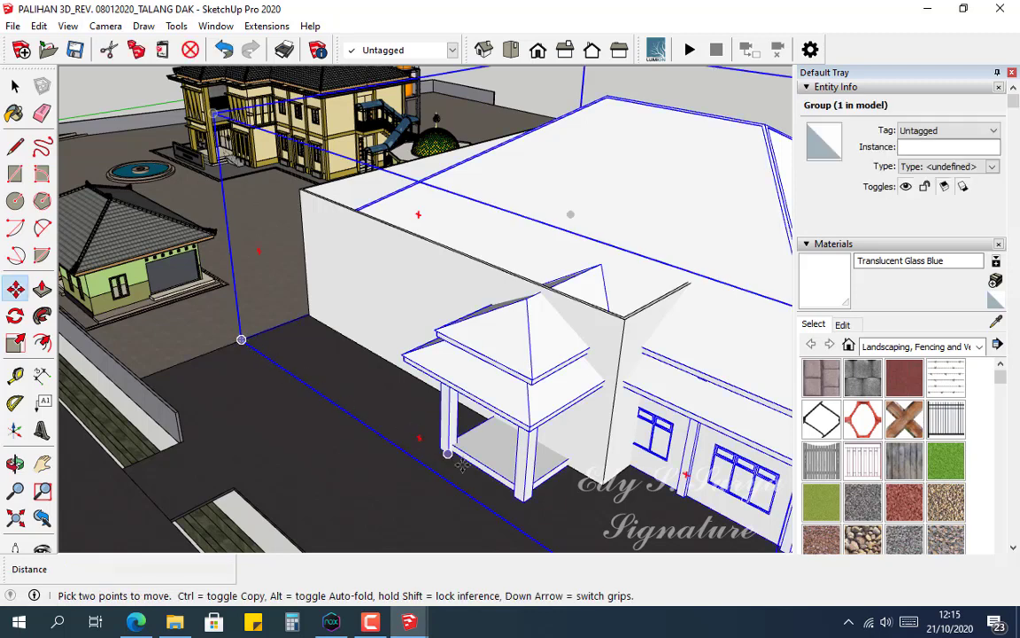
left_click(525, 503)
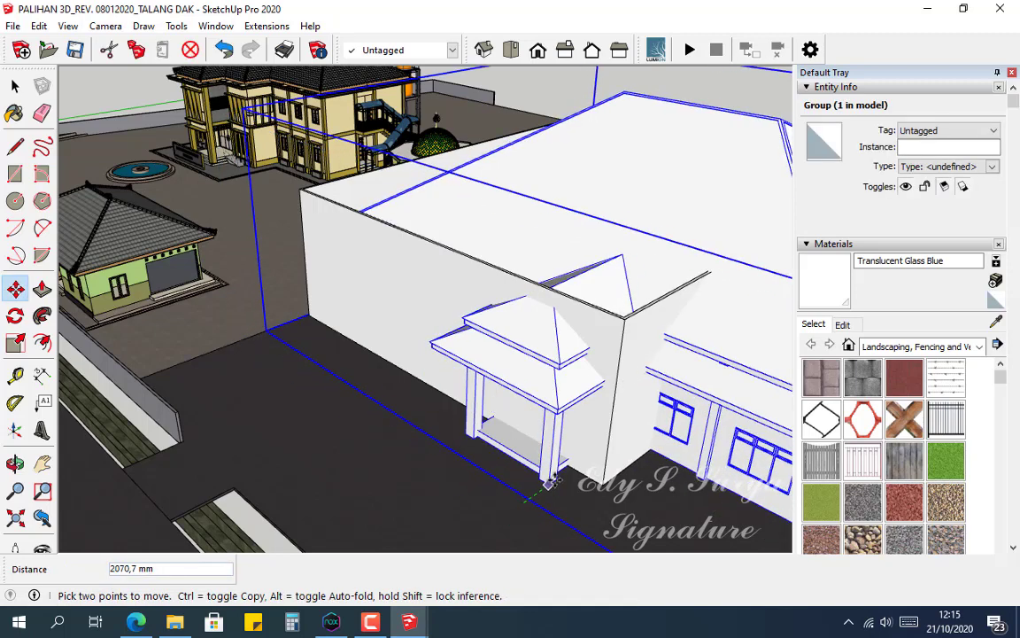
left_click(428, 404)
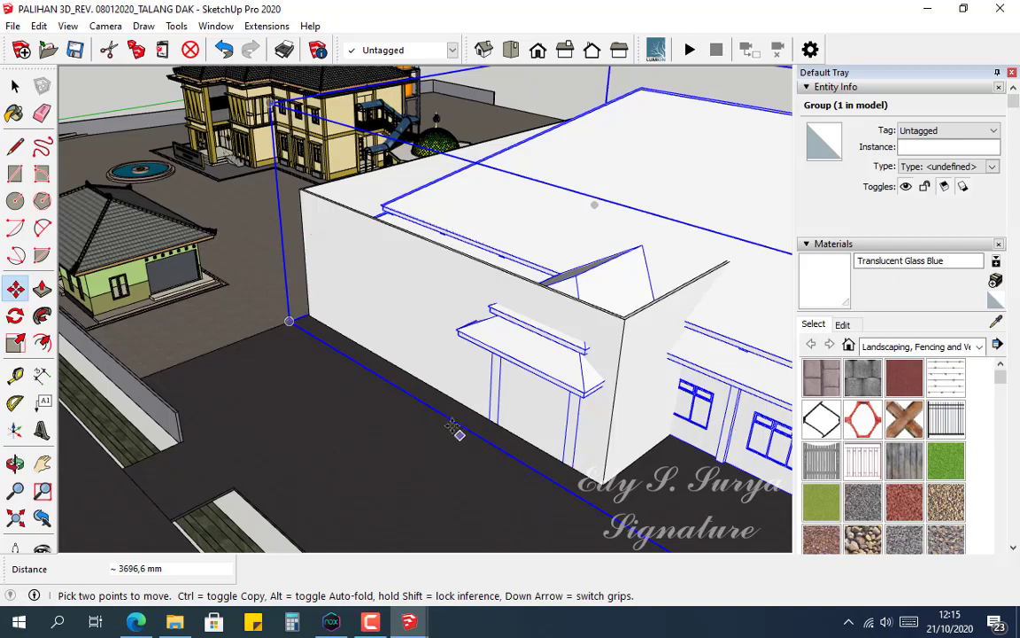
Step: Examine from several sides how the pasted building lines up with the white walled box and the plot edges
middle_click_drag(458, 432, 727, 428)
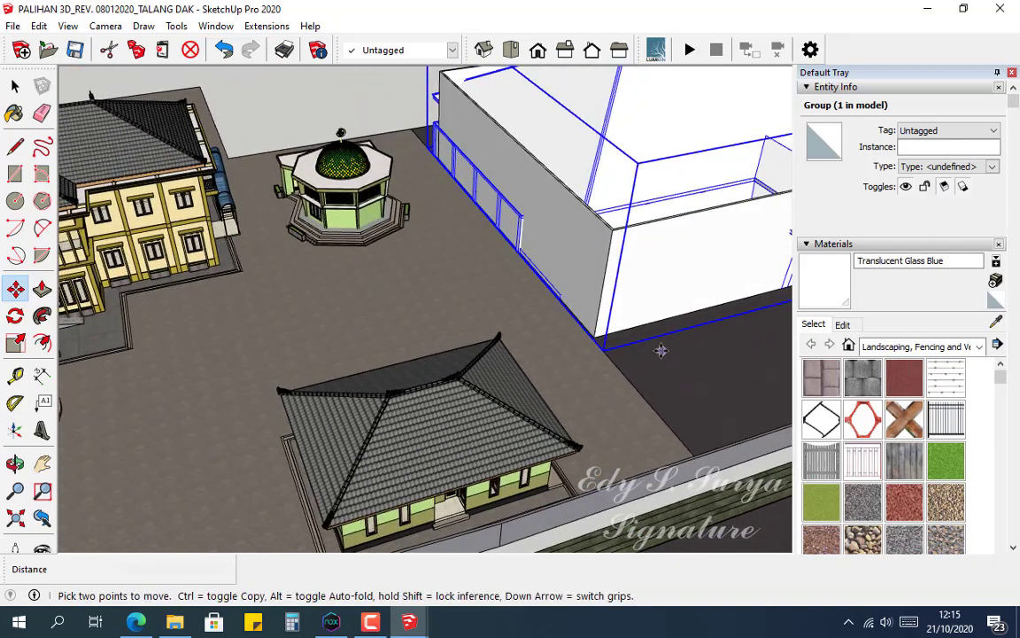
middle_click_drag(505, 202, 364, 176)
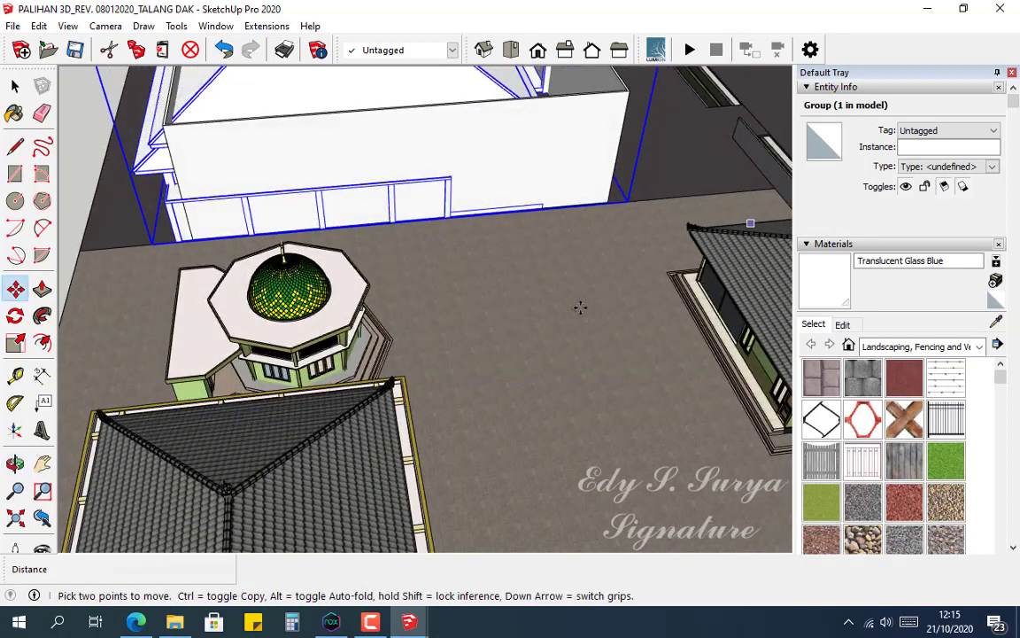
middle_click_drag(580, 307, 486, 308)
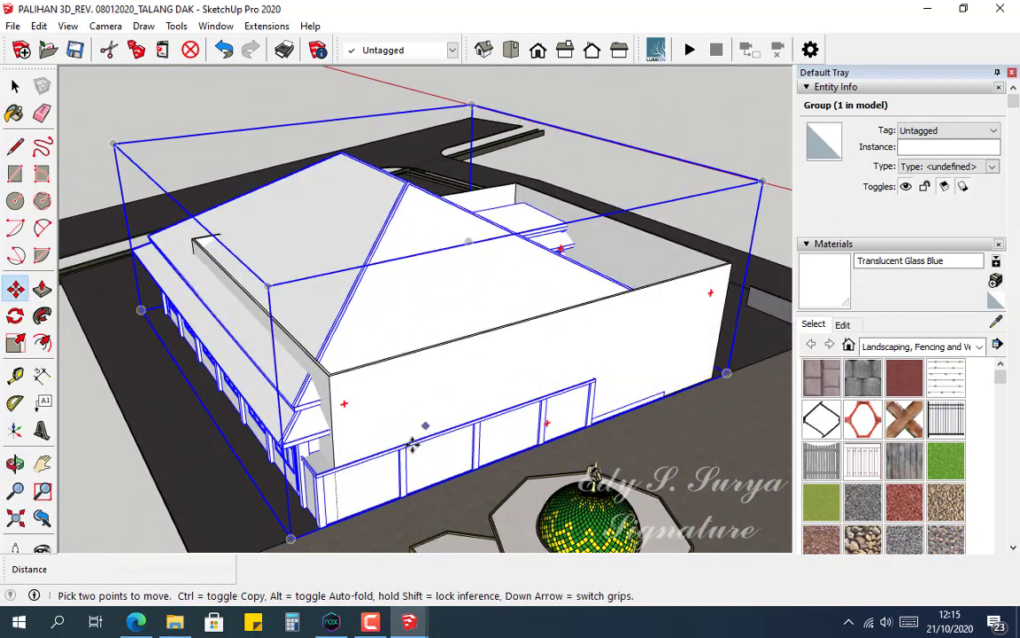
scroll(315, 527, "up", 8)
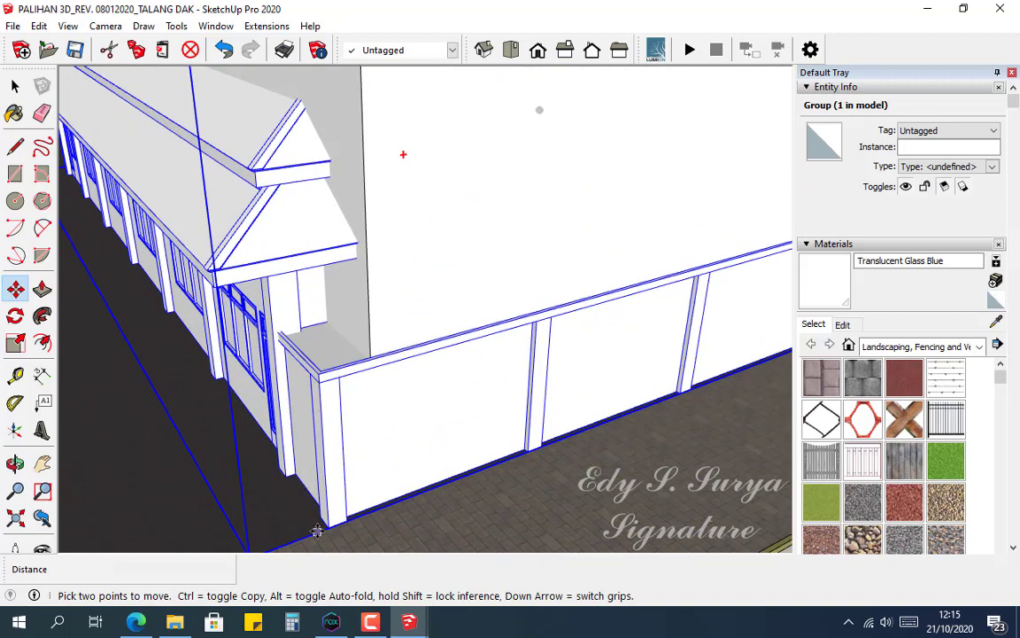
scroll(317, 529, "down", 5)
middle_click_drag(348, 437, 344, 416)
mouse_move(305, 308)
middle_mouse_down()
mouse_move(547, 312)
mouse_move(507, 303)
mouse_move(462, 308)
mouse_move(360, 284)
mouse_move(517, 357)
mouse_move(683, 361)
middle_mouse_up()
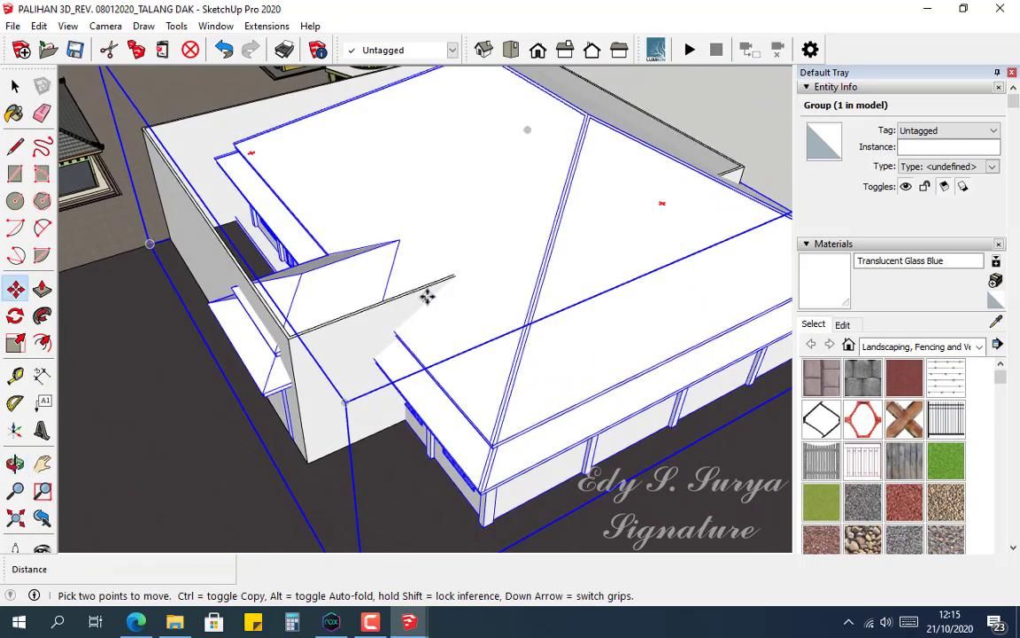
middle_click_drag(426, 292, 400, 221)
key("m")
key("space")
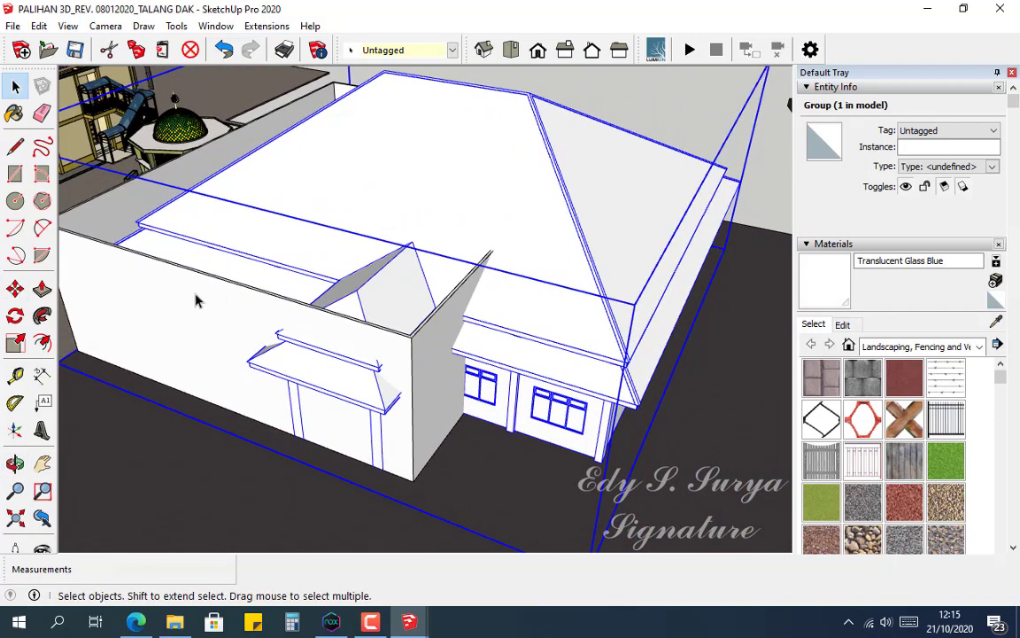
Step: Hide the white walled box that overlaps the pasted building
left_click(196, 301)
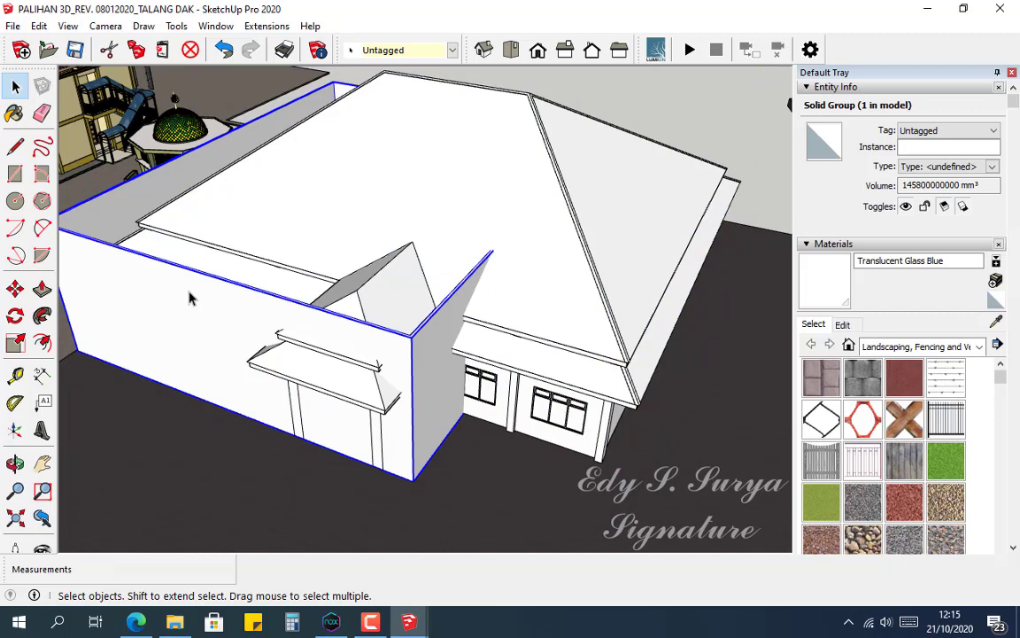
right_click(189, 299)
left_click(235, 340)
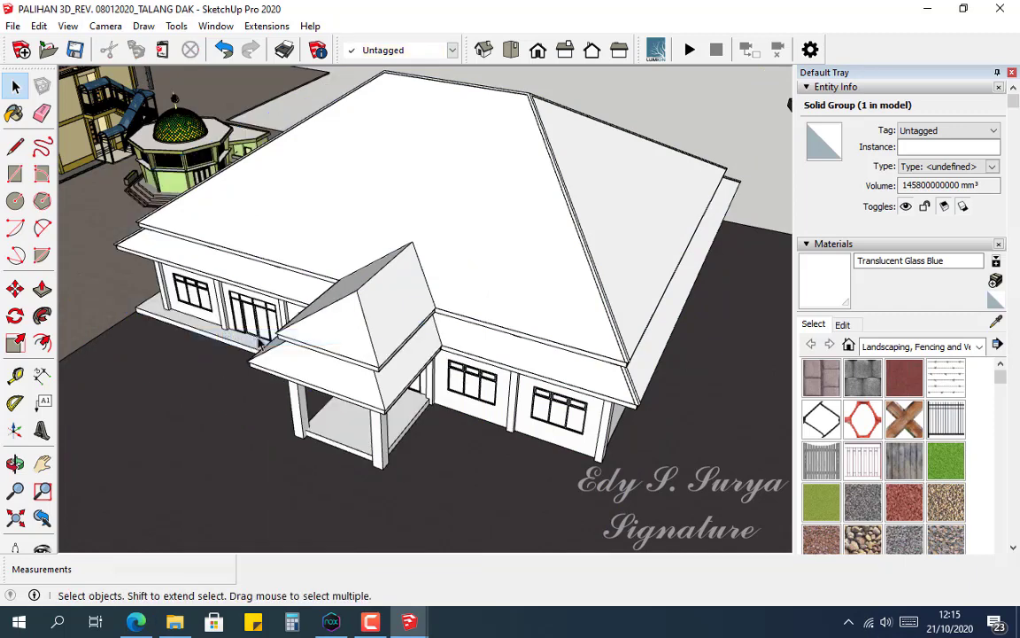
Step: Enter the nested groups of the building's main roof for editing and select the large front roof face
middle_click_drag(360, 314, 593, 351)
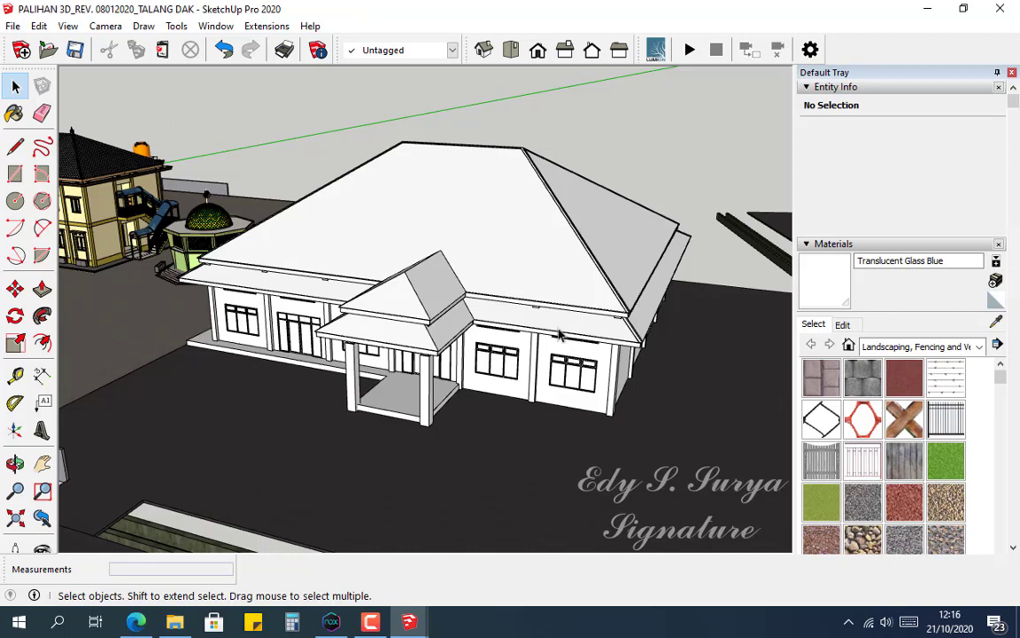
scroll(458, 259, "up", 2)
middle_click_drag(460, 256, 474, 285)
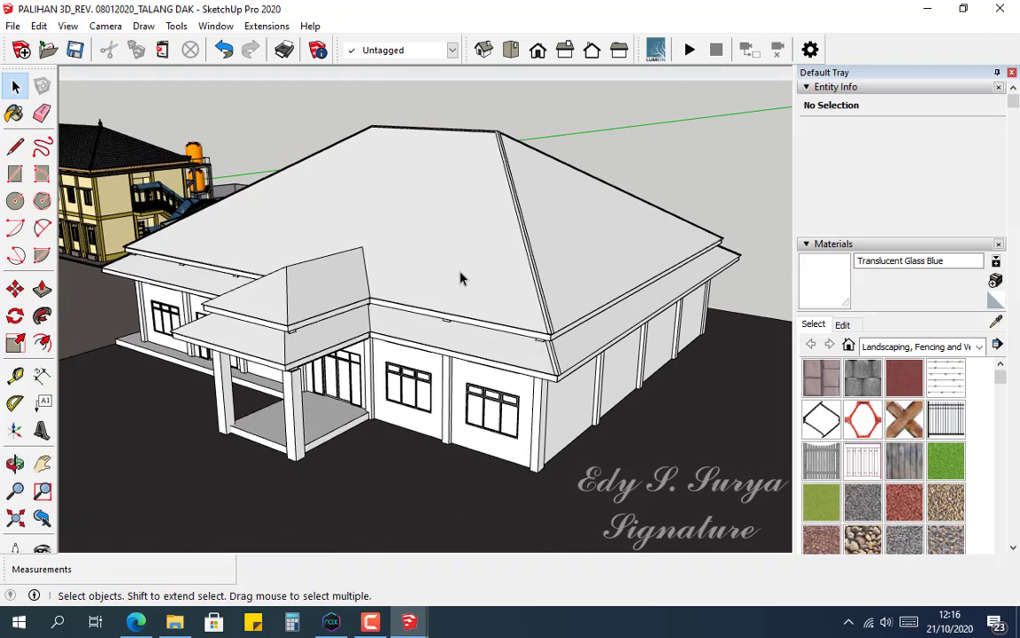
double_click(448, 267)
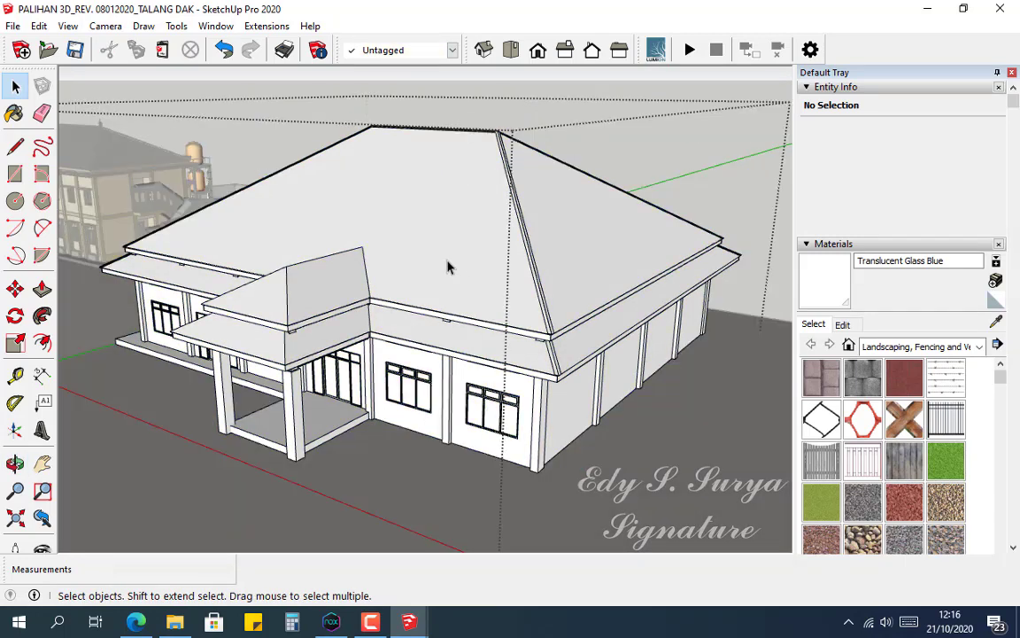
left_click(462, 255)
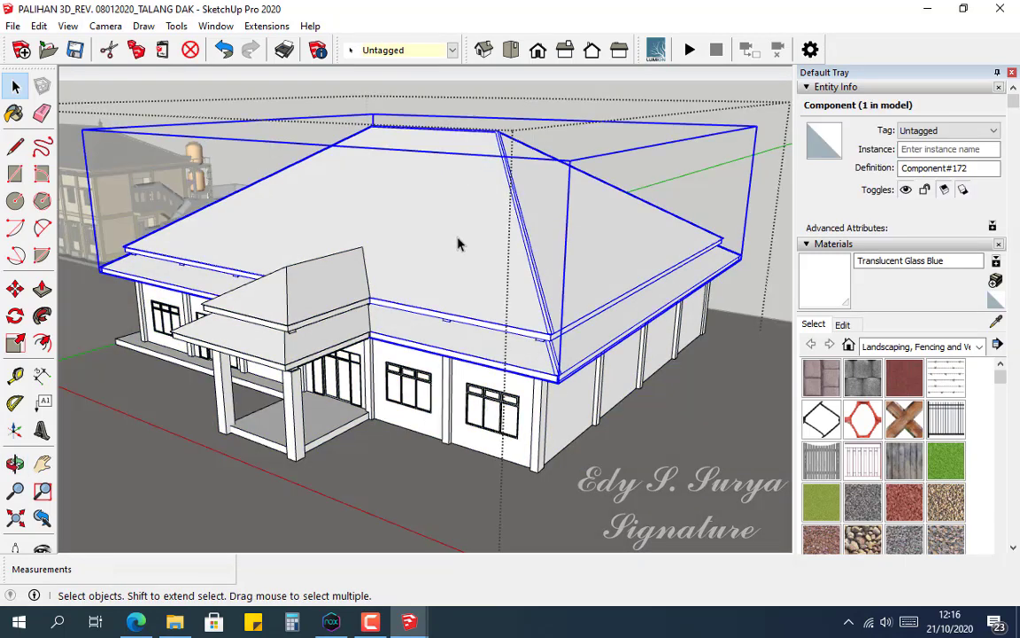
double_click(458, 242)
left_click(456, 236)
double_click(455, 230)
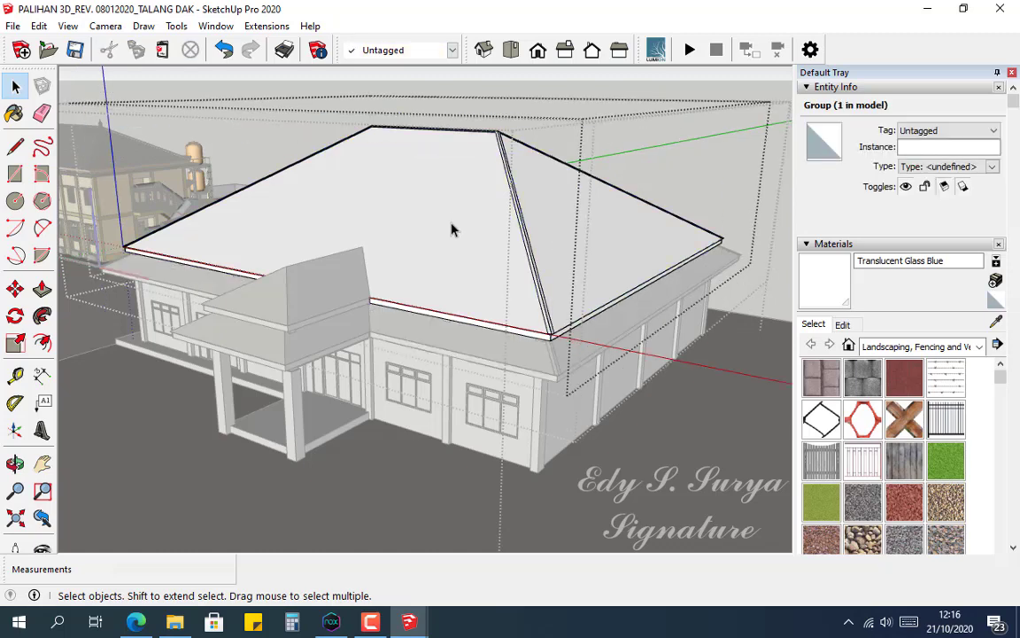
left_click(458, 217)
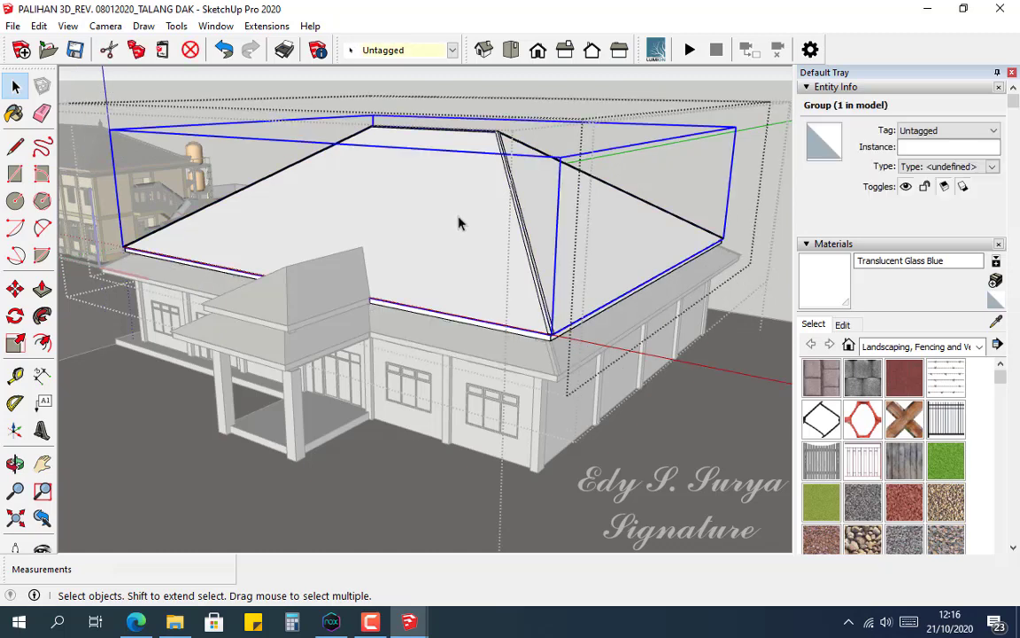
double_click(458, 221)
left_click(458, 219)
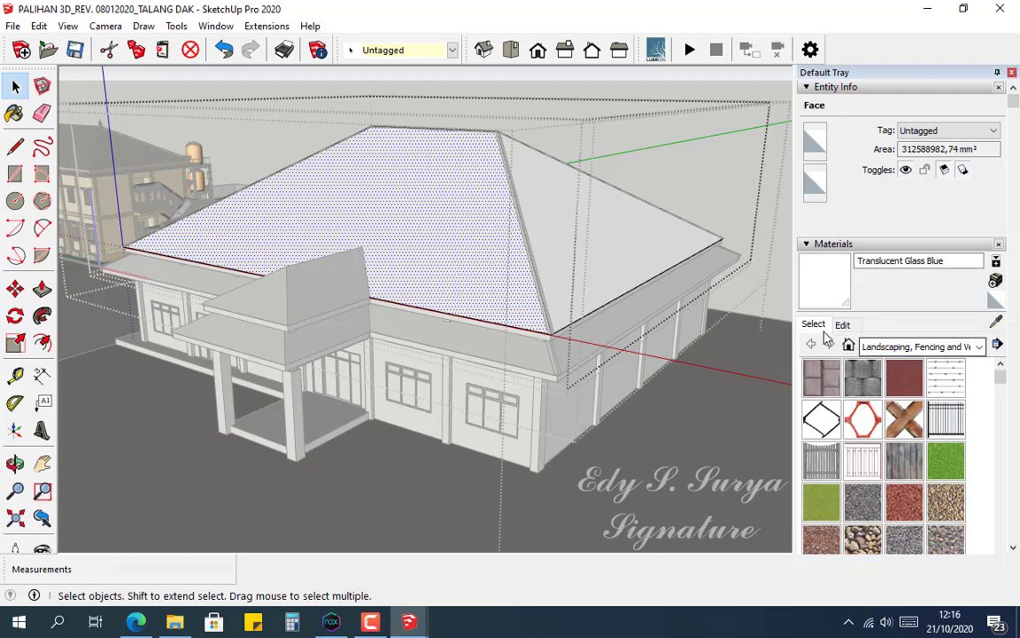
Step: Create a new model material from the Roofing Shingles Asphalt texture in the Roofing collection, keeping the 914,4 mm texture size
left_click(951, 348)
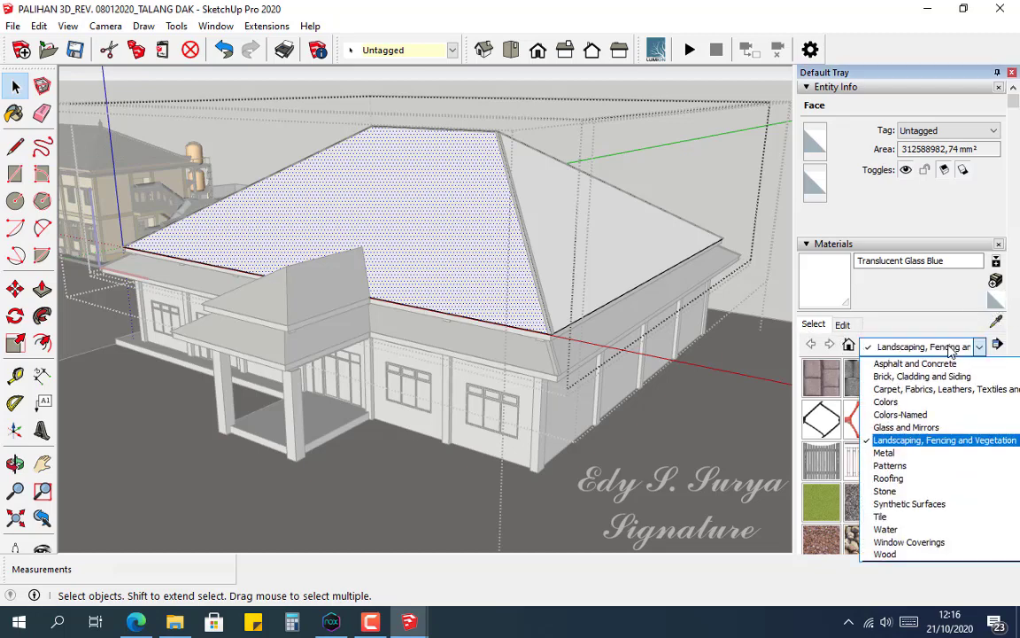
left_click(919, 482)
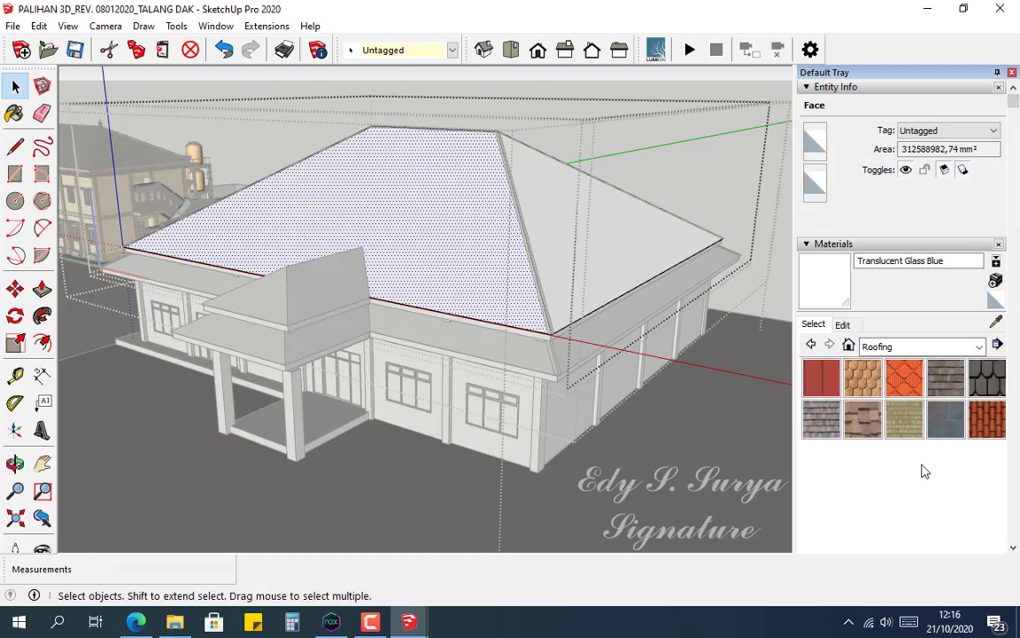
left_click(953, 379)
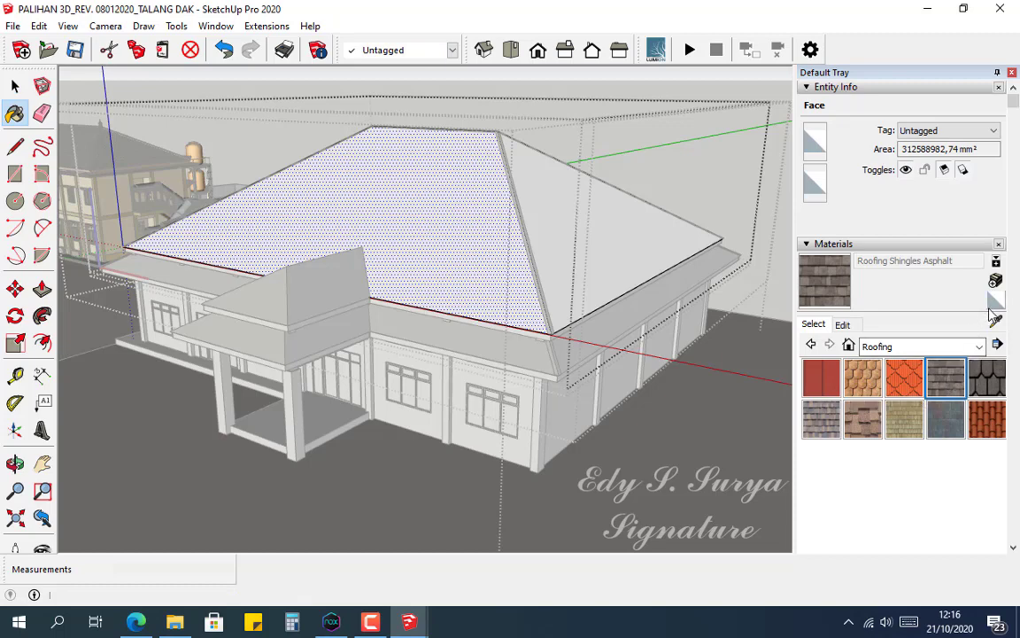
left_click(995, 281)
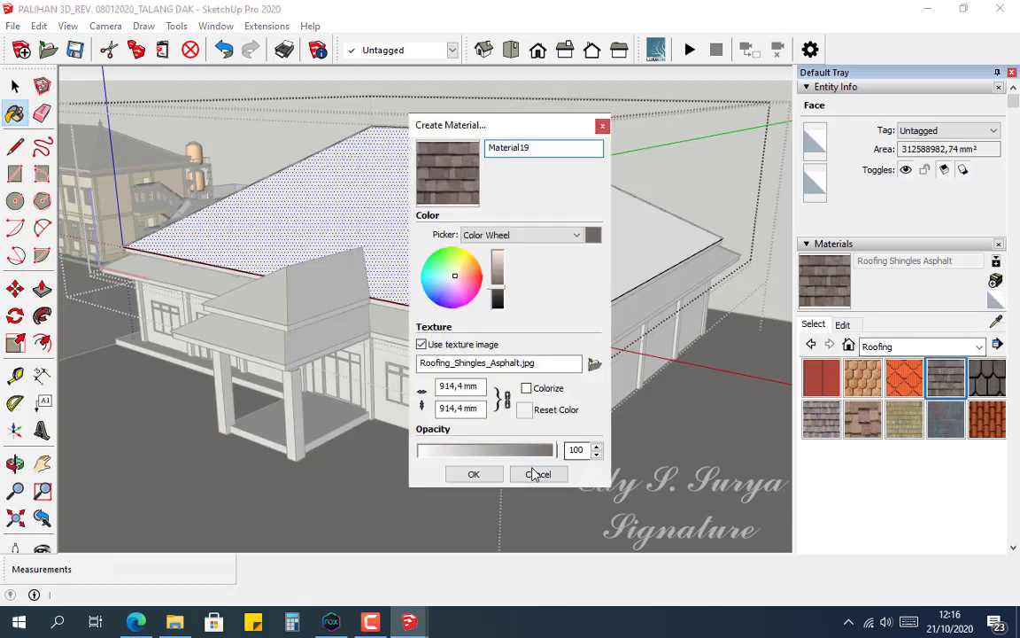
left_click(474, 474)
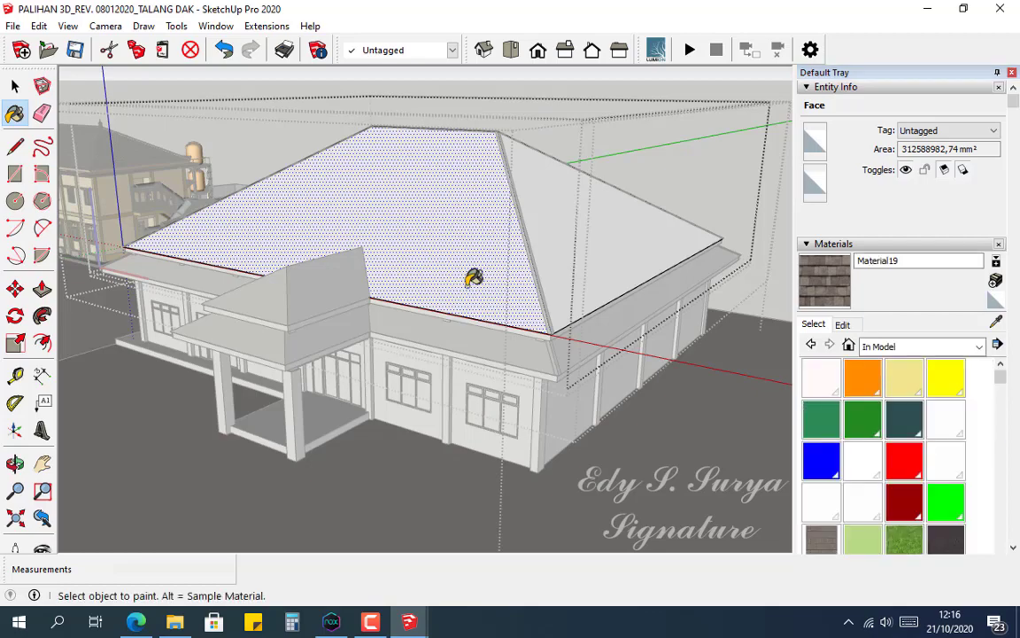
Step: Paint the large front roof face and the thin edge along its eave with the new asphalt shingle material
left_click(441, 228)
scroll(450, 298, "up", 6)
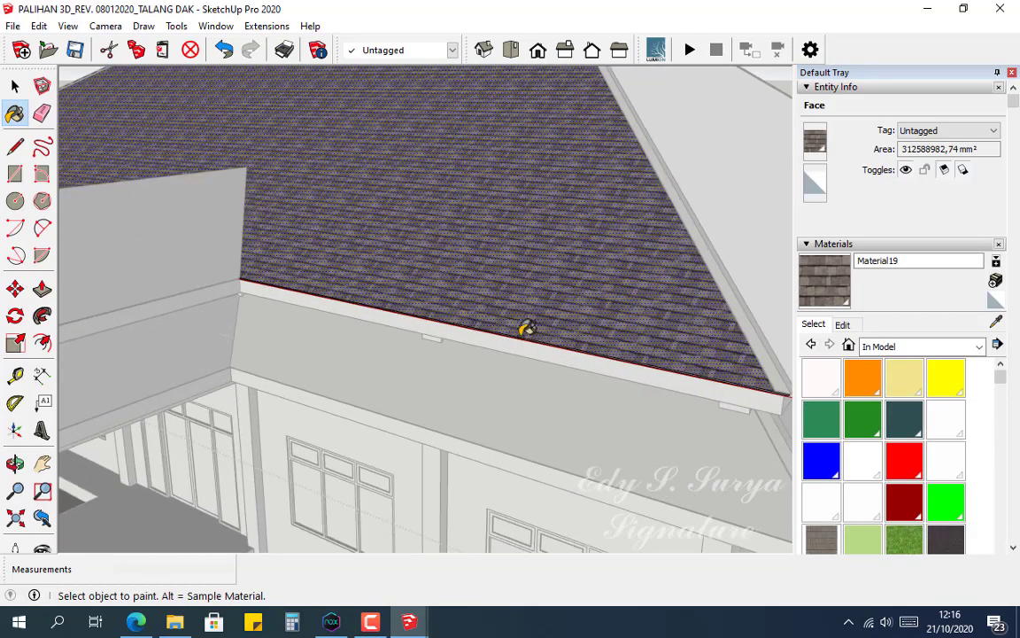
mouse_move(526, 328)
middle_mouse_down()
mouse_move(426, 255)
mouse_move(396, 182)
mouse_move(701, 303)
mouse_move(724, 284)
mouse_move(610, 284)
mouse_move(449, 230)
mouse_move(507, 221)
mouse_move(517, 202)
mouse_move(558, 220)
mouse_move(565, 210)
mouse_move(507, 170)
middle_mouse_up()
left_click(517, 202)
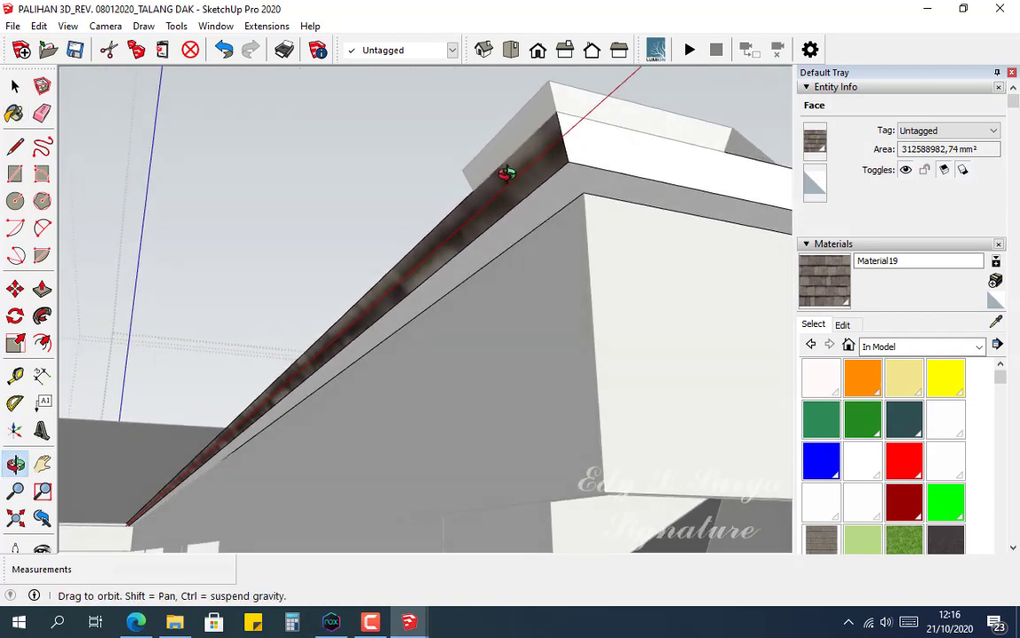
Step: Draw a diagonal line about 71 mm long across the underside of the front eave, joining its inner and outer corners
key("l")
left_click(584, 192)
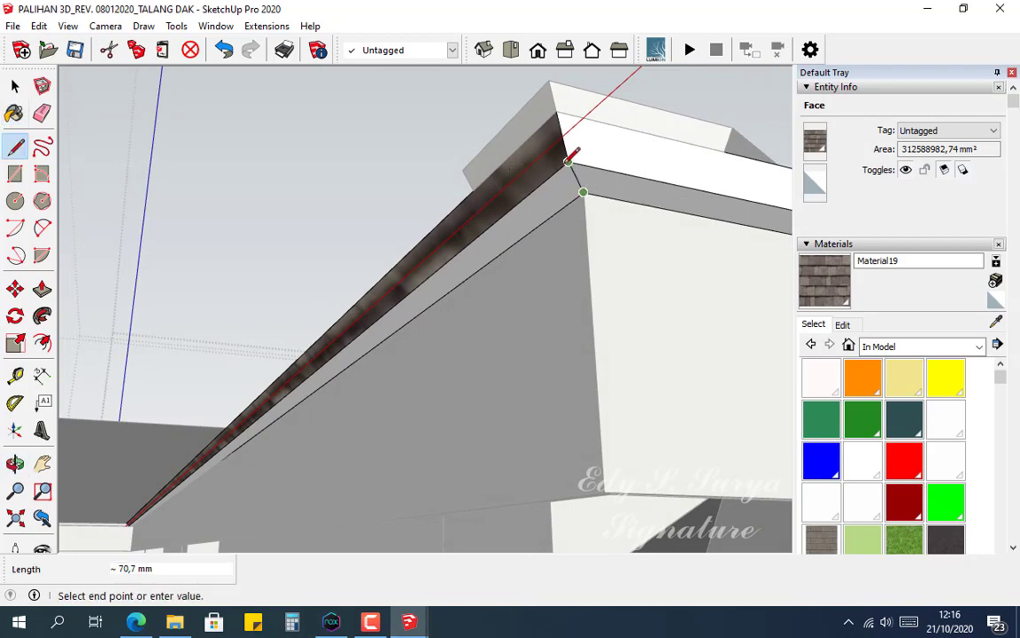
left_click(569, 163)
Step: Draw the matching corner line at the opposite end of the front eave's underside and paint that strip with the shingle material
scroll(442, 267, "down", 4)
middle_click_drag(360, 283, 661, 287)
middle_click_drag(658, 471, 588, 261, "shift")
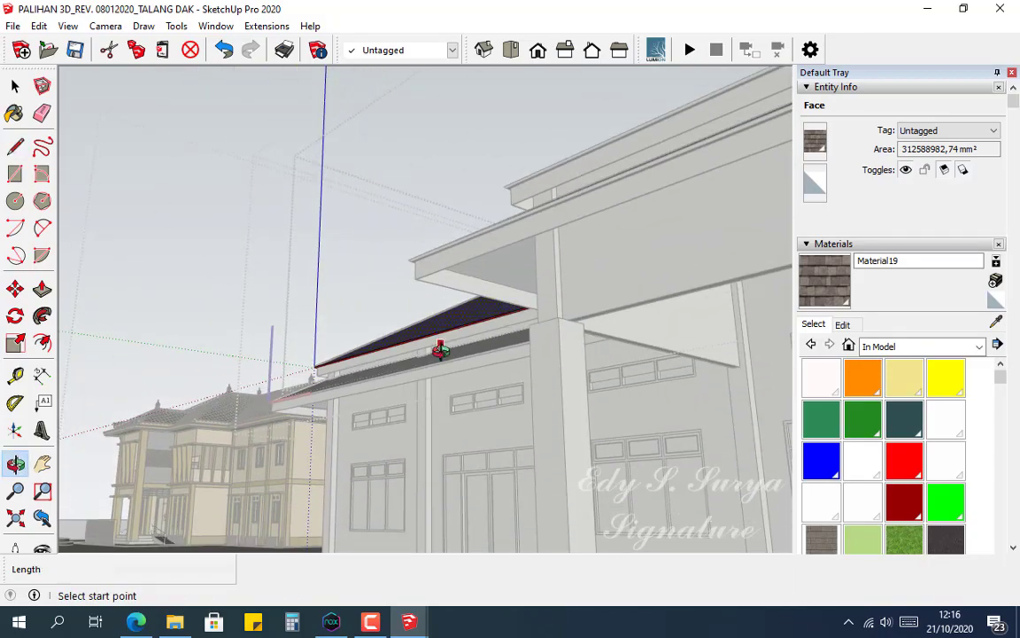
middle_click_drag(437, 348, 701, 405)
scroll(657, 412, "up", 2)
scroll(629, 412, "up", 6)
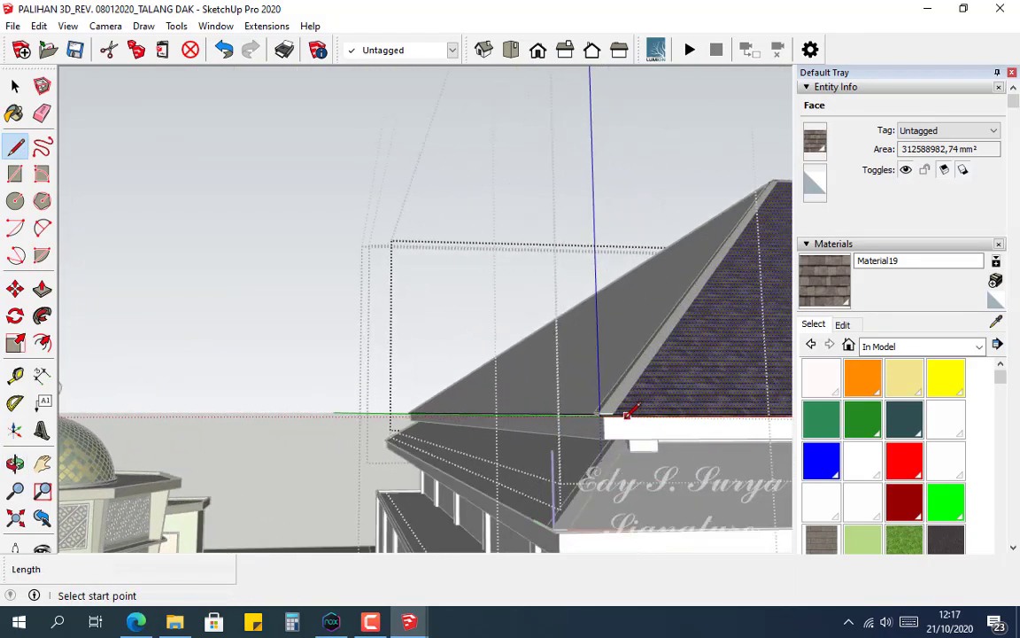
middle_click_drag(600, 401, 507, 440)
left_click(499, 440)
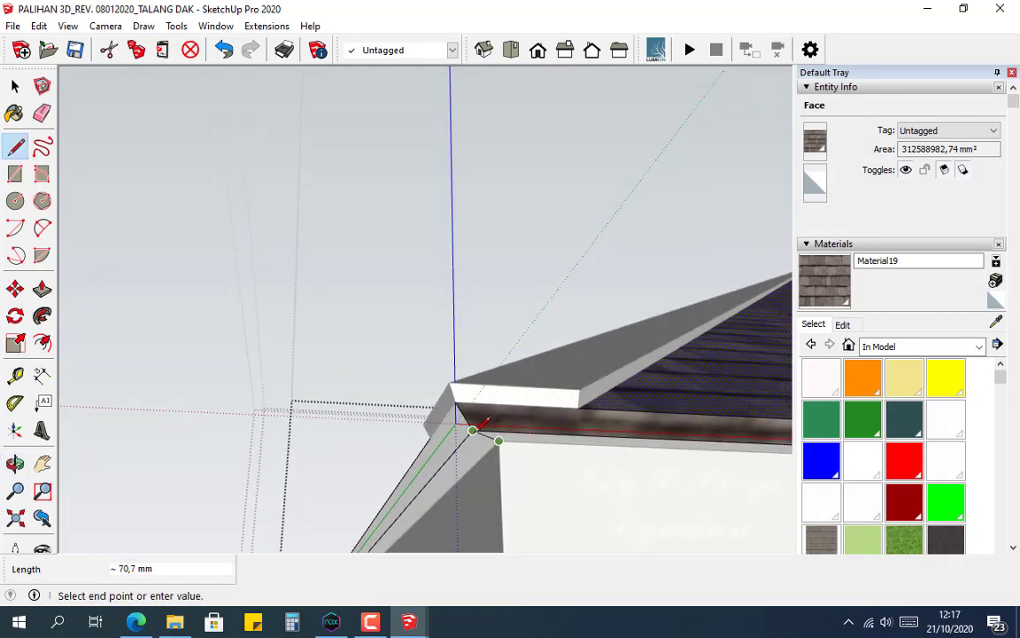
left_click(473, 431)
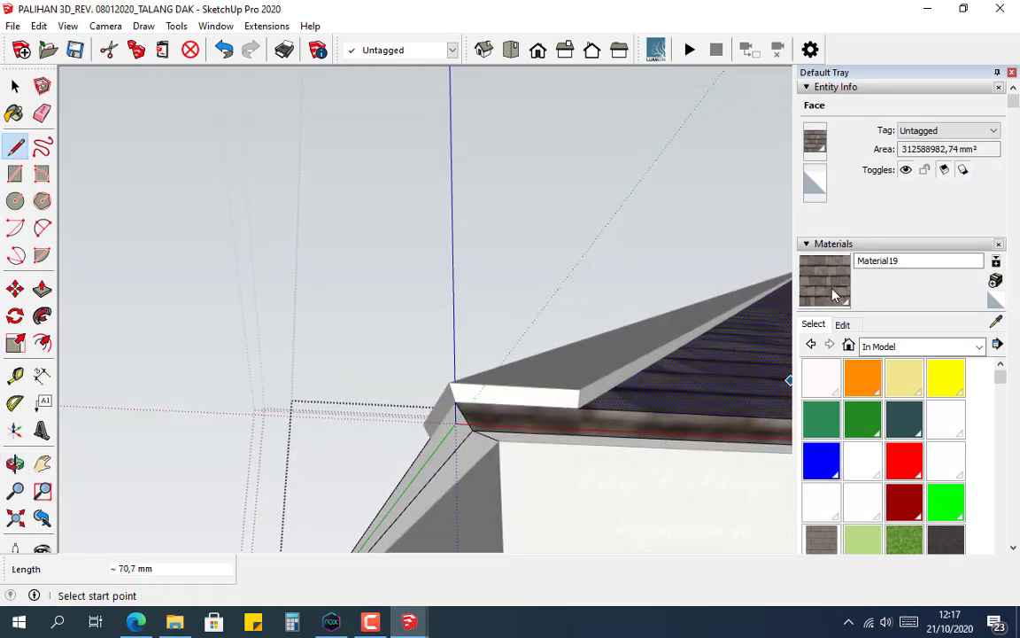
left_click(833, 295)
left_click(668, 434)
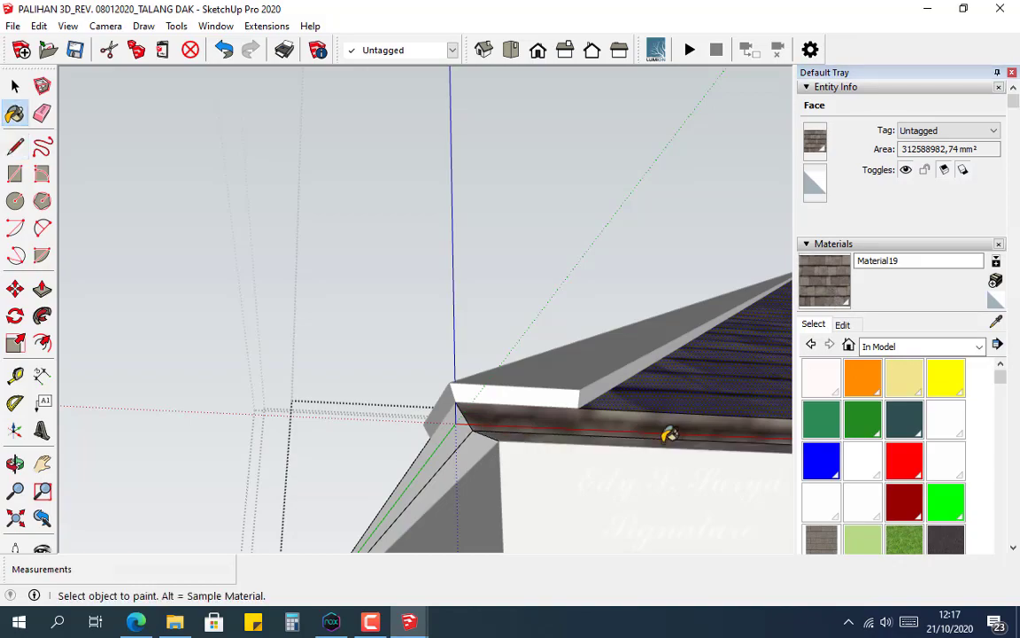
Step: Create a second asphalt shingle material and paint the rear roof face and its thin eave edge with it
mouse_move(655, 419)
middle_mouse_down()
mouse_move(555, 518)
mouse_move(434, 451)
mouse_move(439, 419)
mouse_move(697, 341)
mouse_move(587, 403)
mouse_move(355, 469)
mouse_move(513, 442)
mouse_move(857, 445)
mouse_move(303, 419)
mouse_move(435, 408)
middle_mouse_up()
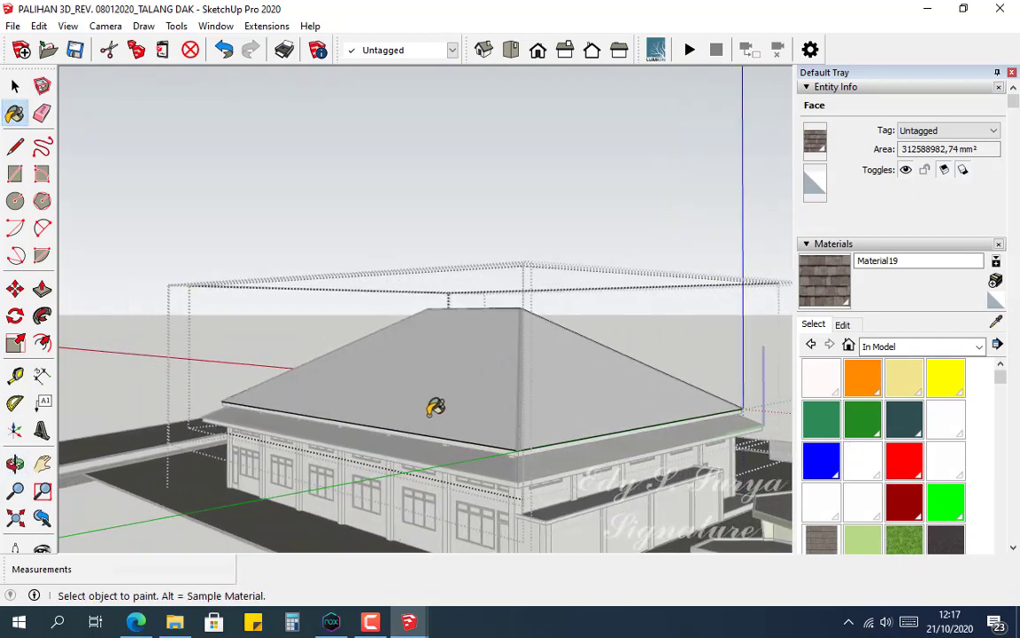
scroll(392, 431, "up", 3)
scroll(392, 431, "up", 4)
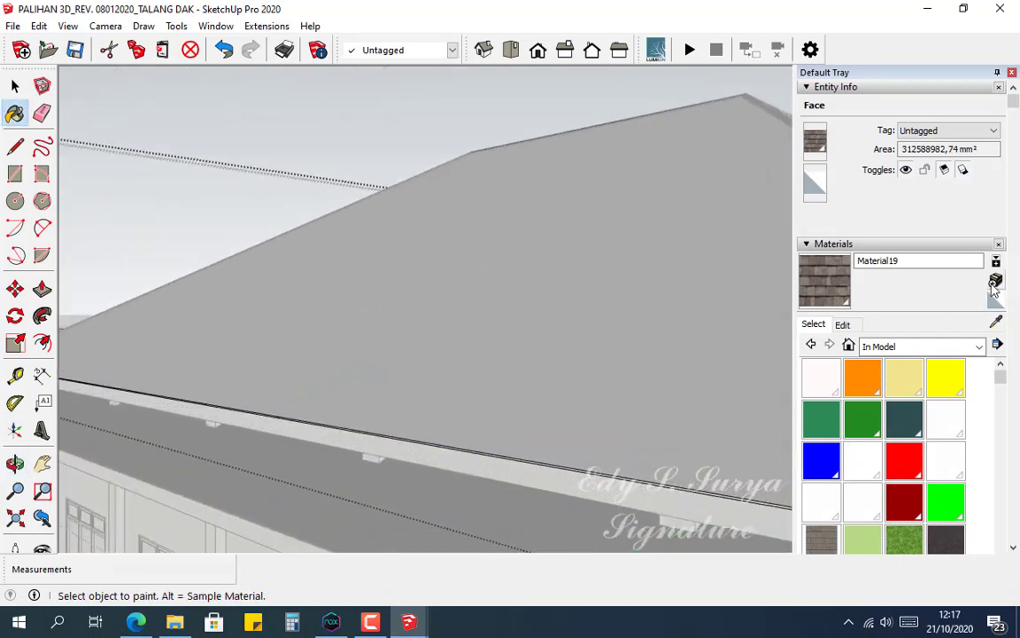
left_click(995, 282)
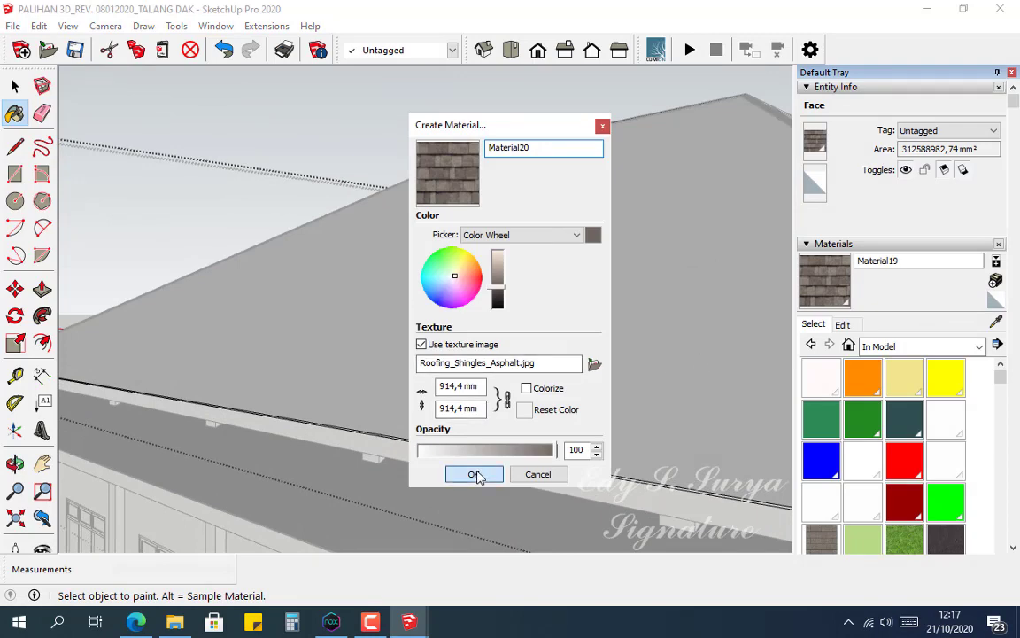
left_click(473, 475)
middle_click_drag(490, 458, 428, 371)
scroll(513, 406, "up", 2)
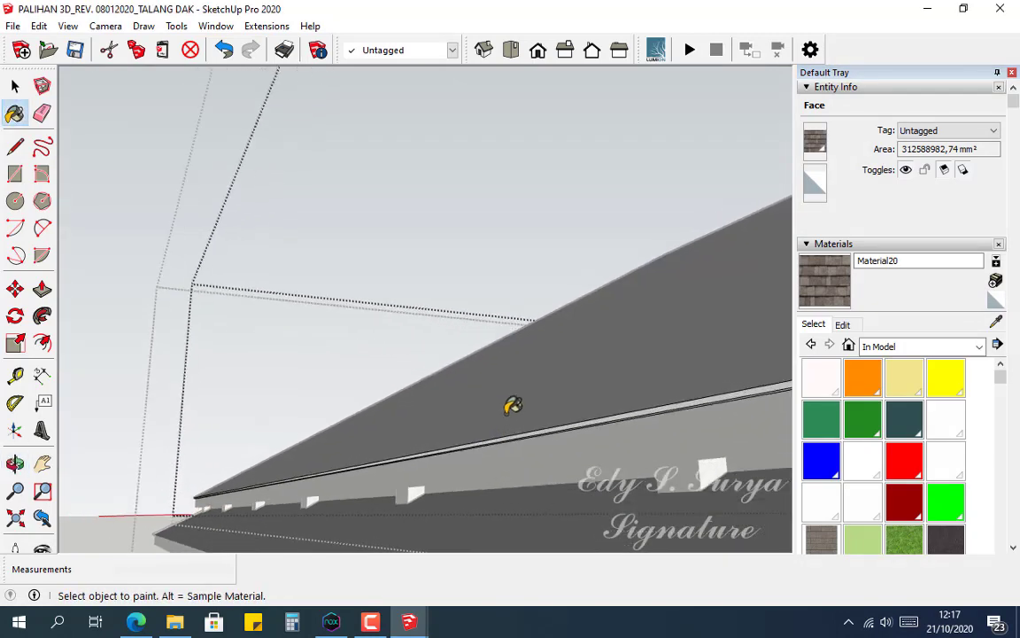
left_click(513, 406)
scroll(519, 425, "up", 3)
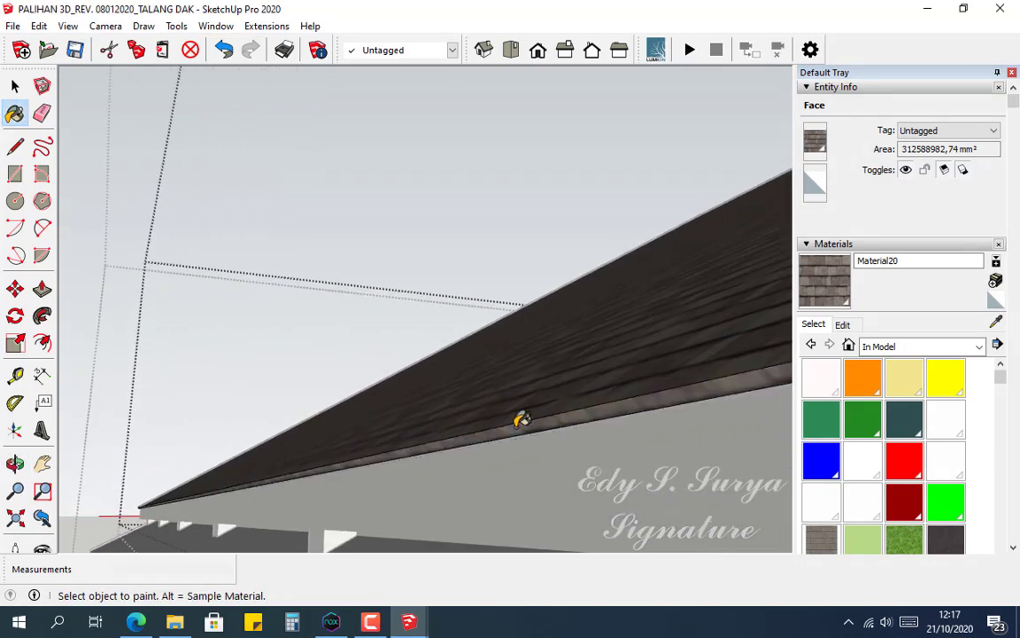
Step: Draw a diagonal line about 71 mm long across the rear eave's underside at the corner beside the unpainted end face
middle_click_drag(522, 420, 413, 420)
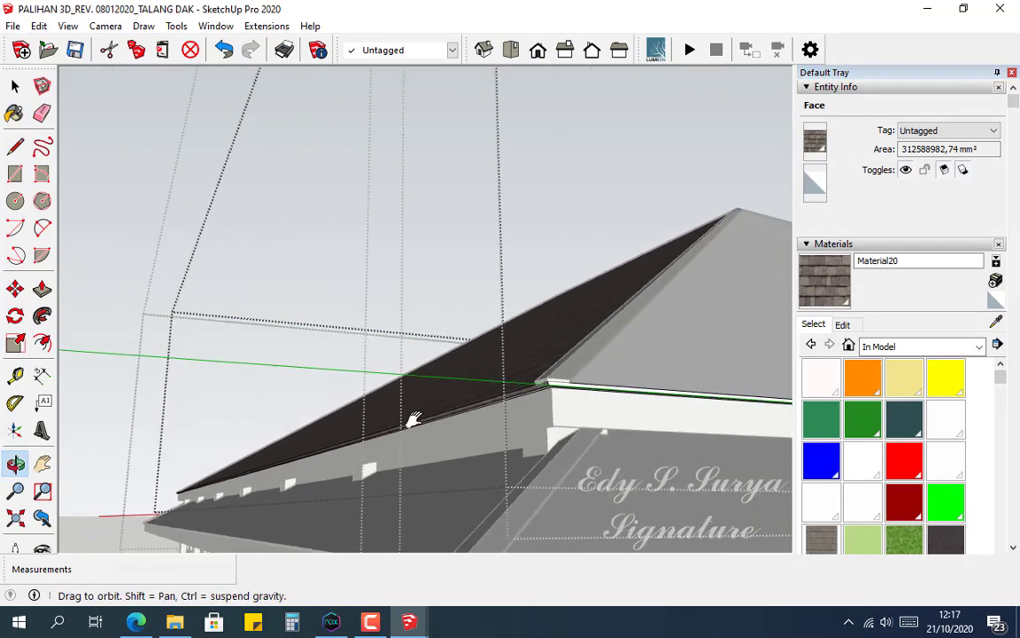
scroll(550, 398, "up", 5)
middle_click_drag(583, 396, 551, 319)
scroll(553, 319, "up", 3)
key("l")
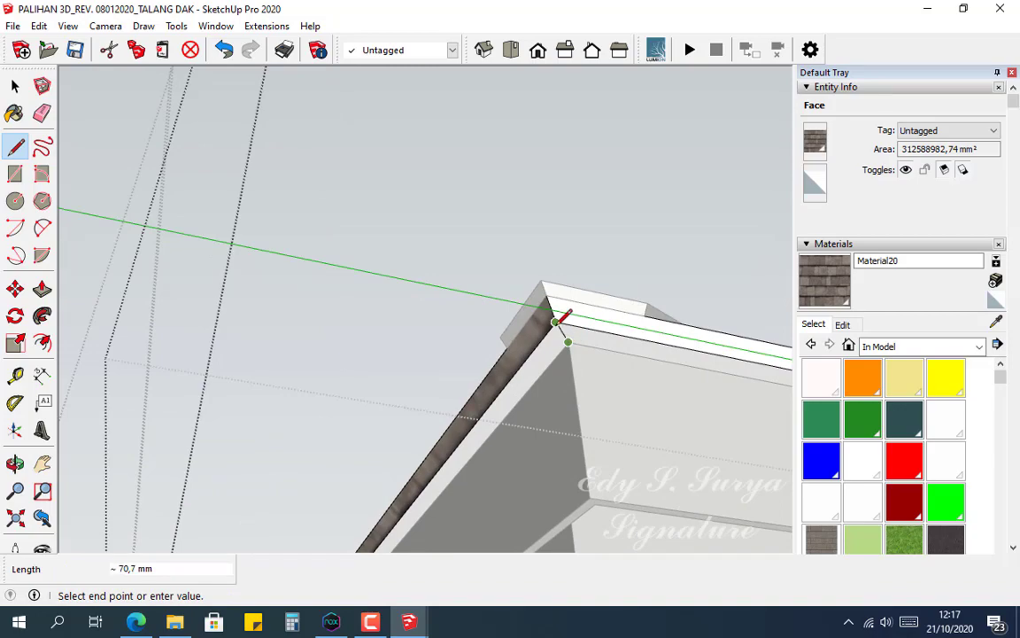
Step: Draw the matching diagonal line between the inner and outer corners at the far end of the rear eave's underside
middle_click_drag(535, 365, 352, 383)
scroll(300, 386, "up", 7)
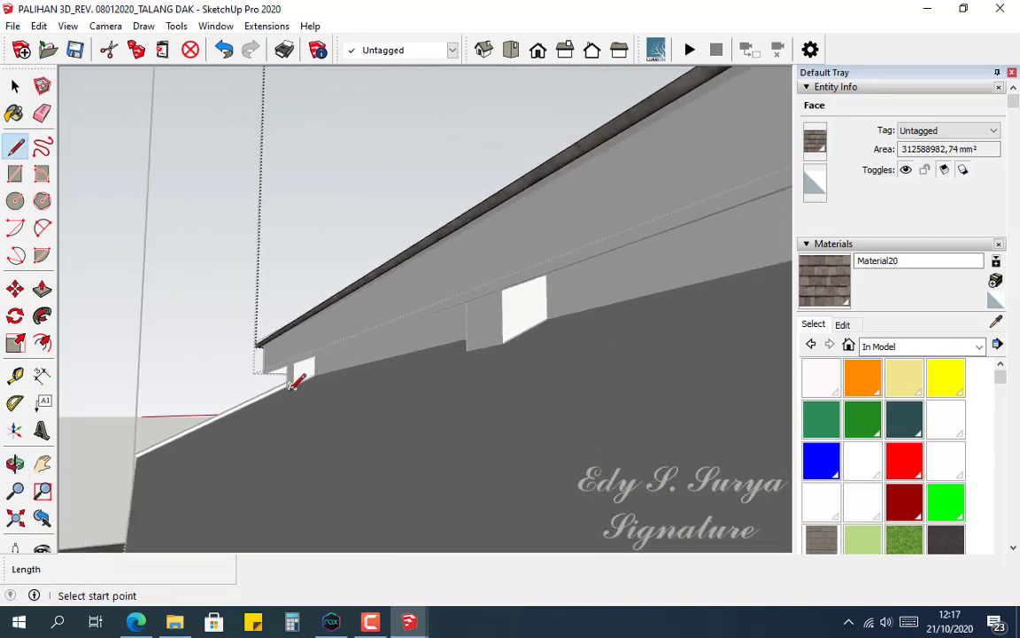
mouse_move(426, 388)
middle_mouse_down()
mouse_move(711, 330)
mouse_move(769, 335)
middle_mouse_up()
mouse_move(322, 348)
middle_mouse_down("shift")
mouse_move(744, 347)
mouse_move(611, 337)
middle_mouse_up("shift")
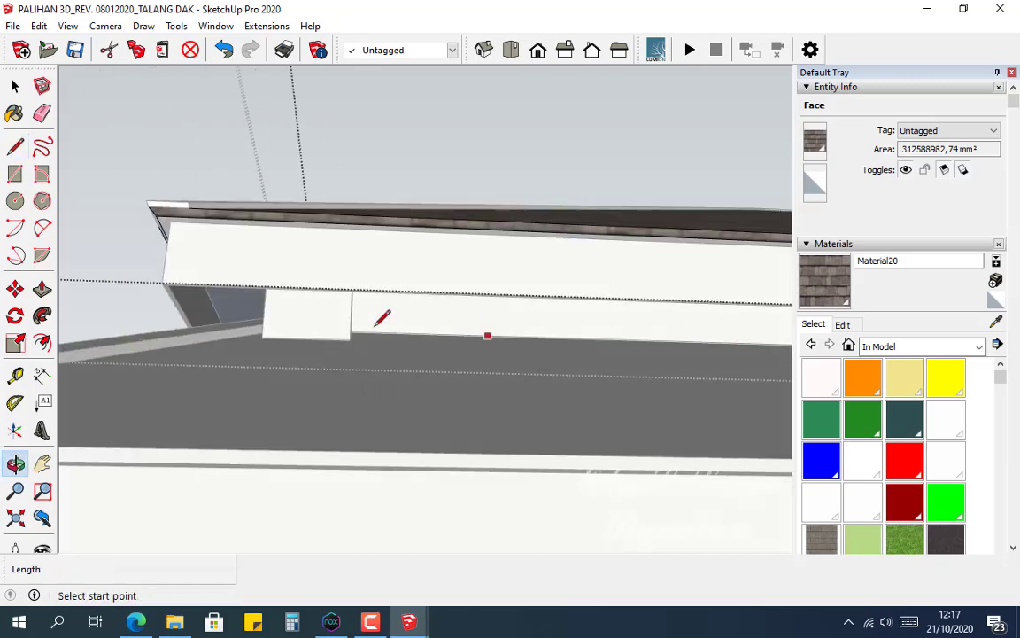
middle_click_drag(368, 315, 470, 310, "shift")
scroll(253, 209, "up", 3)
scroll(274, 230, "down", 1)
scroll(342, 260, "up", 1)
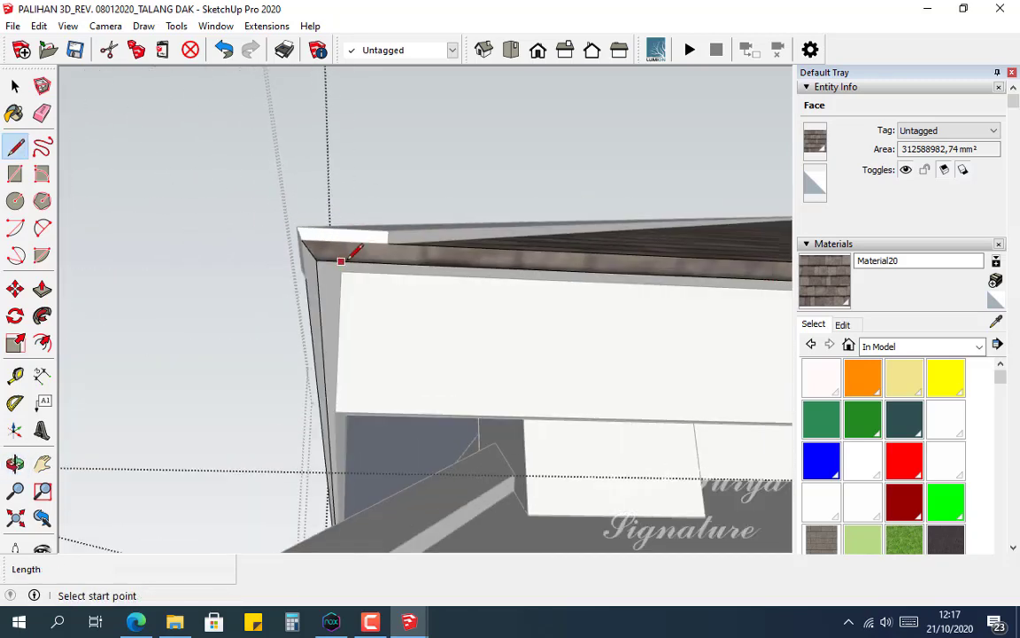
left_click(341, 271)
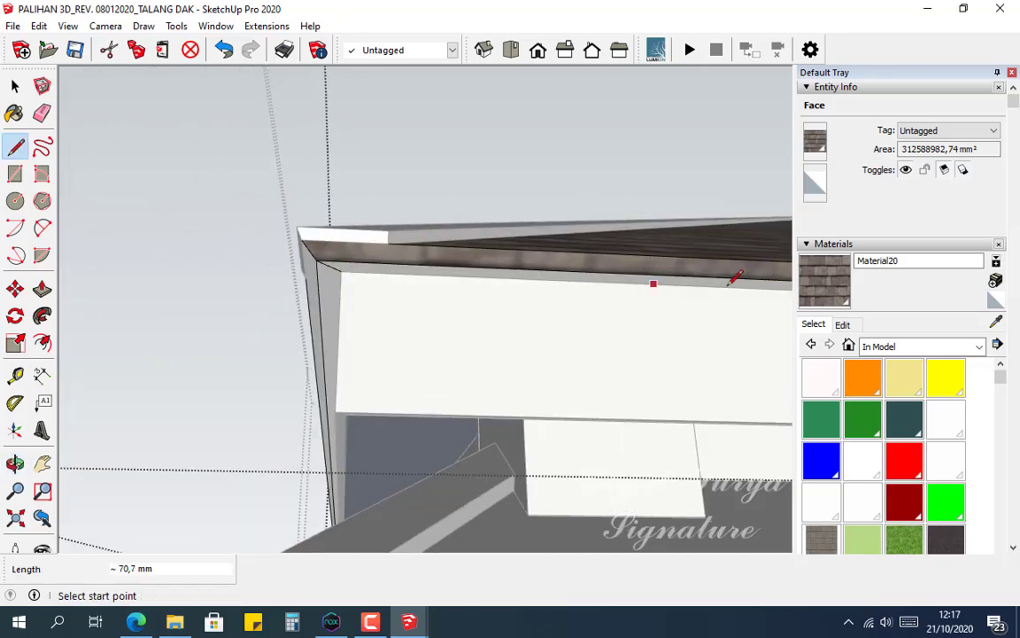
Step: Paint the underside strip of the rear eave with the second asphalt shingle material
left_click(841, 285)
left_click(534, 274)
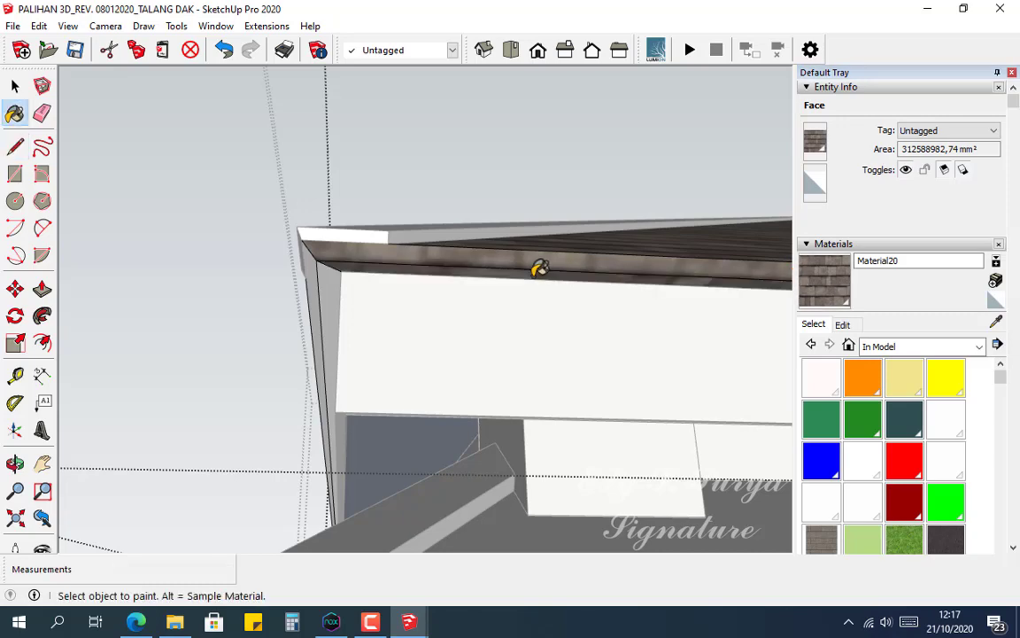
middle_click_drag(477, 283, 457, 285)
key("space")
Step: Create a third asphalt shingle material and paint the unpainted end roof face adjoining the far end of the rear slope
mouse_move(394, 288)
middle_mouse_down("shift")
mouse_move(534, 334)
mouse_move(647, 452)
middle_mouse_up("shift")
scroll(365, 345, "down", 5)
middle_click_drag(365, 344, 532, 292)
left_click(995, 281)
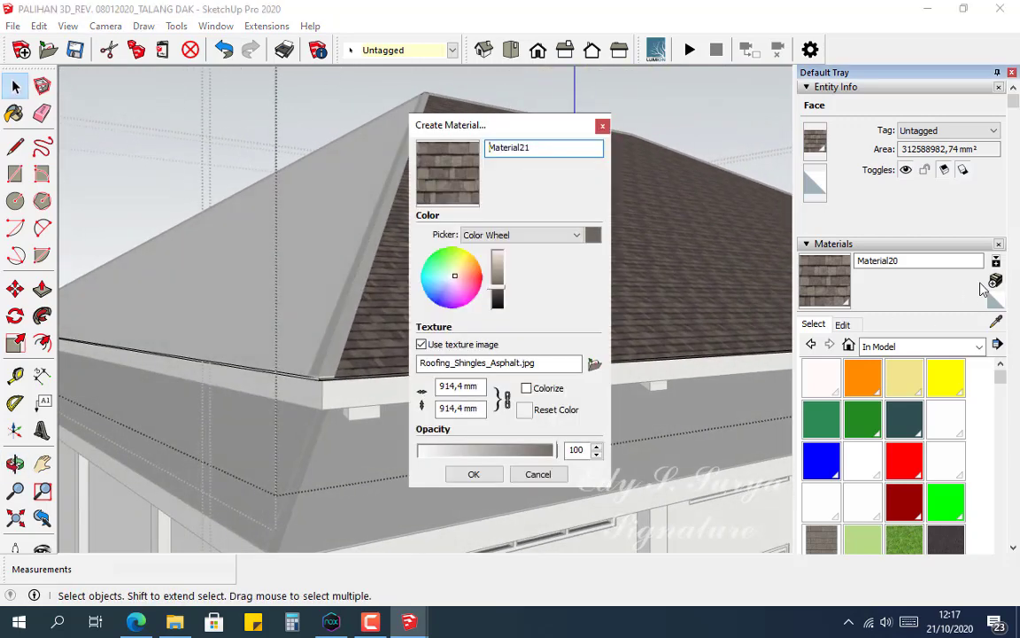
left_click(470, 474)
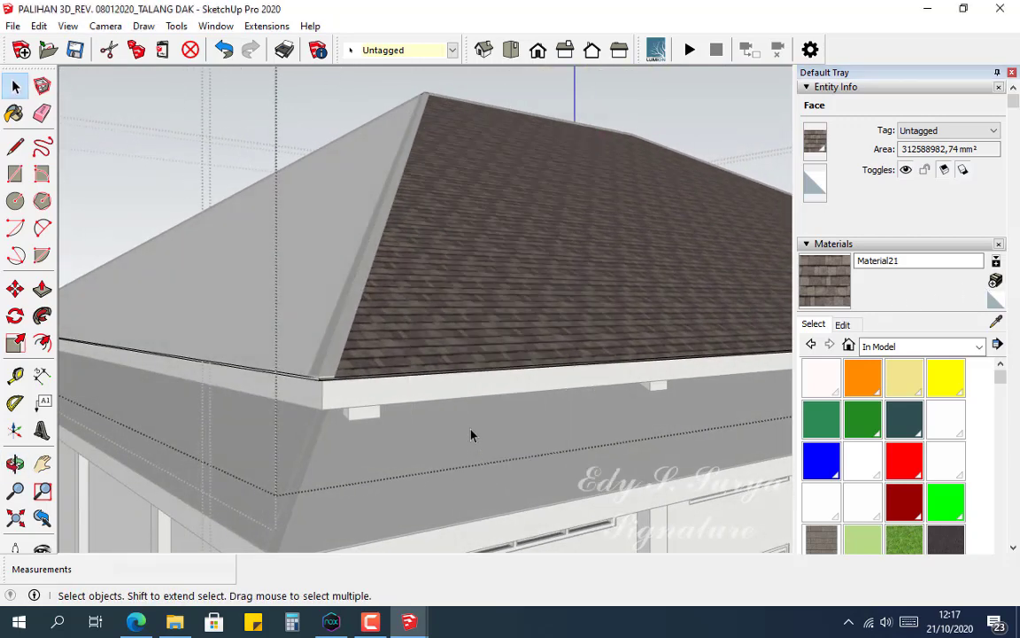
key("b")
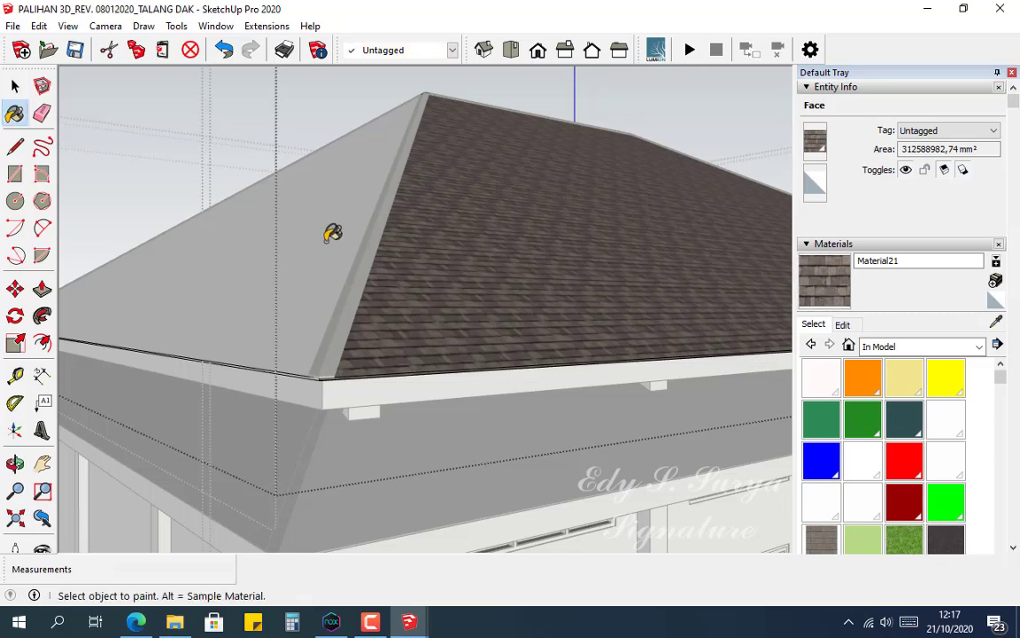
left_click(330, 235)
scroll(248, 380, "up", 5)
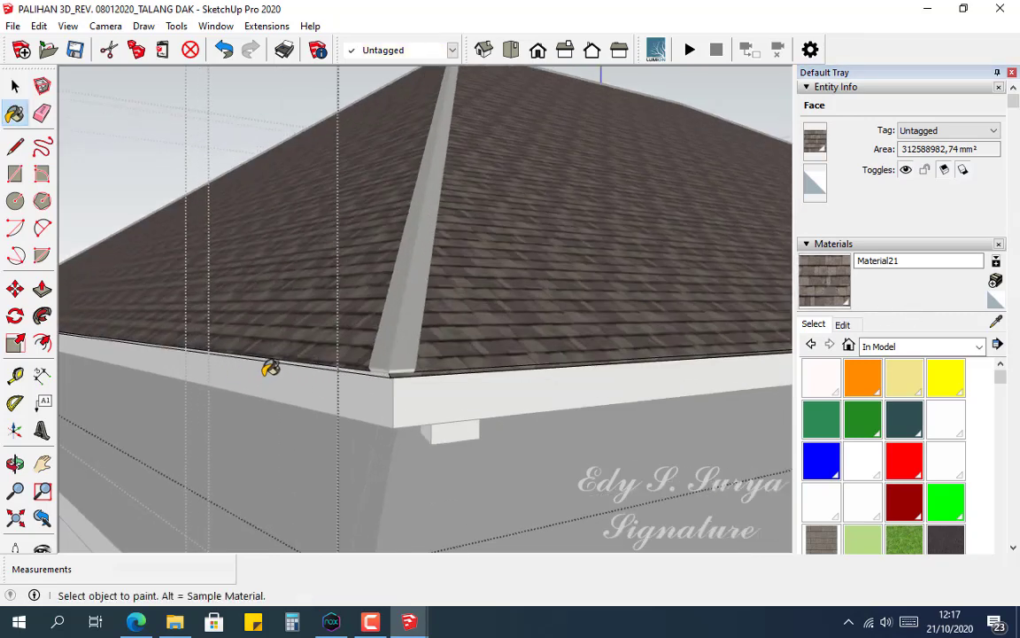
middle_click_drag(371, 353, 307, 387)
Step: Create a fourth asphalt shingle material and paint the remaining end roof face above the low side wing, including its eave edge
scroll(228, 353, "down", 3)
scroll(228, 352, "down", 5)
middle_click_drag(553, 323, 394, 358)
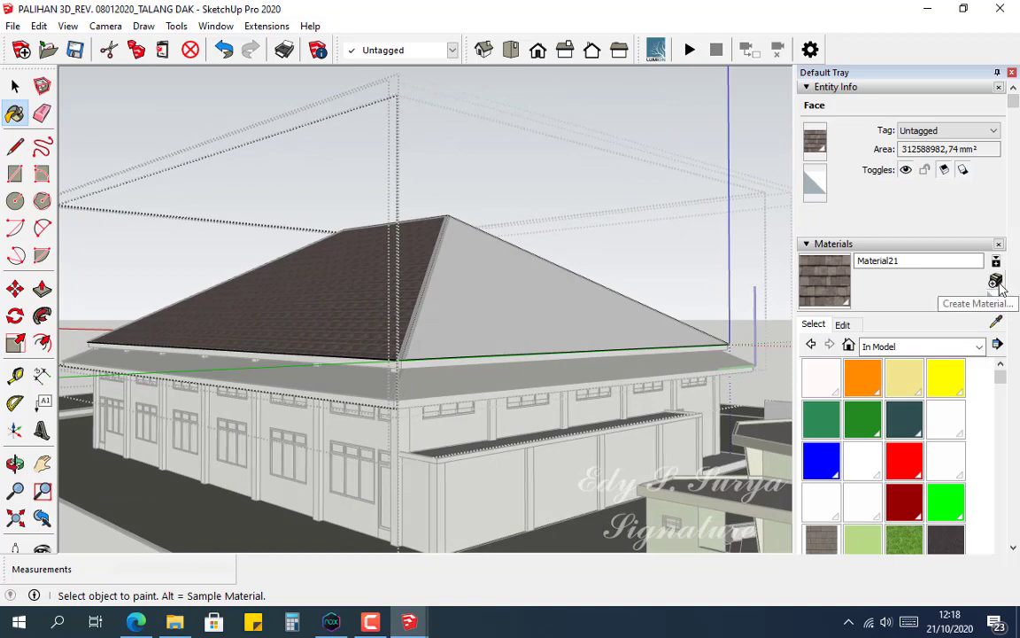
left_click(994, 280)
left_click(495, 475)
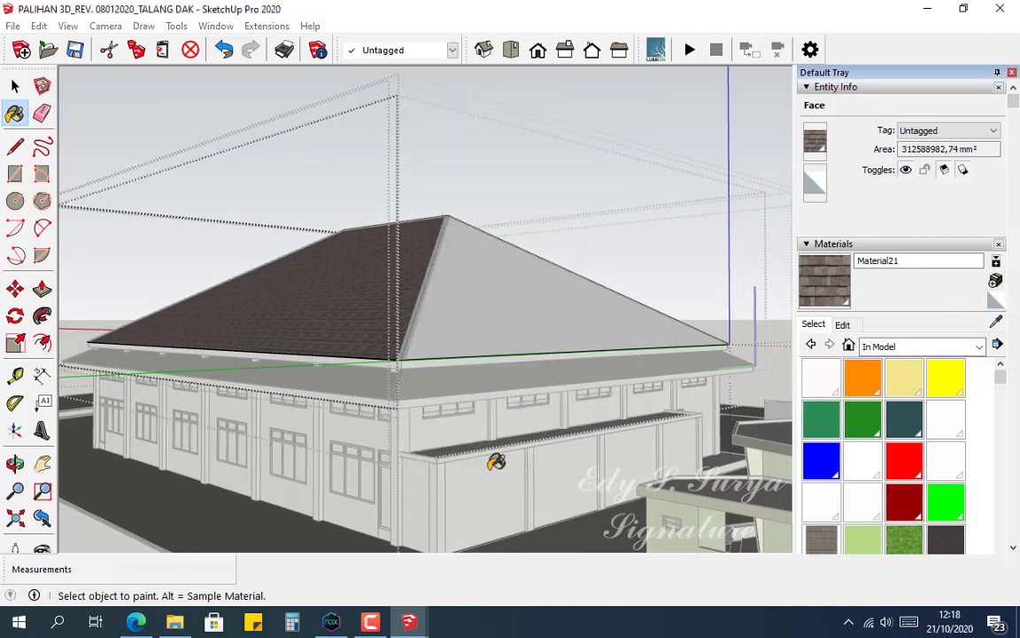
scroll(562, 401, "up", 3)
left_click(393, 343)
scroll(394, 343, "up", 6)
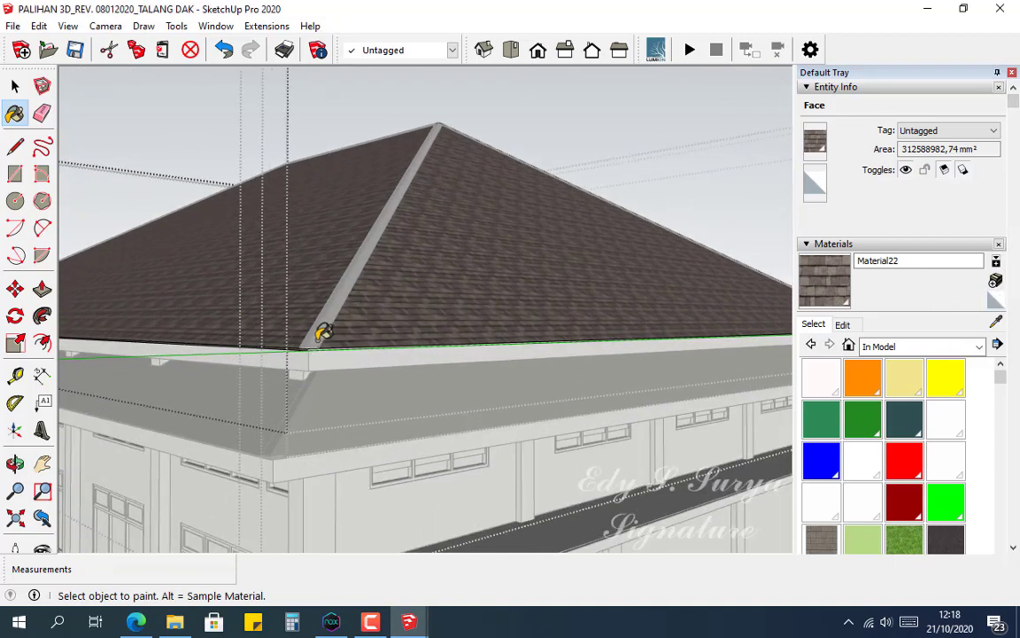
left_click(332, 363)
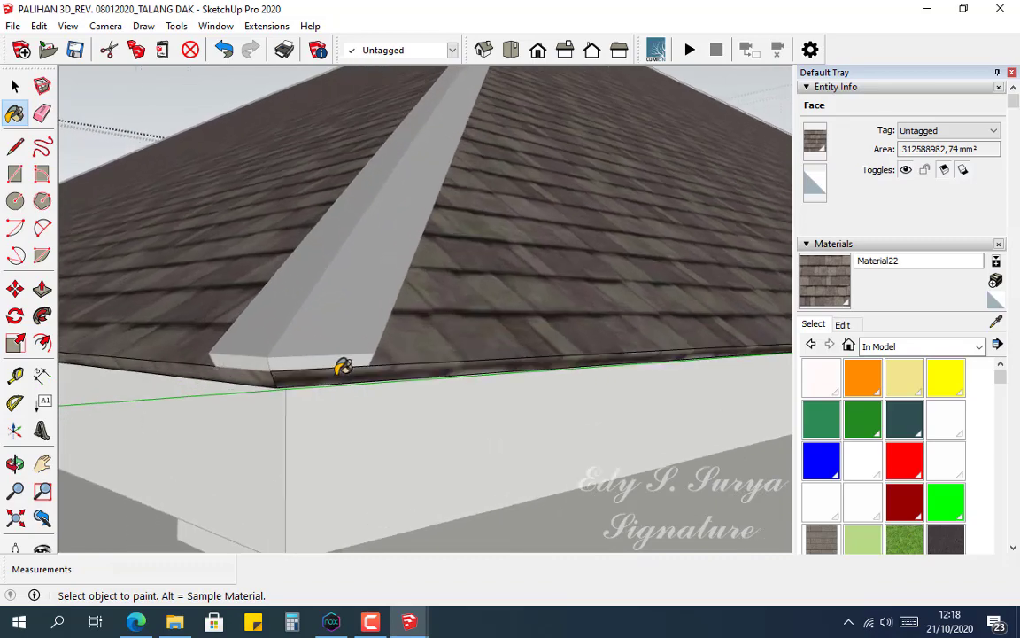
Step: Create a solid-colour material based on the current asphalt shingle material with its texture image turned off
mouse_move(342, 364)
middle_mouse_down()
mouse_move(406, 280)
mouse_move(367, 353)
mouse_move(387, 394)
mouse_move(463, 383)
mouse_move(467, 391)
mouse_move(425, 529)
mouse_move(487, 335)
mouse_move(514, 320)
middle_mouse_up()
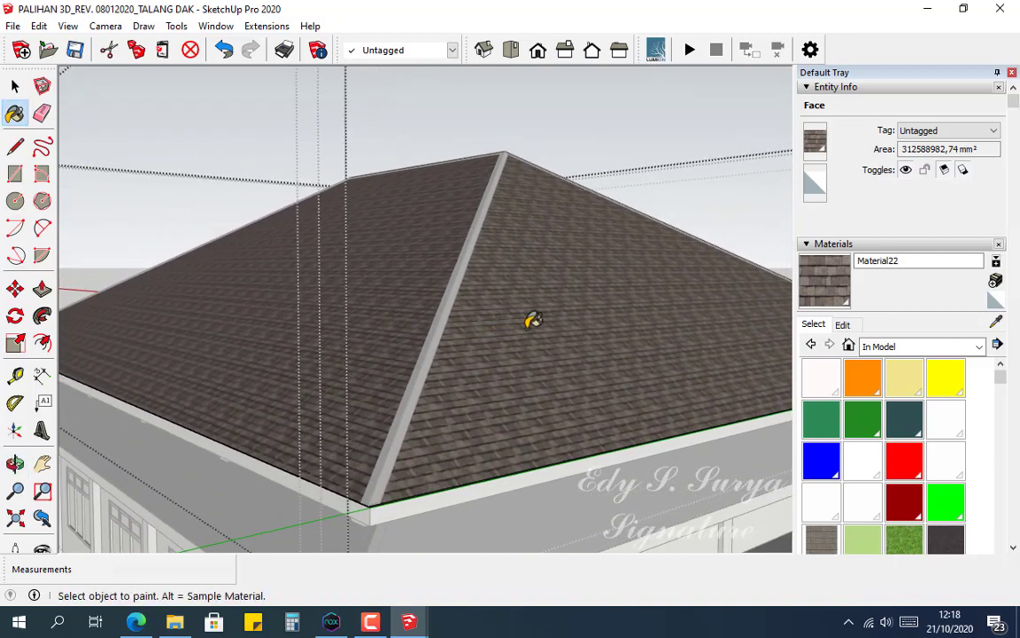
left_click(996, 281)
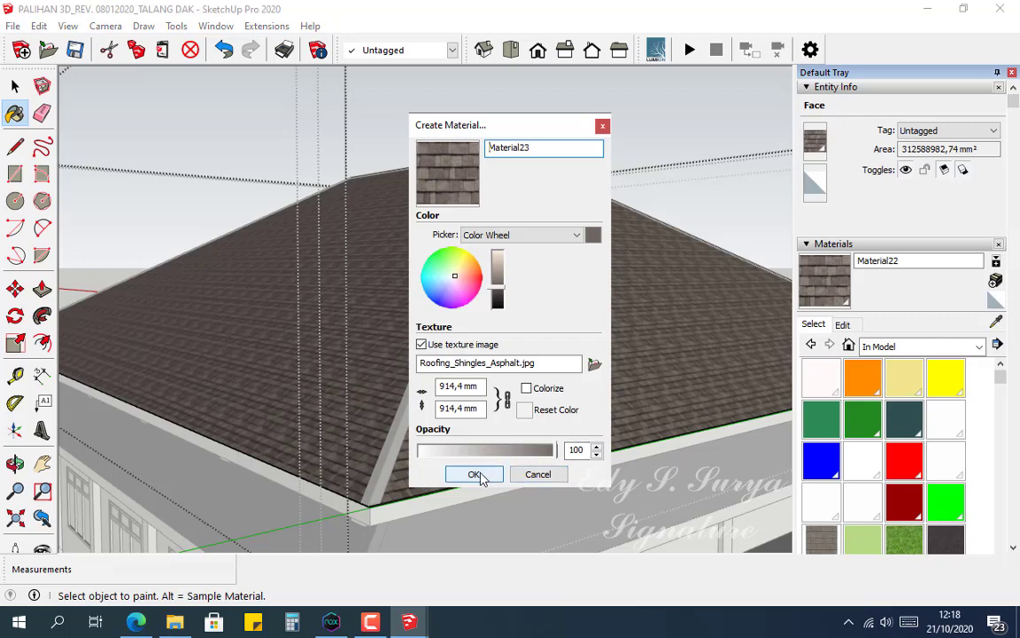
left_click(422, 345)
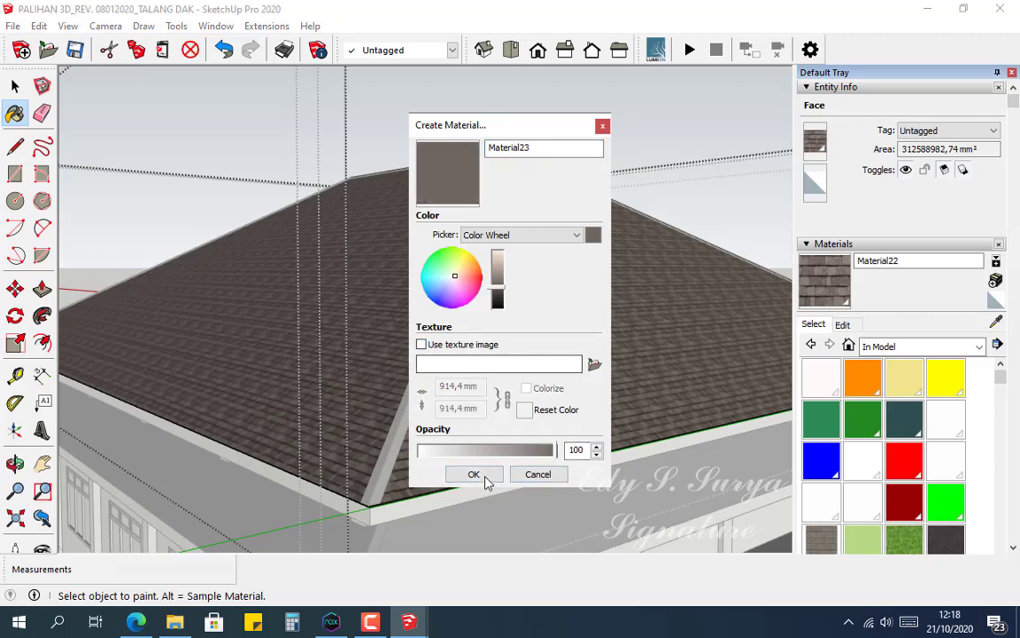
left_click(472, 474)
Step: Paint the main roof's hip ridge caps with the new solid brown-grey material and leave the roof group
middle_click_drag(423, 379, 440, 415)
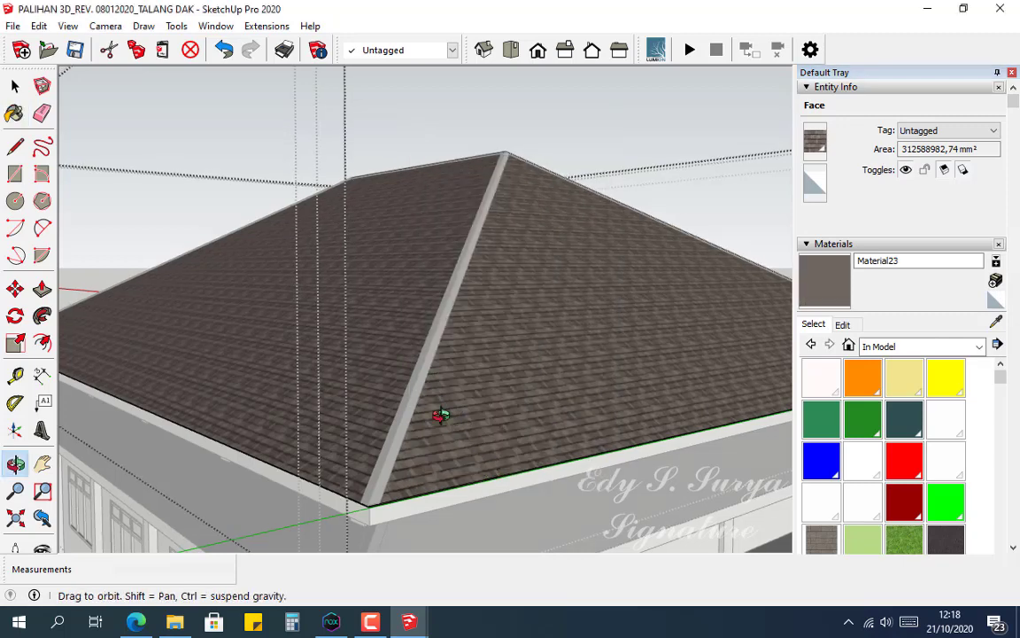
key("space")
key("Escape")
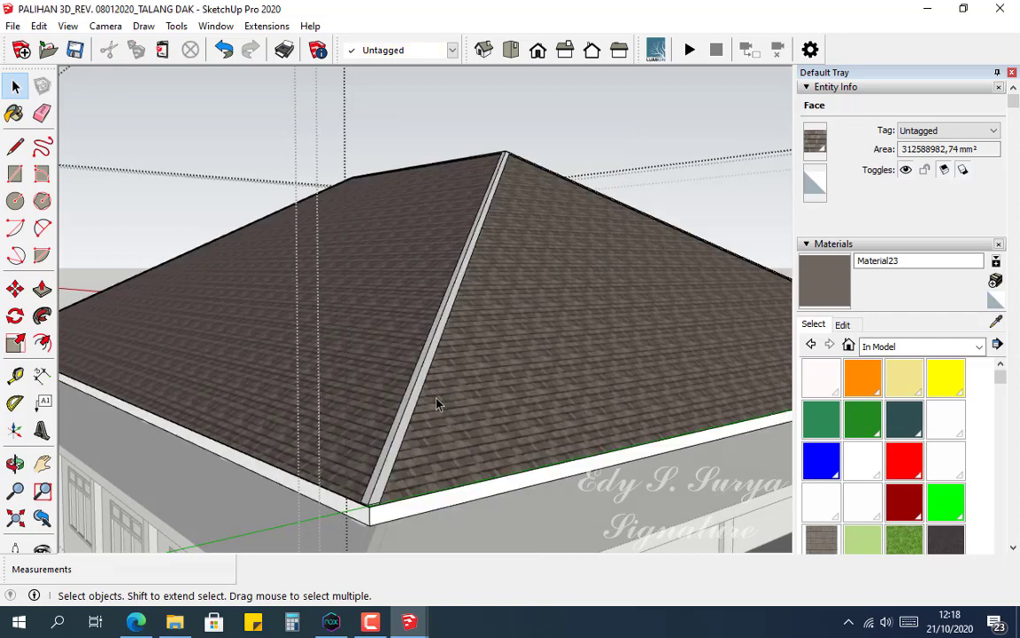
left_click(416, 390)
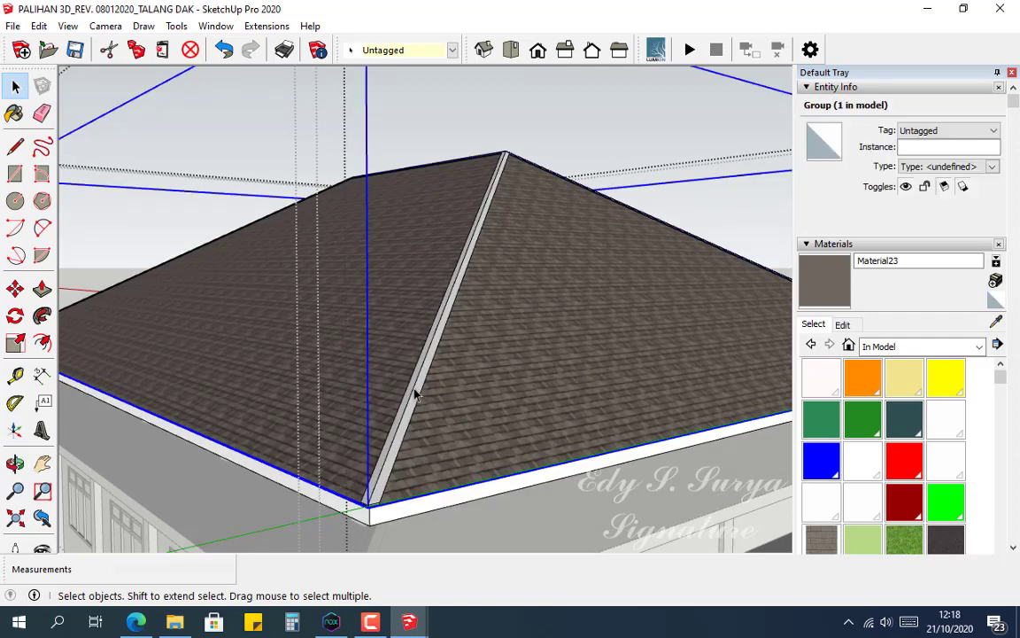
double_click(414, 390)
left_click(415, 392)
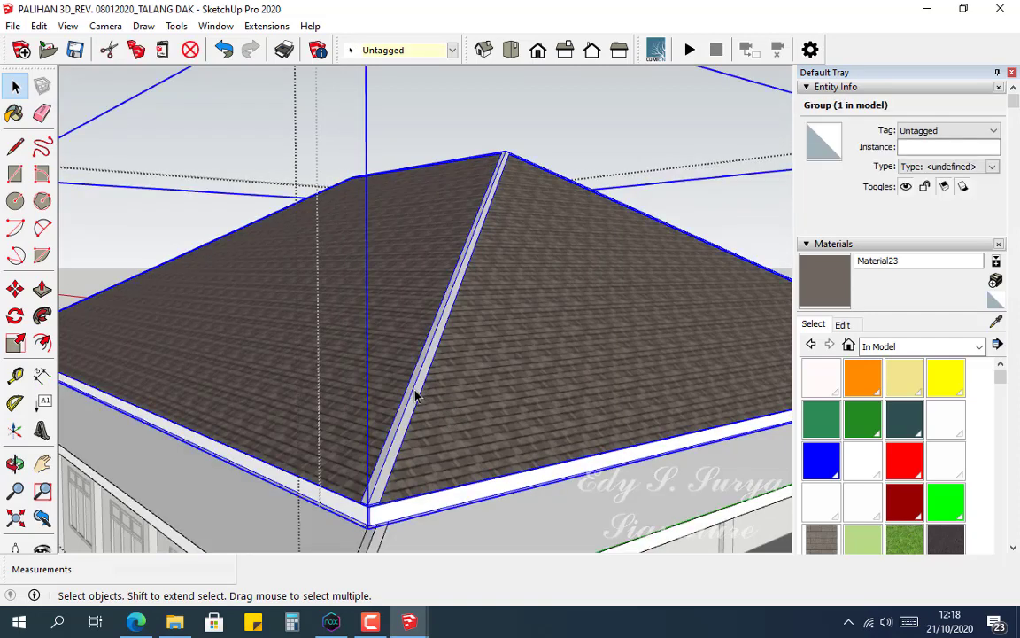
double_click(416, 393)
left_click(416, 397)
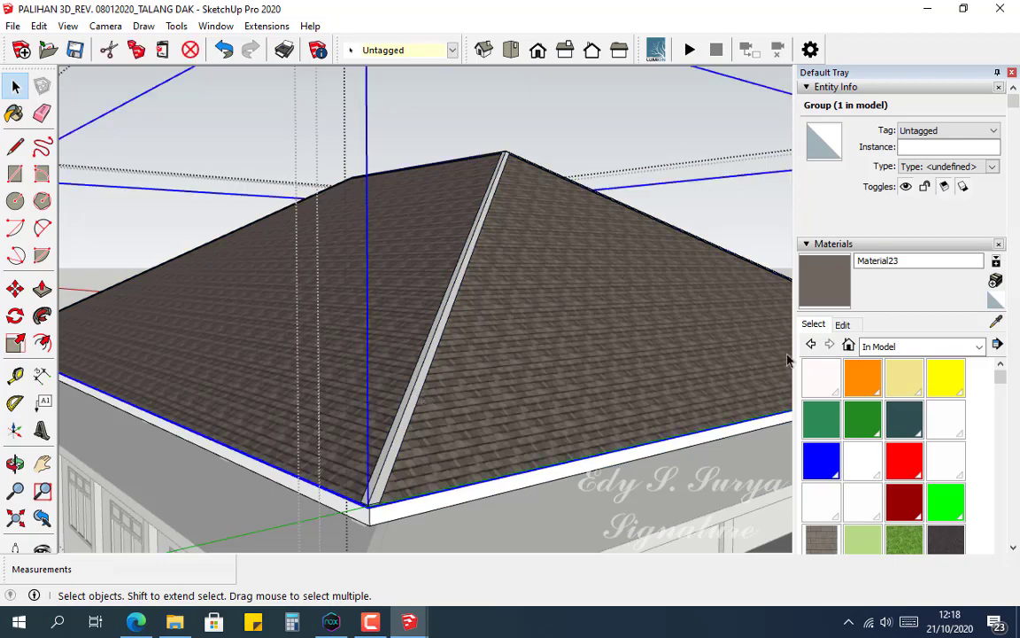
left_click(824, 294)
scroll(386, 474, "up", 5)
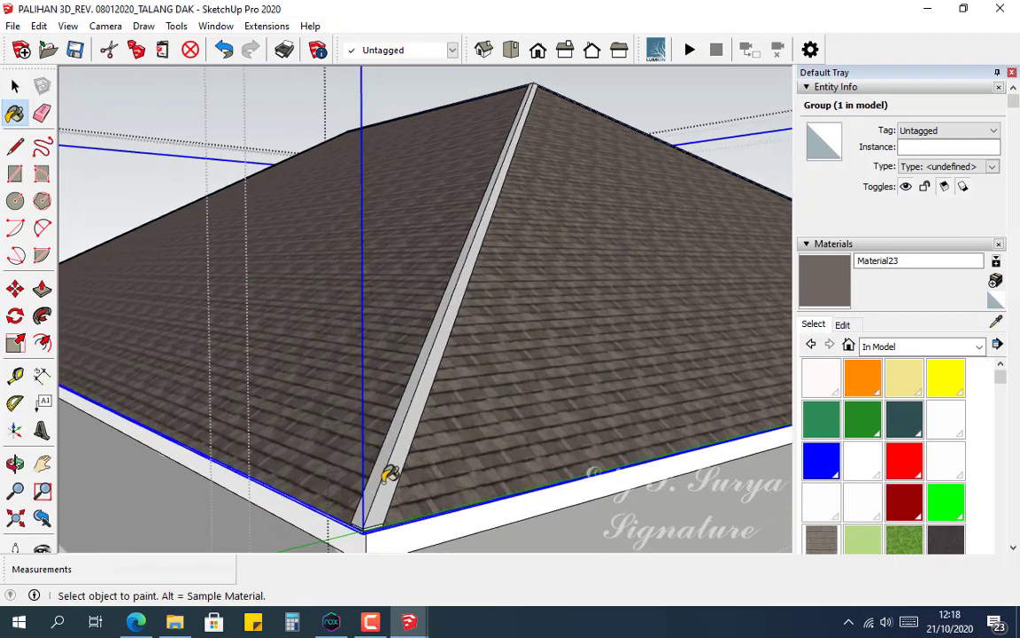
scroll(390, 476, "down", 6)
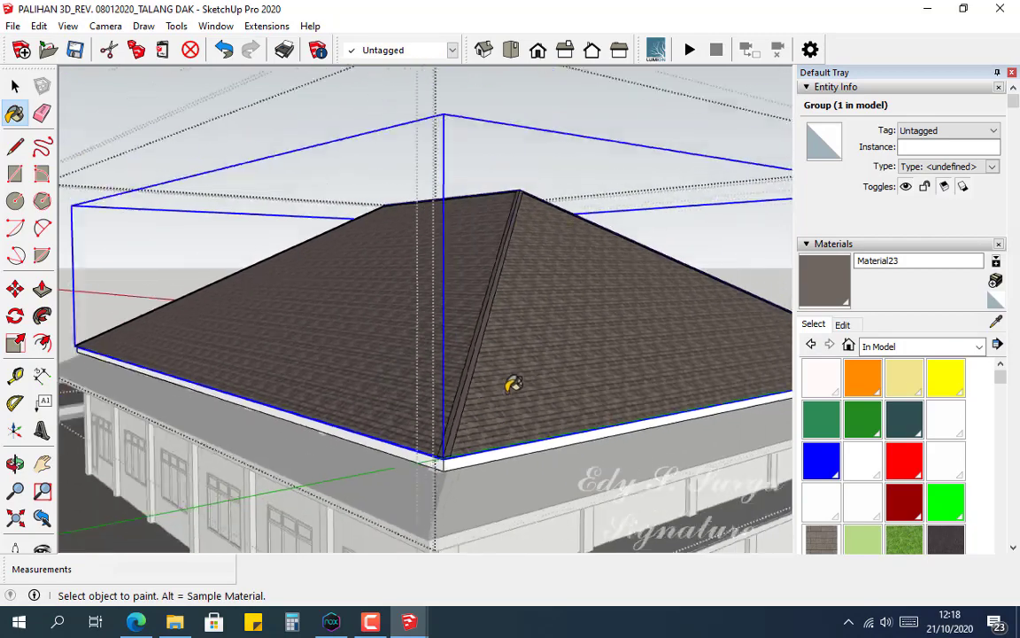
middle_click_drag(511, 383, 522, 370)
key("space")
key("Escape")
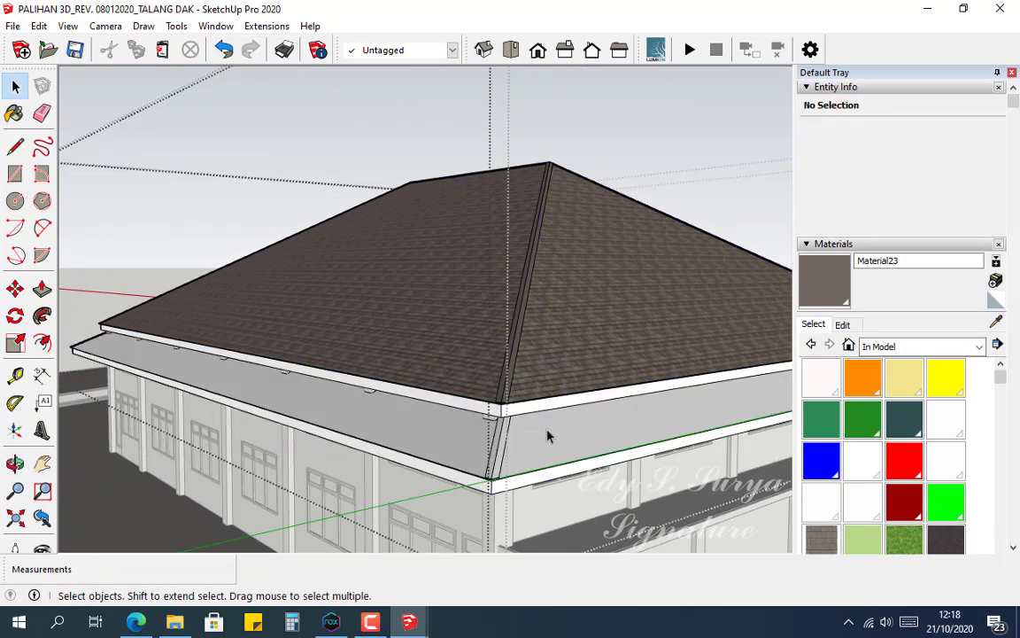
key("Escape")
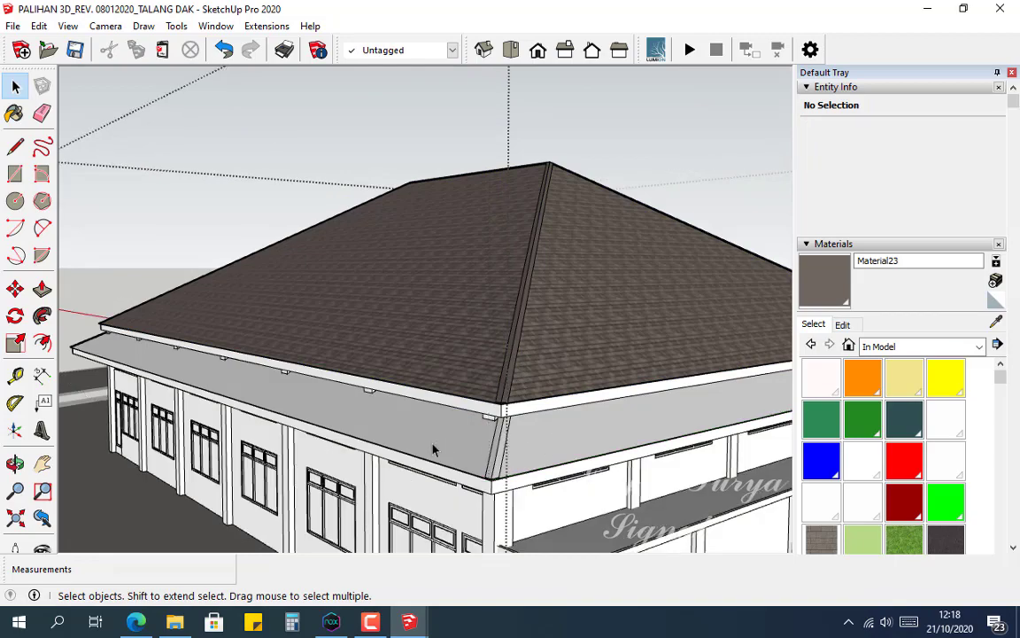
Step: Open the small upper porch roof group down to its faces and select its triangular front slope
middle_click_drag(611, 420, 665, 326)
scroll(476, 352, "up", 3)
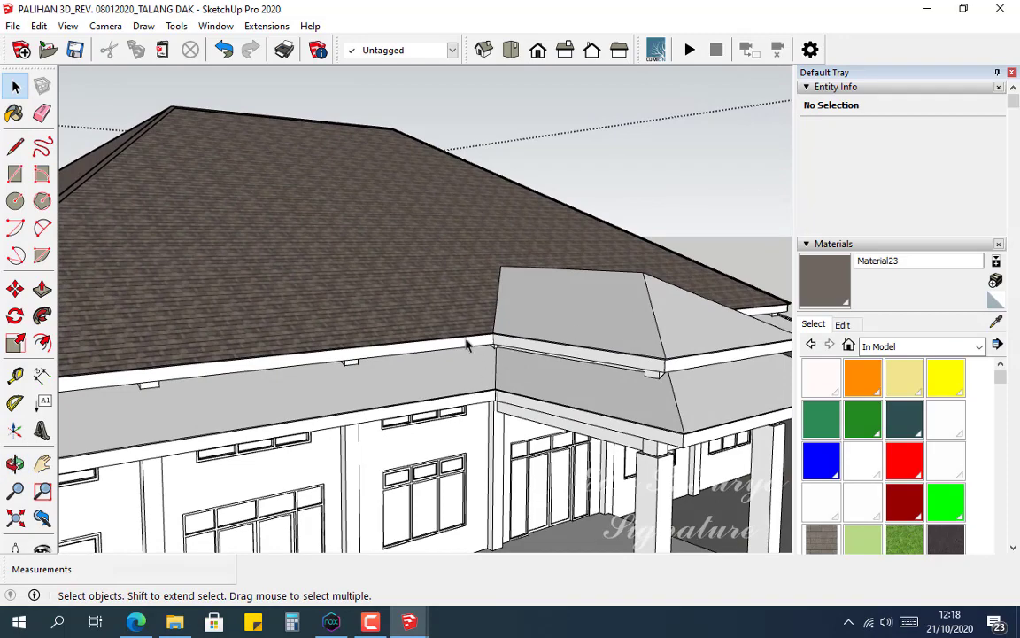
scroll(468, 345, "down", 3)
middle_click_drag(468, 346, 592, 319)
scroll(545, 358, "up", 5)
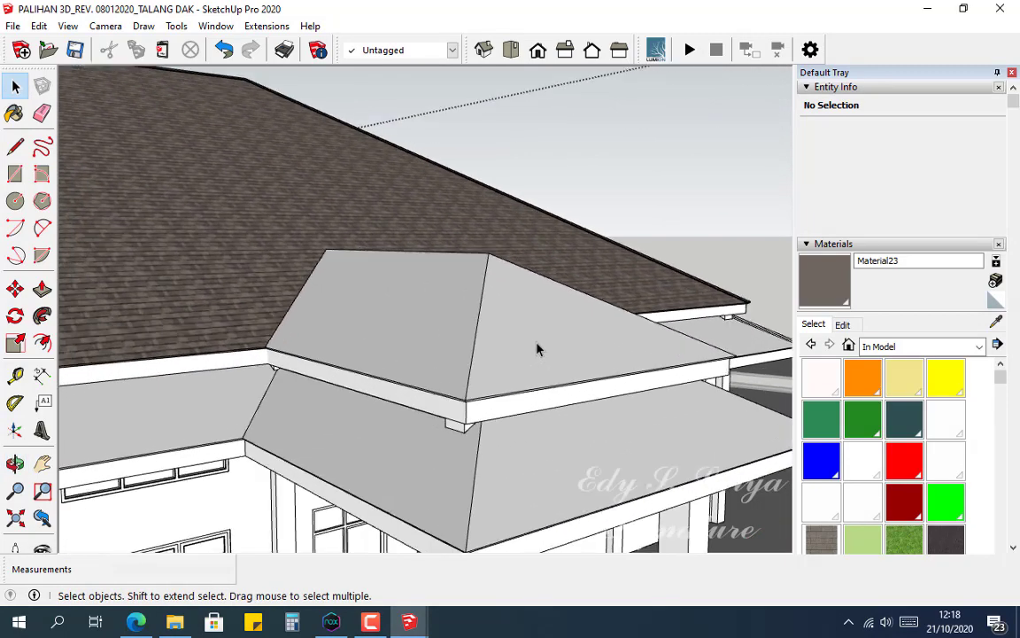
double_click(528, 328)
left_click(526, 324)
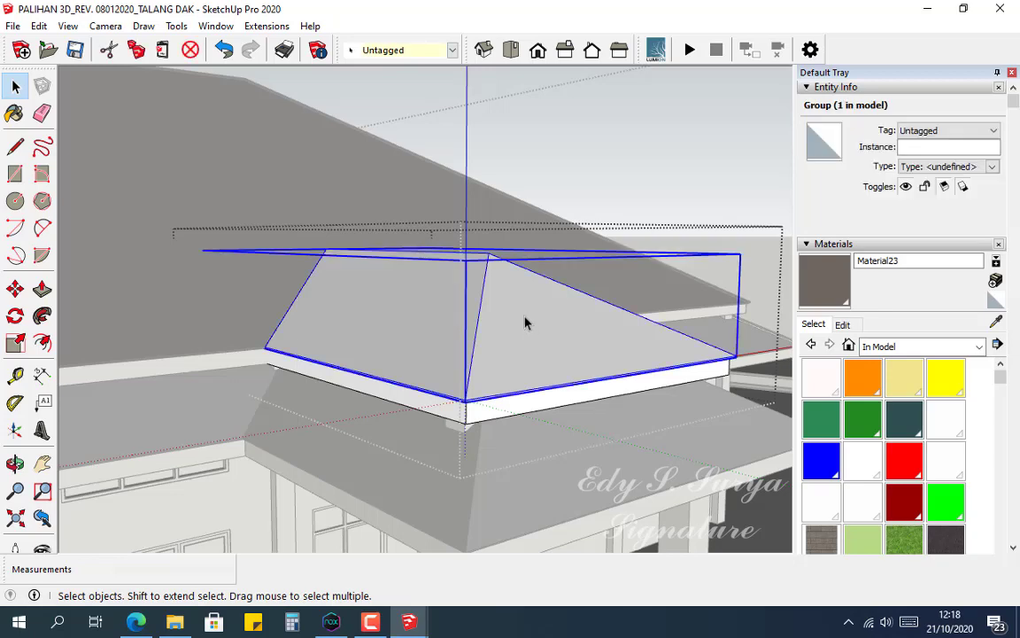
double_click(526, 323)
left_click(542, 321)
middle_click_drag(558, 348, 532, 270)
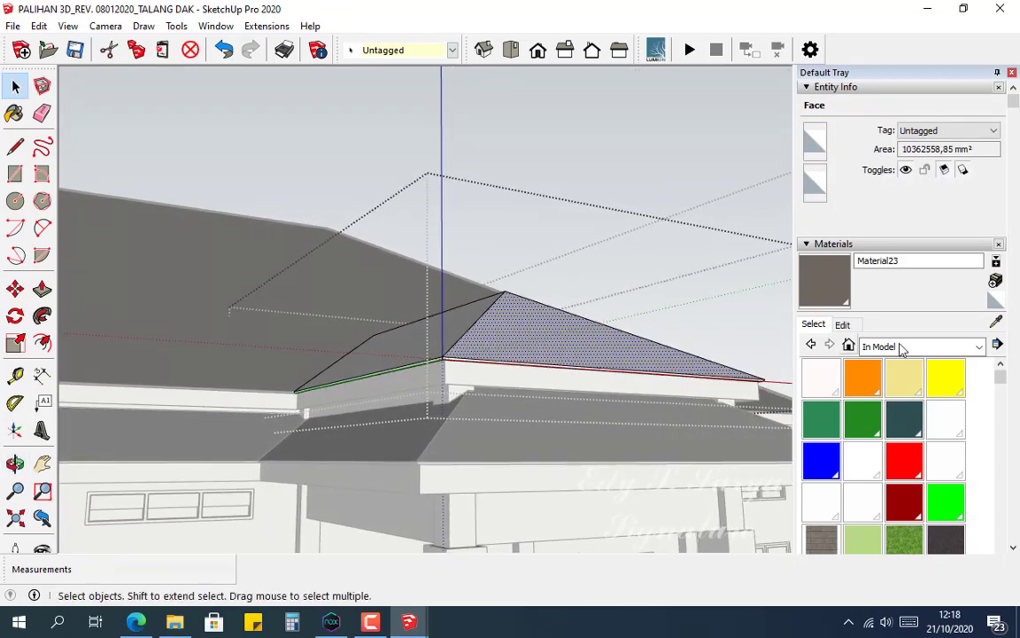
Step: Sample the main roof's asphalt shingles, create a new material from them, and paint the upper porch roof's front slope and eave edge
left_click(995, 322)
left_click(319, 256)
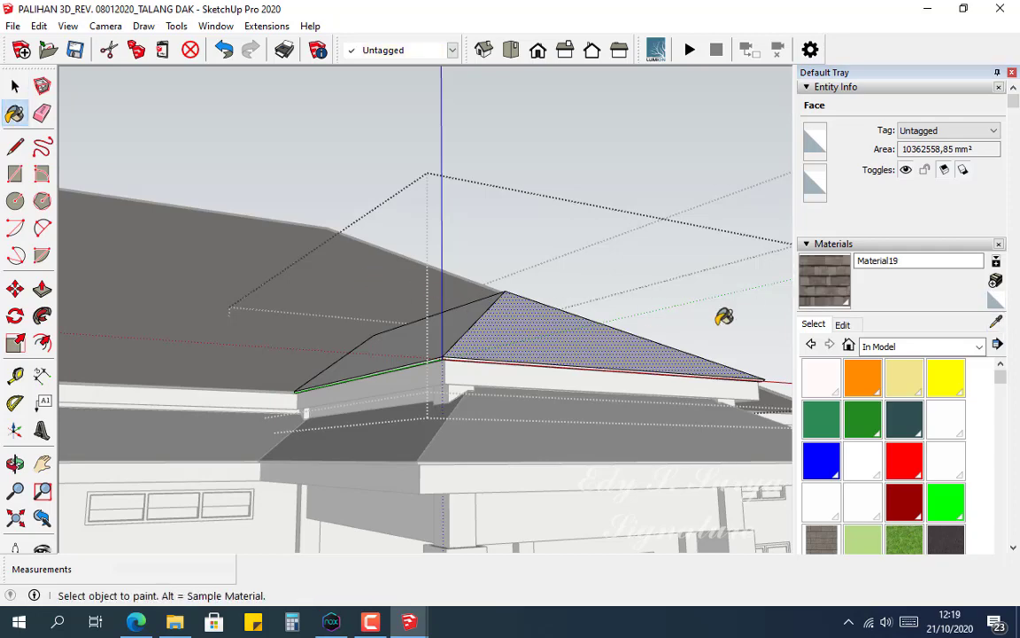
left_click(995, 282)
left_click(473, 474)
middle_click_drag(514, 359, 535, 295)
left_click(543, 289)
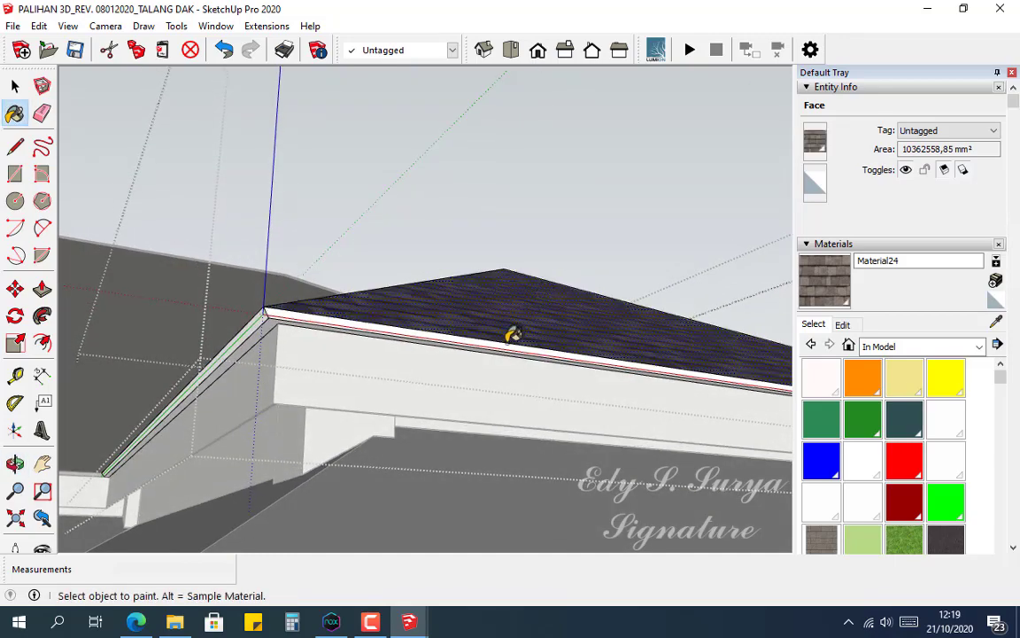
mouse_move(513, 334)
middle_mouse_down()
mouse_move(503, 356)
mouse_move(510, 347)
mouse_move(443, 334)
middle_mouse_up()
left_click(522, 342)
Step: Draw diagonal lines between the inner and outer corners at both ends of the porch front eave's underside
key("l")
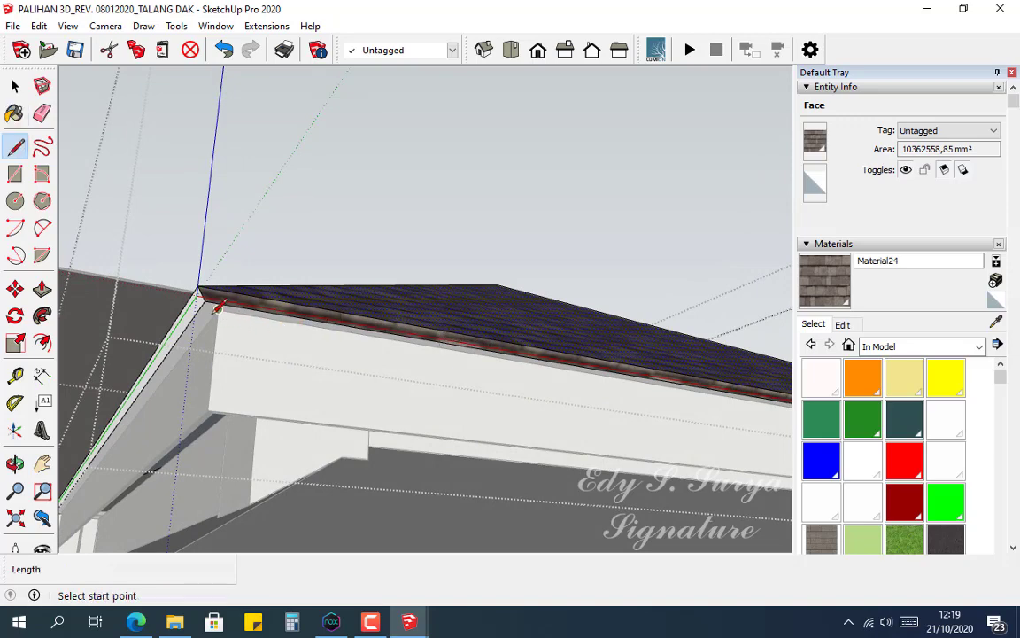
left_click(217, 309)
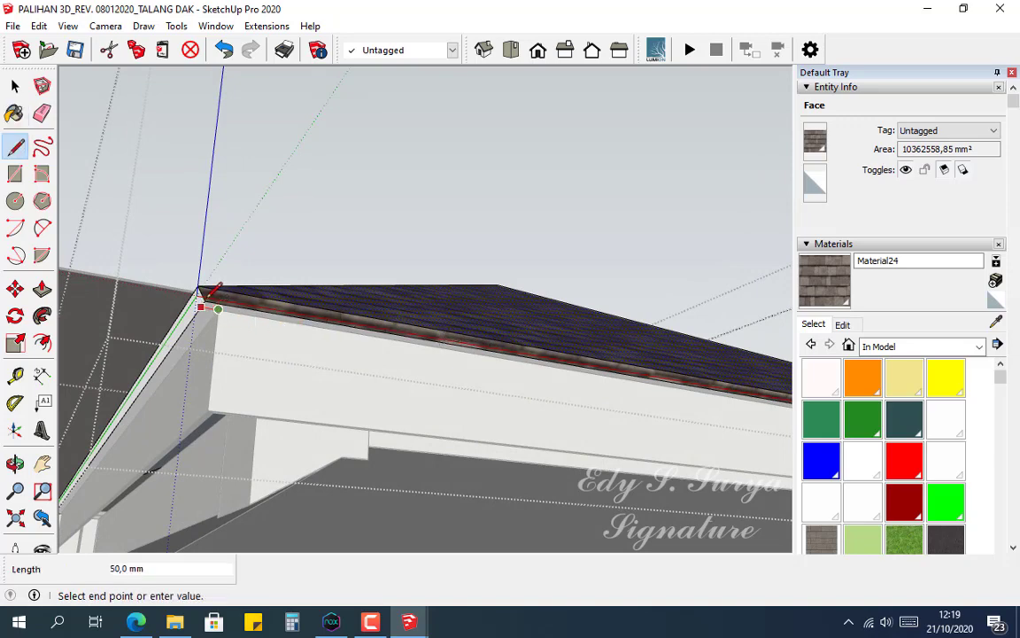
scroll(275, 377, "down", 2)
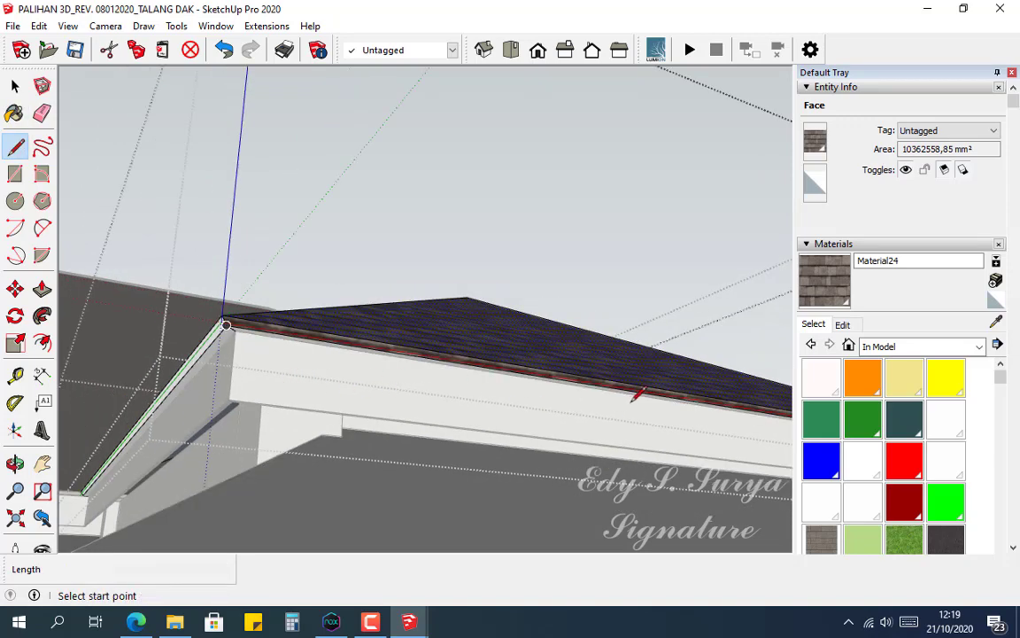
middle_click_drag(632, 403, 93, 288, "shift")
scroll(605, 377, "up", 2)
scroll(660, 376, "up", 3)
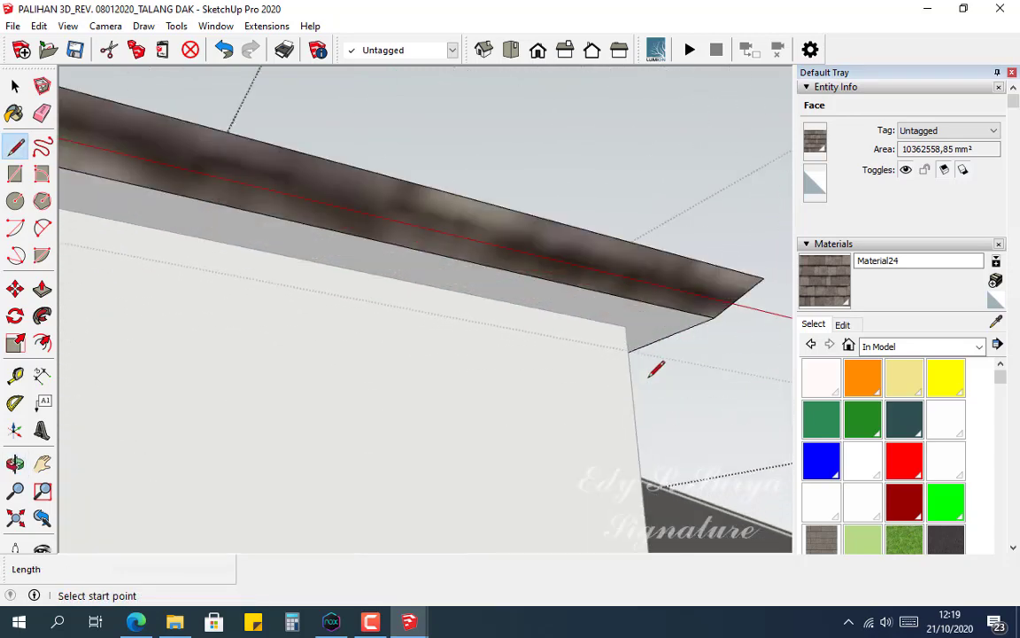
left_click(626, 325)
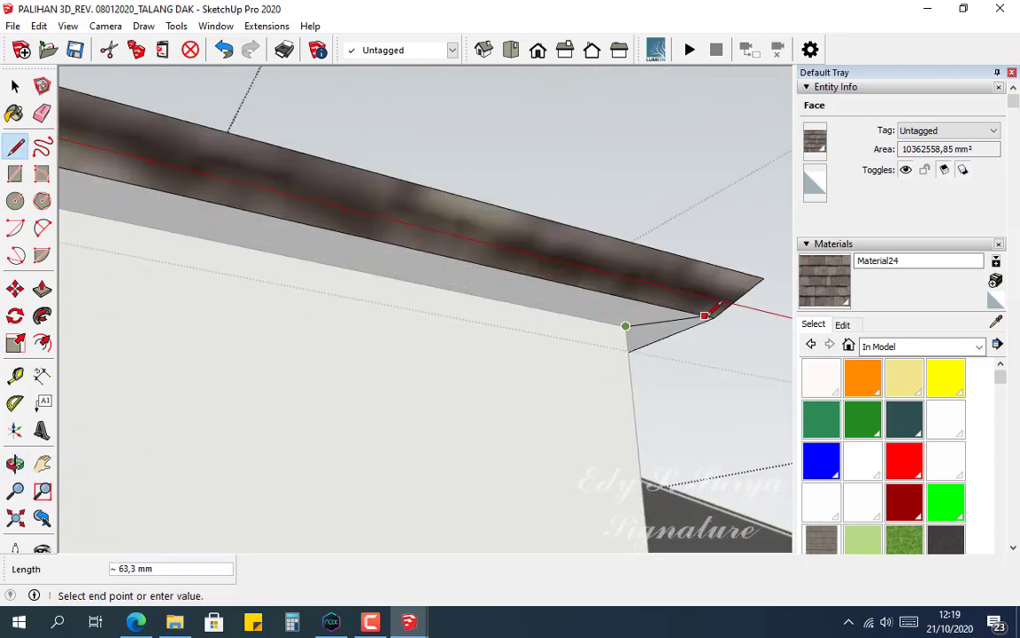
Step: Paint the underside strip of the porch's front eave with the same asphalt shingle material
key("b")
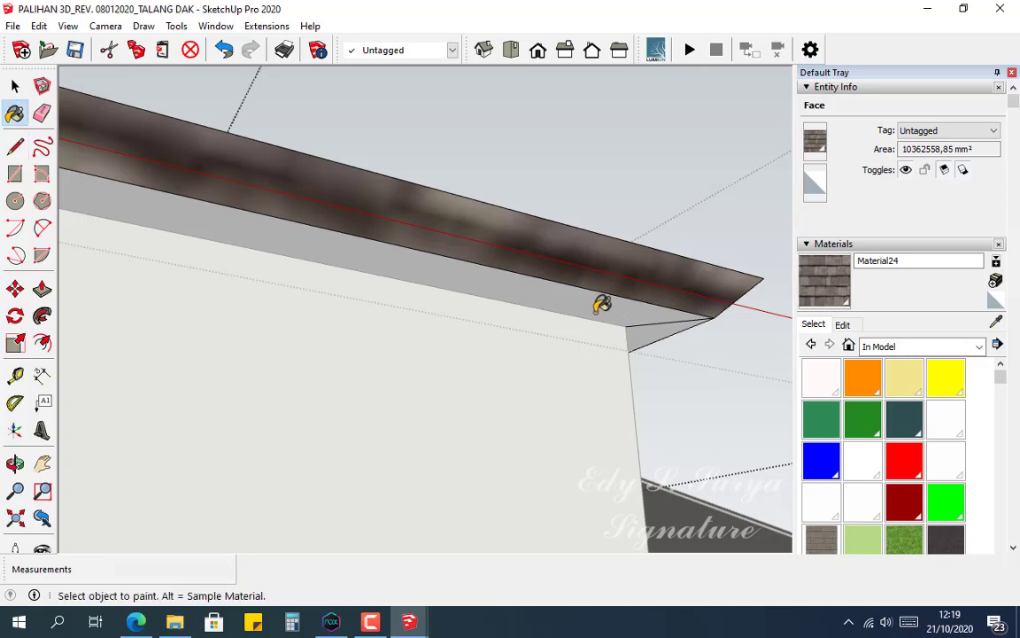
left_click(601, 300)
mouse_move(601, 301)
middle_mouse_down()
mouse_move(549, 327)
mouse_move(287, 342)
mouse_move(273, 388)
middle_mouse_up()
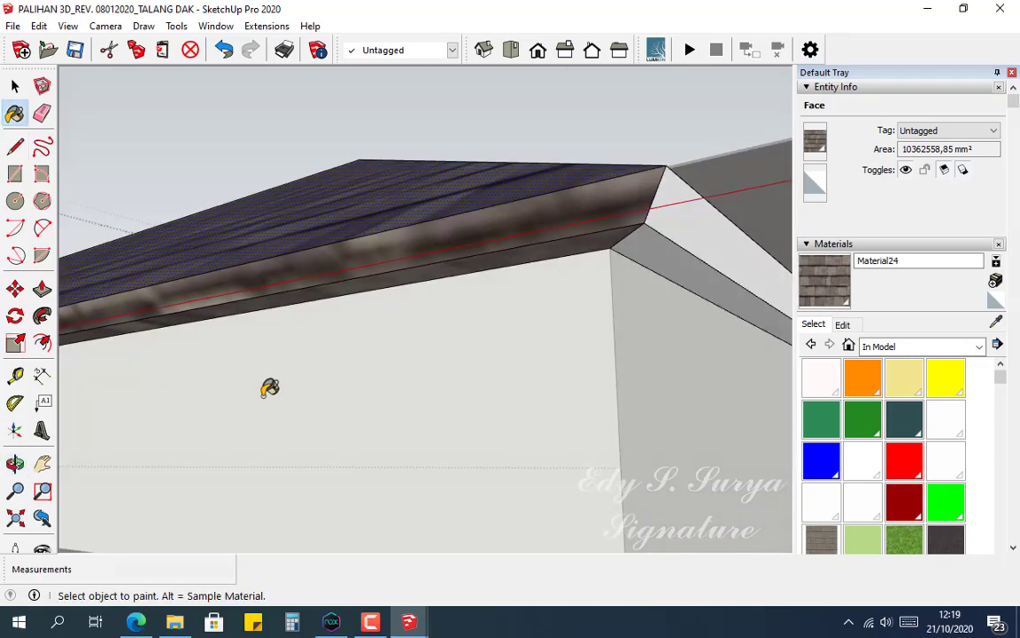
Step: Create another asphalt shingle material and paint the upper porch roof's unpainted side slope beyond the front eave's far end, including its eave edge
scroll(269, 389, "down", 5)
middle_click_drag(496, 301, 669, 307)
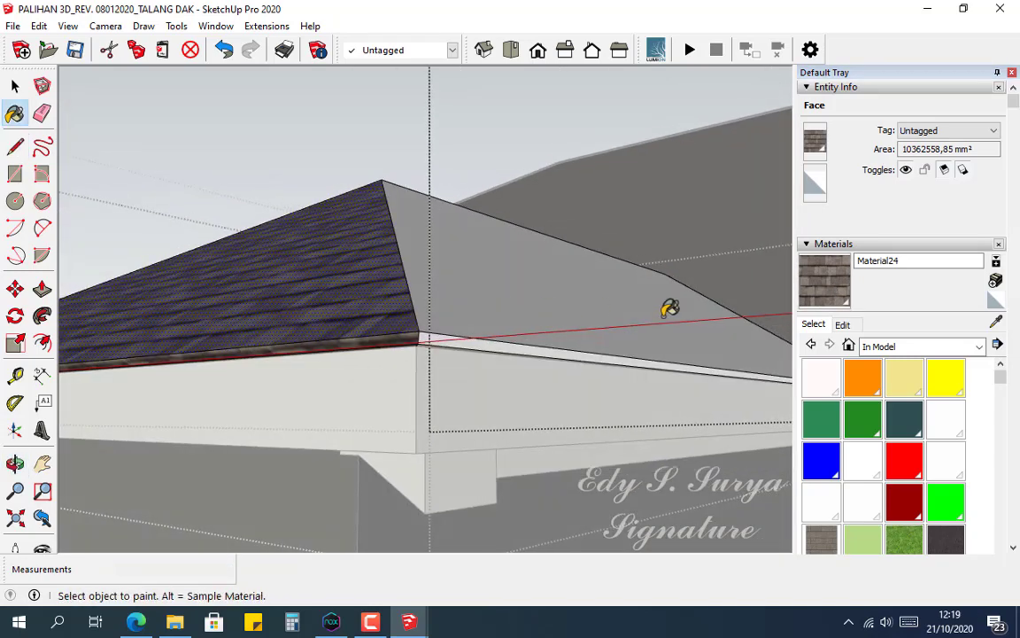
left_click(995, 280)
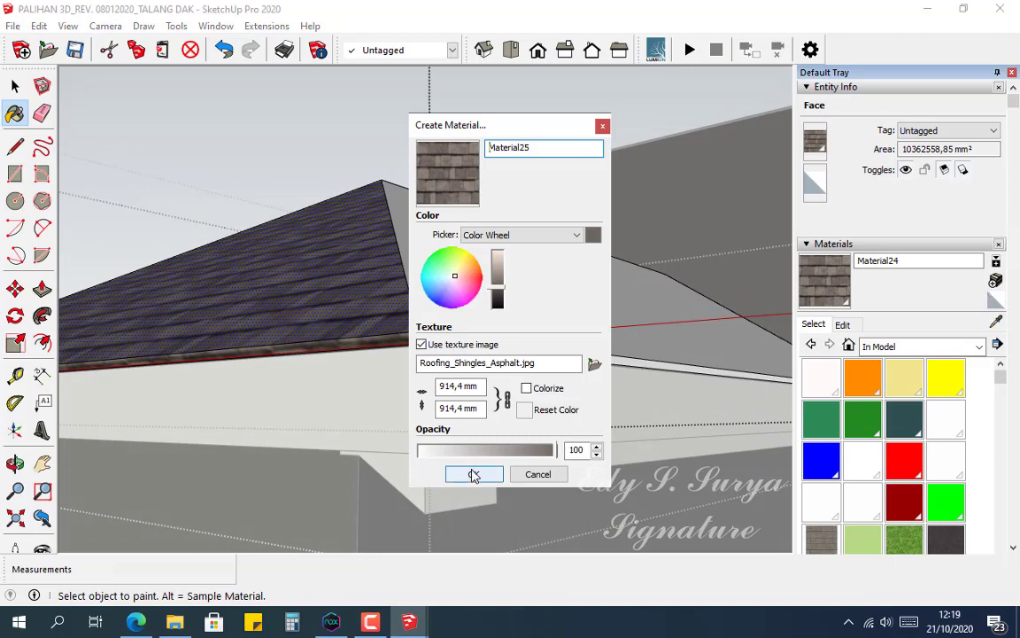
left_click(474, 474)
left_click(527, 306)
mouse_move(527, 306)
middle_mouse_down()
mouse_move(486, 342)
mouse_move(494, 336)
mouse_move(466, 322)
mouse_move(467, 280)
mouse_move(441, 329)
mouse_move(506, 357)
mouse_move(375, 358)
mouse_move(660, 423)
mouse_move(348, 375)
middle_mouse_up()
left_click(449, 334)
Step: Create a further asphalt shingle material, paint the opposite side slope of the upper porch roof, and leave the group
scroll(634, 371, "down", 5)
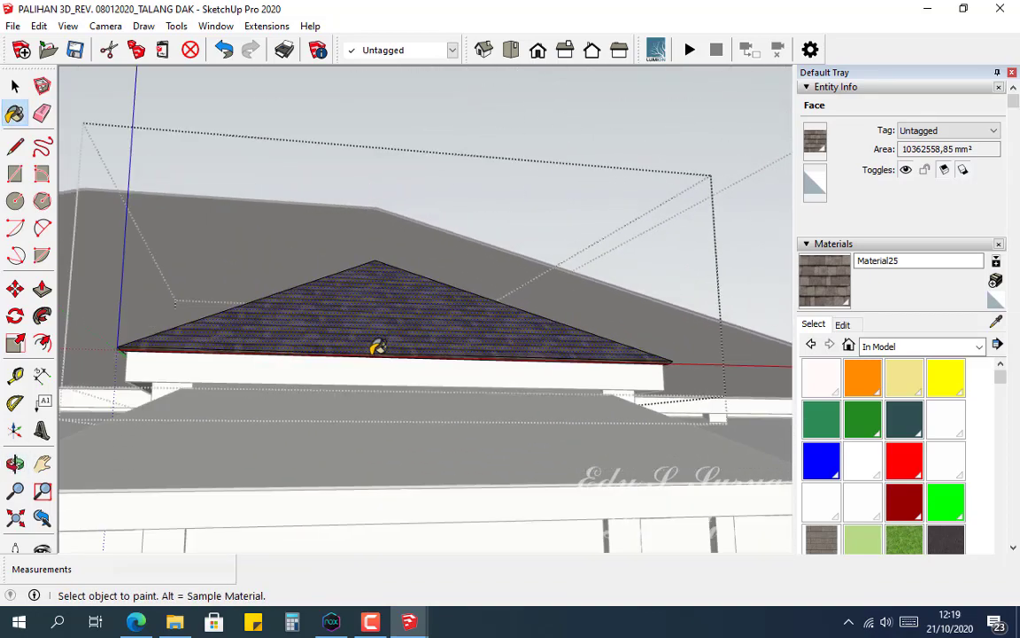
scroll(467, 351, "up", 2)
mouse_move(466, 352)
middle_mouse_down()
mouse_move(583, 359)
mouse_move(567, 358)
middle_mouse_up()
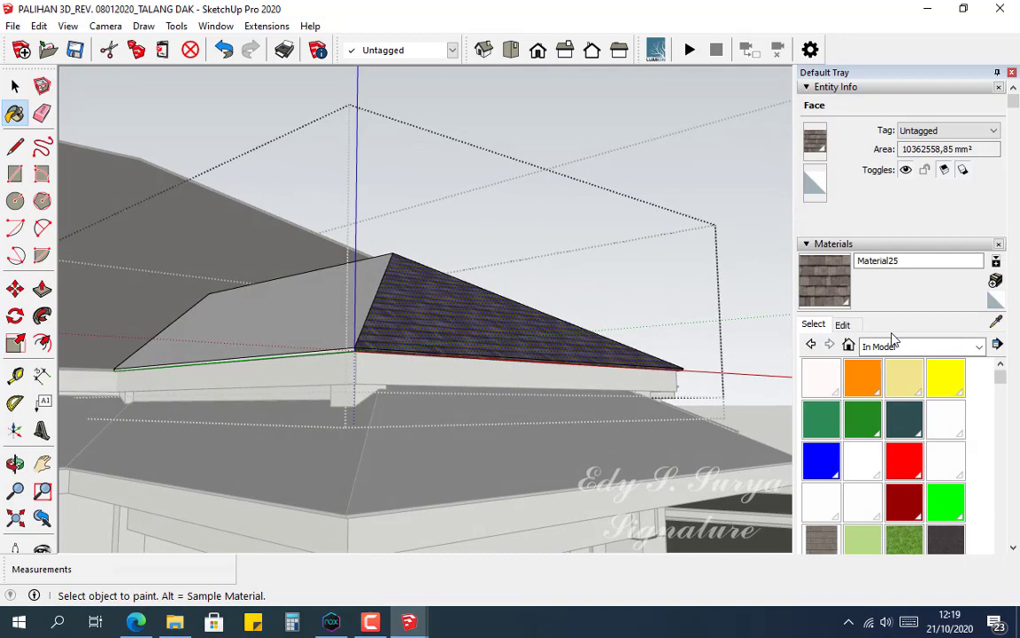
left_click(996, 282)
left_click(474, 474)
scroll(319, 330, "up", 3)
left_click(348, 291)
scroll(396, 305, "up", 2)
middle_click_drag(395, 306, 479, 401)
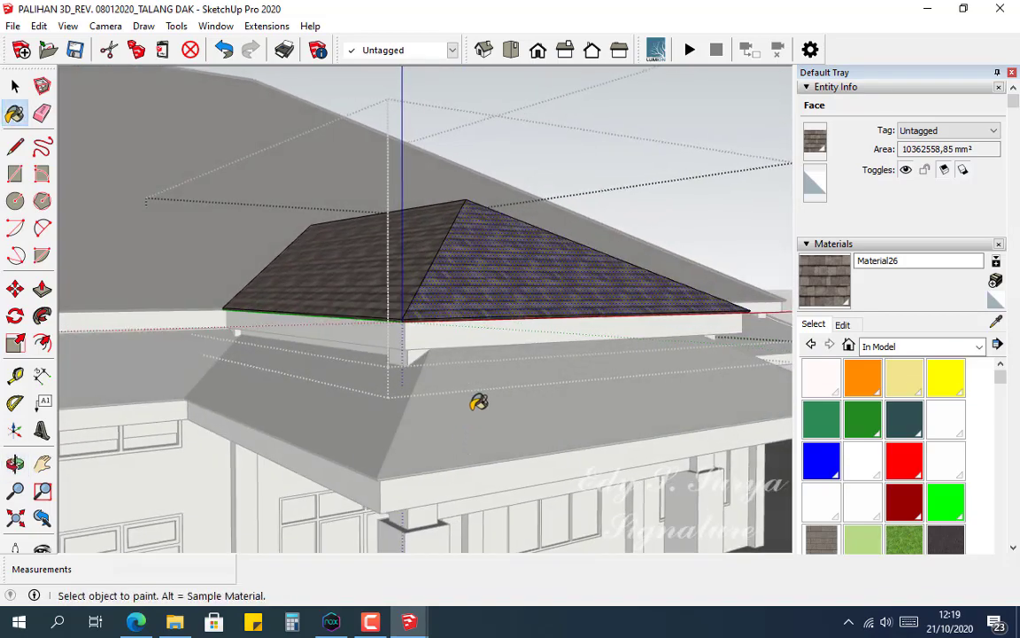
key("space")
Step: Open the lower porch roof for editing inside the building's nested groups and select its front slope face
scroll(507, 349, "up", 3)
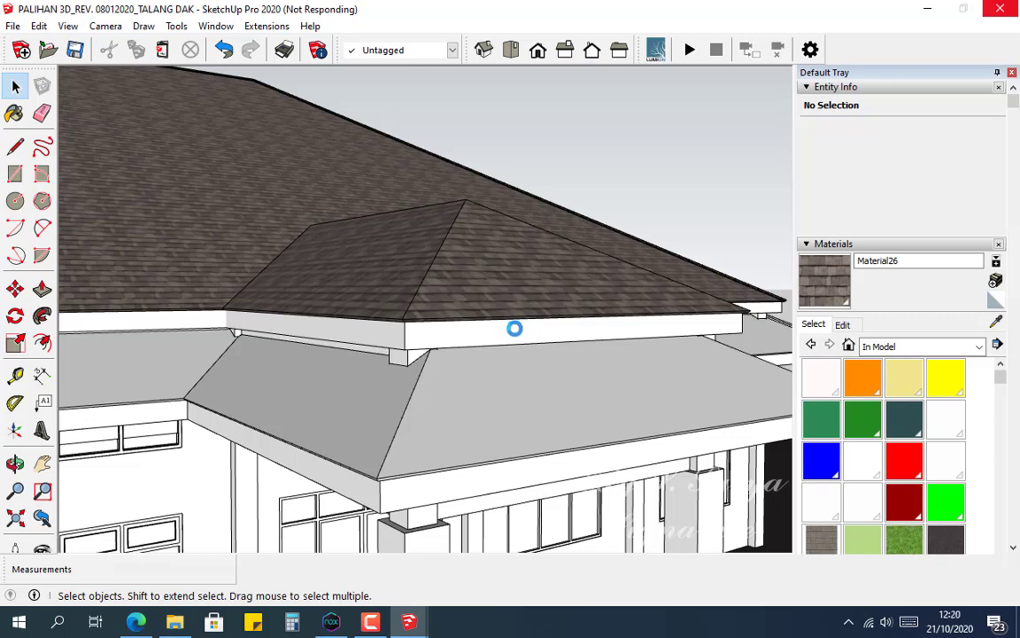
scroll(498, 315, "down", 4)
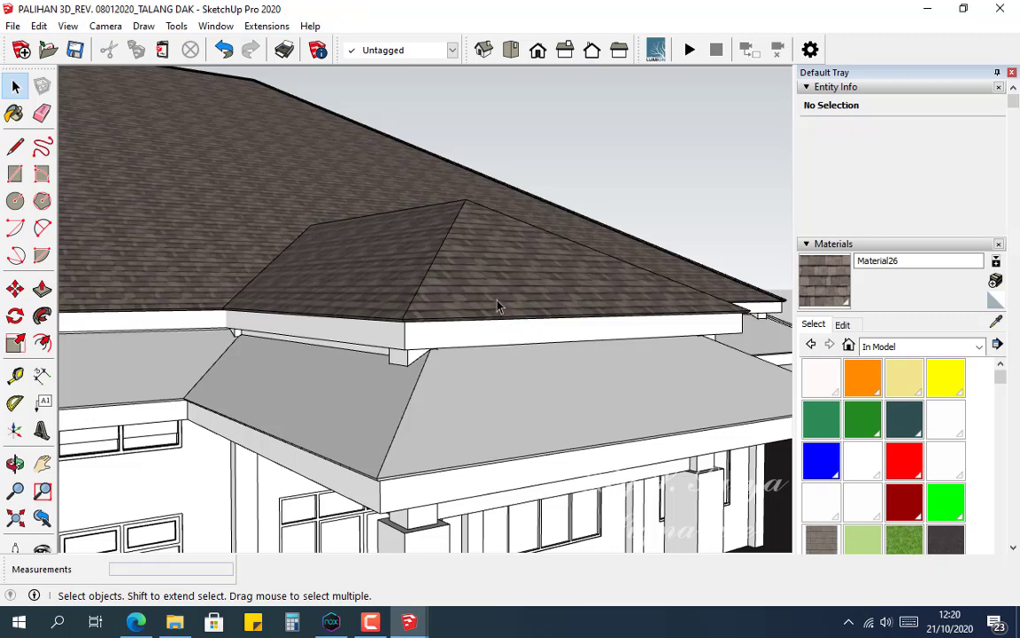
middle_click_drag(485, 313, 422, 296)
scroll(417, 319, "up", 3)
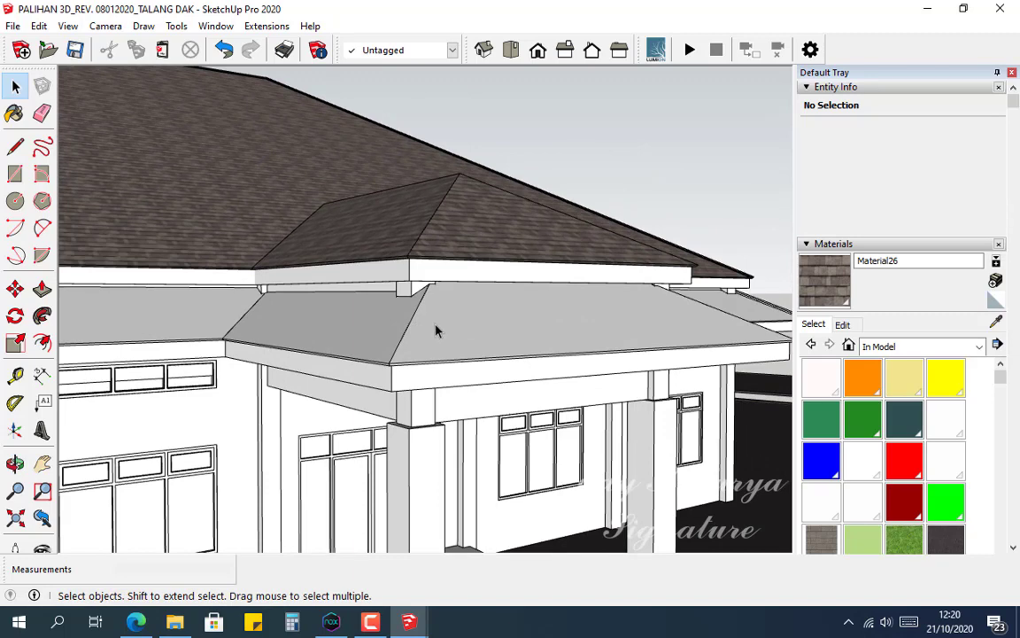
double_click(437, 330)
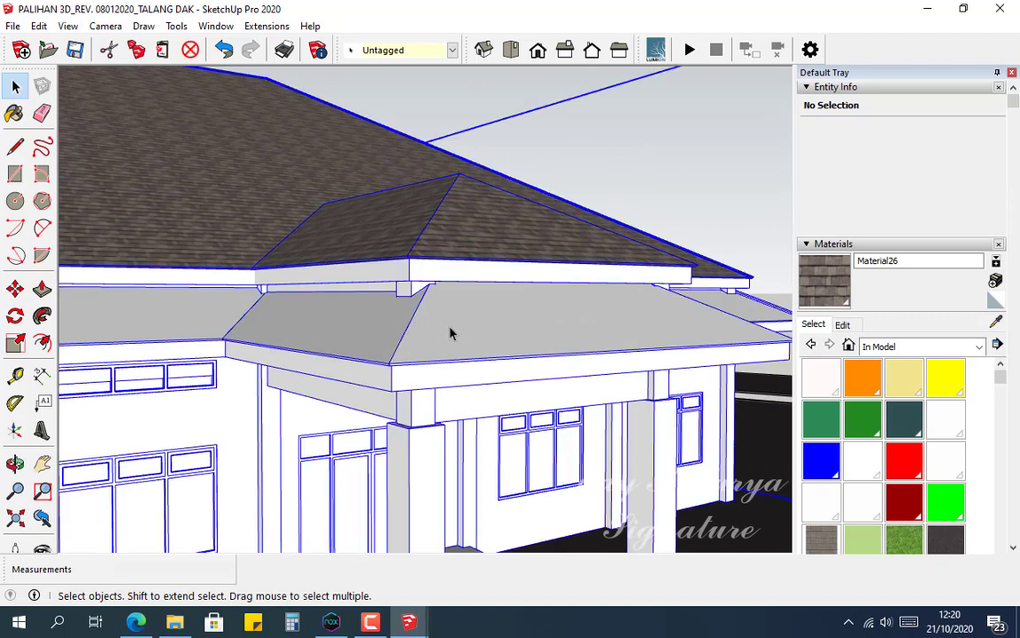
left_click(497, 331)
double_click(520, 331)
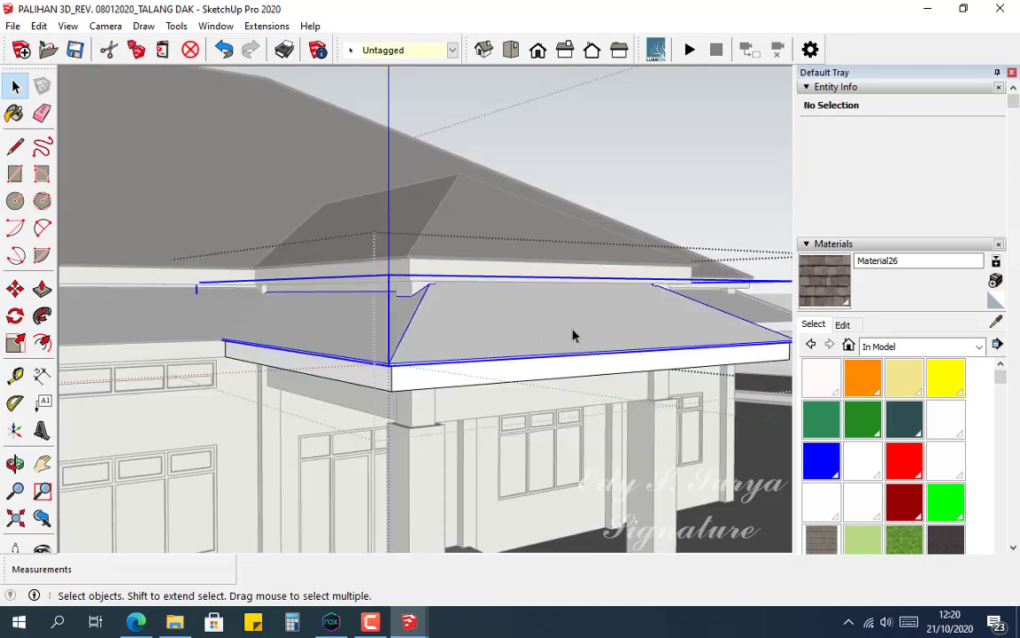
left_click(603, 336)
double_click(605, 330)
left_click(631, 328)
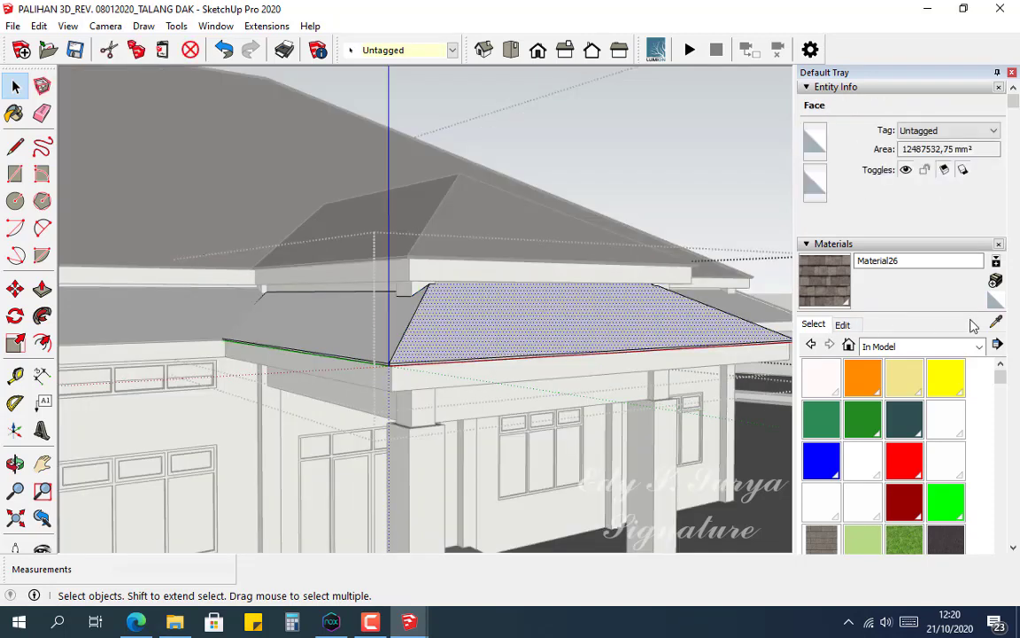
Step: Create another asphalt shingle material and paint the lower porch roof's front slope and its eave edge
left_click(996, 280)
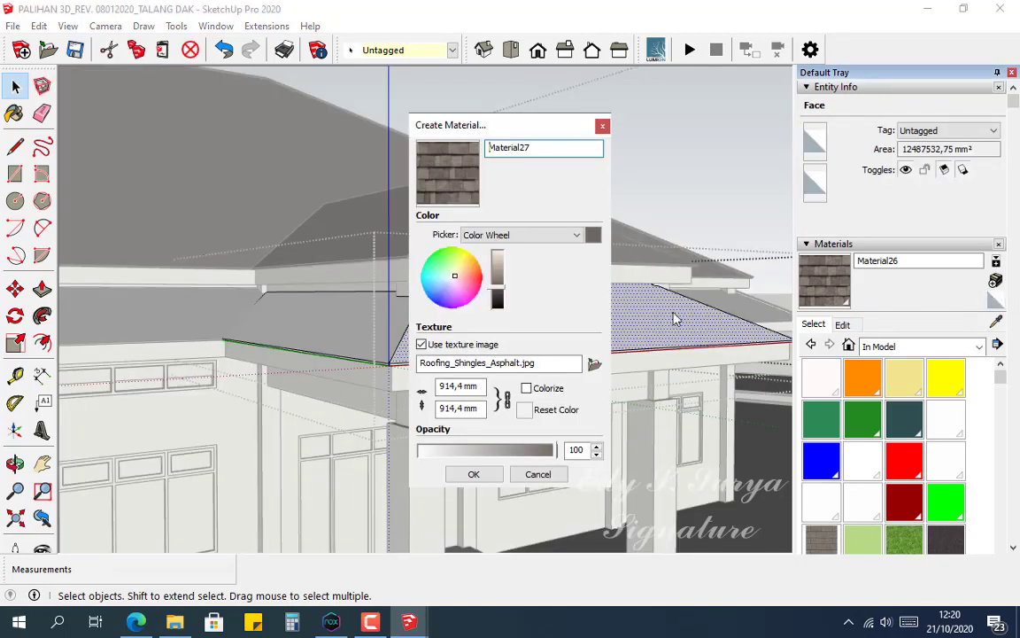
left_click(474, 474)
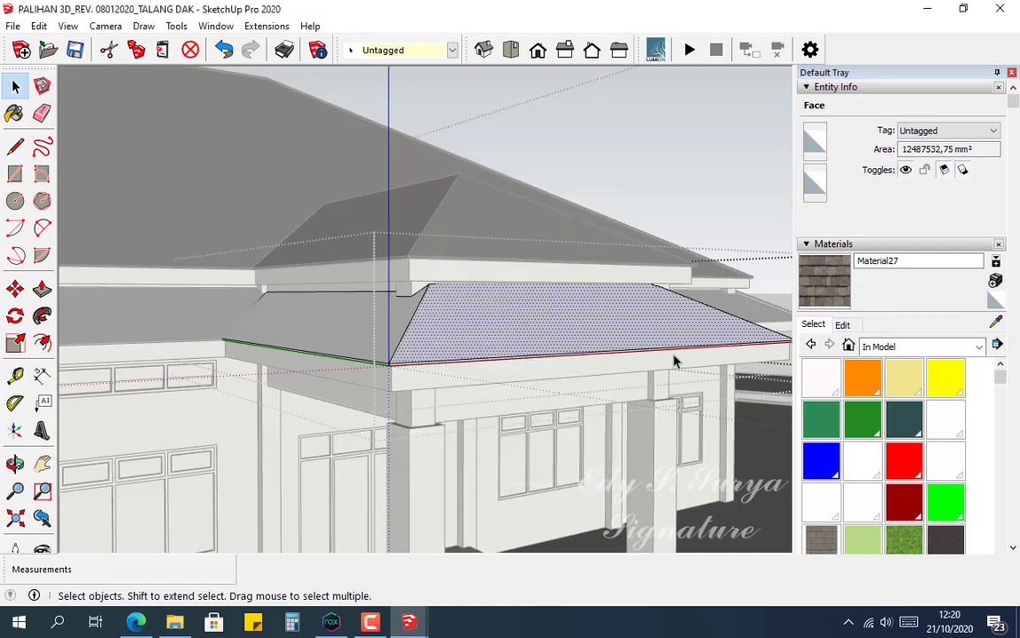
key("b")
left_click(528, 292)
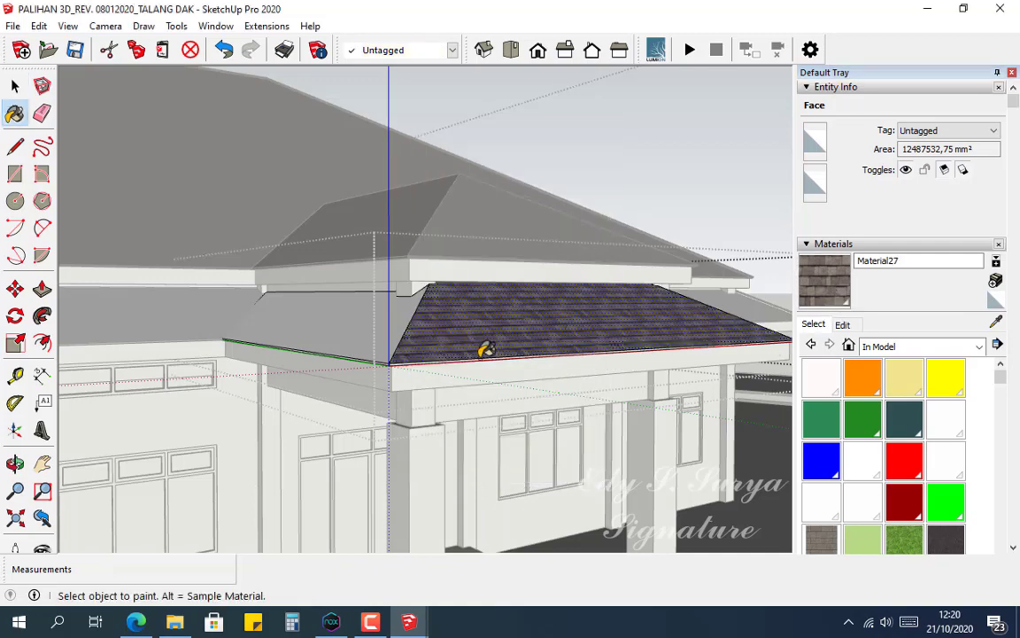
scroll(424, 352, "up", 2)
scroll(423, 352, "up", 2)
scroll(416, 351, "up", 1)
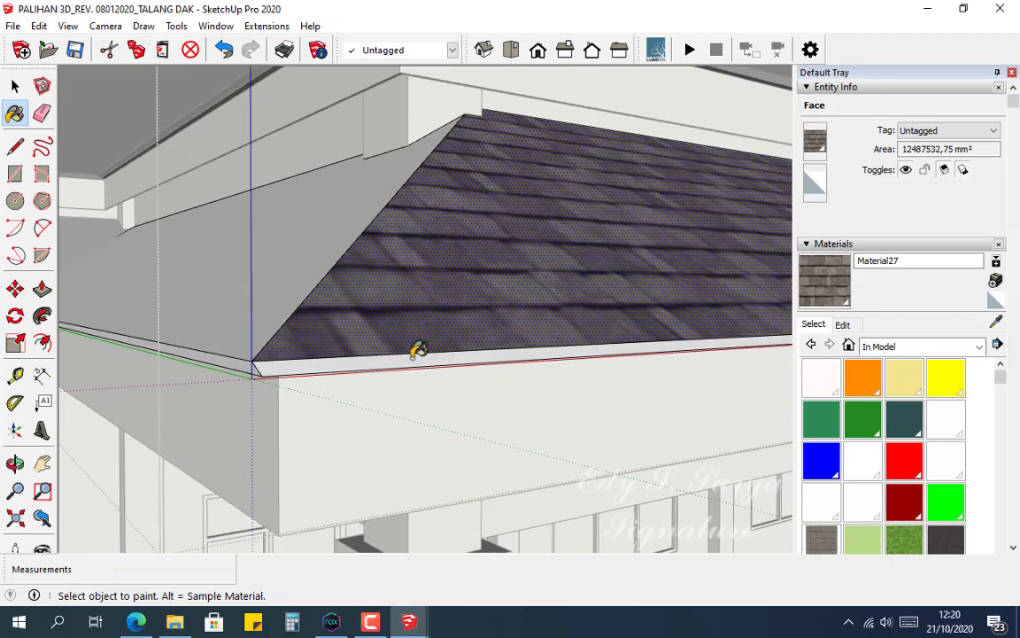
left_click(417, 348)
Step: Draw corner lines at both ends of the lower porch's front eave underside and paint the strip between them with the same shingle material
mouse_move(453, 348)
middle_mouse_down()
mouse_move(441, 180)
mouse_move(397, 222)
middle_mouse_up()
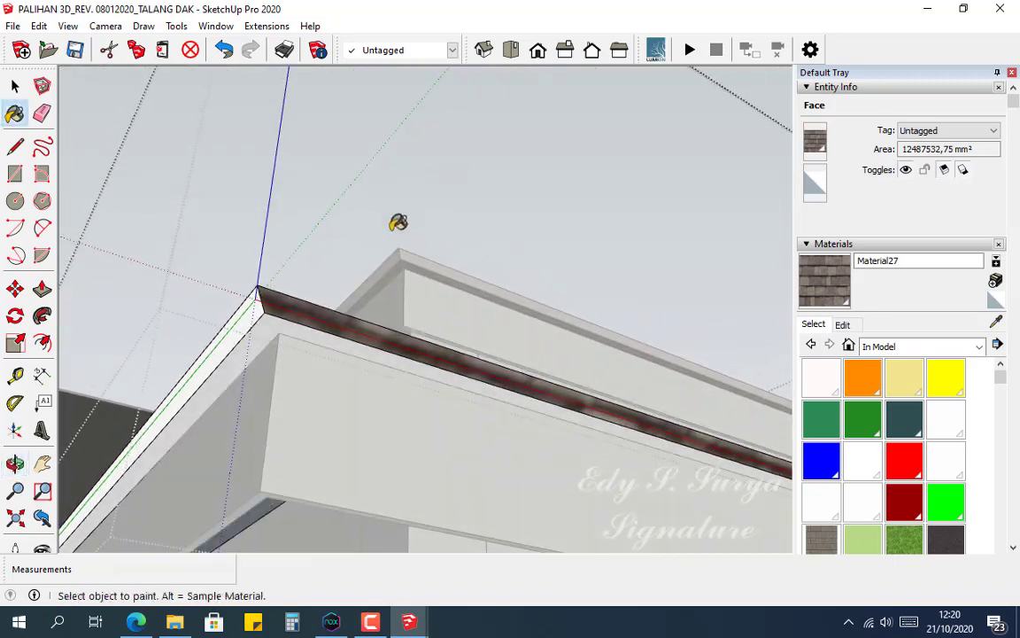
key("l")
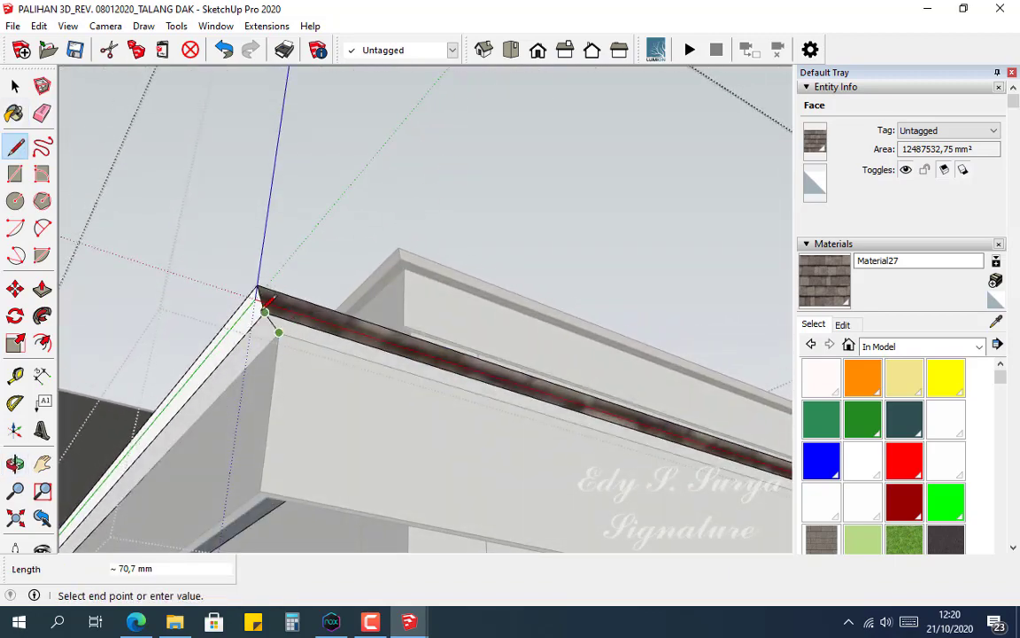
scroll(277, 398, "down", 2)
middle_click_drag(612, 431, 106, 282, "shift")
middle_click_drag(643, 458, 392, 392, "shift")
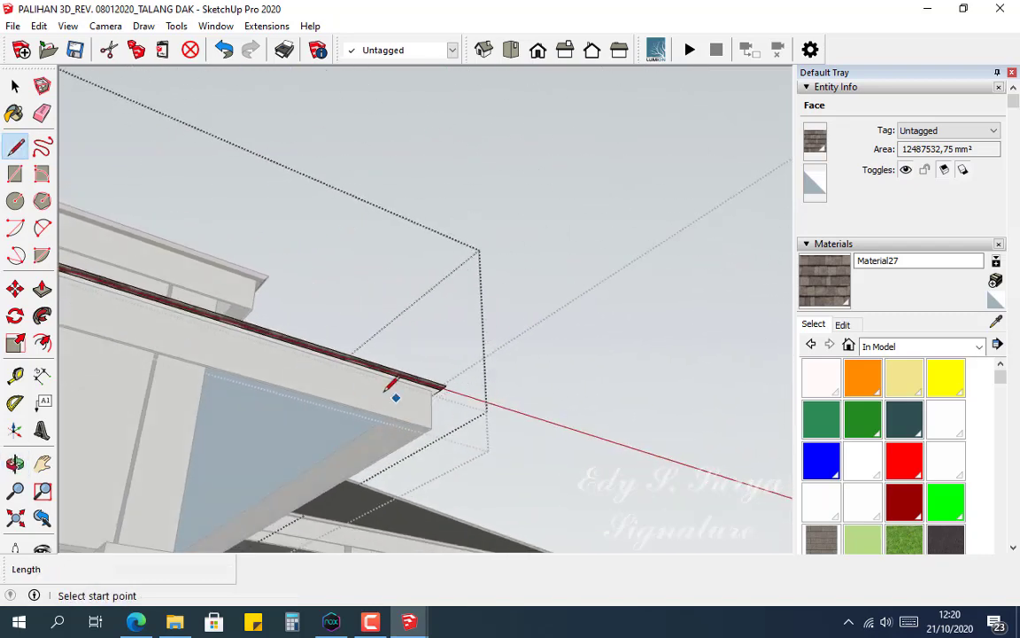
scroll(432, 382, "up", 3)
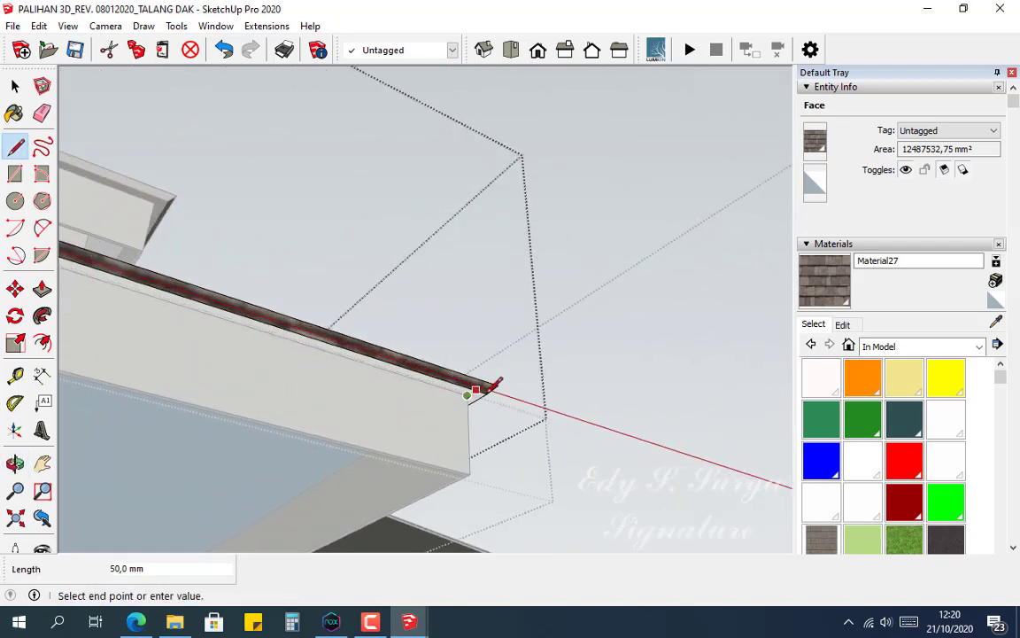
left_click(806, 281)
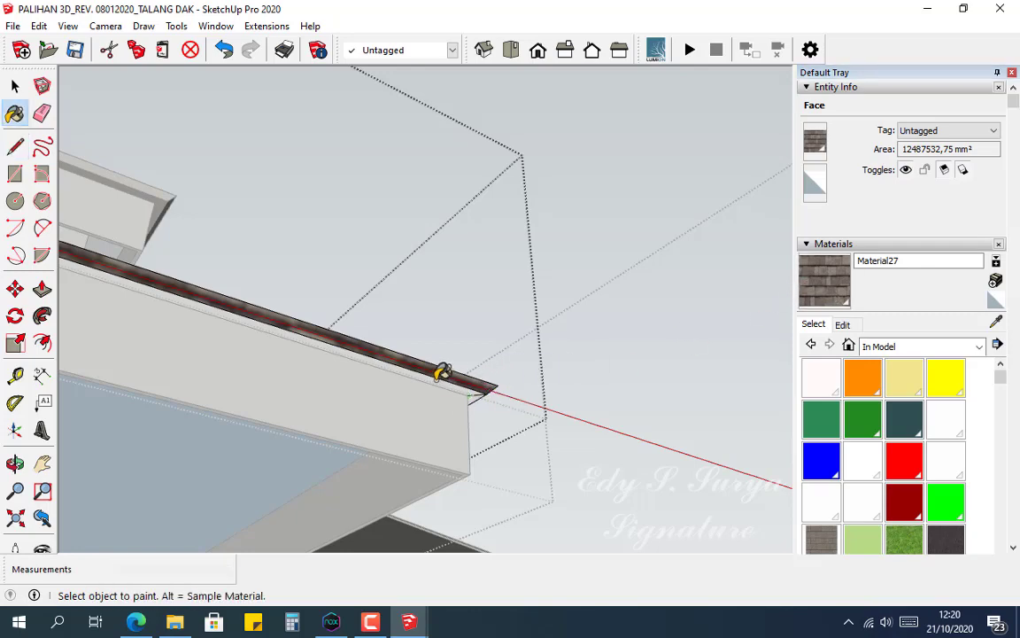
left_click(441, 372)
Step: Create another asphalt shingle material and paint the lower porch roof's side slope beyond the front eave's far end, including its eave edge
mouse_move(437, 359)
middle_mouse_down()
mouse_move(314, 467)
mouse_move(246, 475)
mouse_move(374, 464)
middle_mouse_up()
left_click(995, 282)
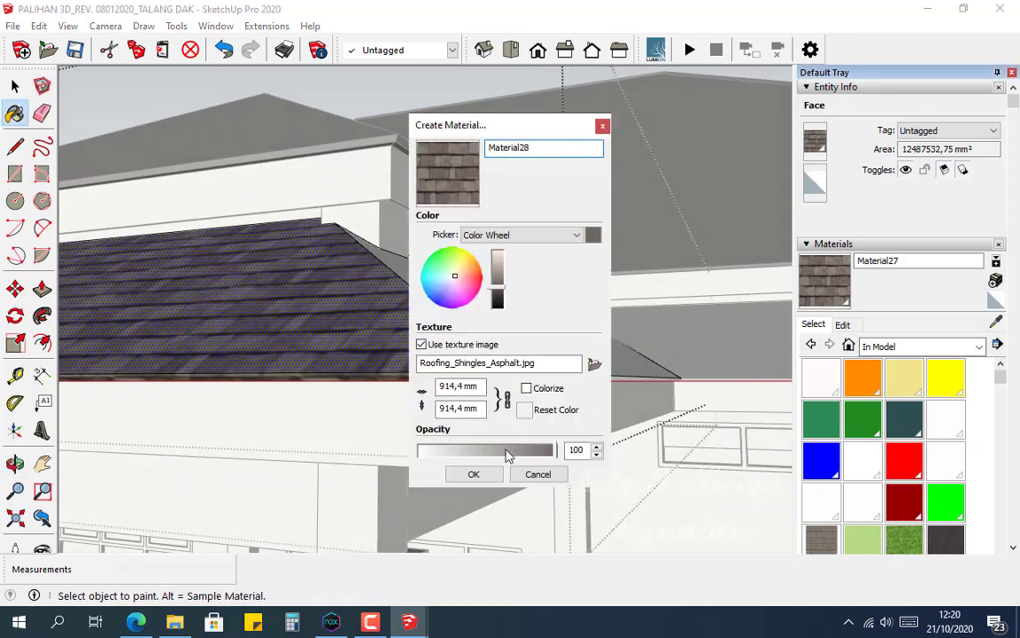
left_click(474, 475)
left_click(539, 358)
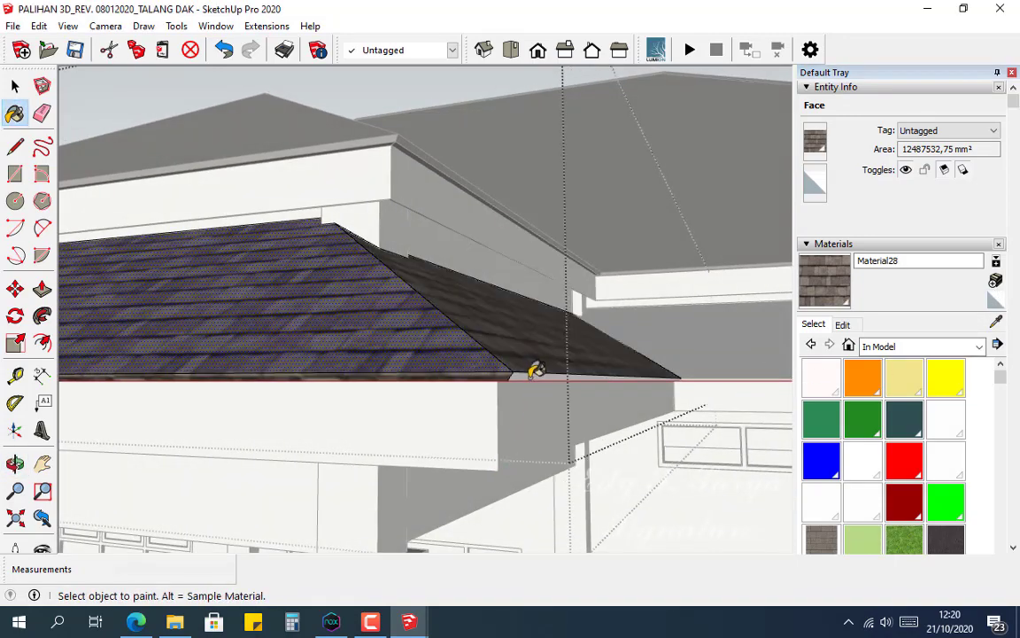
mouse_move(534, 370)
middle_mouse_down()
mouse_move(521, 239)
mouse_move(537, 365)
middle_mouse_up()
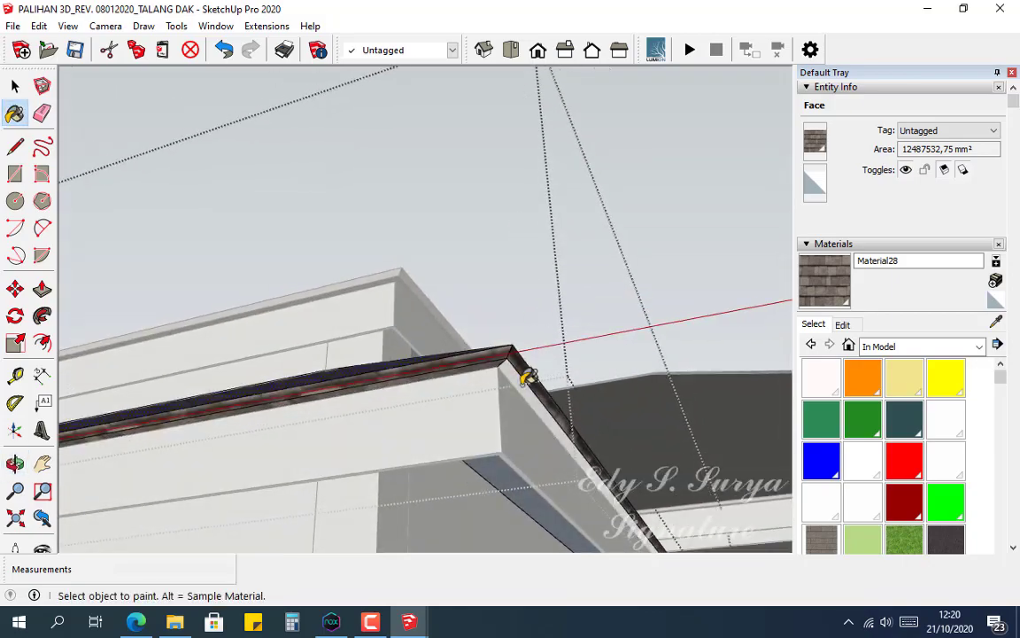
Step: Create a further asphalt shingle material and paint the lower porch roof's opposite side slope, its eave edge and the underside strip
scroll(531, 373, "down", 4)
middle_click_drag(364, 390, 751, 403)
middle_click_drag(268, 411, 439, 343, "shift")
middle_click_drag(439, 344, 623, 428)
scroll(374, 397, "up", 2)
mouse_move(371, 355)
middle_mouse_down()
mouse_move(384, 479)
mouse_move(416, 456)
middle_mouse_up()
left_click(995, 281)
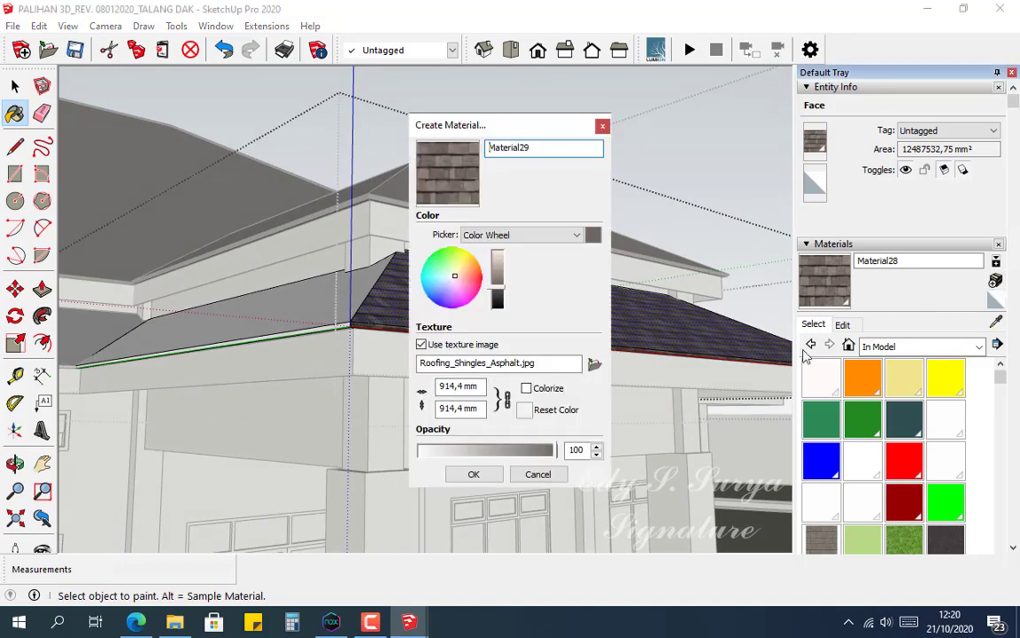
left_click(474, 474)
left_click(342, 303)
mouse_move(330, 330)
middle_mouse_down()
mouse_move(250, 260)
mouse_move(303, 330)
mouse_move(323, 328)
middle_mouse_up()
left_click(323, 331)
scroll(331, 335, "up", 1)
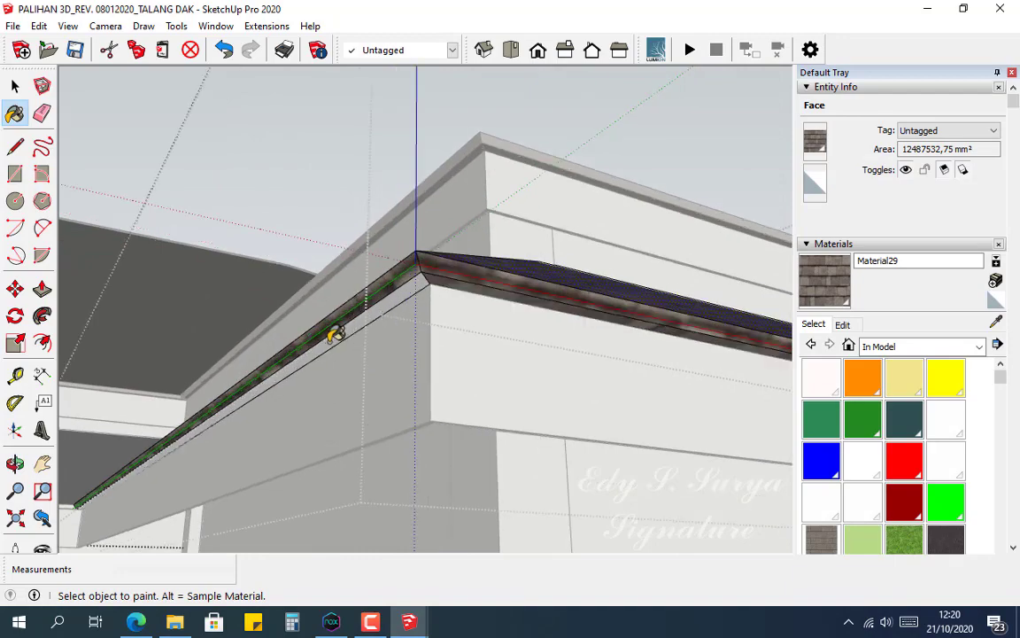
left_click(334, 336)
mouse_move(392, 311)
middle_mouse_down()
mouse_move(393, 443)
mouse_move(399, 431)
middle_mouse_up()
Step: Leave the porch roof, open the main building's lower roof skirt for editing and select its long slope beside the porch
scroll(578, 235, "down", 7)
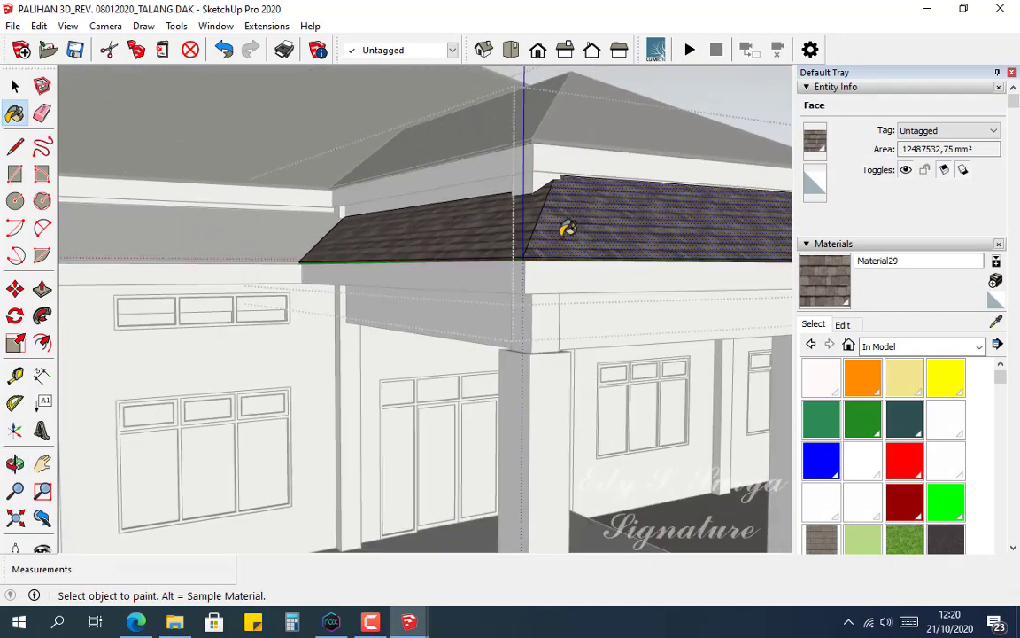
middle_click_drag(458, 235, 530, 267, "shift")
key("space")
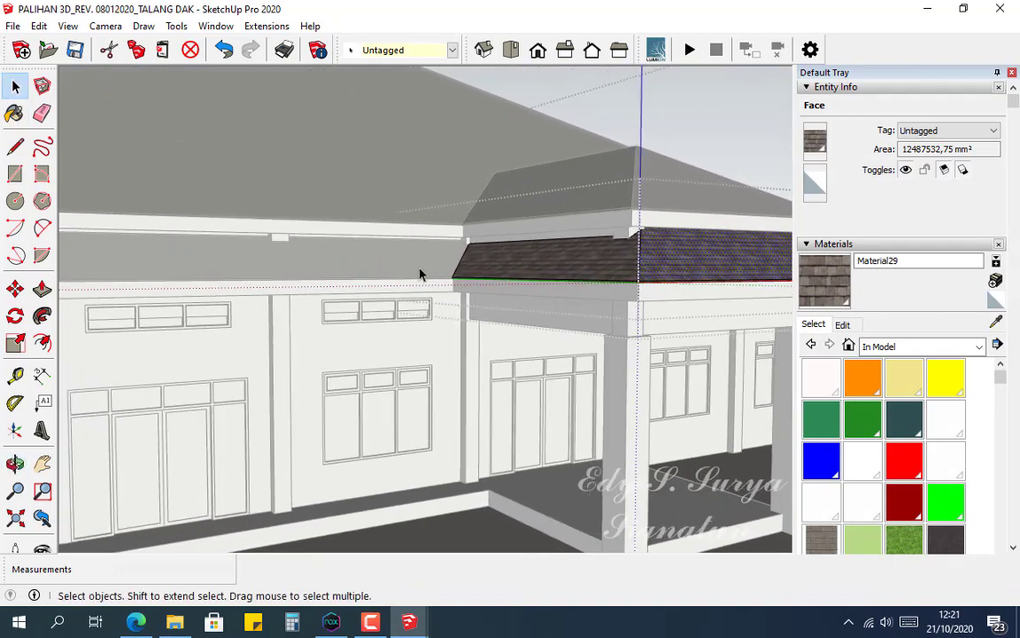
left_click(420, 274)
middle_click_drag(272, 261, 424, 240, "shift")
left_click(425, 240)
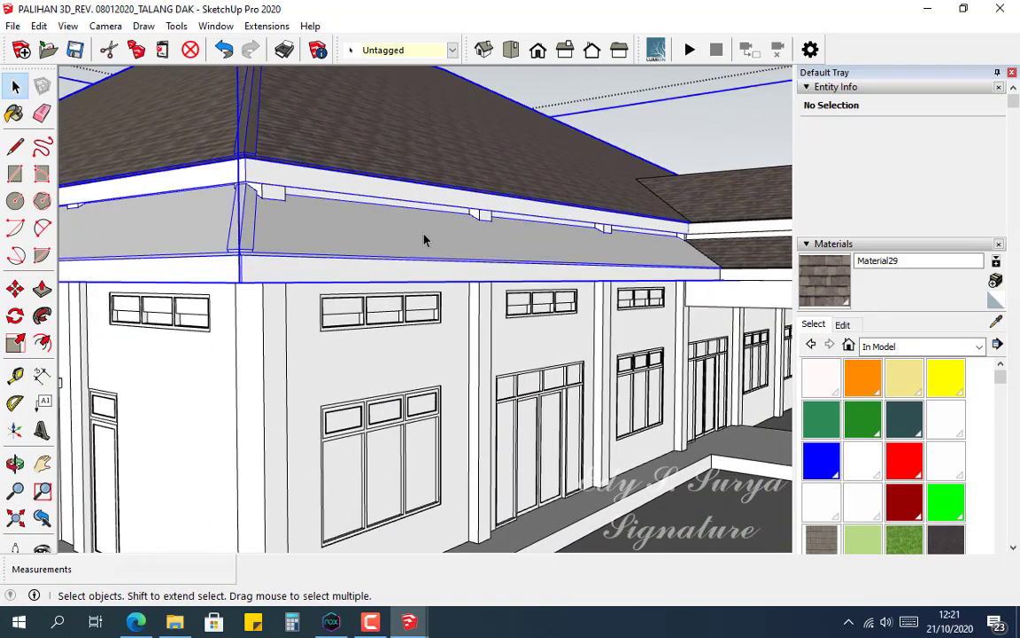
double_click(425, 239)
left_click(478, 236)
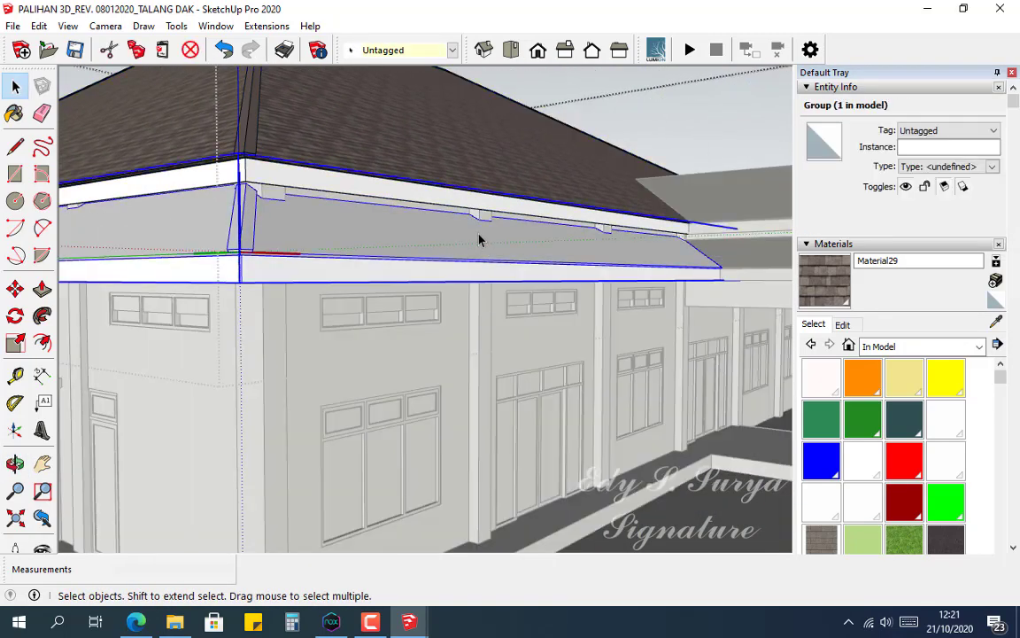
double_click(478, 237)
left_click(542, 241)
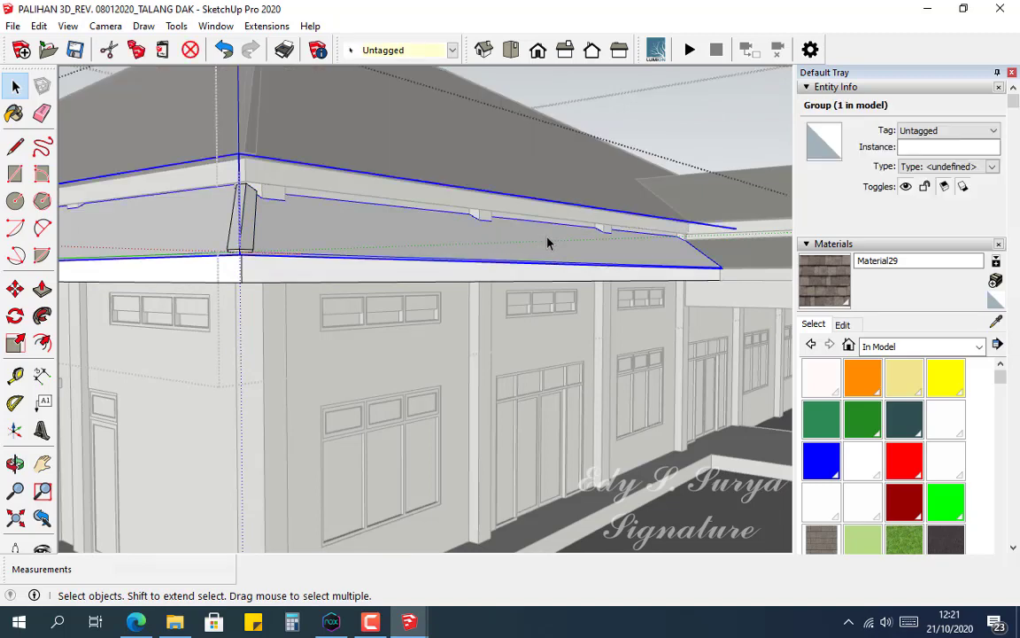
double_click(560, 239)
left_click(580, 239)
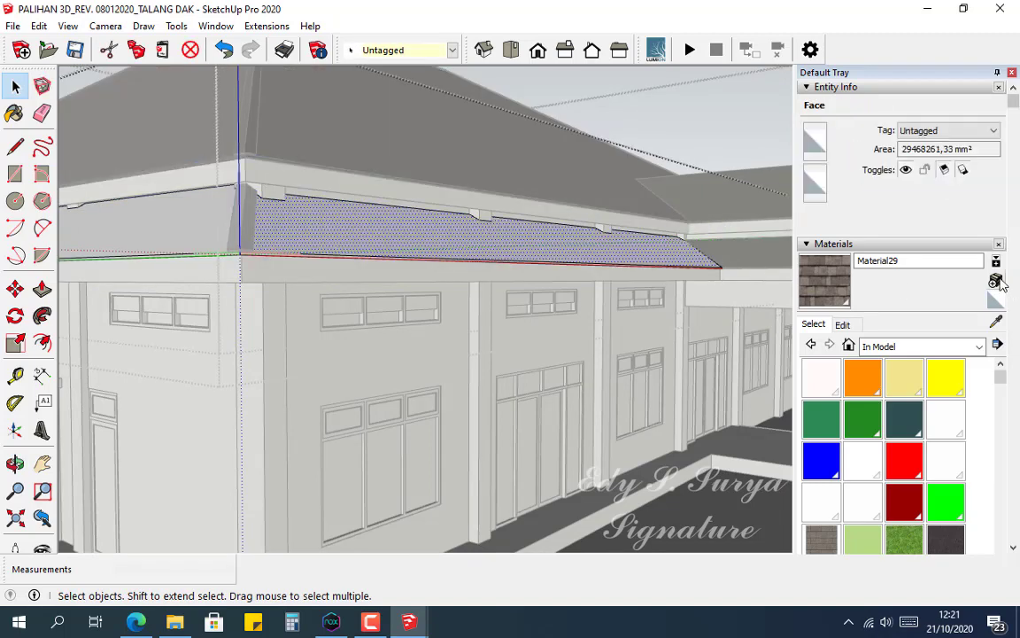
Step: Create another asphalt shingle material and paint the lower roof skirt's long slope beside the porch, including its eave edge
left_click(996, 280)
left_click(474, 474)
left_click(824, 297)
left_click(592, 236)
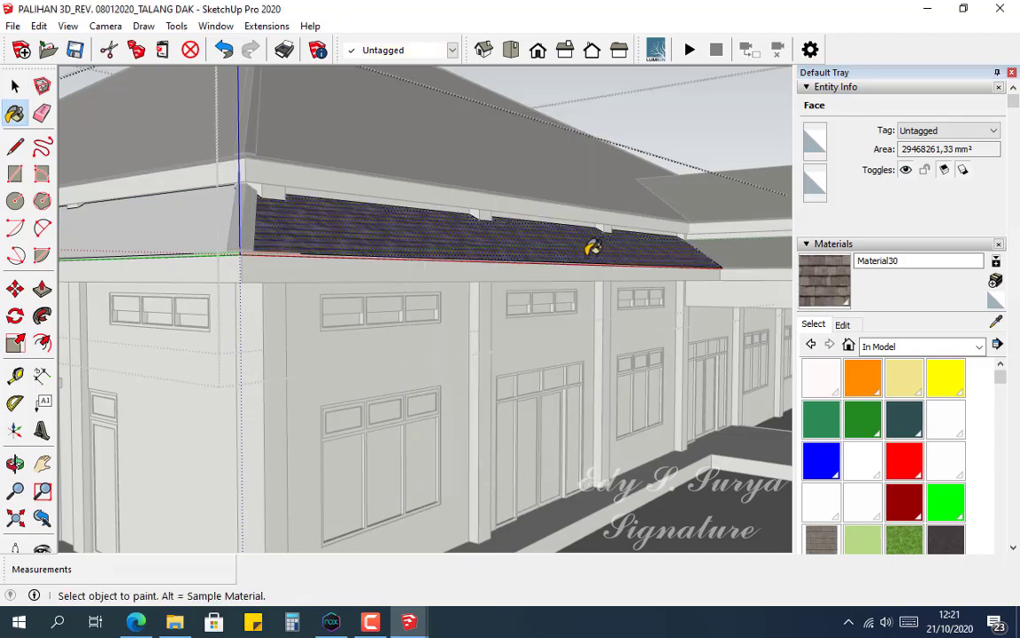
scroll(325, 242, "up", 5)
mouse_move(277, 249)
middle_mouse_down()
mouse_move(307, 244)
mouse_move(326, 193)
mouse_move(282, 213)
mouse_move(375, 209)
mouse_move(319, 152)
mouse_move(309, 161)
middle_mouse_up()
left_click(277, 222, "shift")
Step: Draw a diagonal corner line on the long eave's underside and paint that underside strip with the same shingle material
key("l")
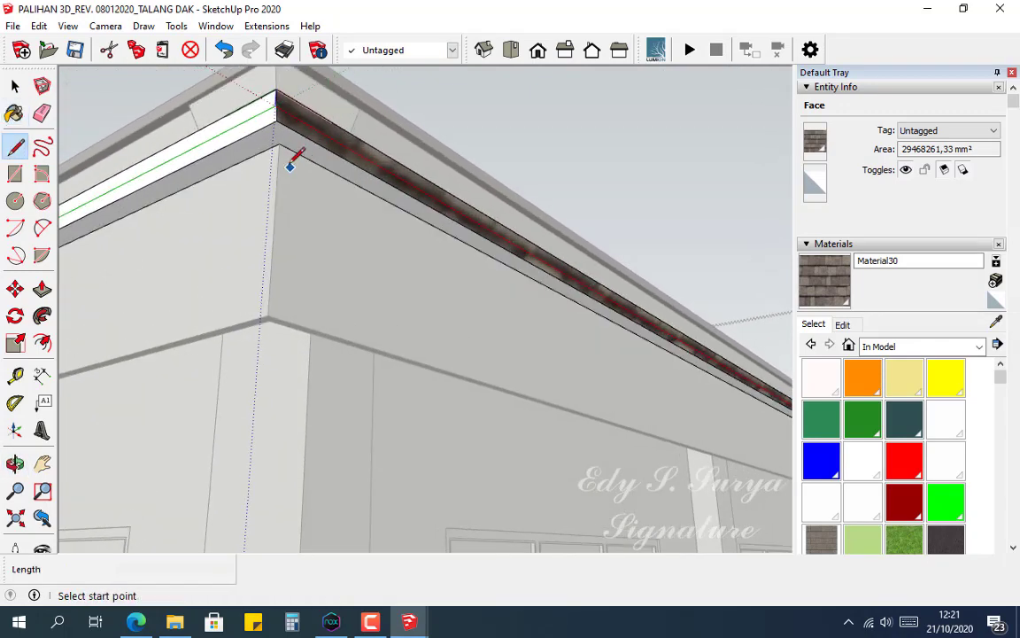
left_click(830, 284)
left_click(336, 168)
Step: Continue the same shingle material on the lower skirt's slope and eave edge at the far corner, draw the underside corner line and paint the strip
scroll(286, 239, "down", 9)
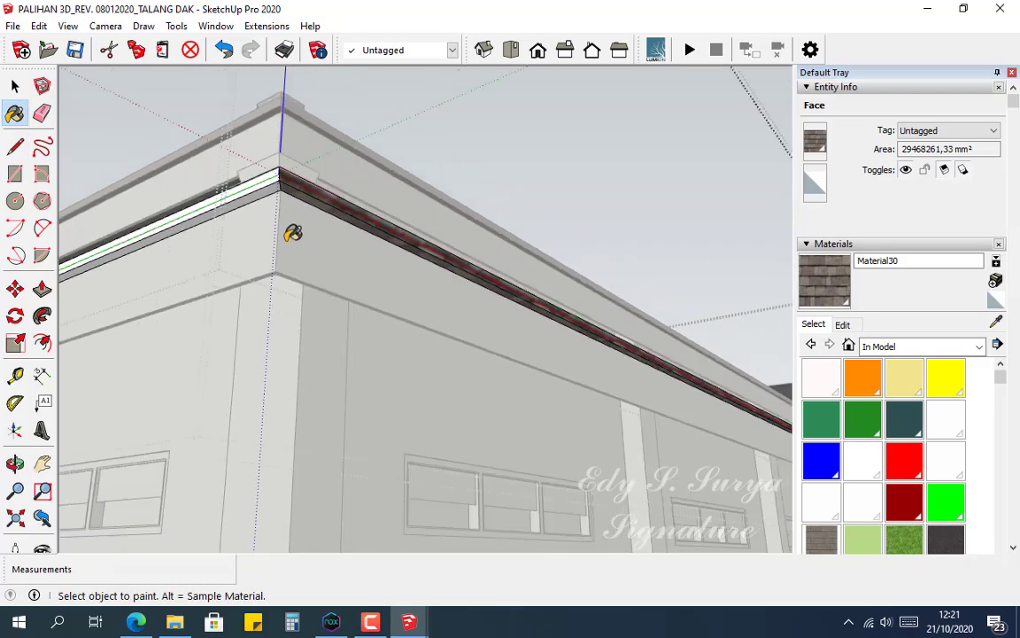
scroll(527, 266, "down", 5)
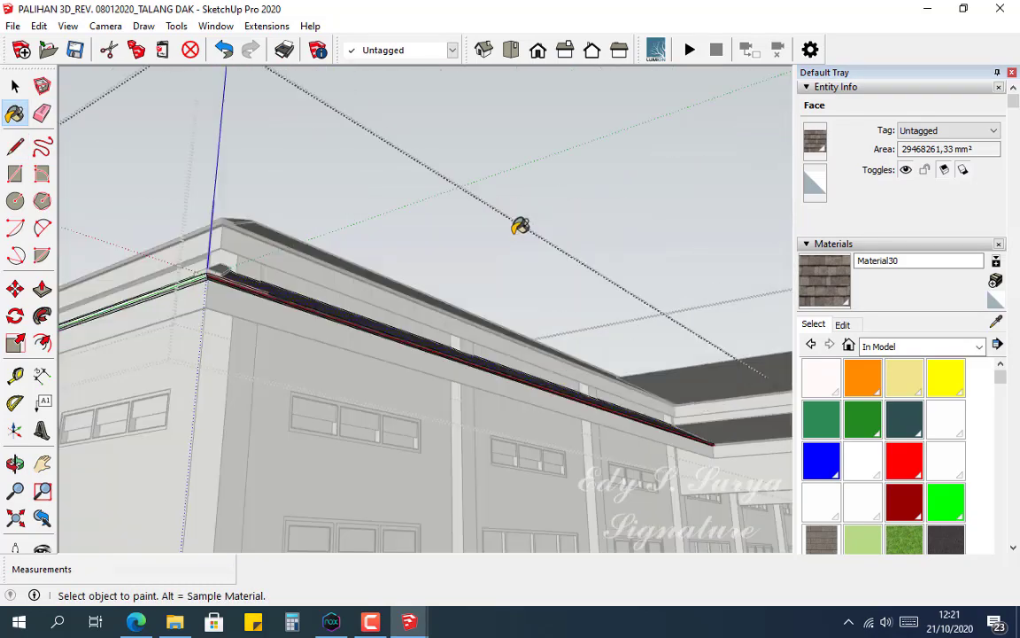
mouse_move(522, 226)
middle_mouse_down()
mouse_move(531, 419)
mouse_move(651, 398)
mouse_move(243, 390)
mouse_move(551, 395)
mouse_move(597, 369)
mouse_move(402, 375)
mouse_move(307, 338)
mouse_move(565, 322)
mouse_move(283, 297)
mouse_move(571, 284)
middle_mouse_up()
scroll(645, 270, "up", 4)
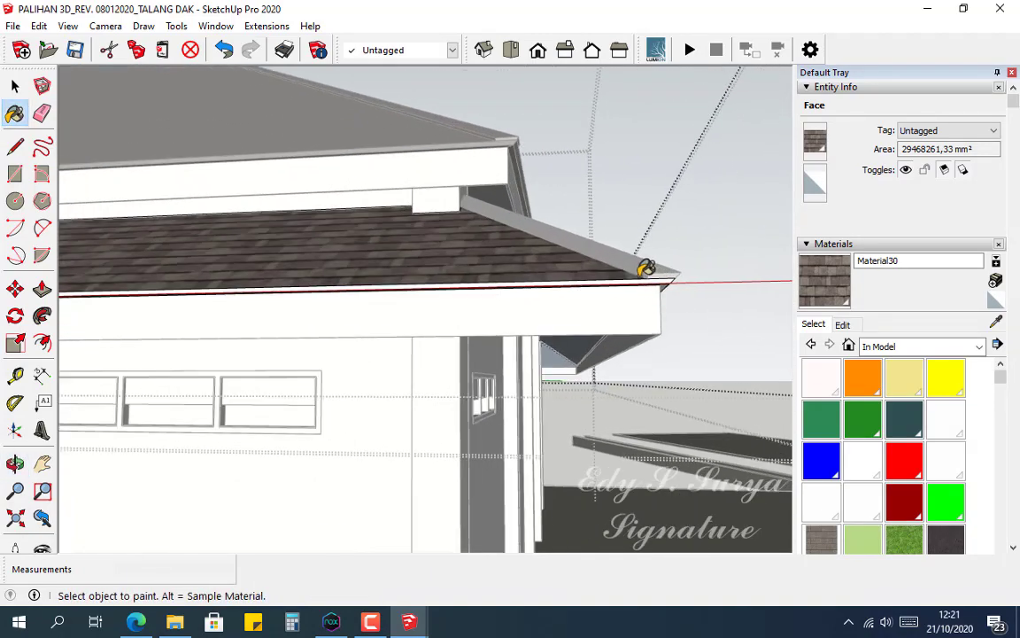
mouse_move(649, 276)
middle_mouse_down()
mouse_move(462, 215)
mouse_move(462, 180)
mouse_move(673, 281)
middle_mouse_up()
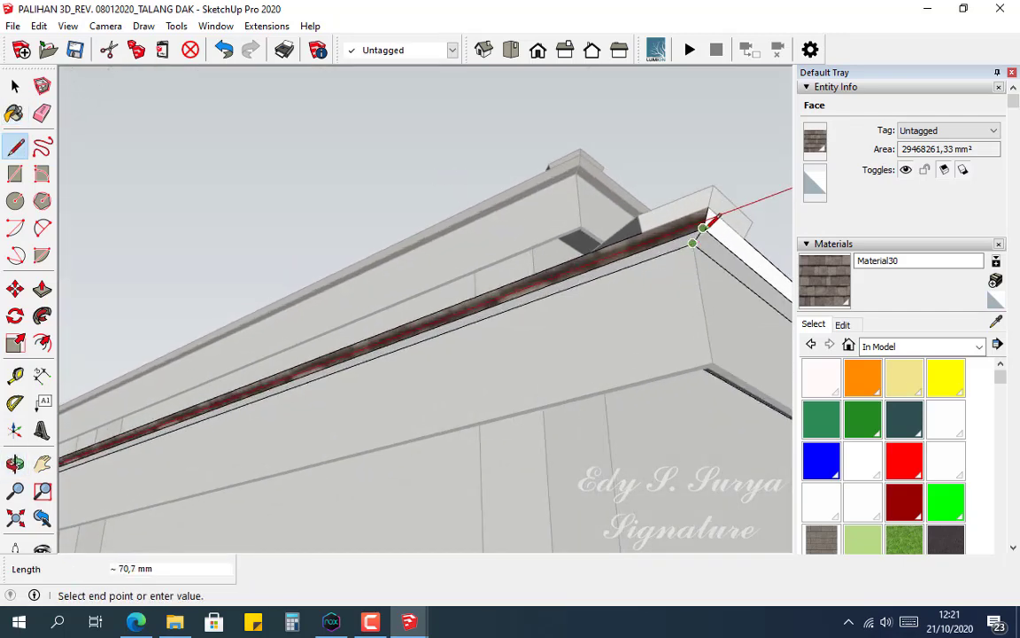
key("b")
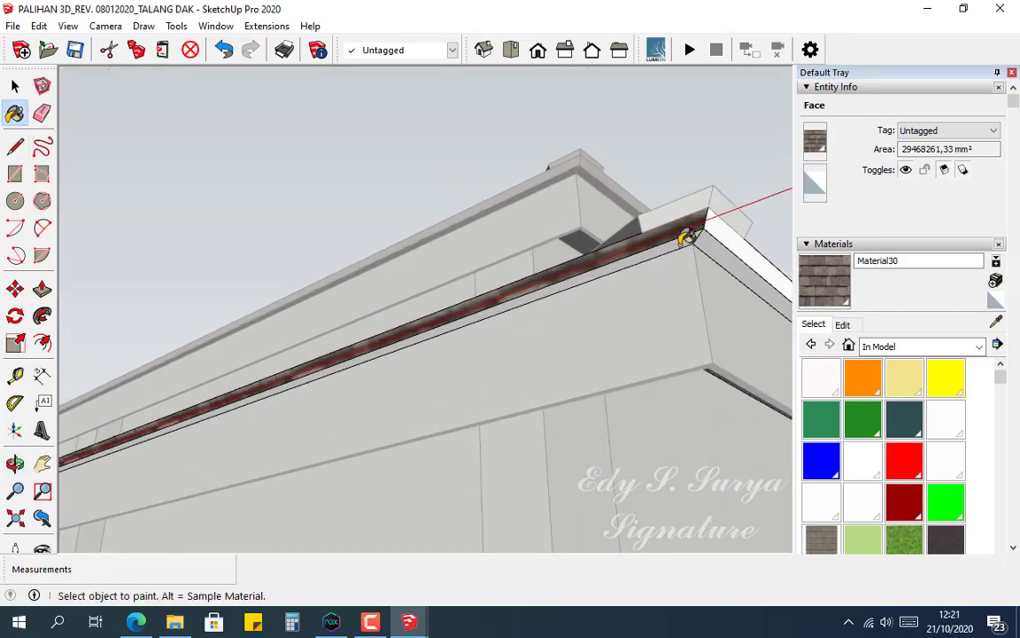
left_click(685, 238)
Step: Create another asphalt shingle material and paint the lower skirt roof's next slope around the corner, including its eave edge
mouse_move(622, 268)
middle_mouse_down()
mouse_move(471, 396)
mouse_move(446, 284)
mouse_move(511, 298)
mouse_move(300, 287)
mouse_move(348, 266)
mouse_move(442, 259)
mouse_move(501, 270)
mouse_move(355, 260)
mouse_move(303, 271)
mouse_move(97, 266)
middle_mouse_up()
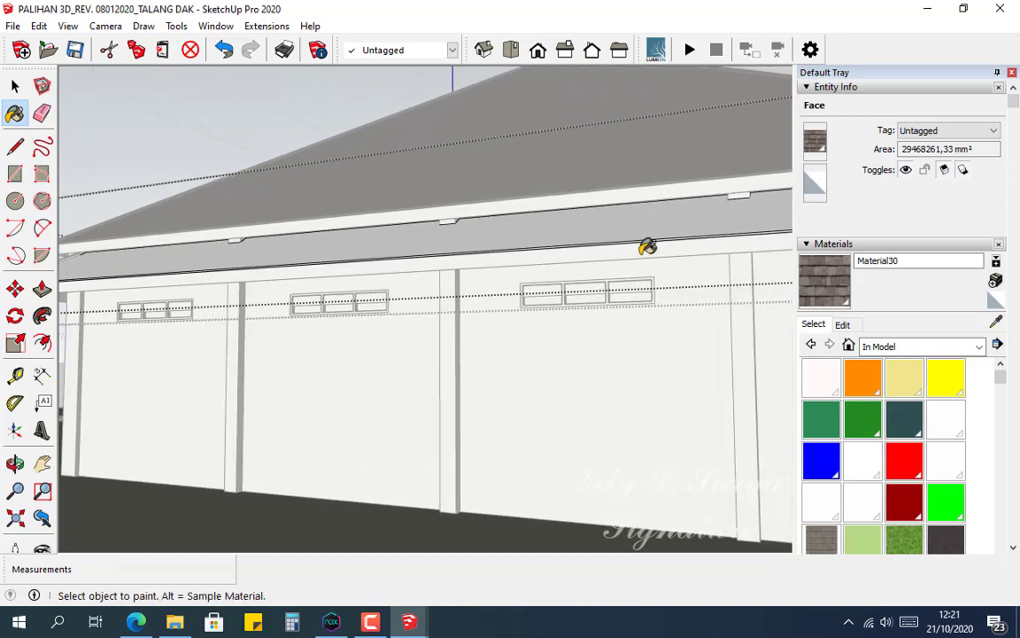
mouse_move(647, 246)
middle_mouse_down("shift")
mouse_move(359, 254)
mouse_move(332, 232)
mouse_move(288, 232)
middle_mouse_up("shift")
middle_click_drag(531, 238, 436, 262, "shift")
scroll(437, 261, "up", 2)
left_click(998, 281)
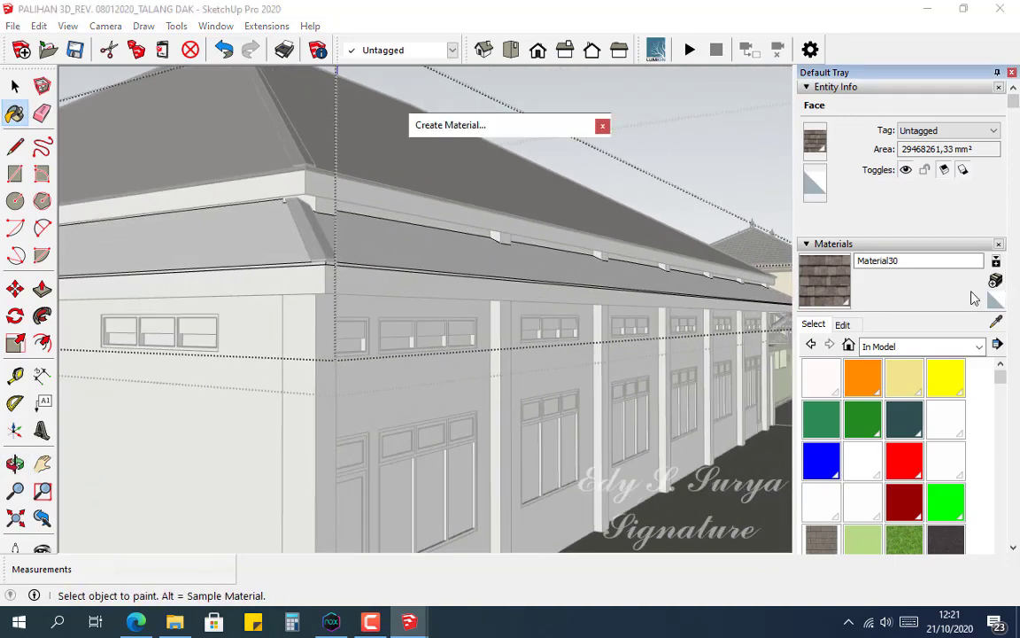
left_click(474, 474)
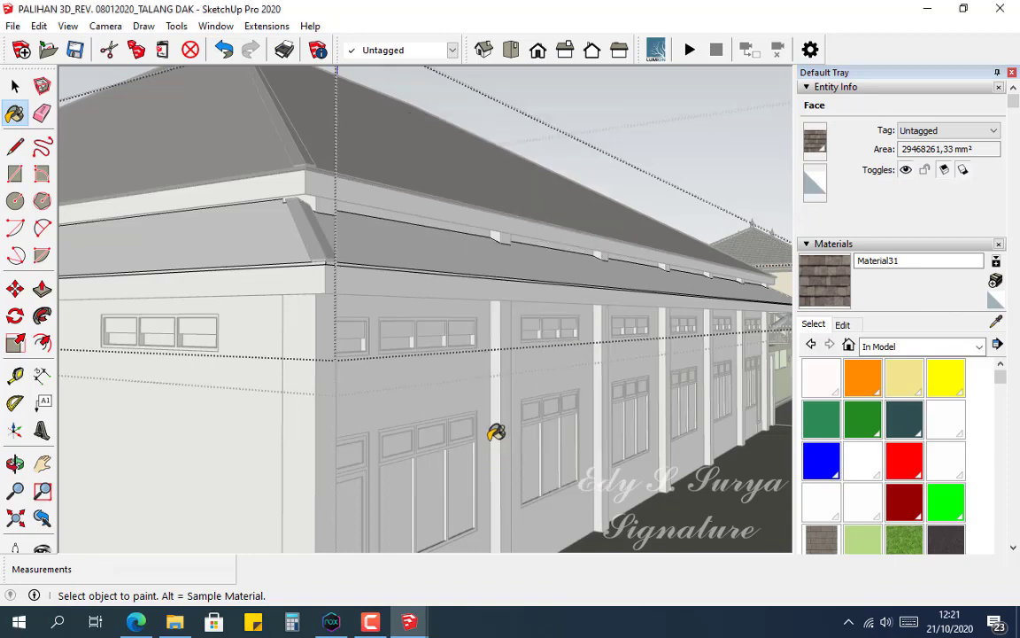
left_click(409, 245)
scroll(339, 258, "up", 4)
mouse_move(338, 258)
middle_mouse_down()
mouse_move(354, 260)
mouse_move(339, 158)
mouse_move(347, 162)
middle_mouse_up()
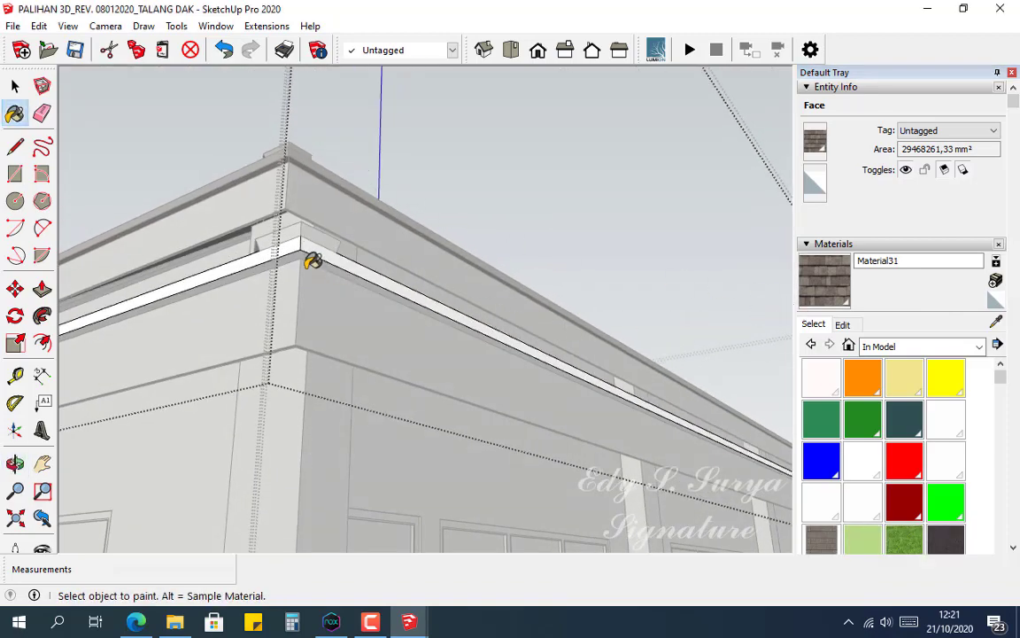
left_click(322, 246)
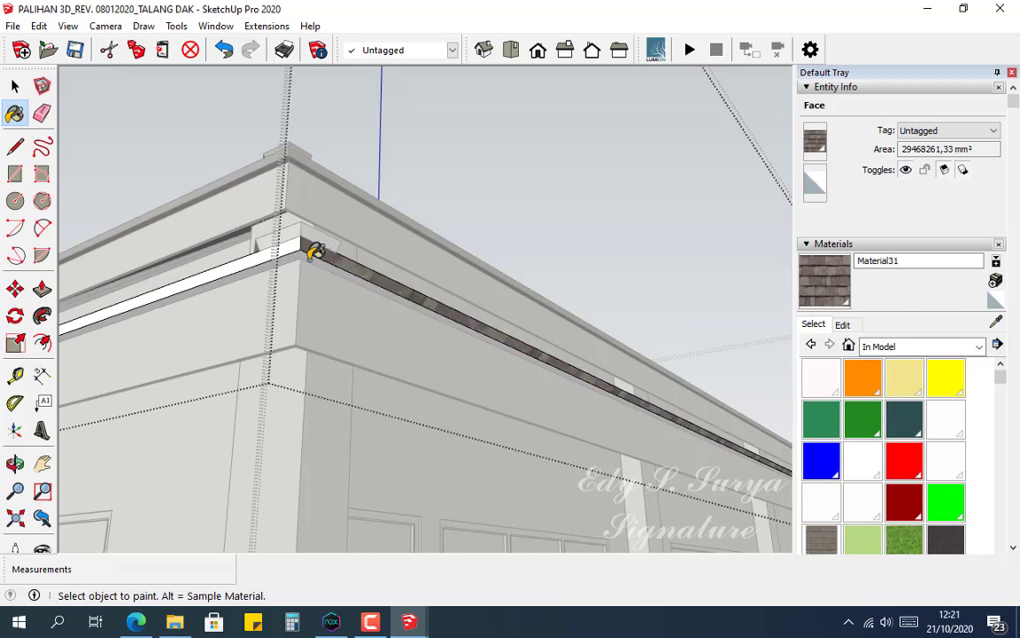
Step: Draw corner lines across the eave's underside at both ends of this side and paint the strip with the same shingle material
key("l")
left_click(301, 249)
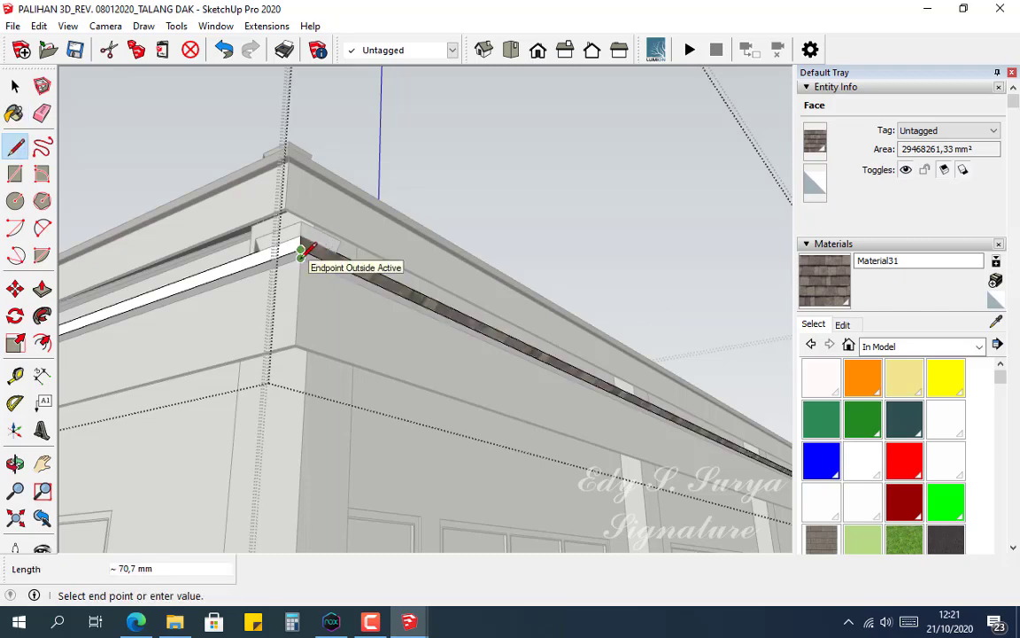
middle_click_drag(298, 336, 547, 450)
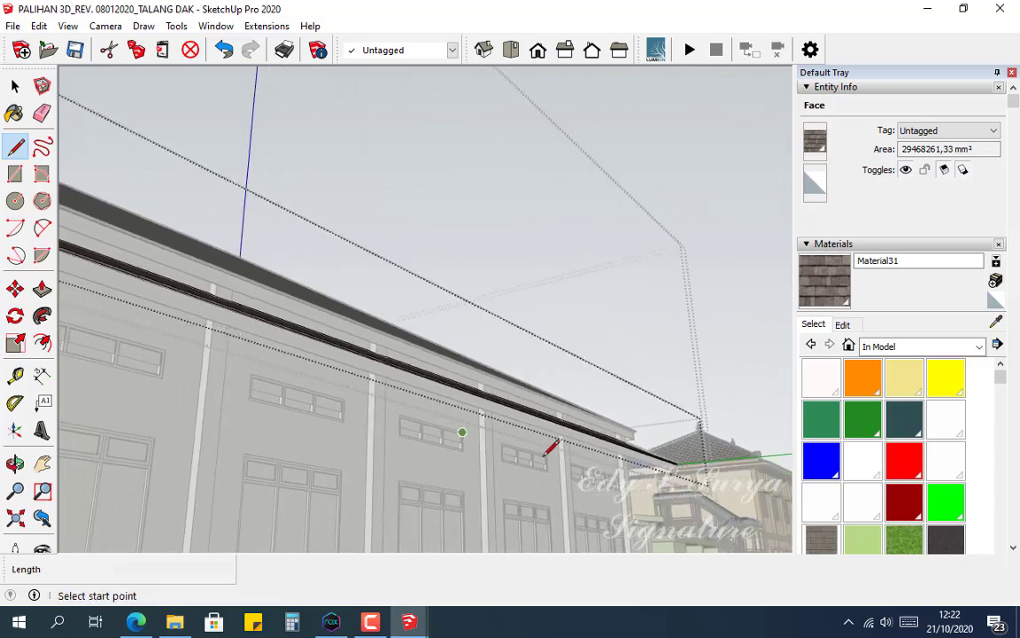
middle_click_drag(673, 456, 570, 428)
scroll(485, 358, "up", 6)
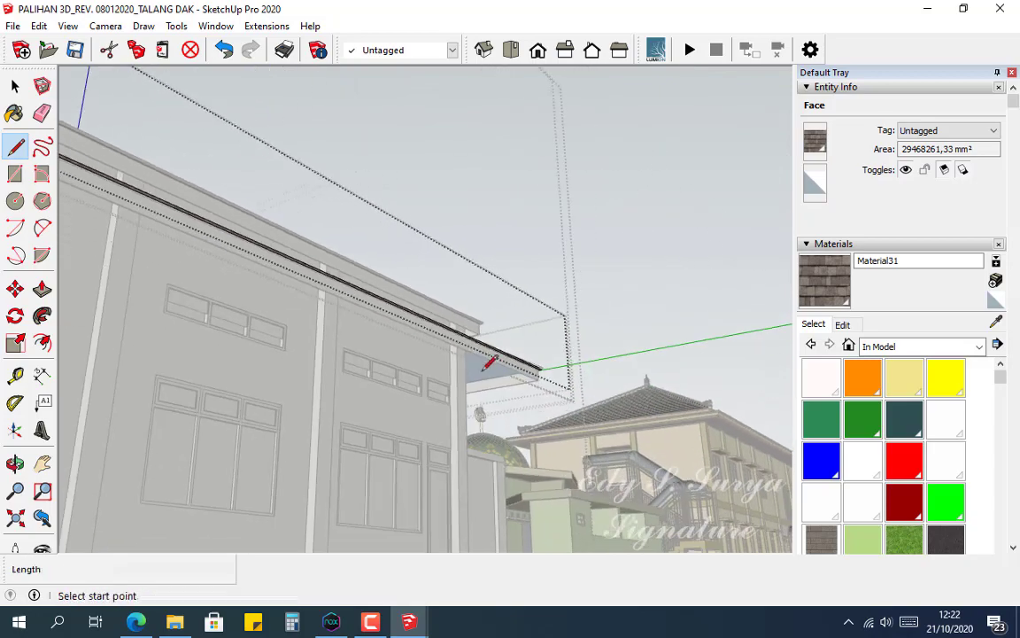
scroll(587, 353, "up", 5)
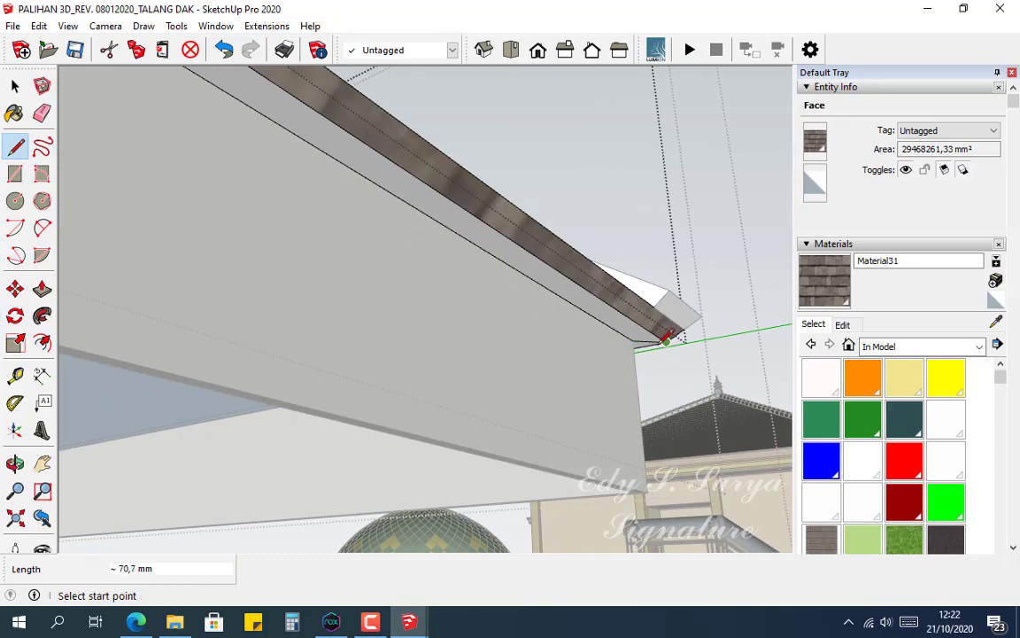
left_click(823, 294)
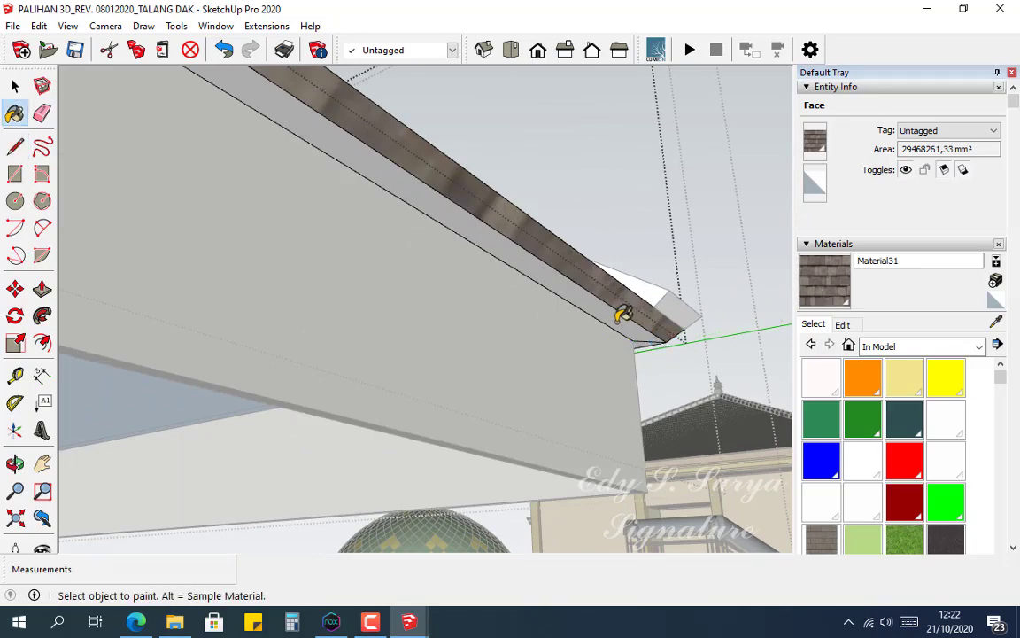
middle_click_drag(623, 314, 337, 323)
Step: Create a further asphalt shingle material and paint the adjoining skirt side's slope, eave edge and underside strip
mouse_move(547, 243)
middle_mouse_down()
mouse_move(478, 283)
mouse_move(618, 227)
mouse_move(334, 283)
mouse_move(912, 304)
middle_mouse_up()
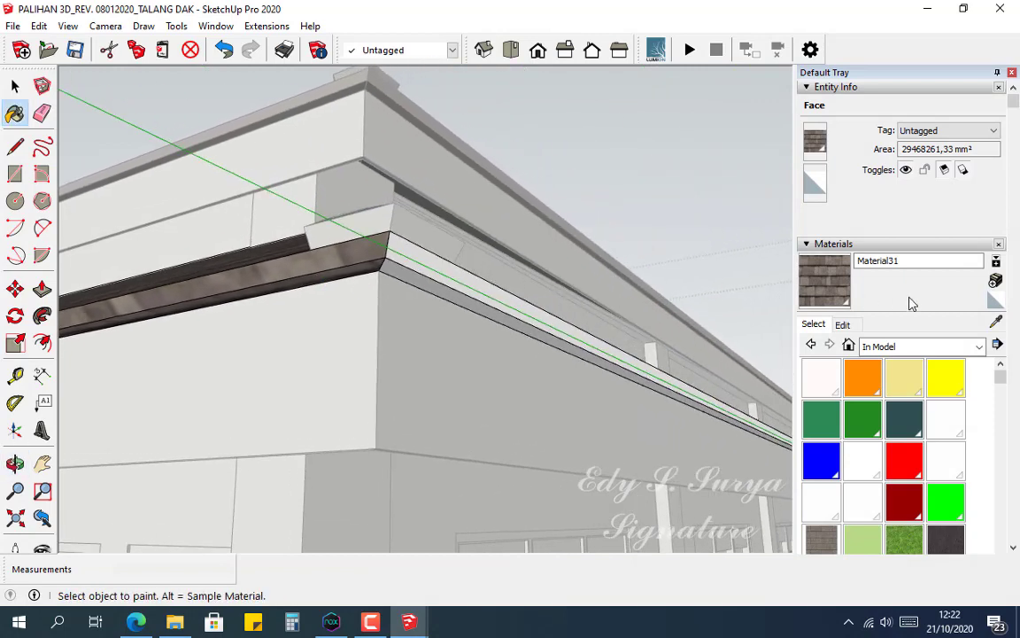
left_click(996, 281)
left_click(498, 477)
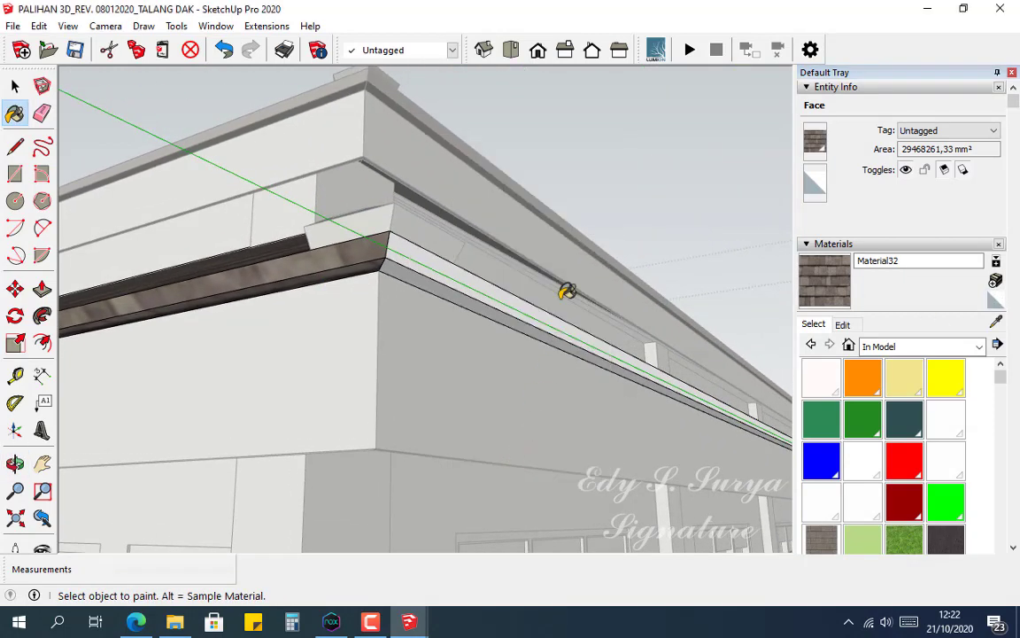
mouse_move(567, 291)
middle_mouse_down()
mouse_move(529, 322)
mouse_move(526, 299)
middle_mouse_up()
left_click(498, 335)
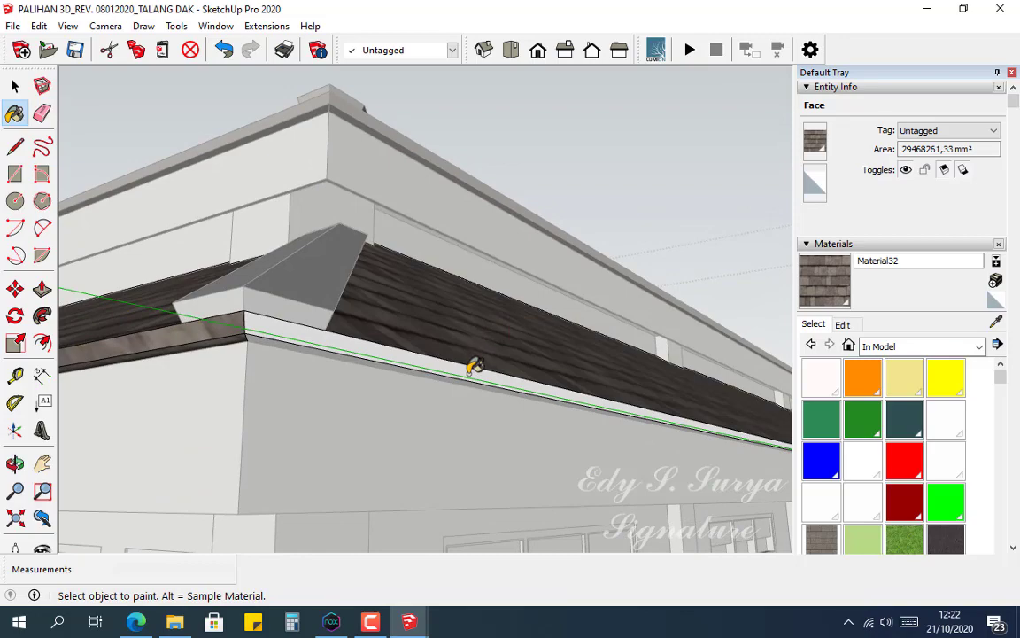
left_click(469, 364)
mouse_move(459, 357)
middle_mouse_down()
mouse_move(446, 303)
mouse_move(417, 356)
middle_mouse_up()
left_click(423, 360)
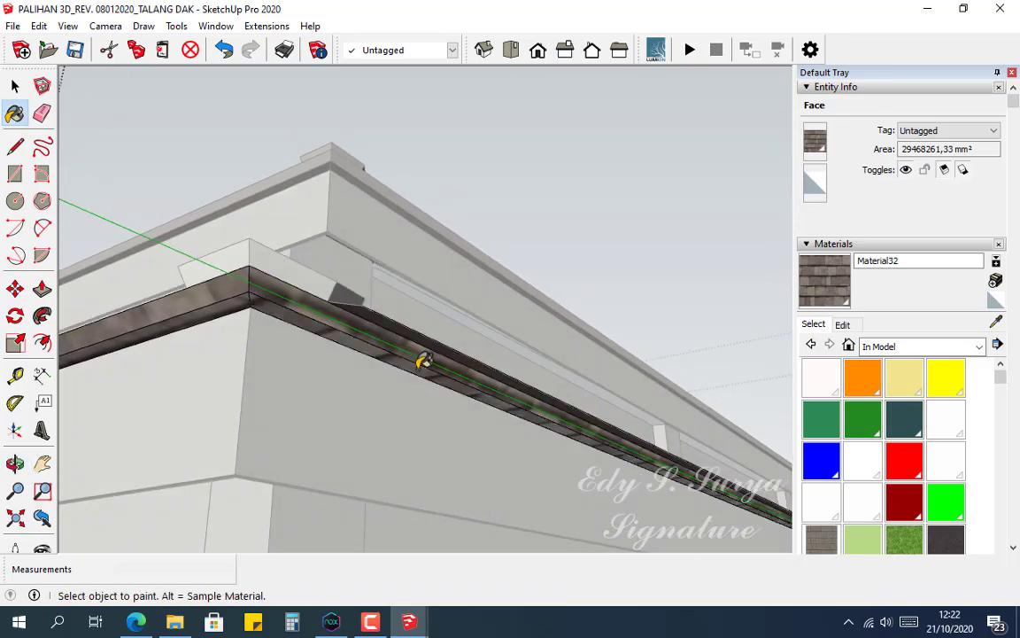
Step: Create one more asphalt shingle material and paint the last unpainted slope of the lower skirt roof
scroll(597, 326, "down", 6)
mouse_move(496, 322)
middle_mouse_down()
mouse_move(455, 394)
mouse_move(348, 453)
mouse_move(674, 490)
middle_mouse_up()
scroll(494, 487, "up", 5)
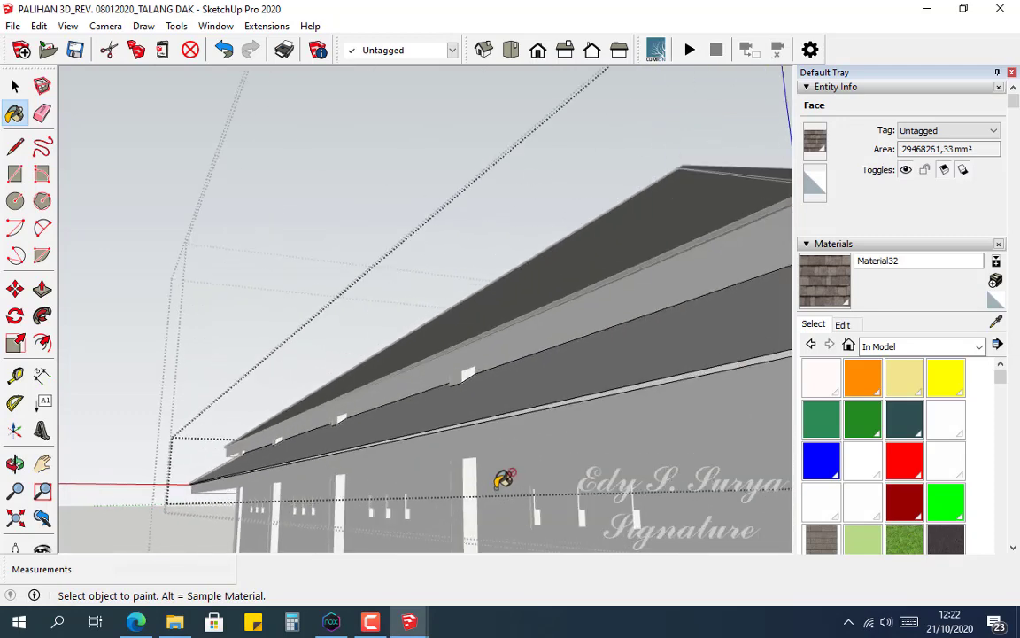
middle_click_drag(503, 478, 809, 363)
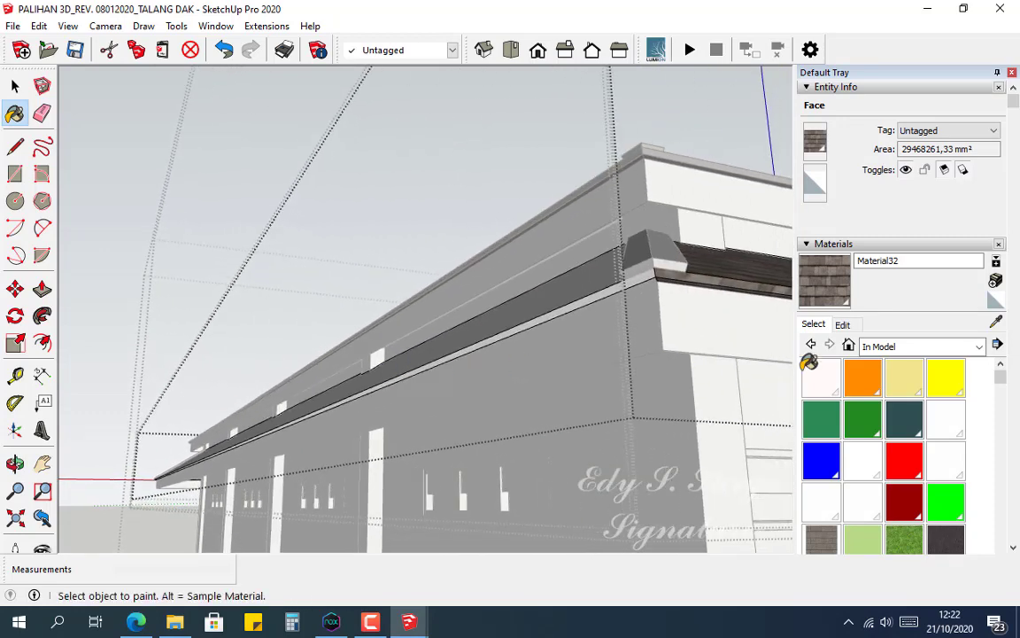
left_click(995, 281)
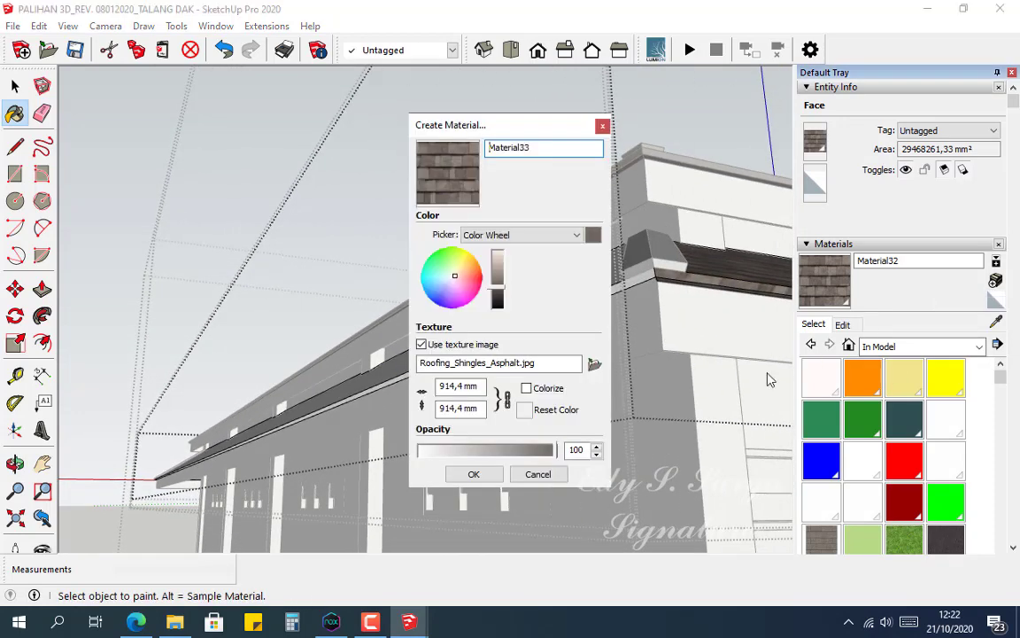
left_click(473, 475)
left_click(581, 287)
scroll(607, 283, "up", 3)
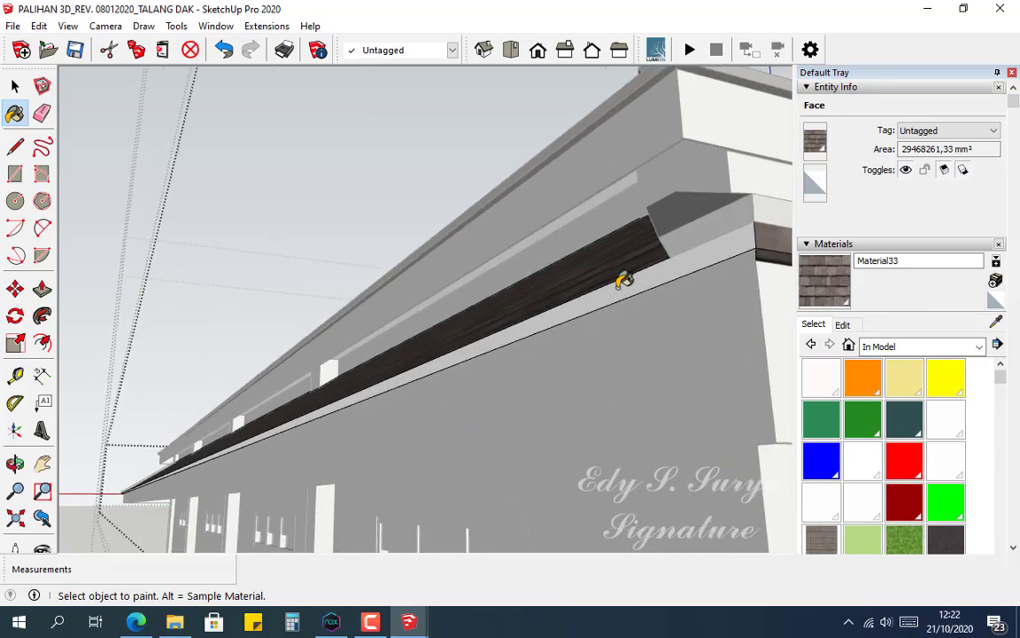
mouse_move(633, 280)
middle_mouse_down()
mouse_move(650, 260)
mouse_move(610, 338)
mouse_move(571, 342)
middle_mouse_up()
scroll(481, 323, "down", 3)
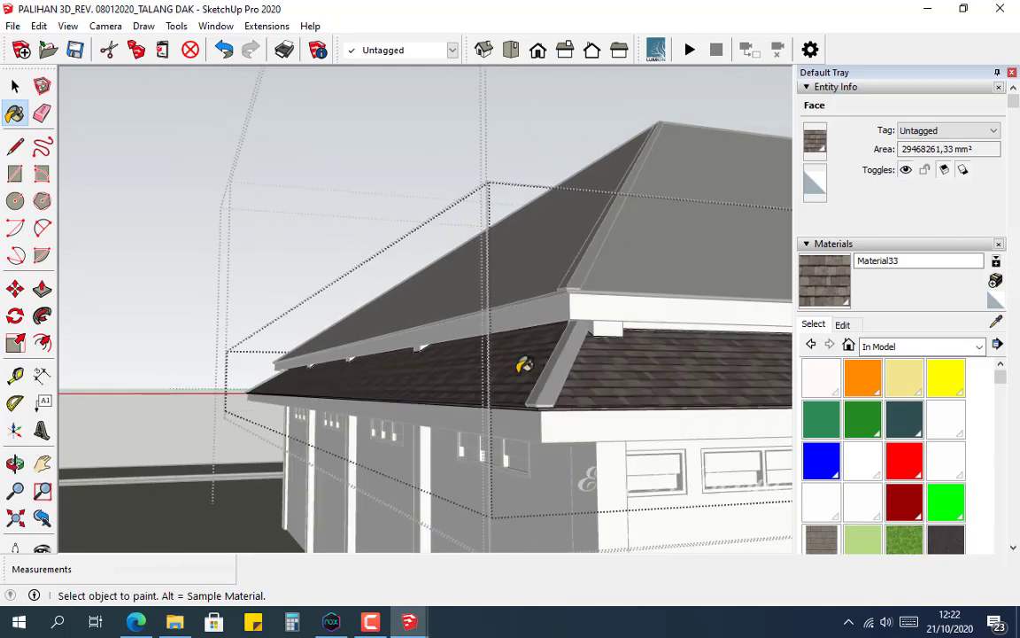
Step: Sample the plain brown Material23 from the upper roof and paint the lower skirt roof's hip caps with it
key("space")
key("Escape")
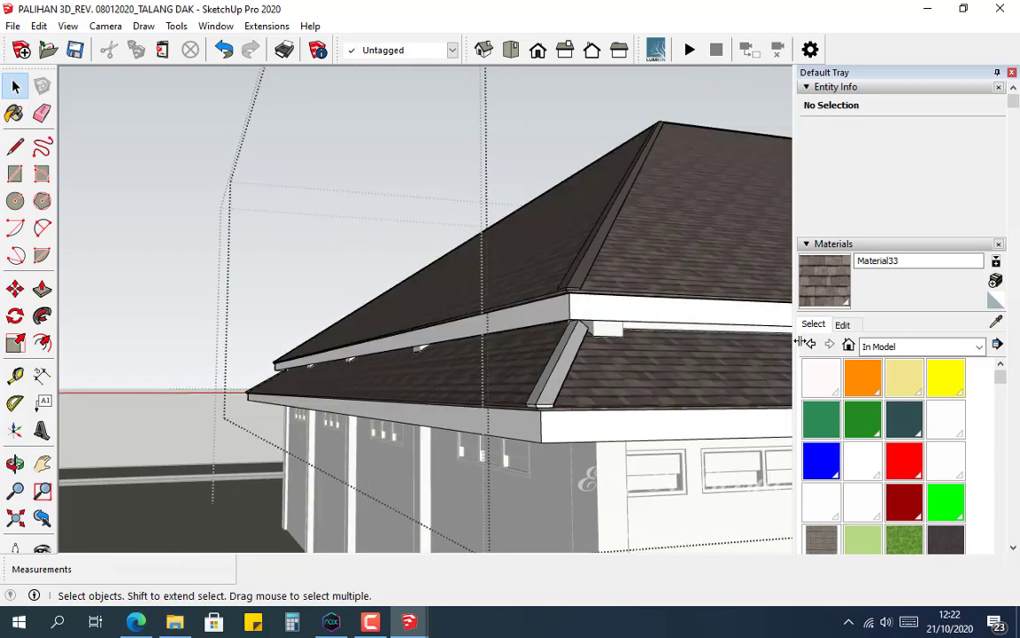
left_click(993, 323)
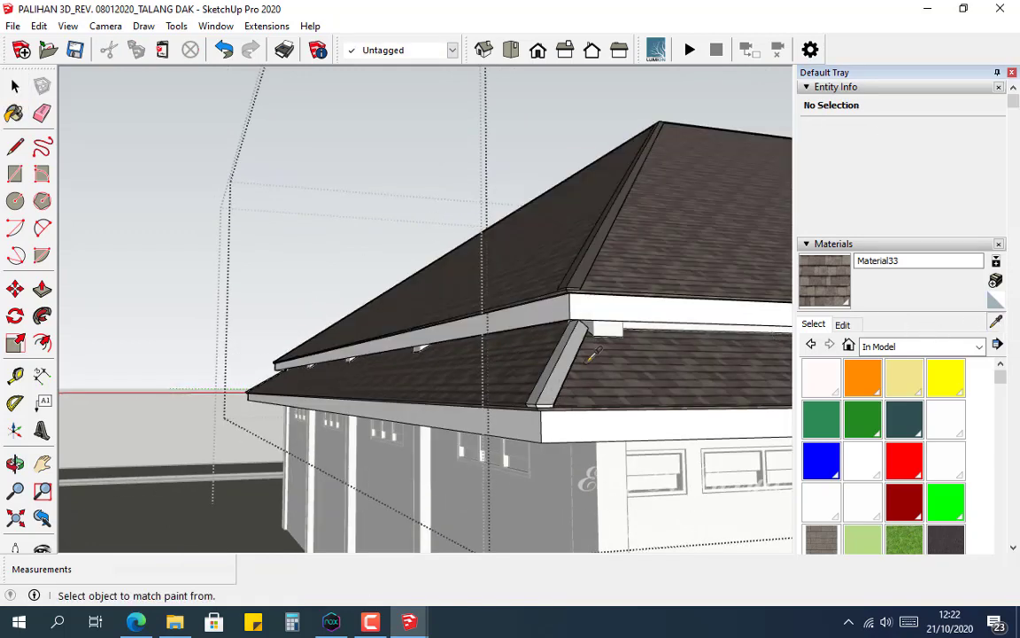
left_click(551, 382)
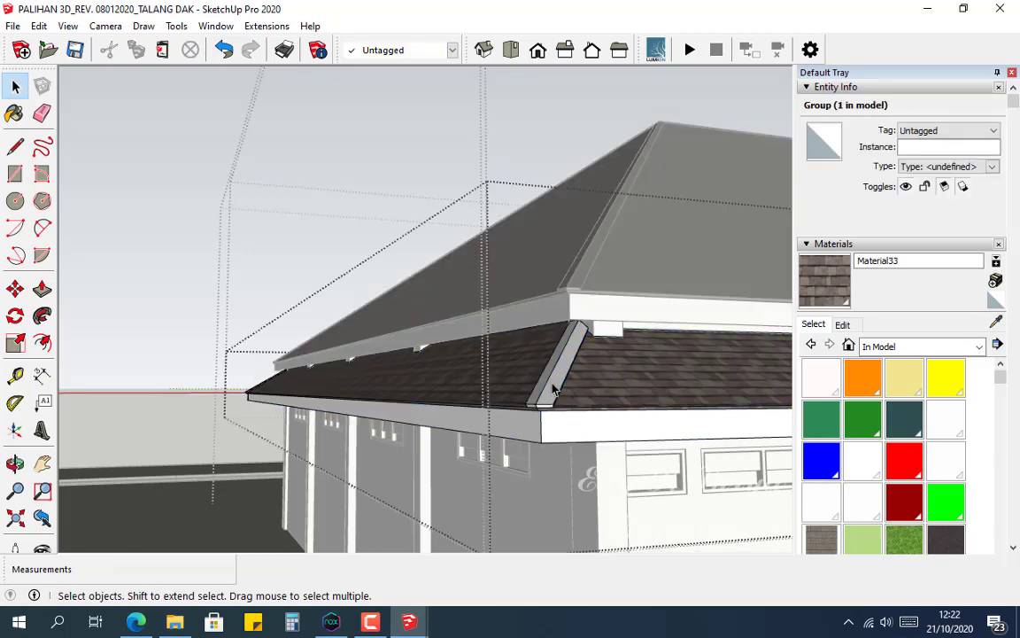
left_click(997, 323)
left_click(512, 253)
scroll(540, 392, "up", 4)
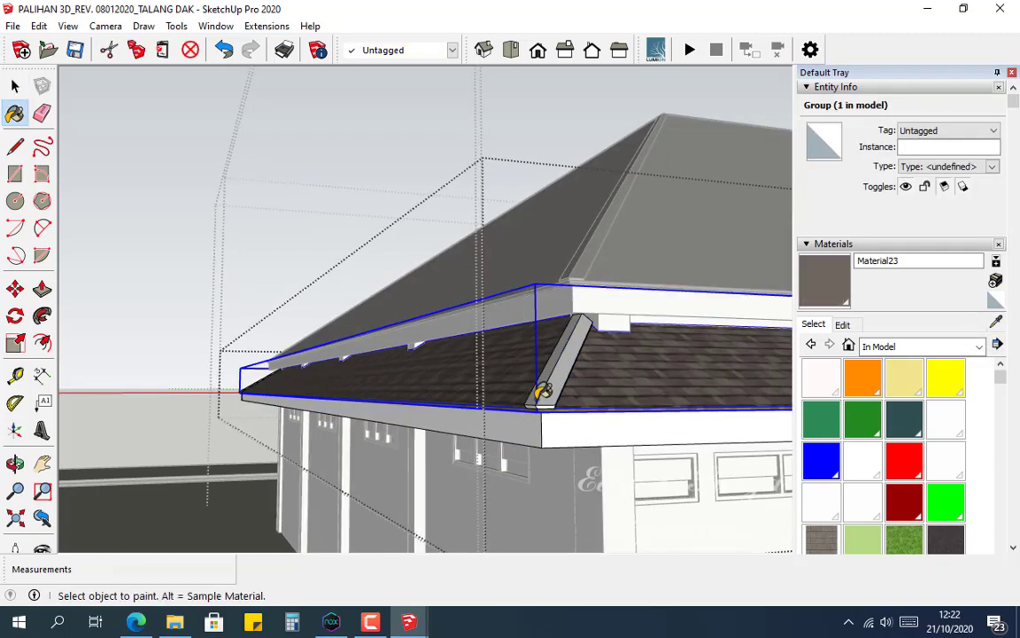
left_click(546, 395)
scroll(603, 371, "down", 4)
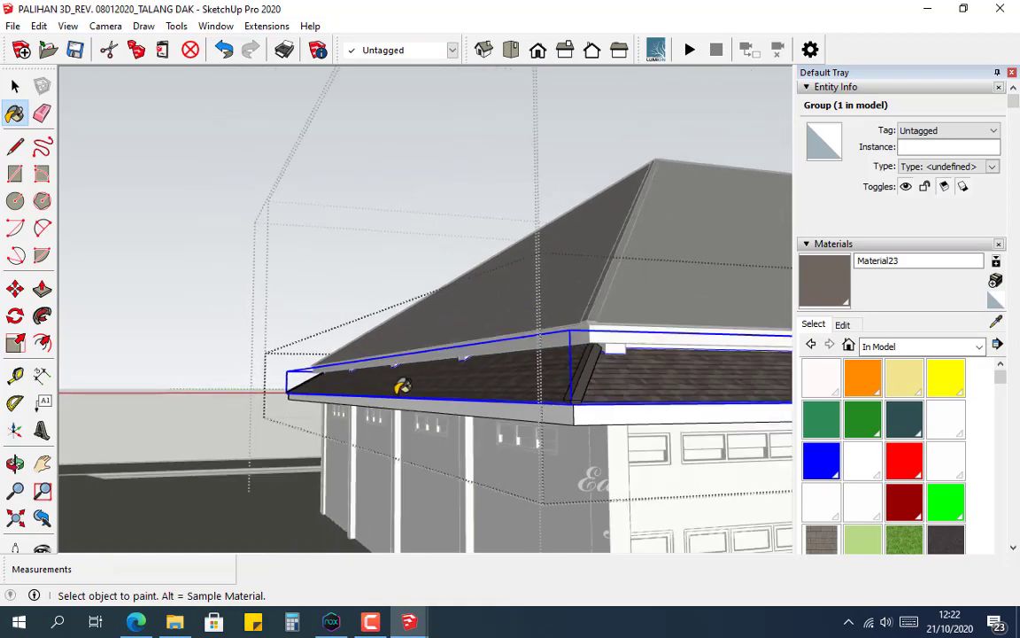
Step: Leave the lower skirt roof and open the main upper roof for editing with its white fascia group selected
mouse_move(401, 391)
middle_mouse_down()
mouse_move(486, 403)
mouse_move(542, 444)
mouse_move(604, 392)
mouse_move(383, 387)
mouse_move(693, 392)
mouse_move(619, 371)
mouse_move(282, 342)
mouse_move(558, 338)
mouse_move(653, 254)
middle_mouse_up()
key("space")
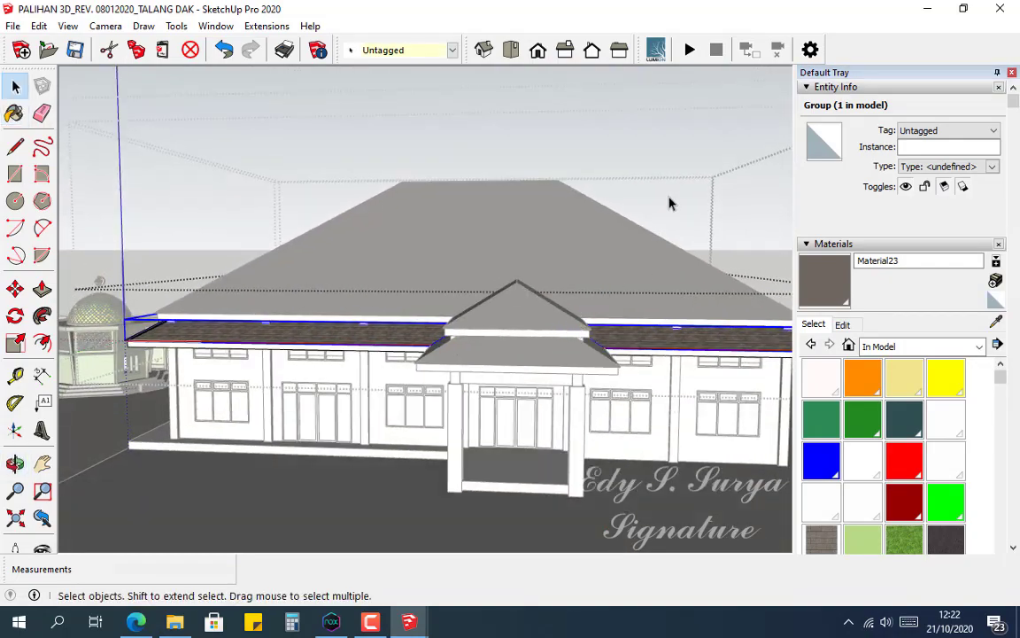
middle_click_drag(669, 204, 408, 226)
scroll(385, 306, "up", 5)
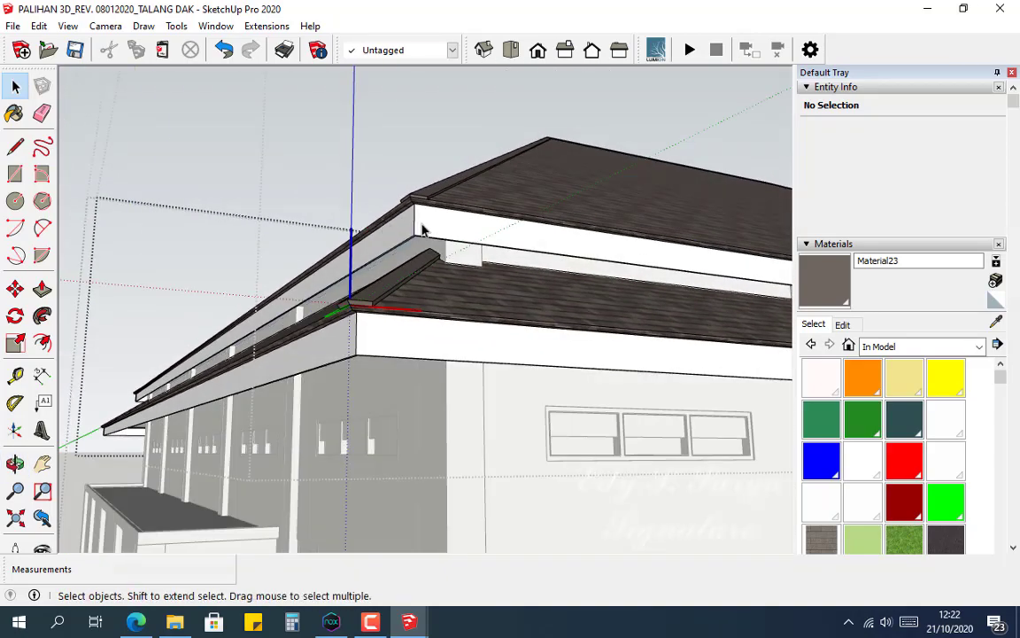
double_click(424, 231)
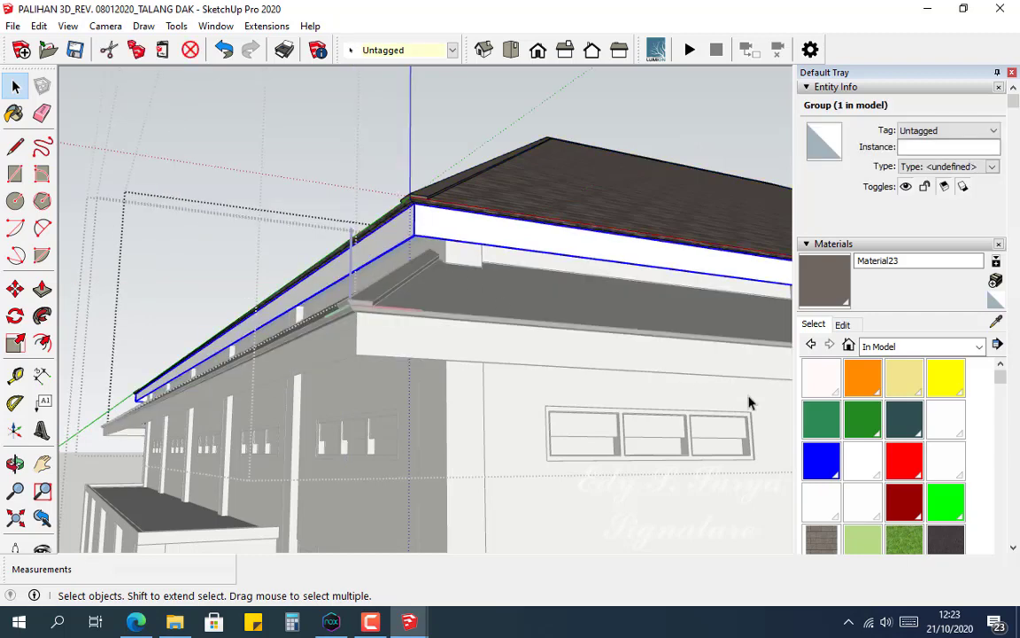
Step: Choose Wood Veneer 01 from the Wood materials and create a new material from it, keeping the Wood 01.jpg texture
left_click(979, 347)
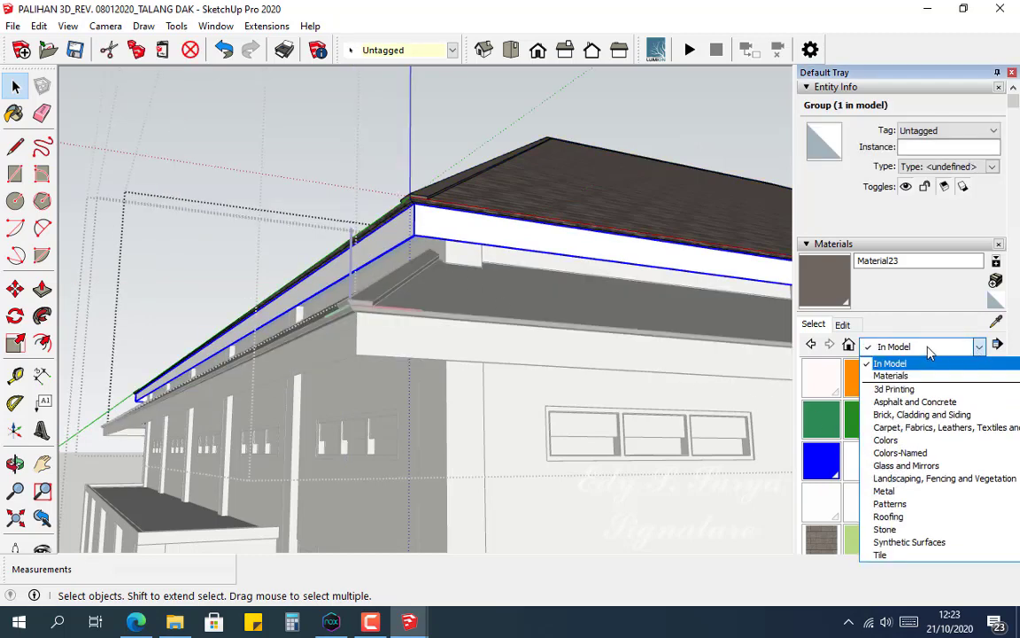
scroll(910, 549, "down", 1)
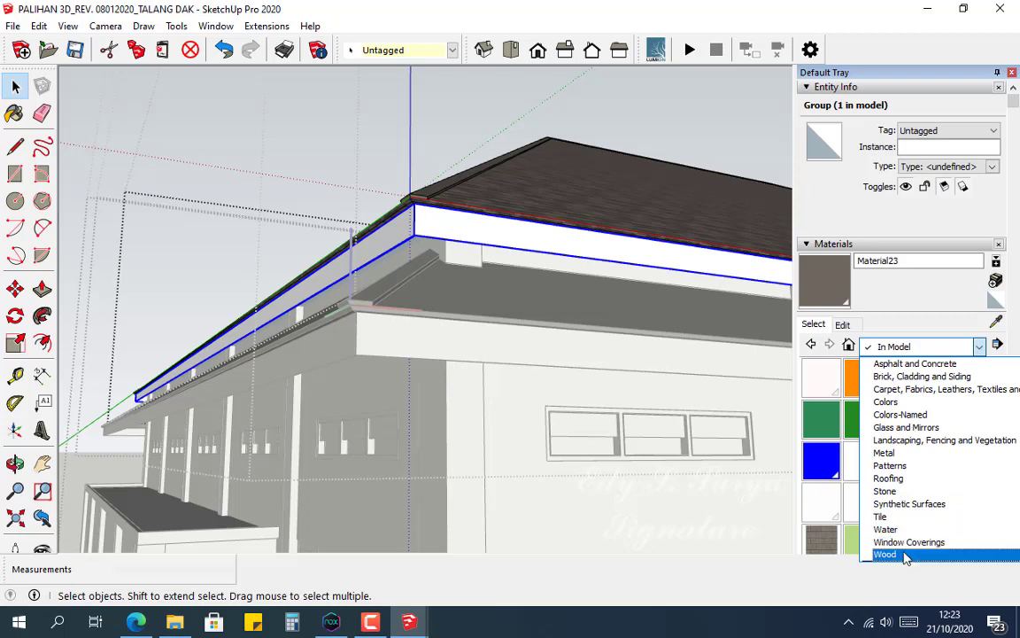
left_click(903, 554)
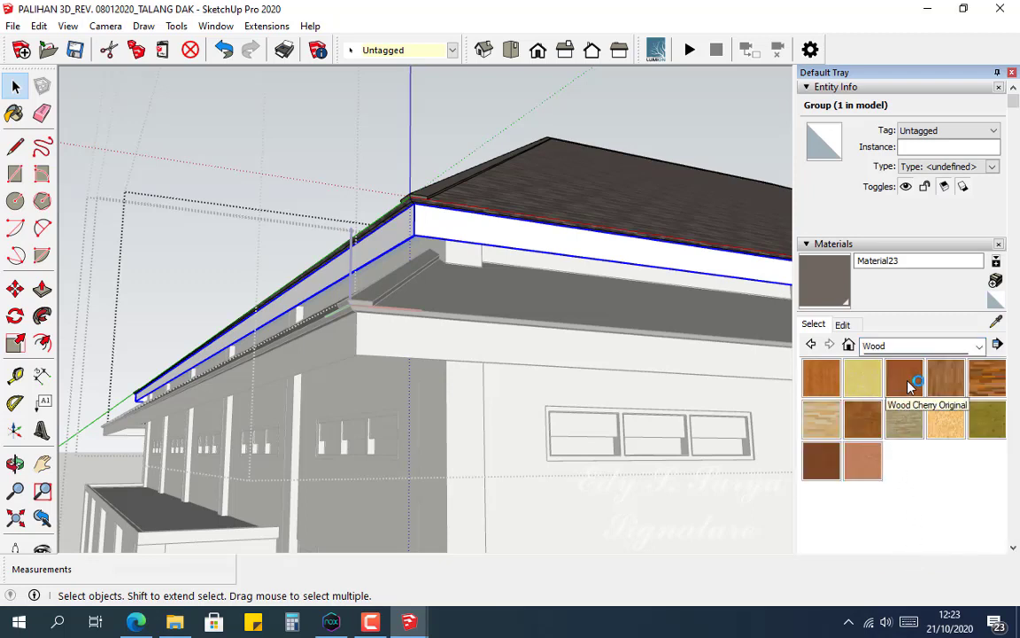
left_click(824, 466)
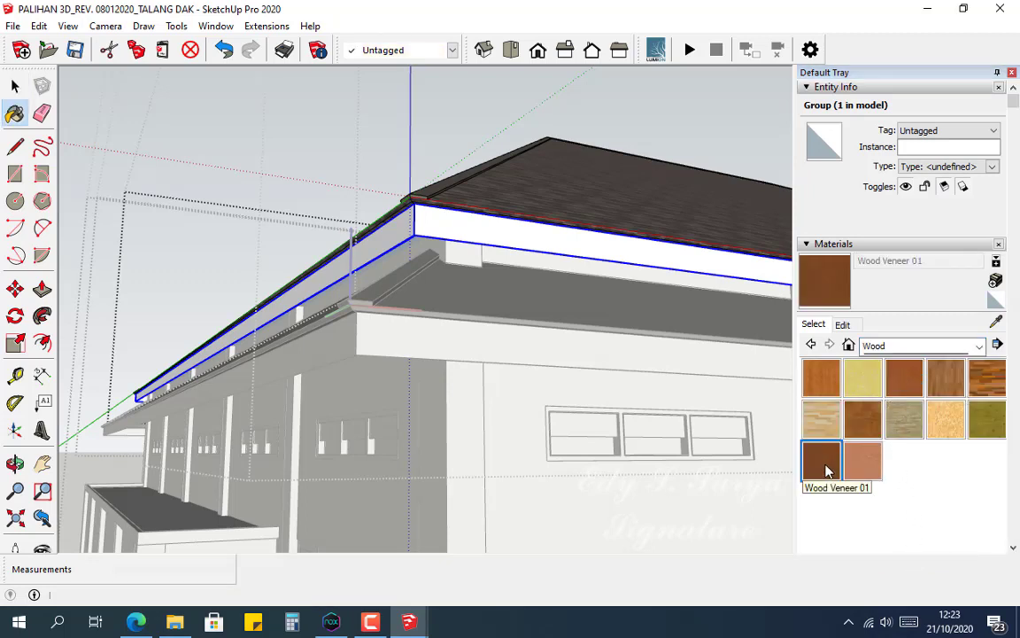
left_click(996, 282)
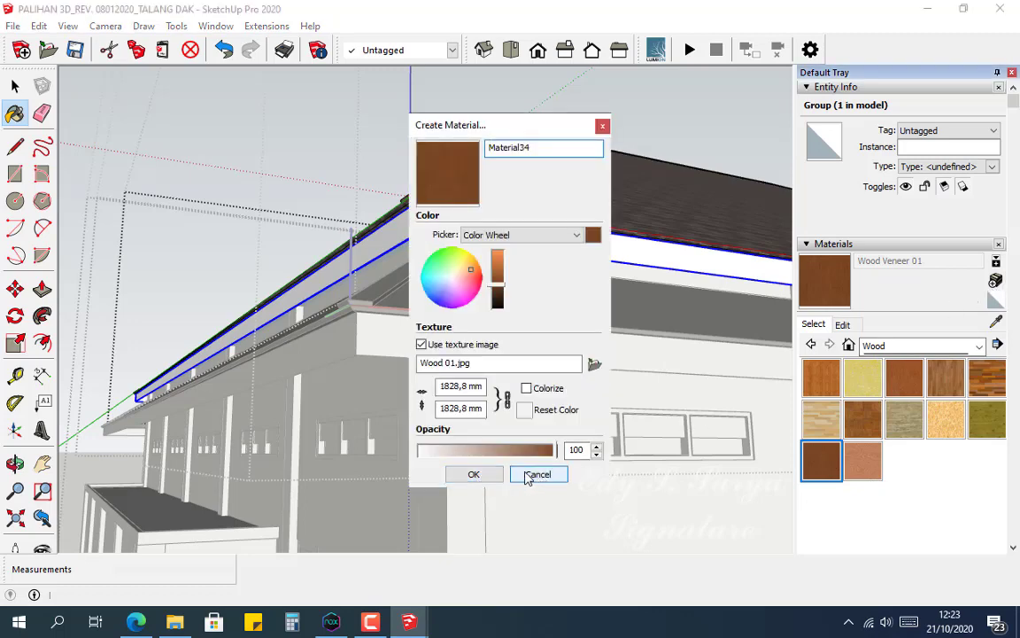
left_click(475, 475)
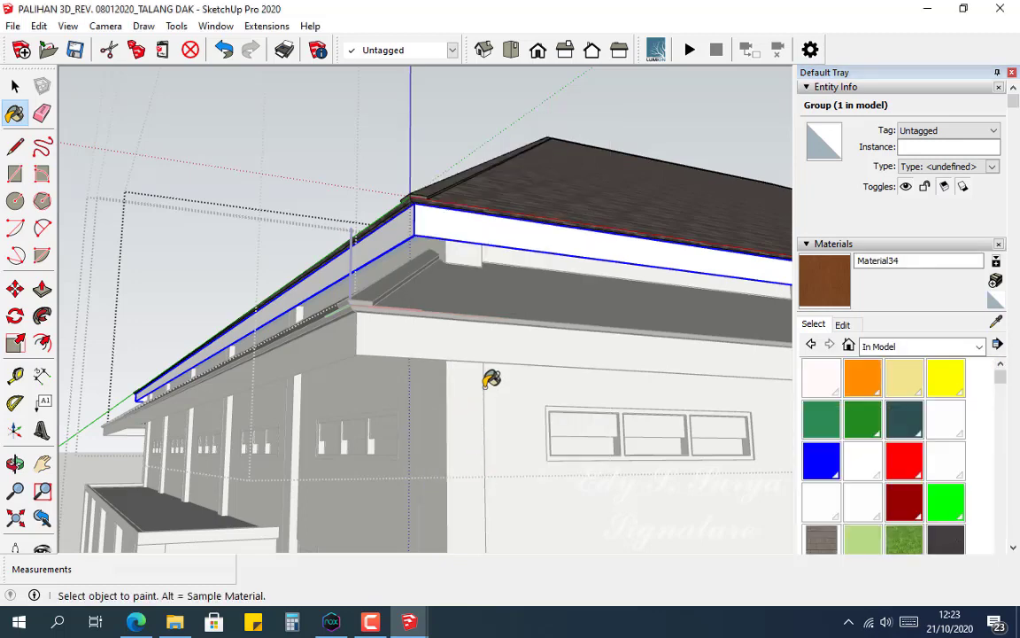
Step: Open the upper roof of the projecting wing and its fascia group for editing, and select the front fascia face
middle_click_drag(431, 283, 222, 246)
scroll(218, 255, "down", 5)
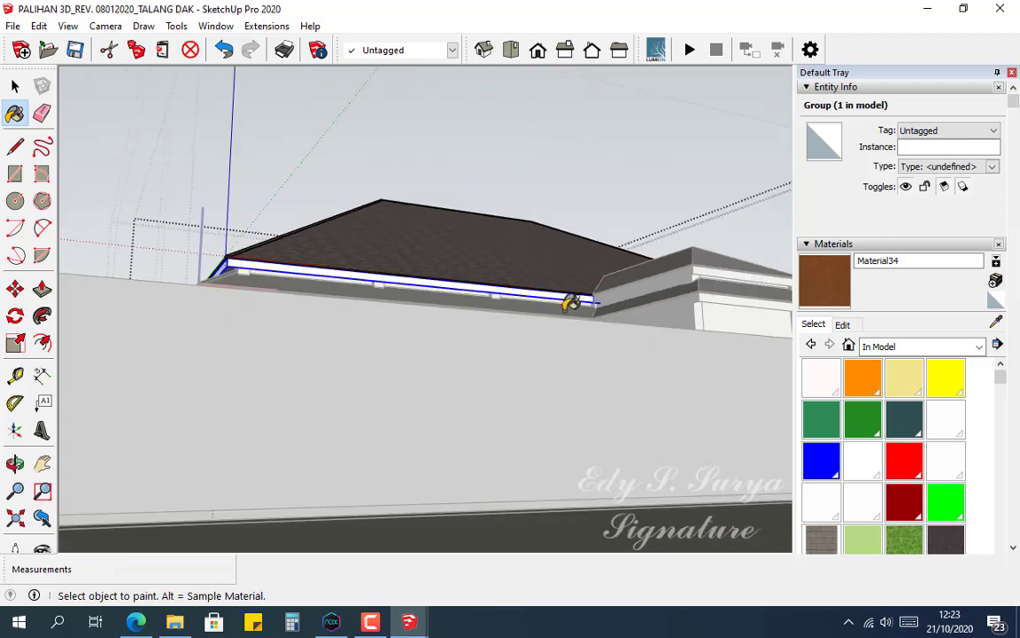
middle_click_drag(565, 305, 344, 333)
scroll(535, 312, "up", 2)
scroll(496, 314, "up", 4)
middle_click_drag(470, 310, 481, 272)
scroll(479, 269, "up", 3)
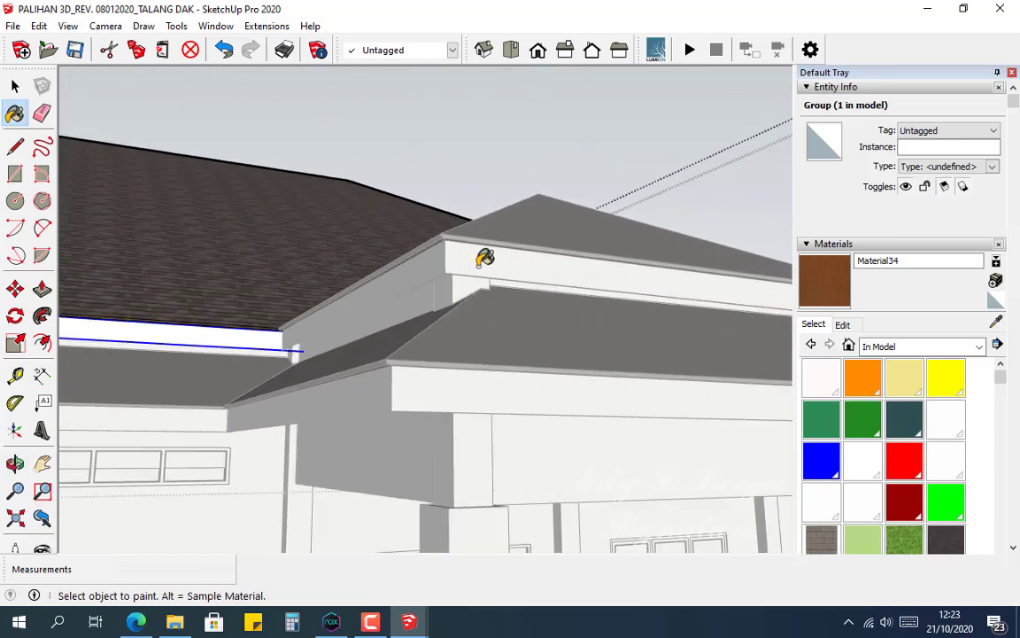
middle_click_drag(488, 263, 506, 264)
key("space")
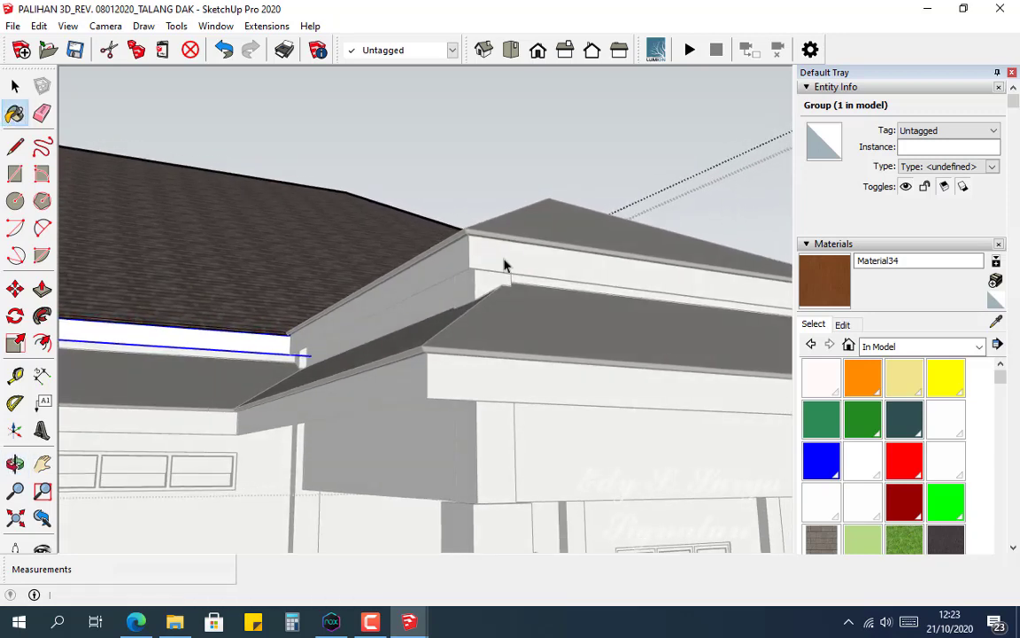
double_click(514, 271)
left_click(534, 272)
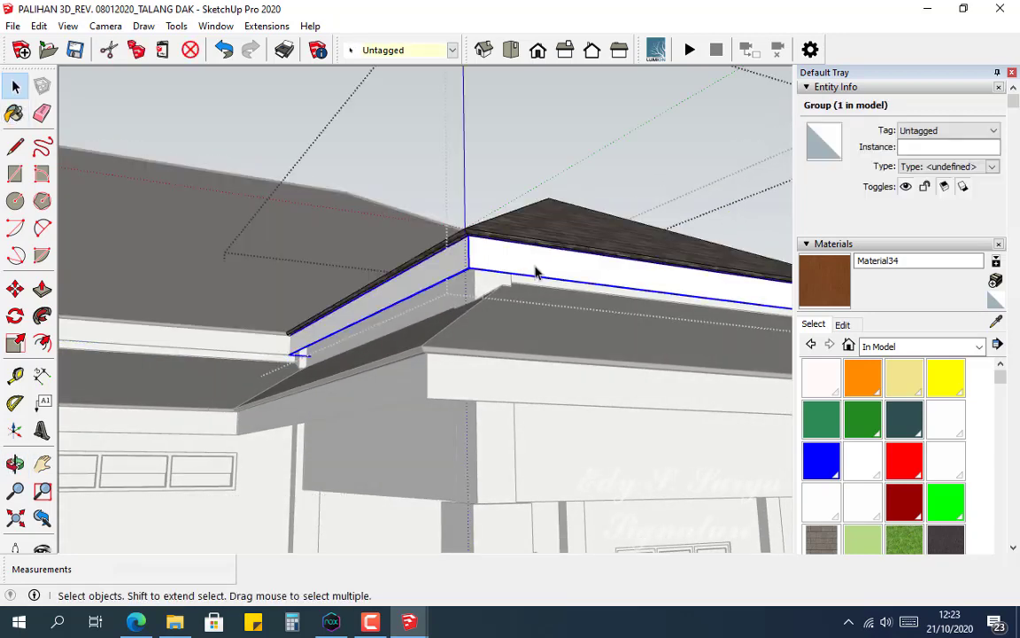
double_click(536, 272)
left_click(569, 274)
middle_click_drag(569, 274, 600, 282)
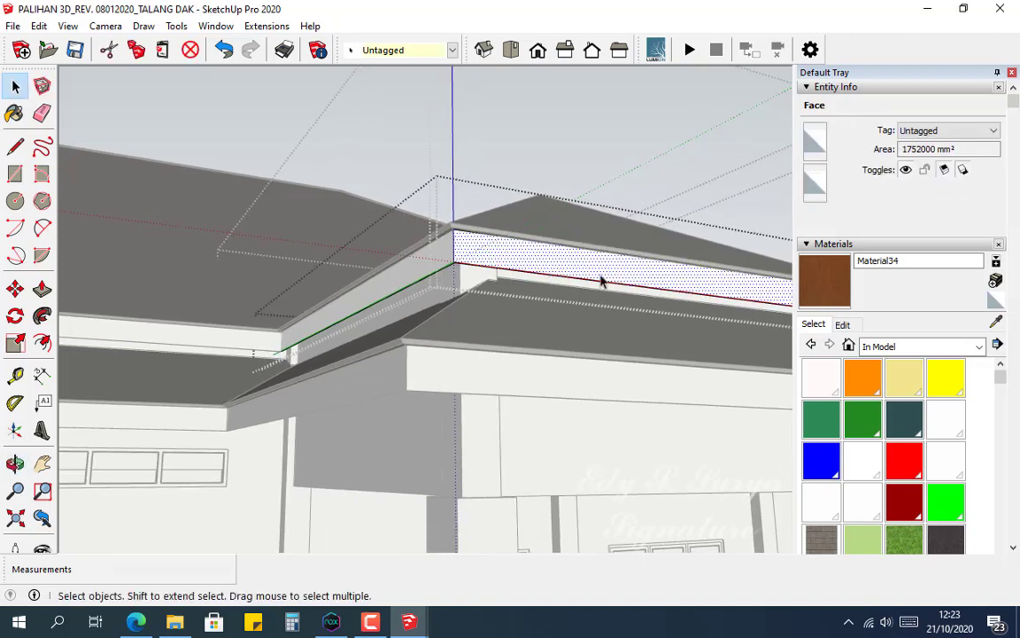
Step: Paint the front fascia face of the wing's upper roof with the wood Material34
left_click(830, 292)
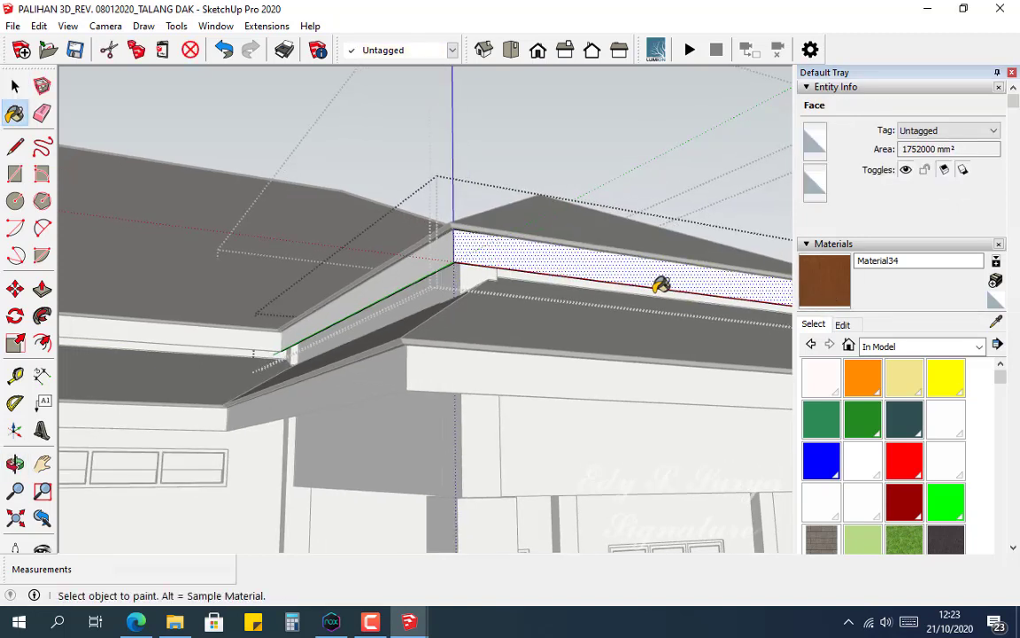
scroll(626, 276, "up", 2)
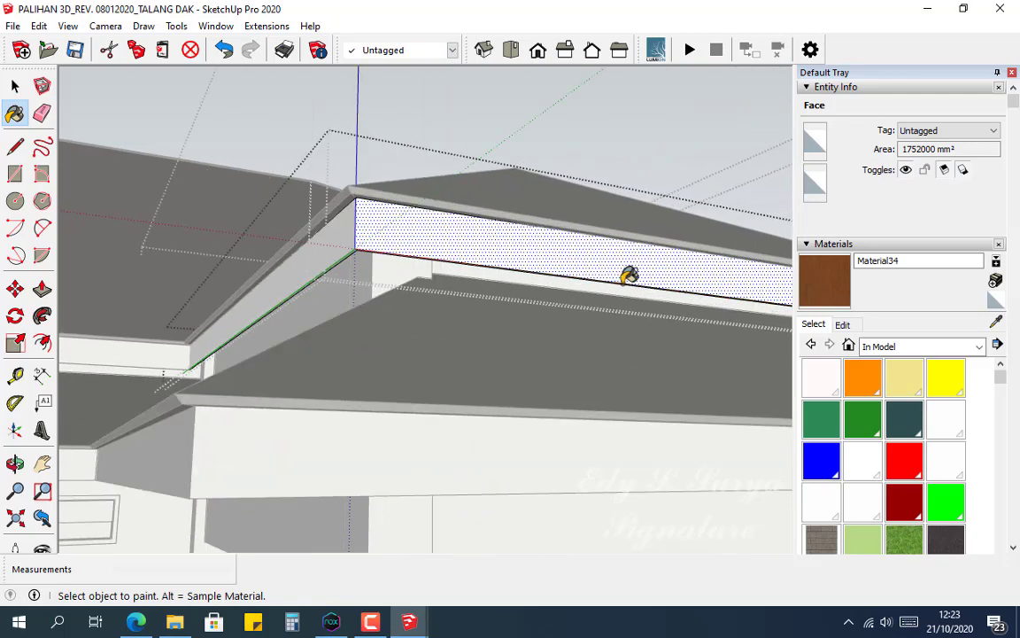
middle_click_drag(629, 273, 600, 256)
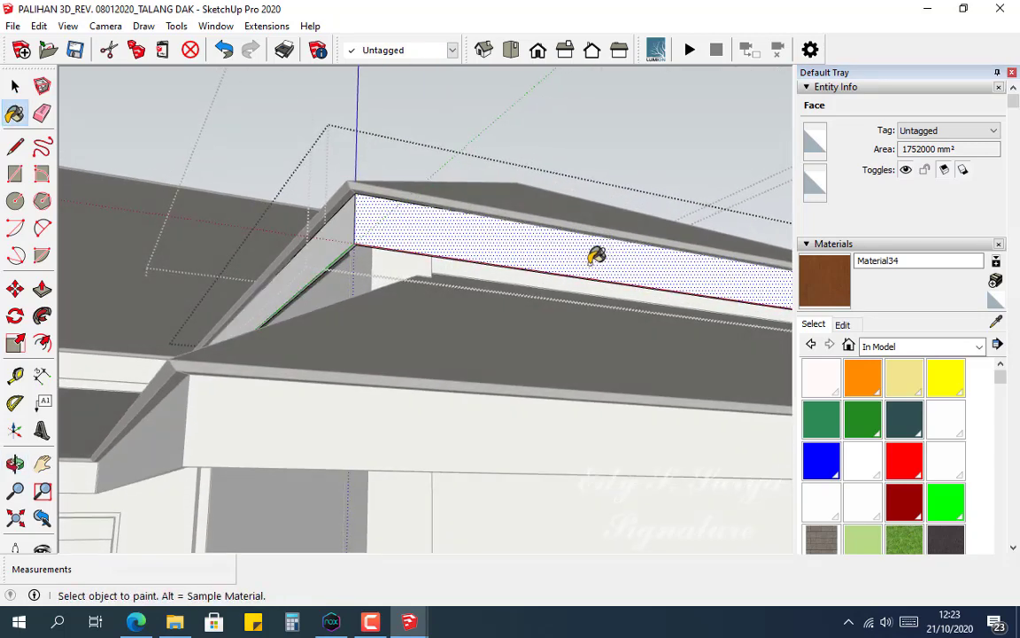
left_click(428, 228)
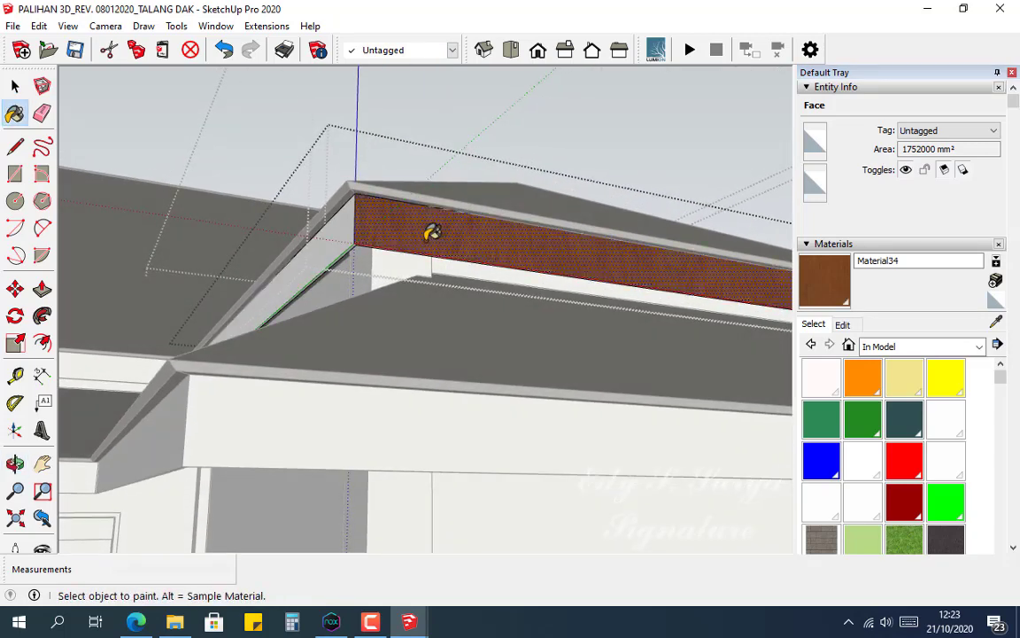
Step: Draw short diagonal mitre lines, about 28.3 mm long, across both corners of the front fascia's underside
scroll(378, 232, "up", 5)
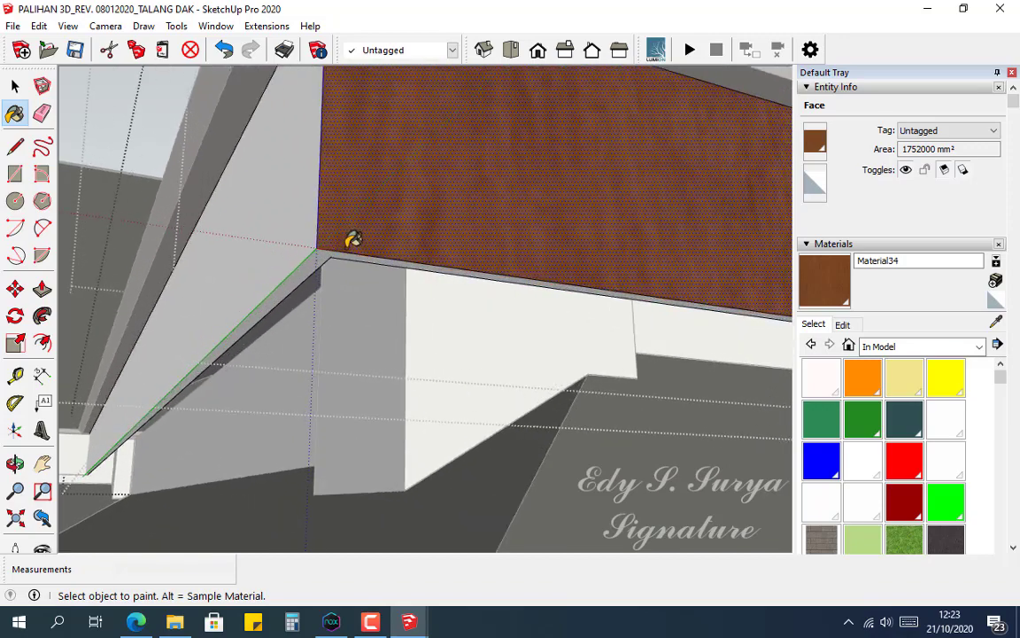
middle_click_drag(353, 235, 359, 229)
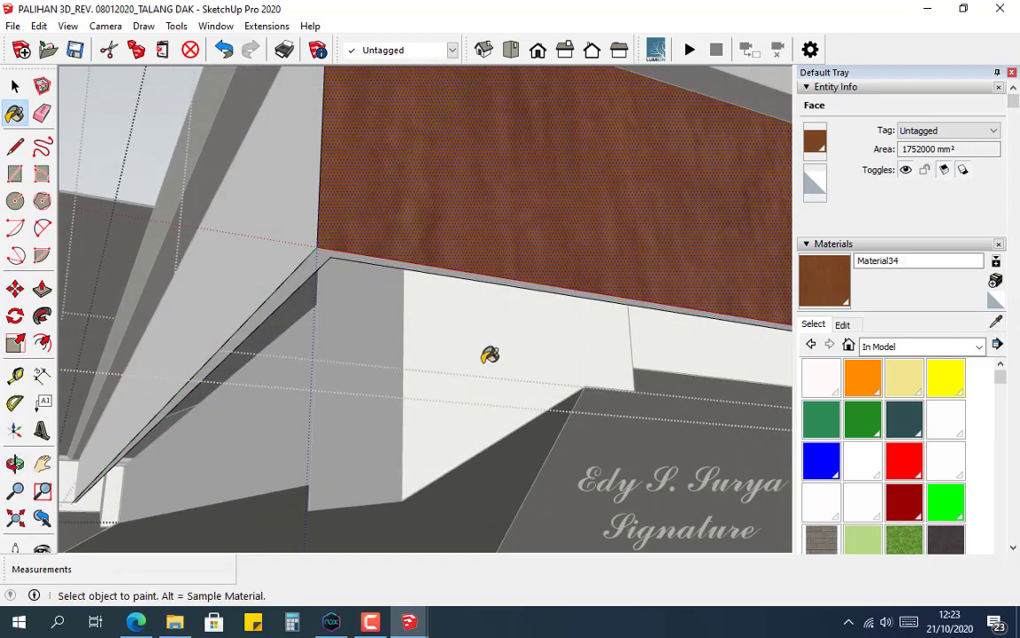
left_click(329, 256)
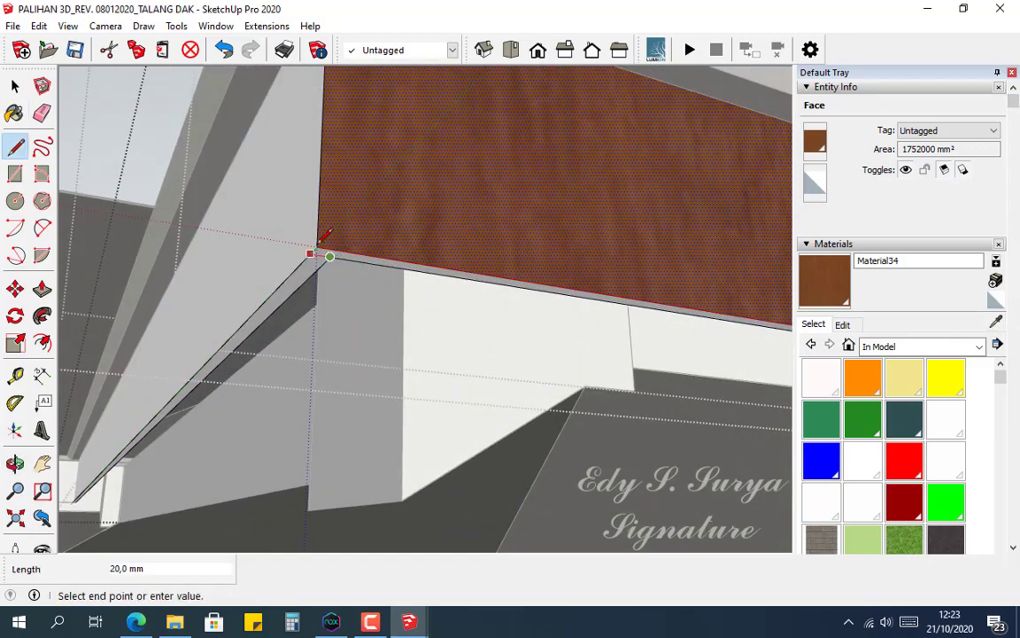
scroll(274, 296, "down", 10)
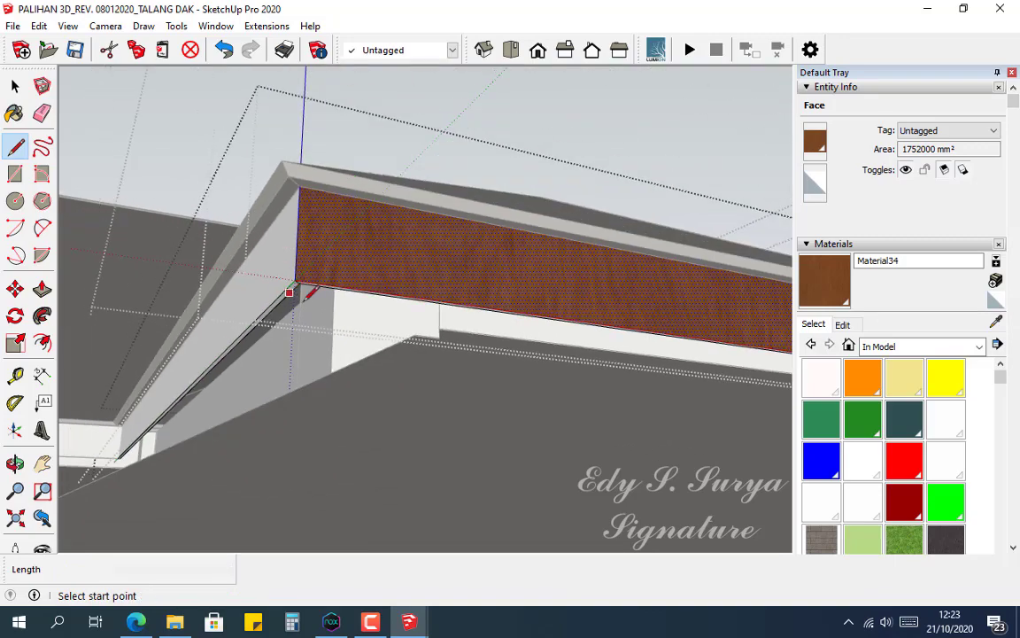
scroll(602, 321, "up", 8)
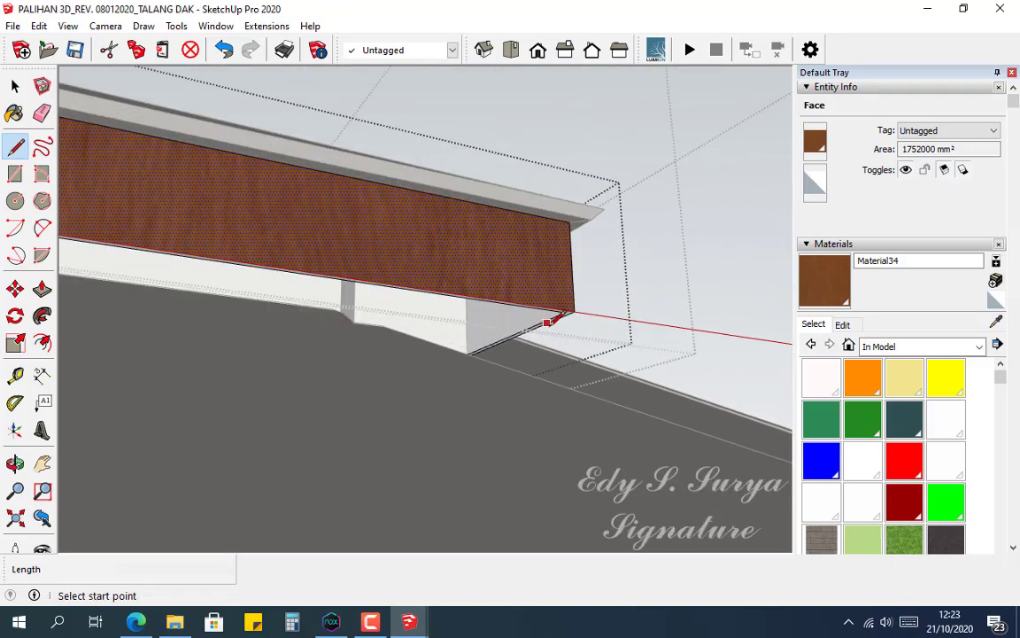
left_click(597, 282)
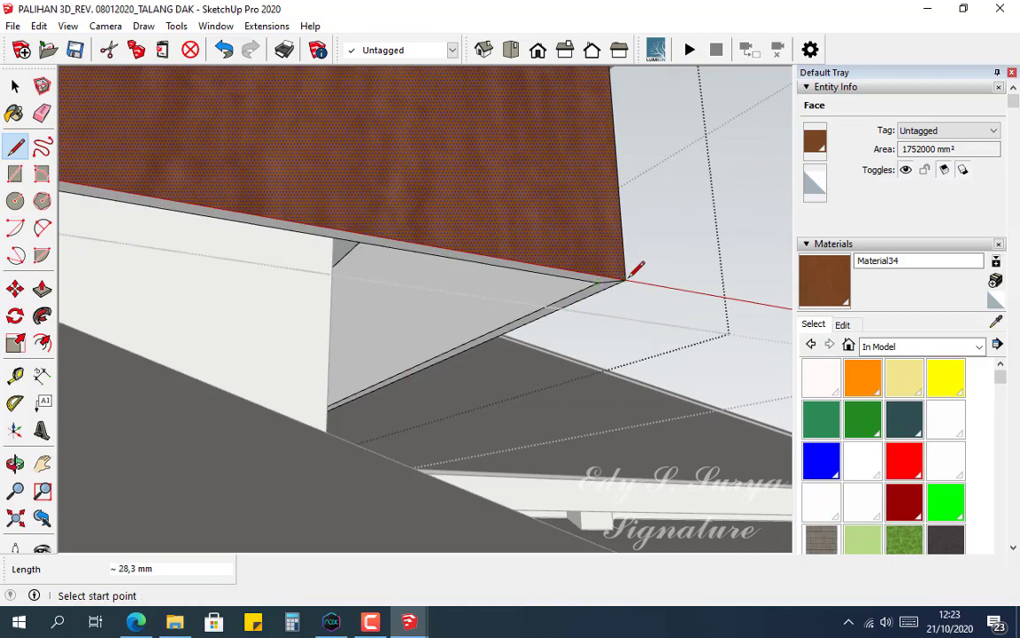
Step: Paint the narrow underside strip of the wing's upper front fascia with Material34
key("b")
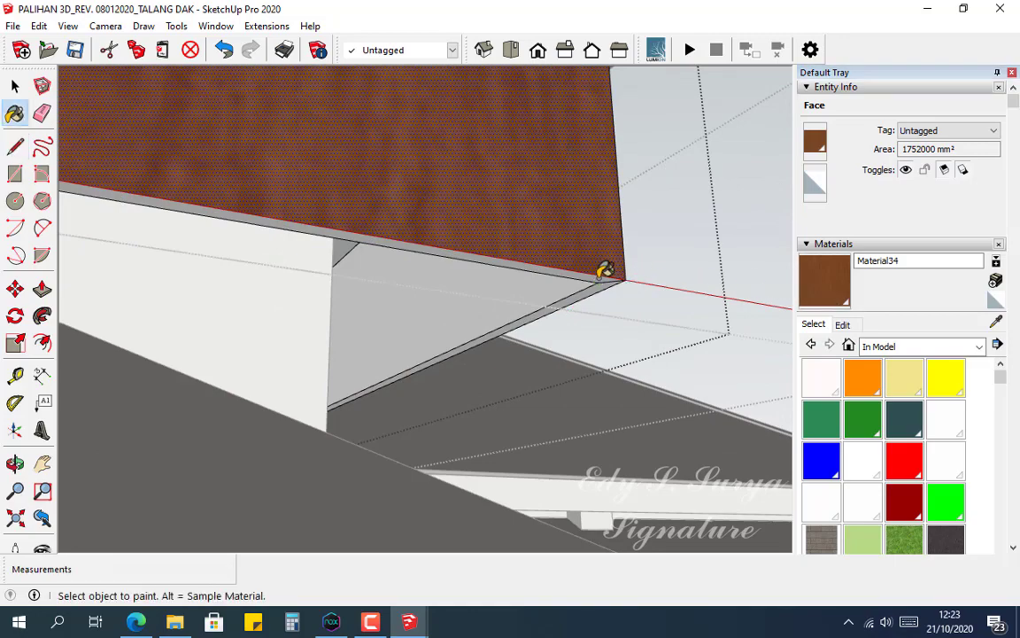
mouse_move(553, 253)
middle_mouse_down()
mouse_move(729, 291)
mouse_move(620, 230)
mouse_move(651, 212)
middle_mouse_up()
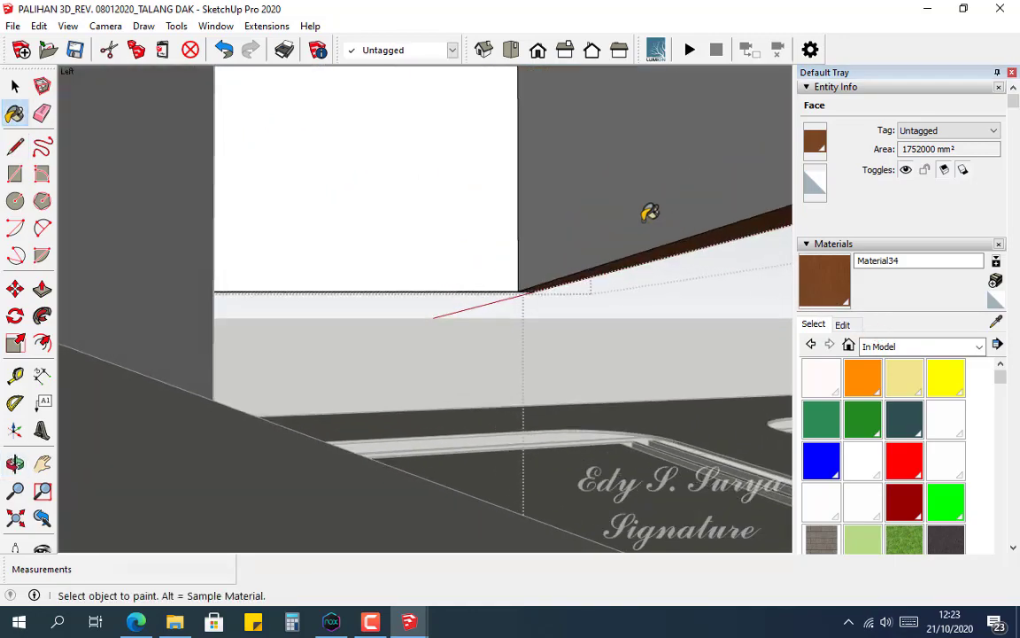
left_click(650, 213)
mouse_move(506, 228)
middle_mouse_down()
mouse_move(270, 178)
mouse_move(278, 187)
middle_mouse_up()
scroll(278, 187, "down", 3)
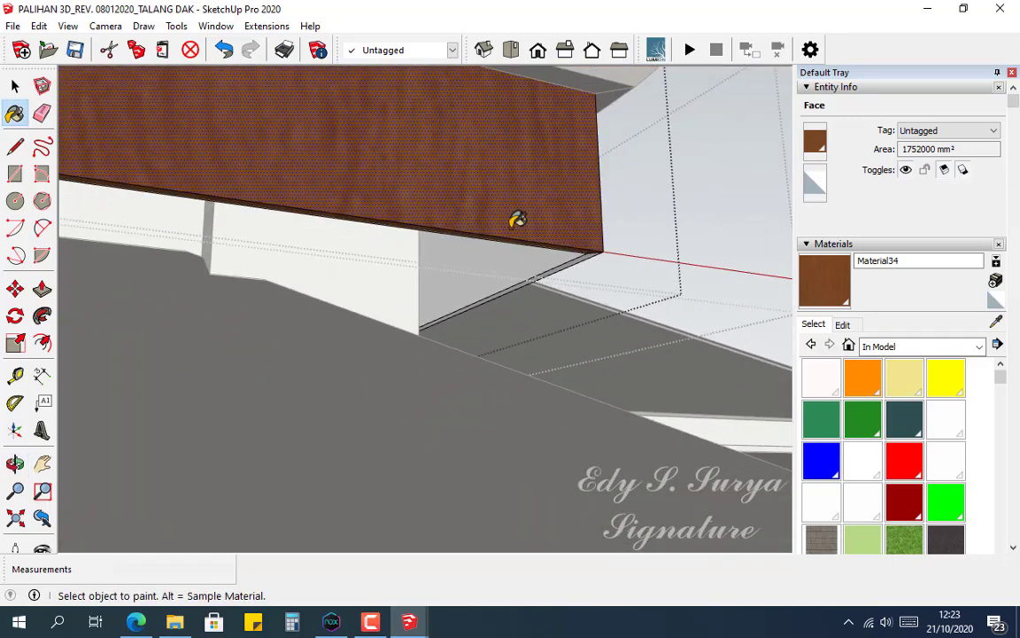
Step: Open the wing's lower roof and its fascia group for editing
scroll(514, 225, "down", 4)
middle_click_drag(541, 226, 592, 257)
scroll(530, 231, "down", 3)
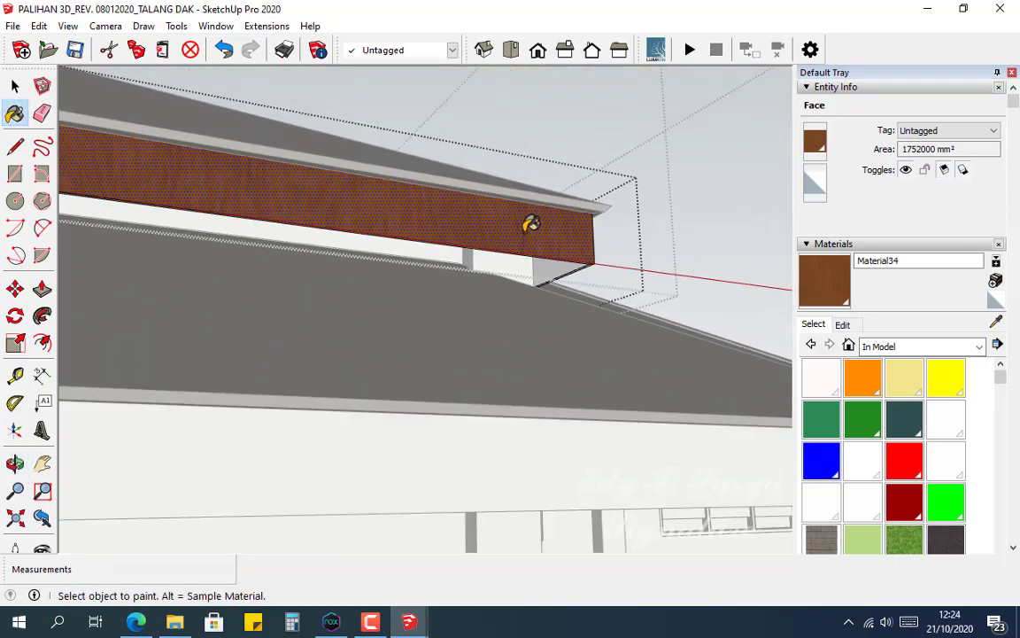
scroll(530, 224, "down", 3)
middle_click_drag(528, 227, 595, 354)
key("space")
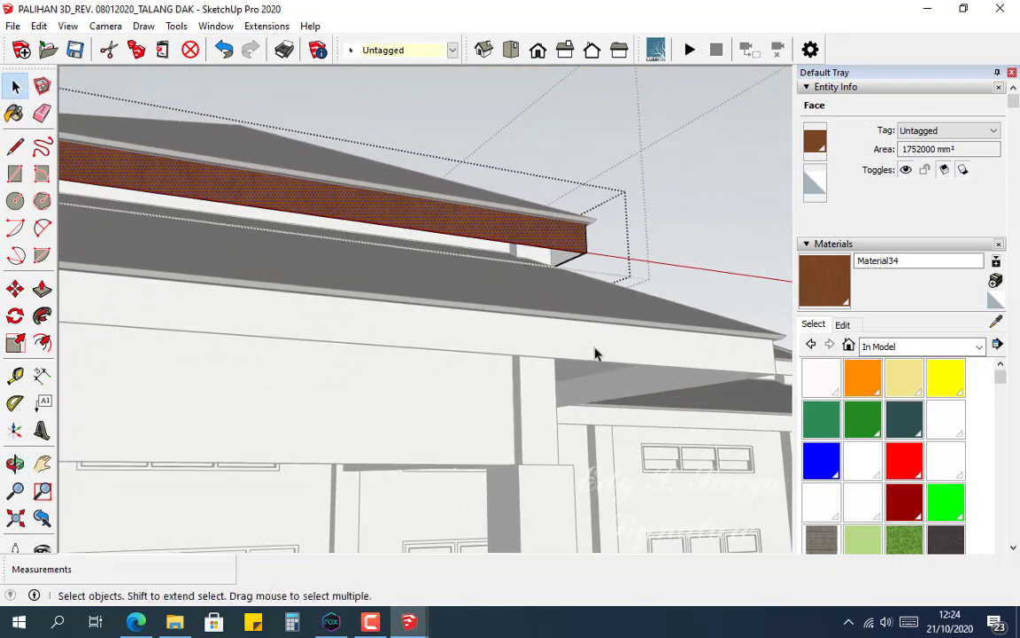
double_click(603, 347)
left_click(711, 360)
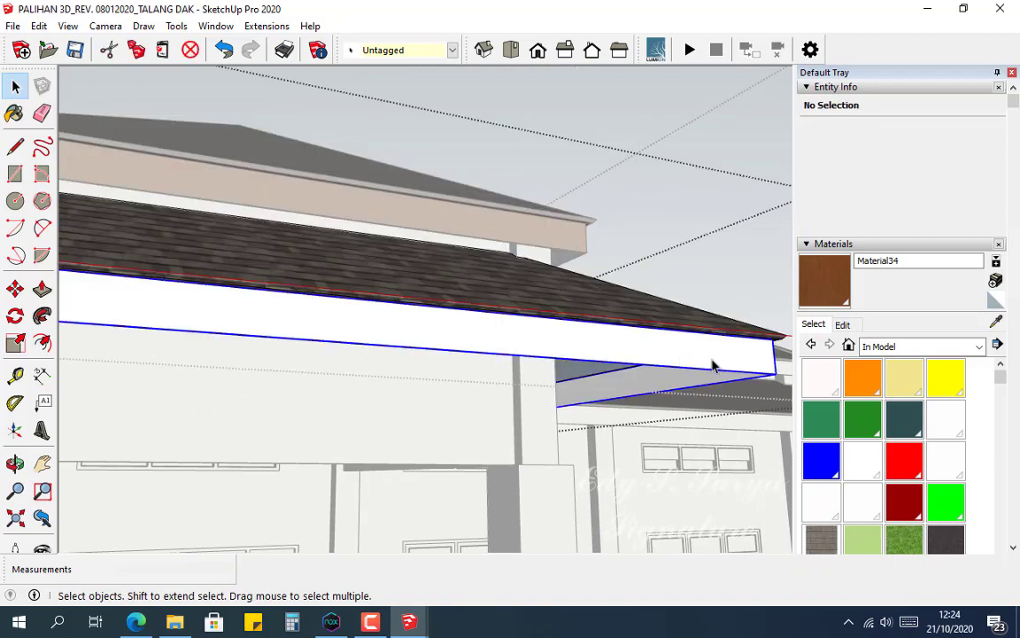
middle_click_drag(711, 359, 548, 302)
double_click(585, 314)
scroll(624, 324, "up", 5)
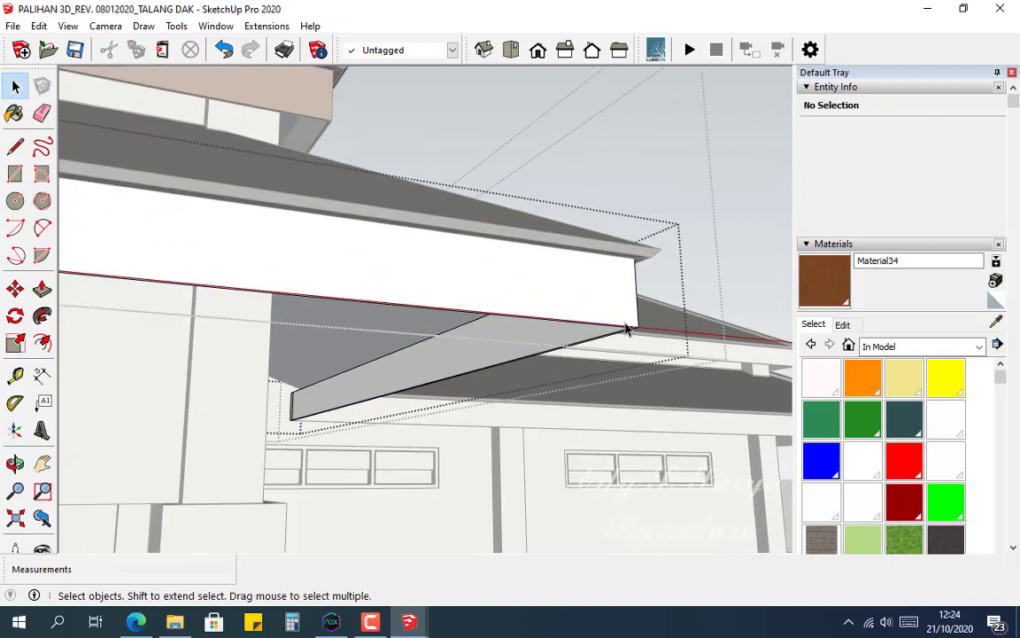
Step: Draw diagonal mitre lines of about 28.3 mm across both front corners of the lower roof fascia's underside
scroll(627, 329, "up", 3)
middle_click_drag(635, 336, 614, 244)
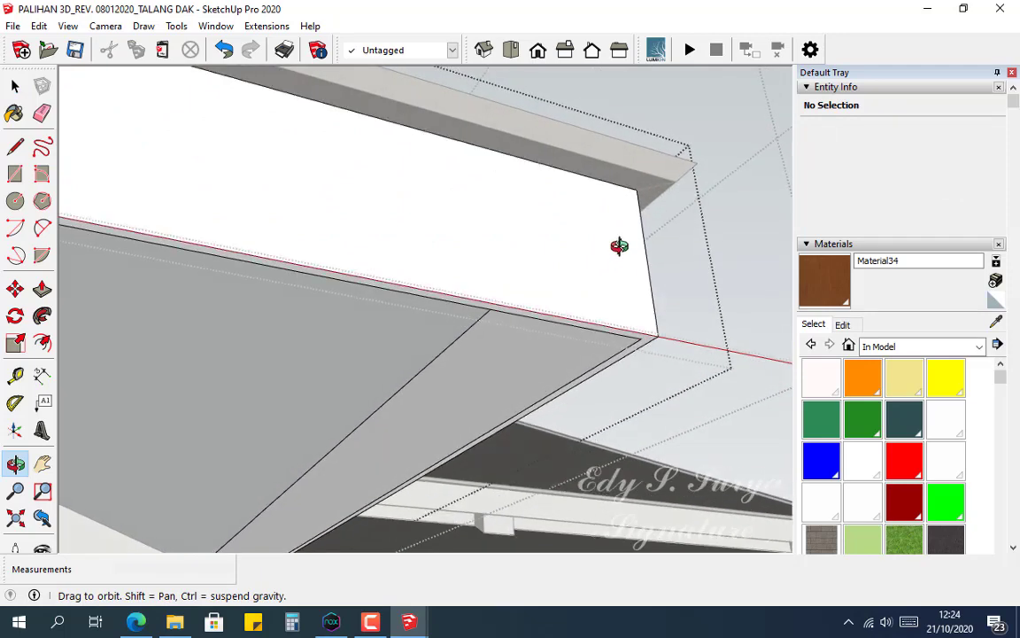
key("l")
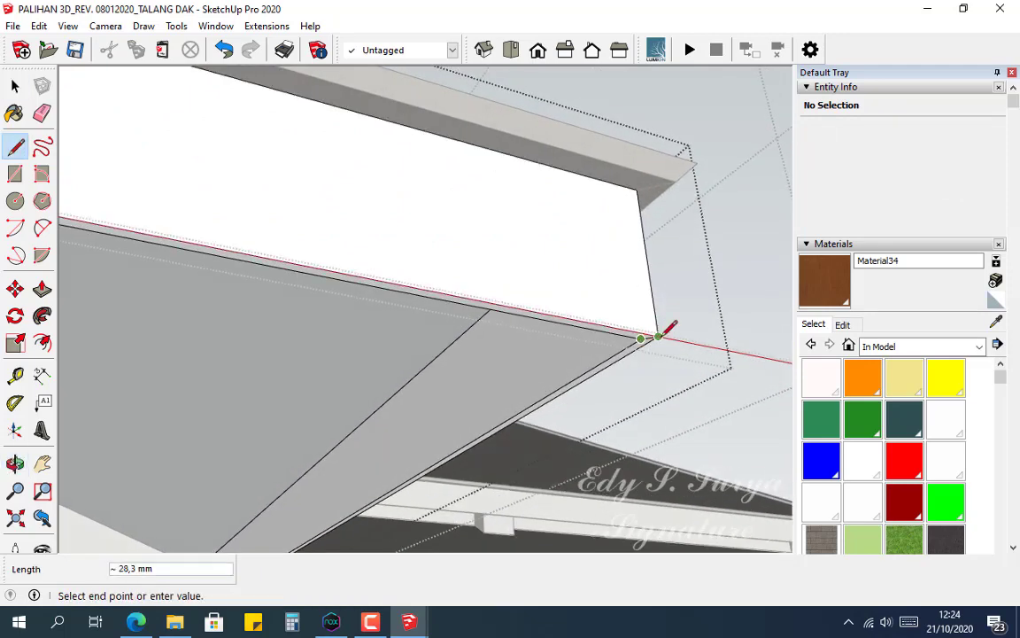
scroll(606, 316, "down", 6)
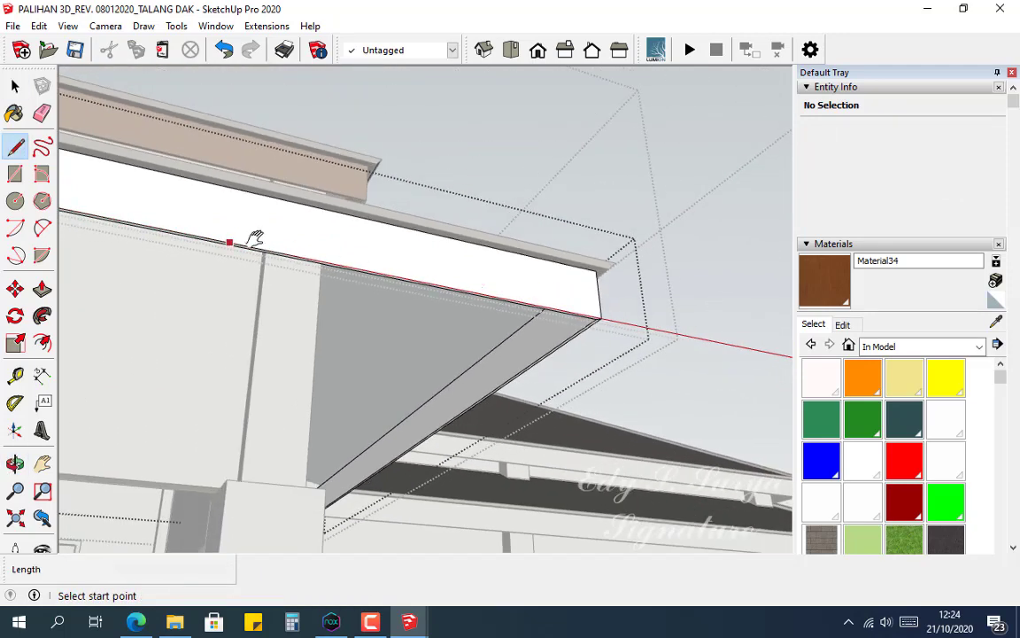
middle_click_drag(253, 236, 563, 221, "shift")
middle_click_drag(291, 188, 662, 255, "shift")
middle_click_drag(430, 180, 695, 330, "shift")
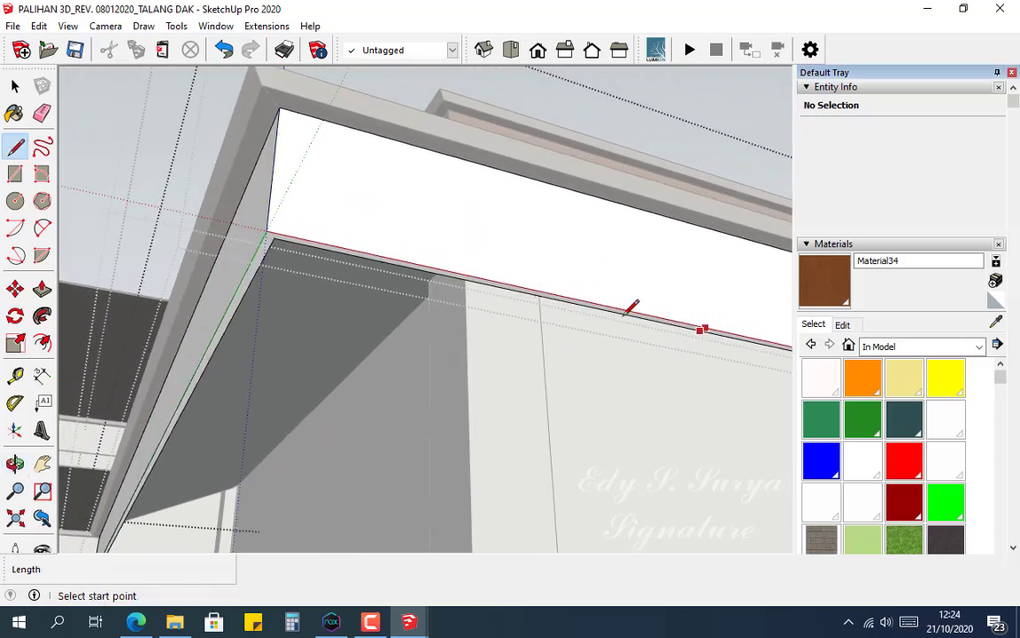
scroll(280, 238, "up", 2)
left_click(268, 237)
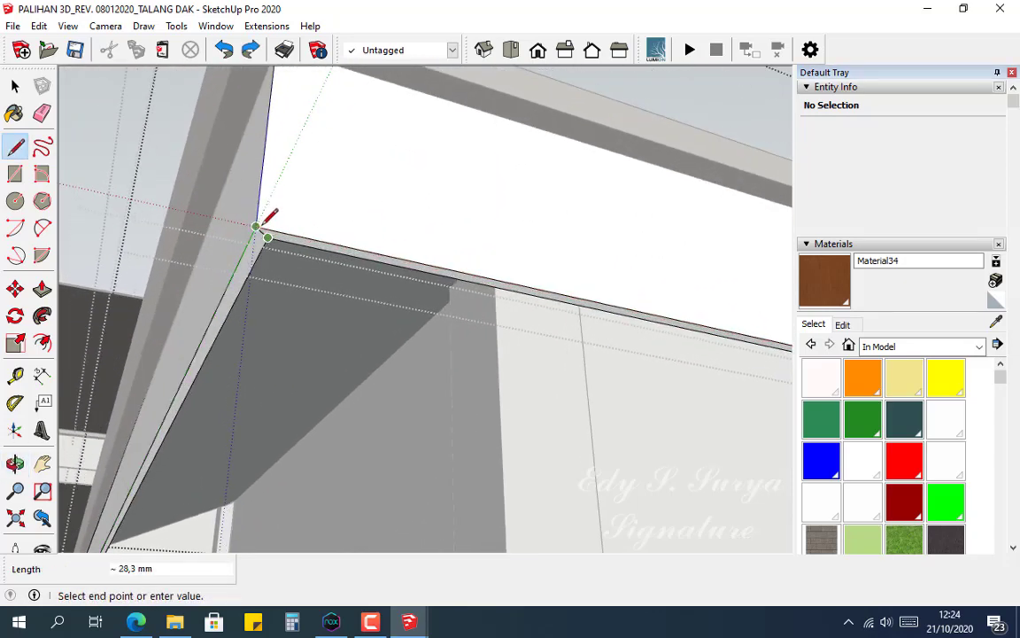
Step: Paint the front fascia of the wing's lower roof with Material34
left_click(832, 294)
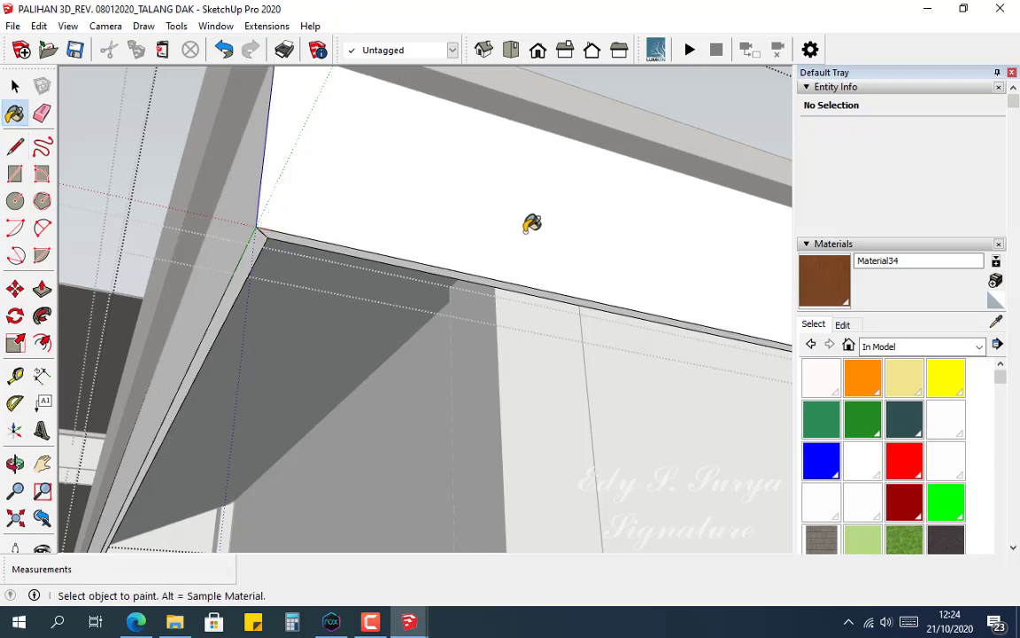
left_click(496, 224)
mouse_move(396, 251)
middle_mouse_down()
mouse_move(630, 194)
mouse_move(428, 244)
mouse_move(532, 265)
middle_mouse_up()
mouse_move(410, 251)
middle_mouse_down()
mouse_move(342, 275)
mouse_move(322, 302)
mouse_move(578, 310)
mouse_move(255, 418)
mouse_move(592, 423)
mouse_move(358, 387)
mouse_move(593, 341)
mouse_move(481, 360)
mouse_move(479, 287)
mouse_move(321, 278)
mouse_move(432, 278)
middle_mouse_up()
Step: Open the fascia group of the main building's upper roof for editing and select its long fascia face
key("space")
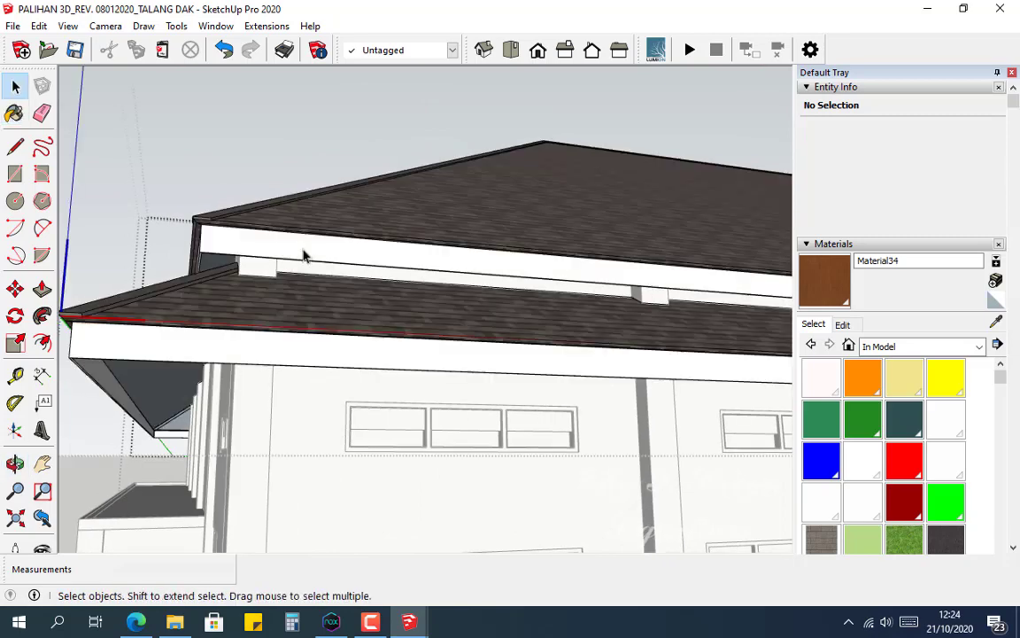
scroll(213, 256, "up", 4)
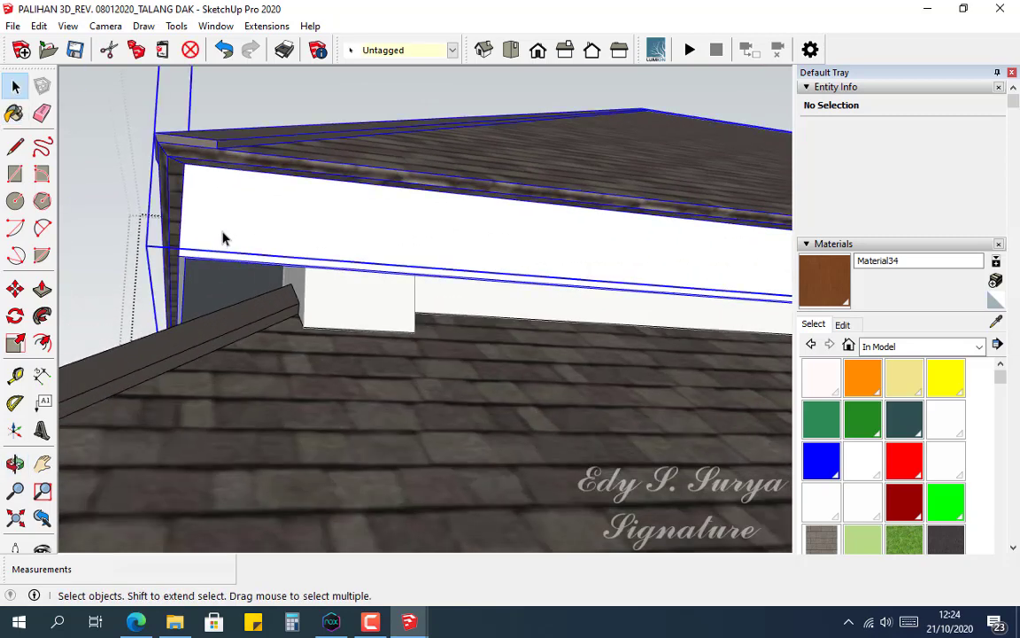
left_click(212, 247)
scroll(191, 259, "up", 5)
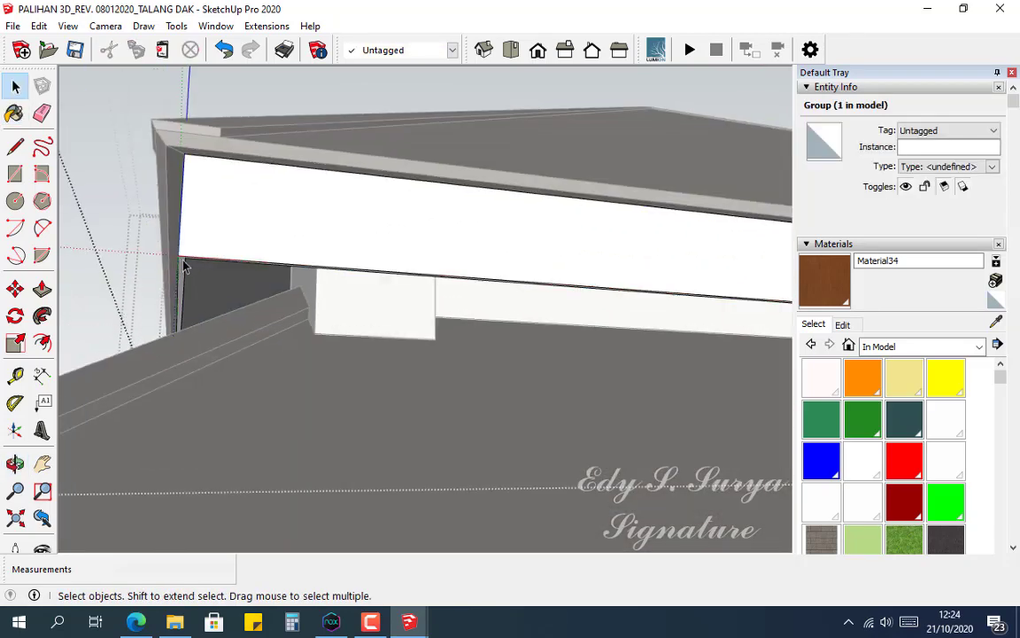
left_click(212, 244)
Step: Draw a mitre line of about 28.3 mm across the fascia's underside corner and paint the long fascia with Material34
mouse_move(211, 243)
middle_mouse_down()
mouse_move(253, 173)
mouse_move(206, 263)
middle_mouse_up()
key("l")
left_click(188, 257)
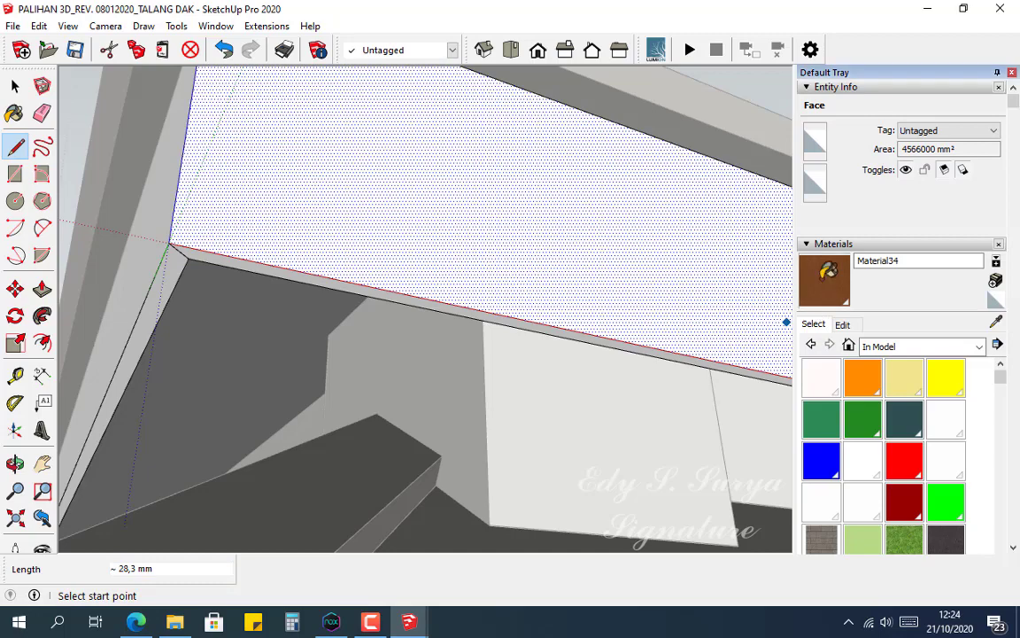
key("b")
left_click(527, 272)
middle_click_drag(445, 297, 484, 323)
mouse_move(428, 295)
middle_mouse_down()
mouse_move(444, 316)
mouse_move(295, 339)
mouse_move(326, 332)
mouse_move(283, 452)
mouse_move(412, 310)
mouse_move(457, 289)
mouse_move(462, 314)
mouse_move(398, 273)
mouse_move(392, 286)
mouse_move(307, 280)
mouse_move(291, 223)
mouse_move(308, 267)
middle_mouse_up()
Step: Open the fascia group of the main building's lower skirt roof and paint its long fascia face with Material34
key("space")
scroll(308, 263, "up", 1)
left_click(307, 263)
double_click(306, 264)
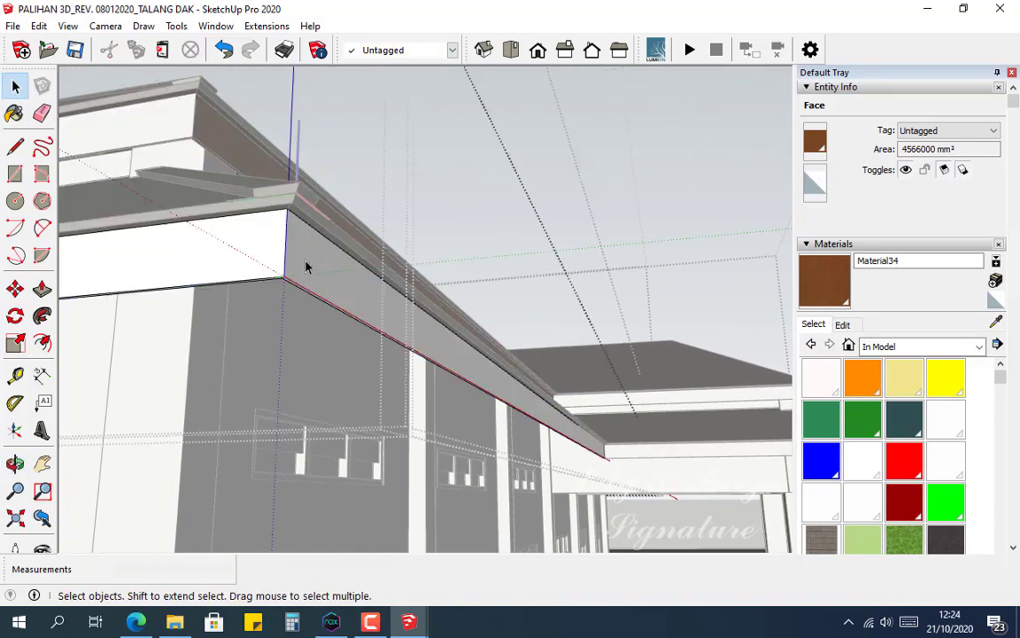
triple_click(306, 265)
scroll(308, 272, "up", 3)
left_click(310, 277)
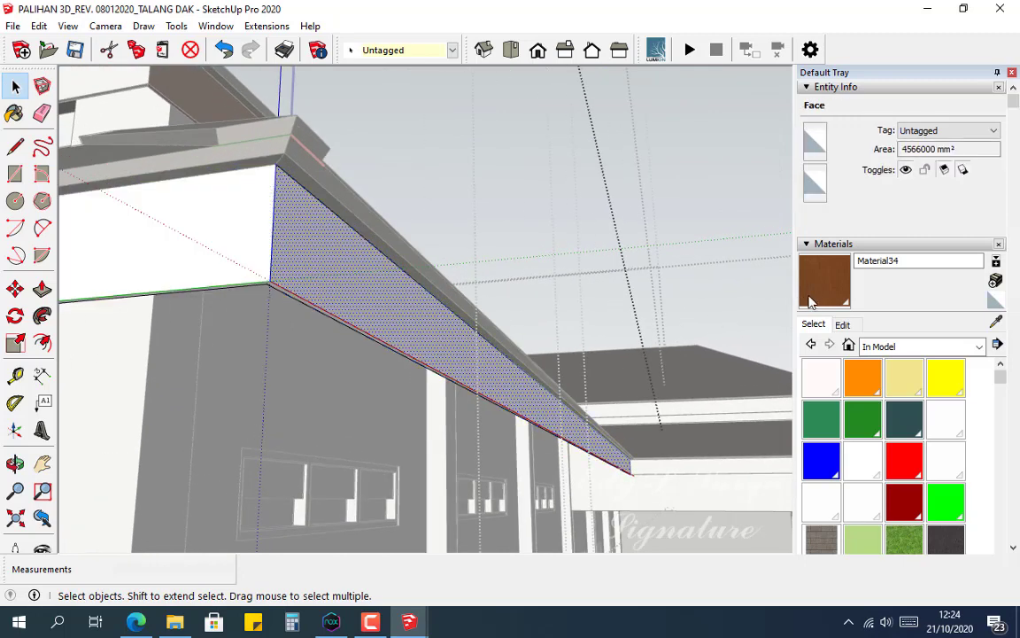
key("b")
left_click(389, 301)
scroll(321, 294, "up", 5)
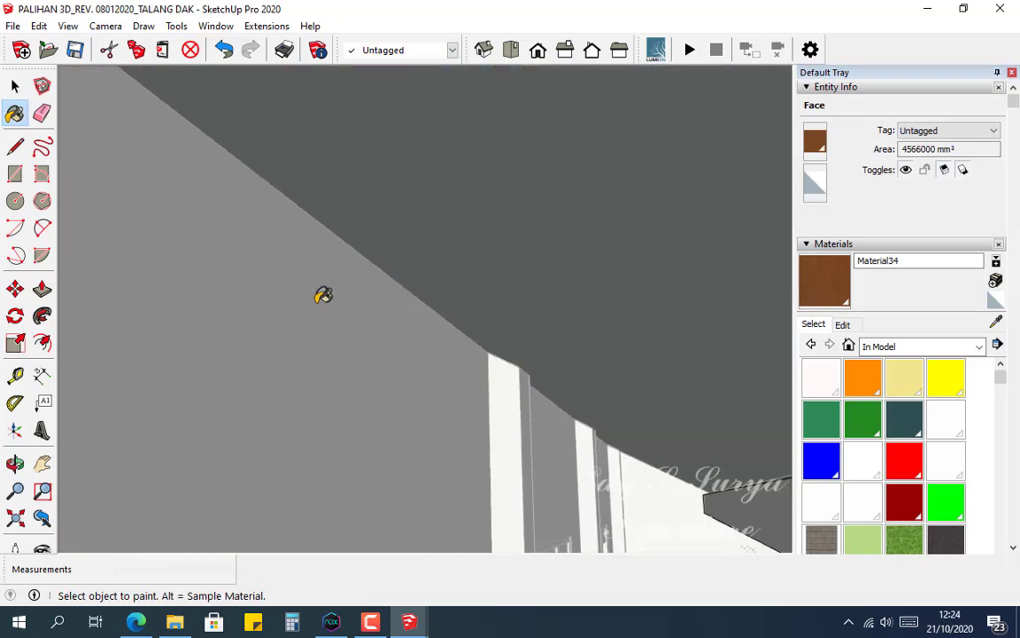
Step: Draw a mitre line across the underside corner of the lower skirt roof's fascia, about 28.3 mm long, and paint the underside strip with Material34
scroll(380, 284, "down", 5)
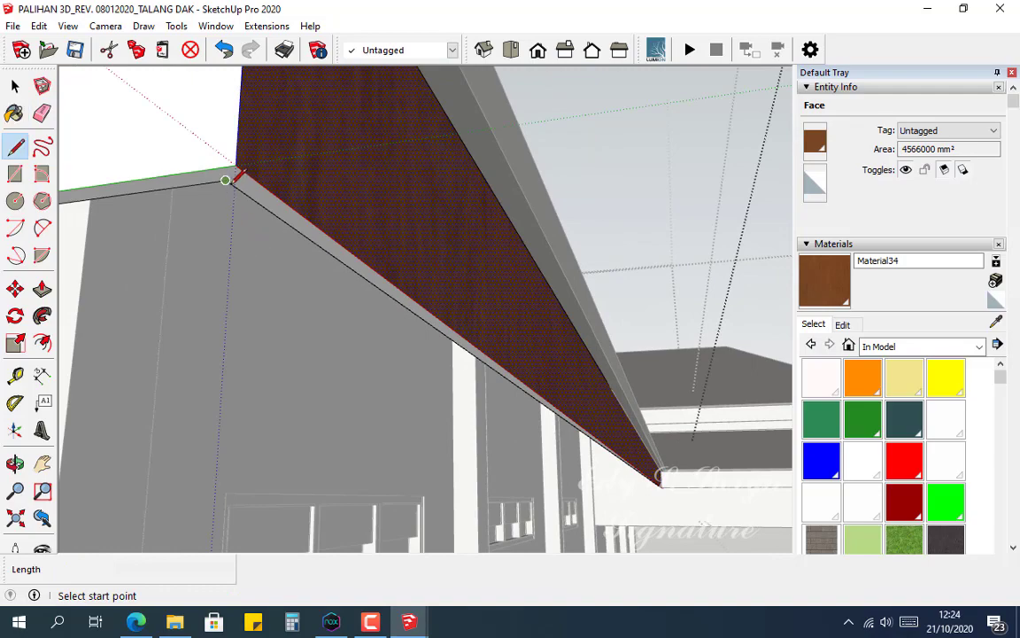
left_click(232, 177)
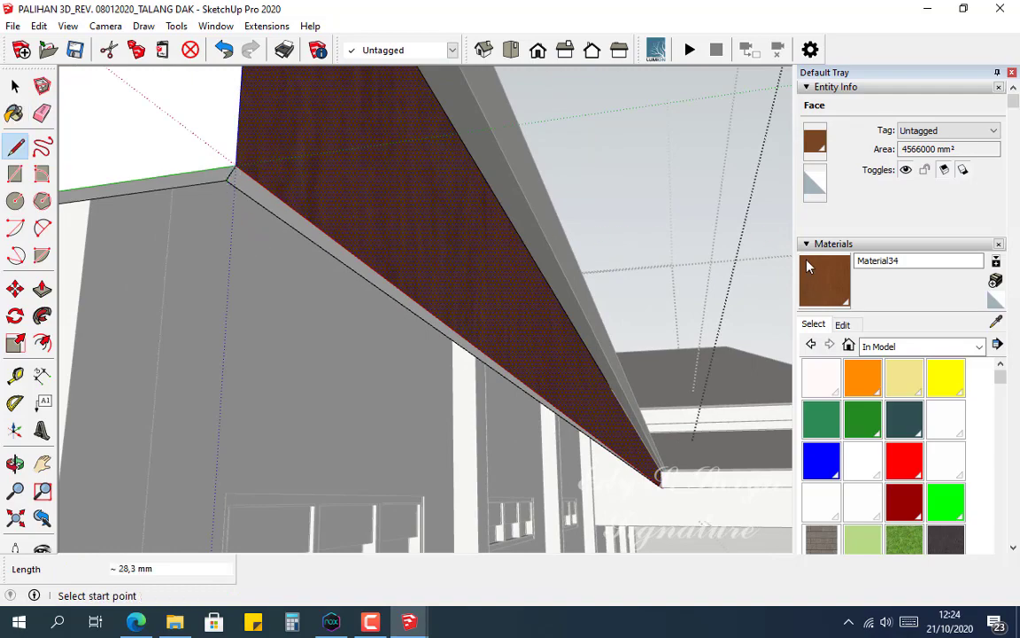
scroll(232, 178, "up", 2)
key("b")
mouse_move(326, 235)
middle_mouse_down()
mouse_move(435, 214)
mouse_move(528, 224)
mouse_move(200, 220)
mouse_move(184, 278)
middle_mouse_up()
left_click(326, 211)
scroll(184, 278, "down", 6)
middle_click_drag(542, 353, 449, 349, "shift")
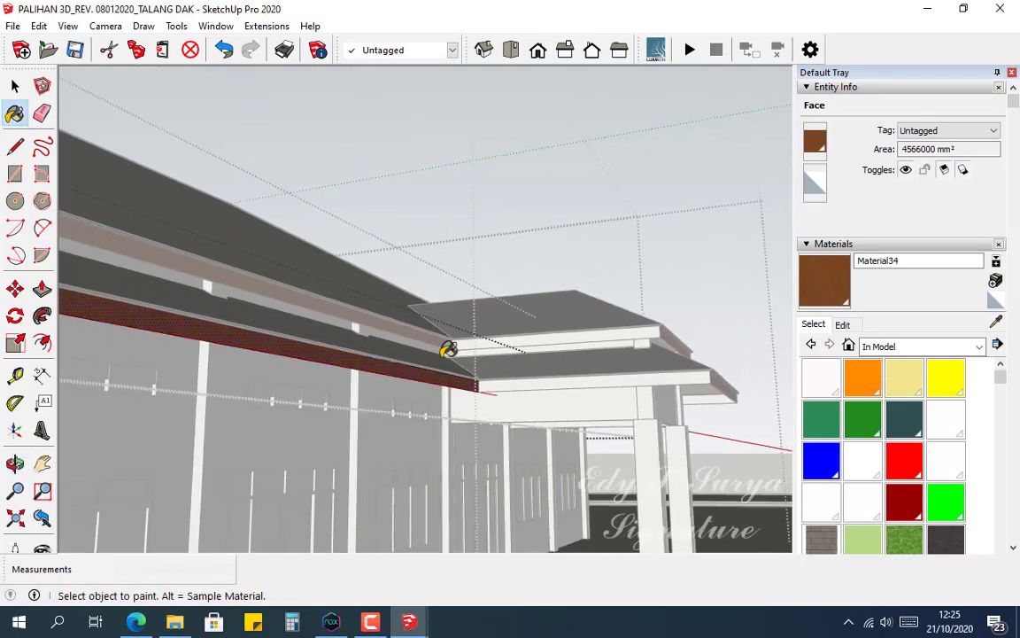
Step: Paint the skirt roof's other long fascia face with Material34 and draw a mitre line of about 28.3 mm across its underside corner
middle_click_drag(583, 369, 184, 369)
scroll(574, 402, "up", 4)
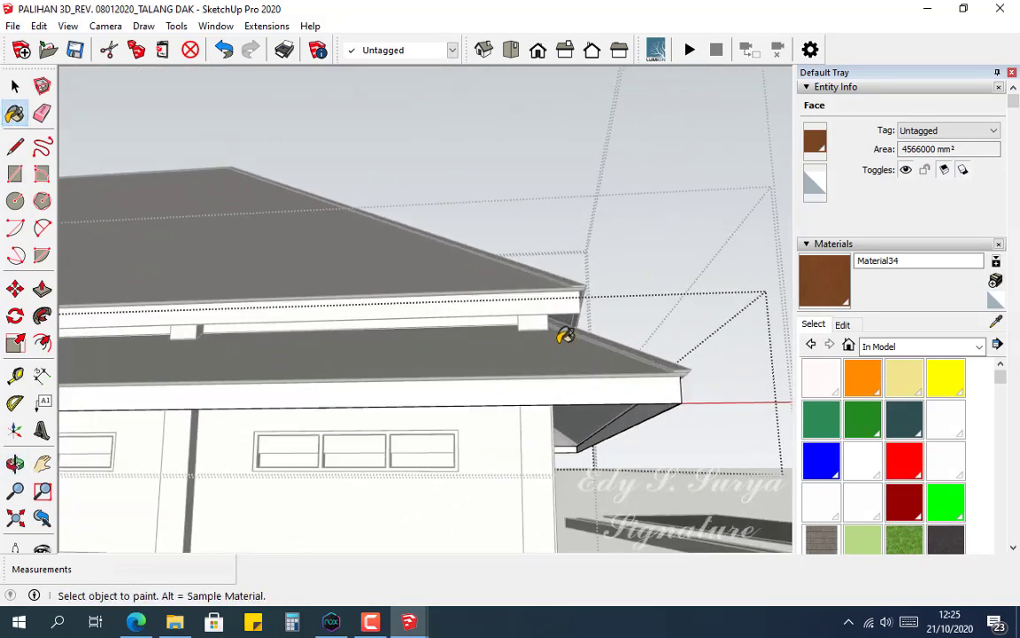
mouse_move(565, 335)
middle_mouse_down()
mouse_move(635, 410)
mouse_move(428, 343)
mouse_move(703, 360)
mouse_move(522, 307)
middle_mouse_up()
left_click(742, 356)
scroll(555, 323, "up", 4)
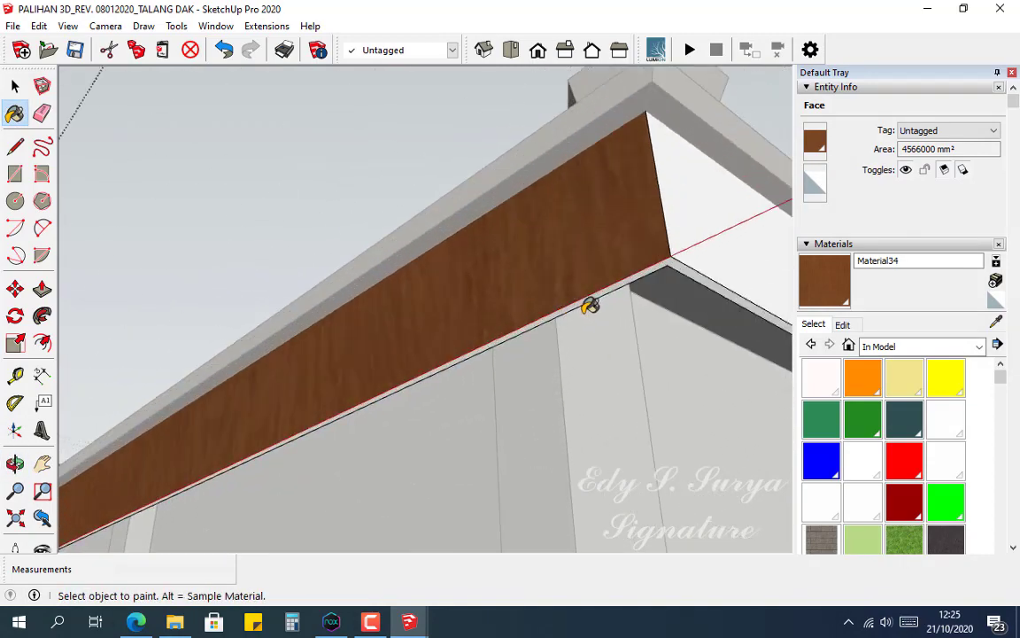
key("l")
left_click(667, 264)
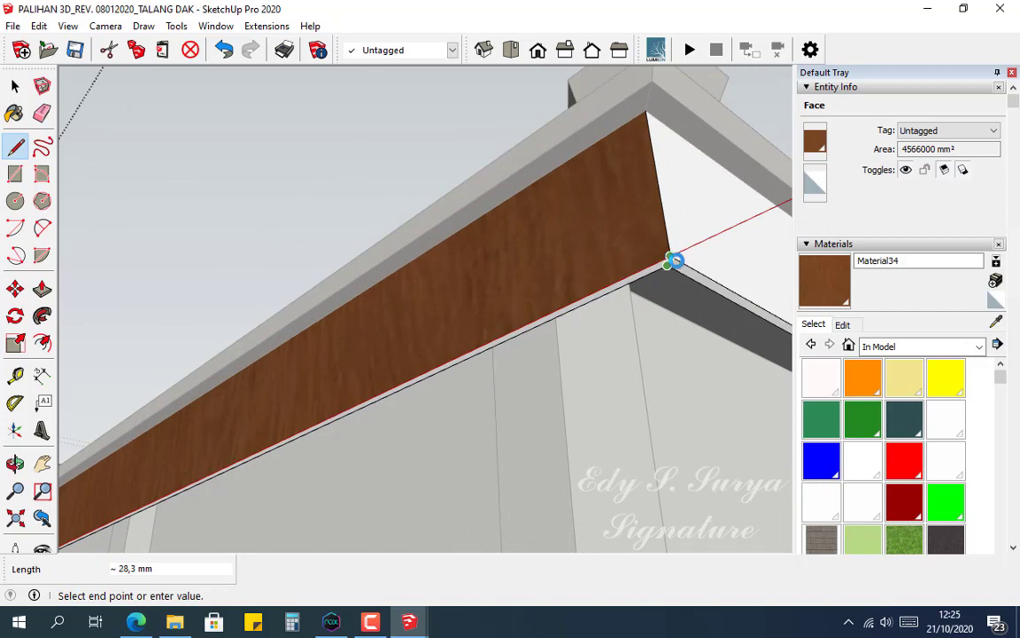
key("b")
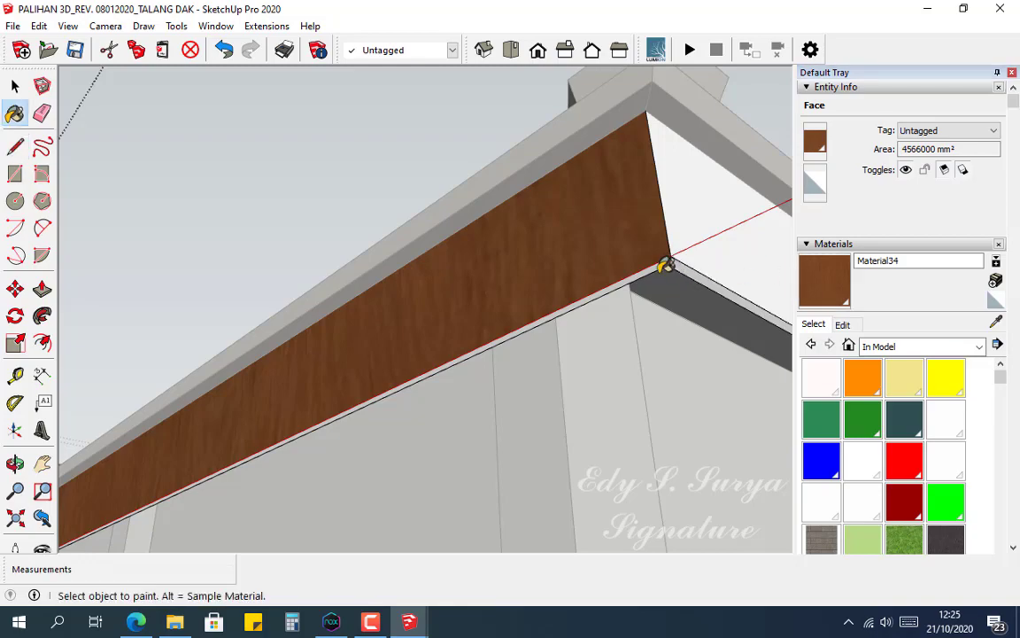
middle_click_drag(658, 259, 583, 333)
middle_click_drag(734, 282, 592, 349)
Step: Open the fascia group of the main building's upper roof and paint the short fascia face beside the porch wing with Material34
scroll(586, 347, "up", 3)
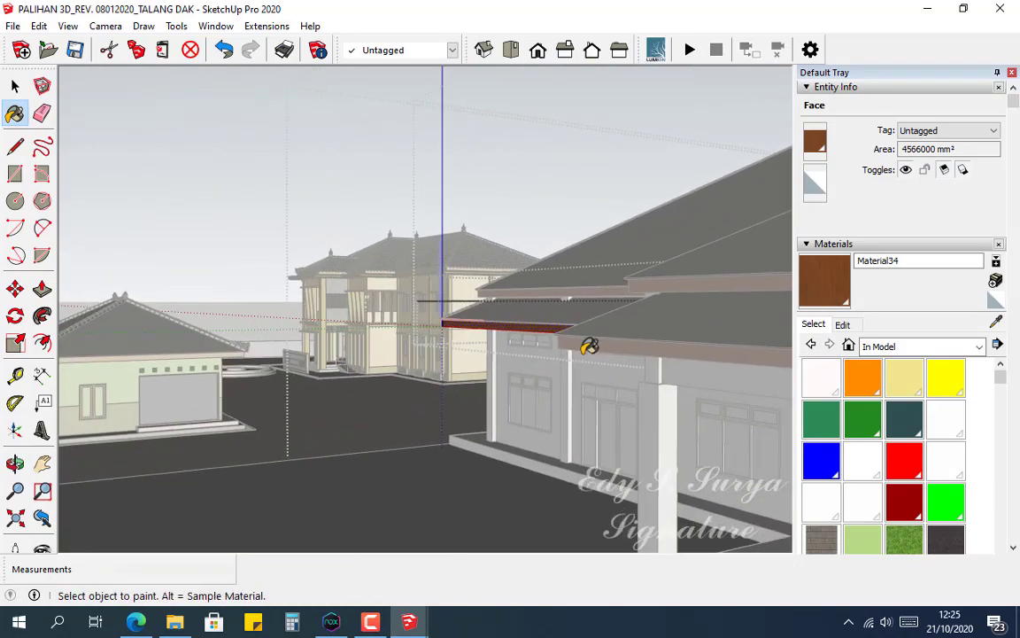
scroll(514, 319, "up", 3)
middle_click_drag(521, 299, 617, 302)
scroll(617, 302, "down", 6)
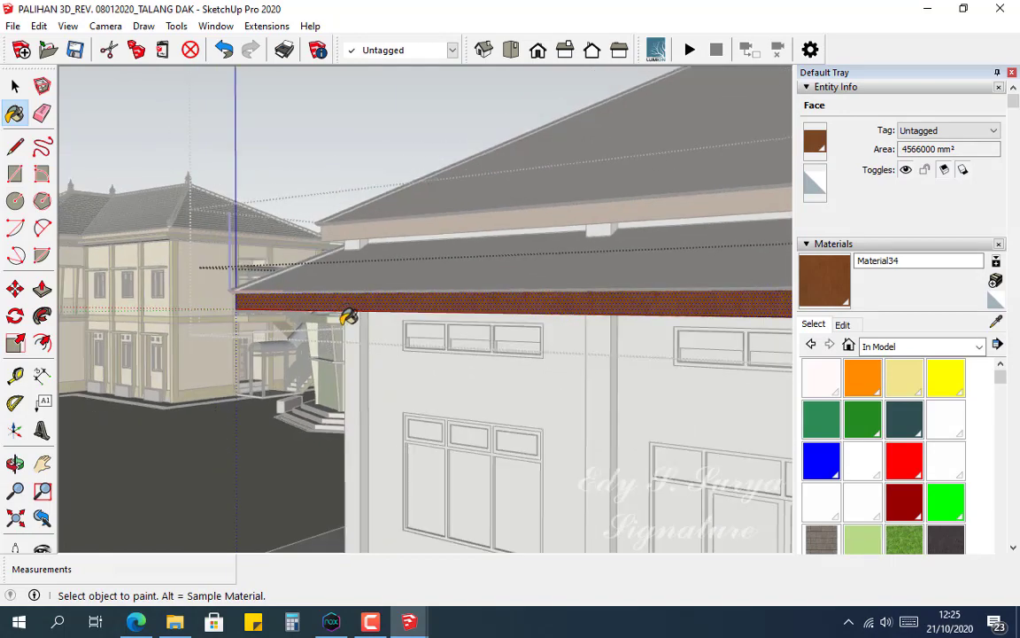
middle_click_drag(434, 322, 497, 387)
scroll(569, 378, "up", 5)
scroll(568, 378, "up", 4)
key("space")
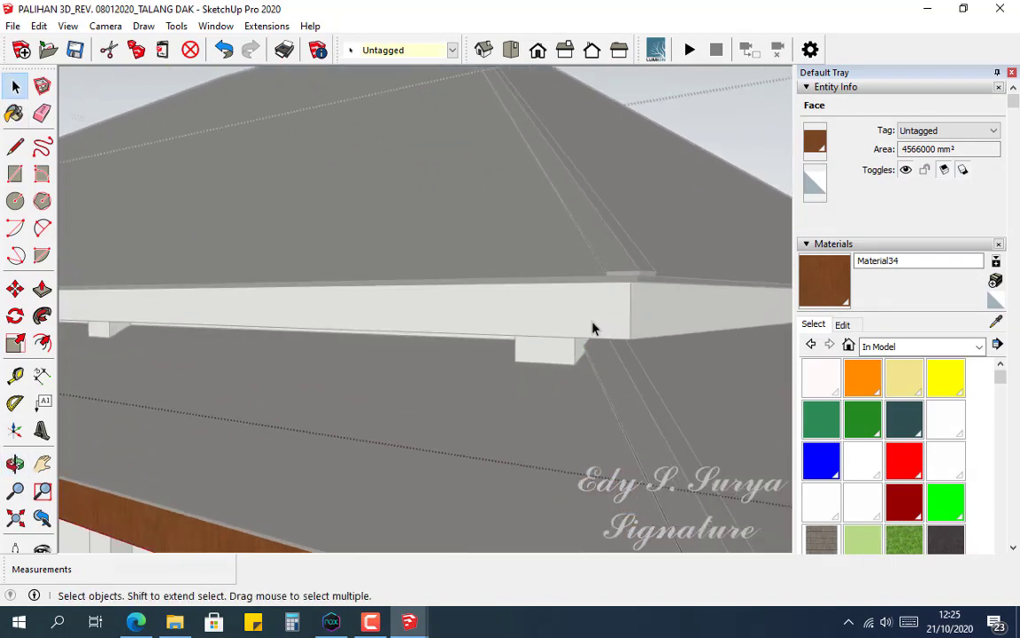
left_click(593, 325)
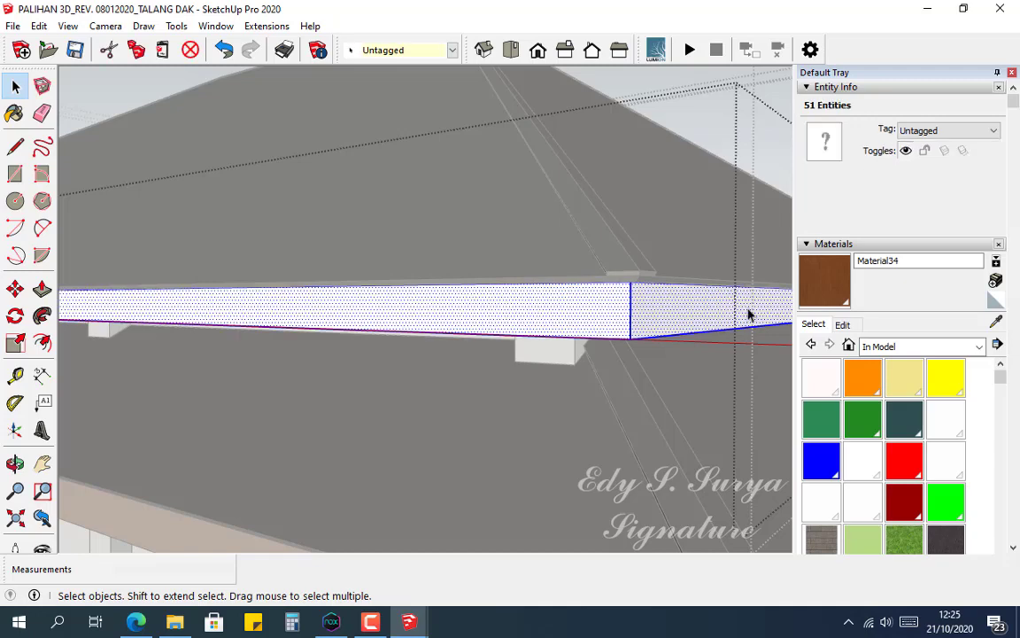
left_click(597, 319)
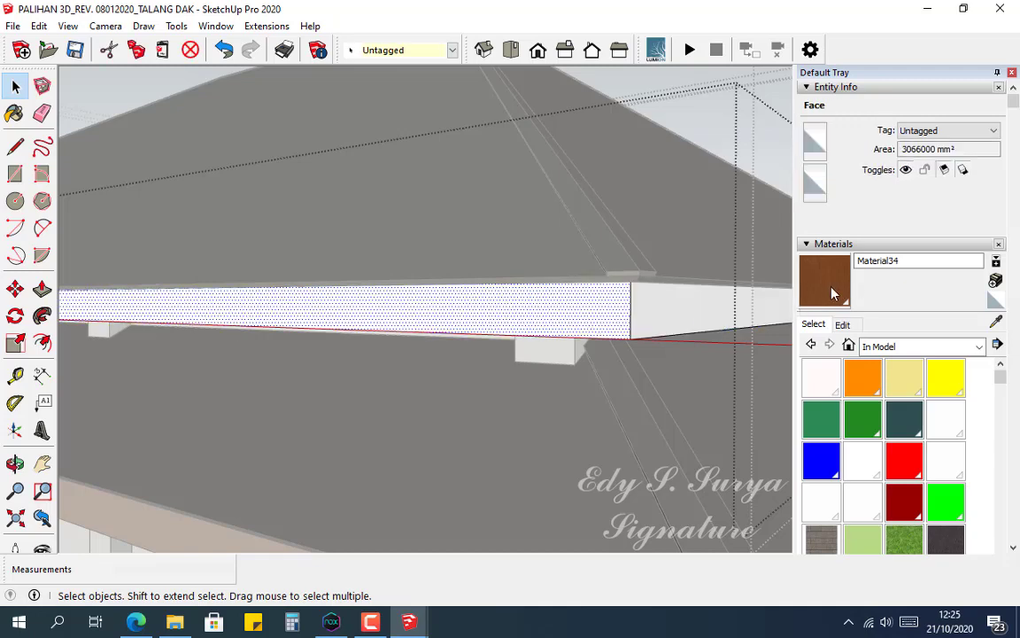
left_click(833, 294)
left_click(585, 303)
middle_click_drag(585, 303, 345, 216)
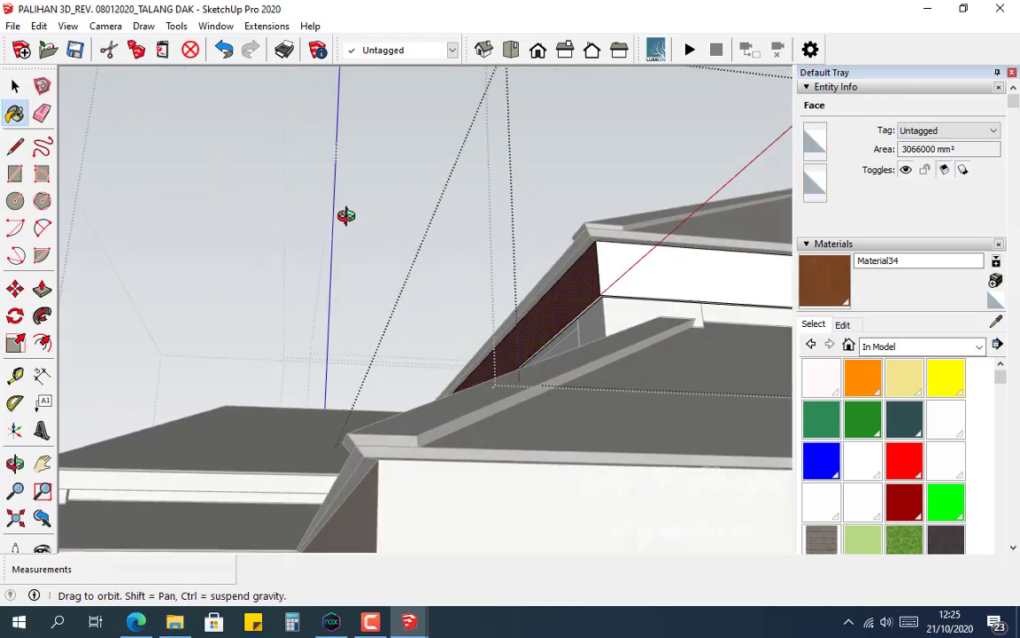
Step: Paint the short fascia's inner face and underside strip with Material34, separating the underside at the corner with a mitre line of about 28.3 mm
scroll(588, 292, "up", 5)
mouse_move(587, 294)
middle_mouse_down()
mouse_move(471, 302)
mouse_move(428, 337)
middle_mouse_up()
left_click(613, 266)
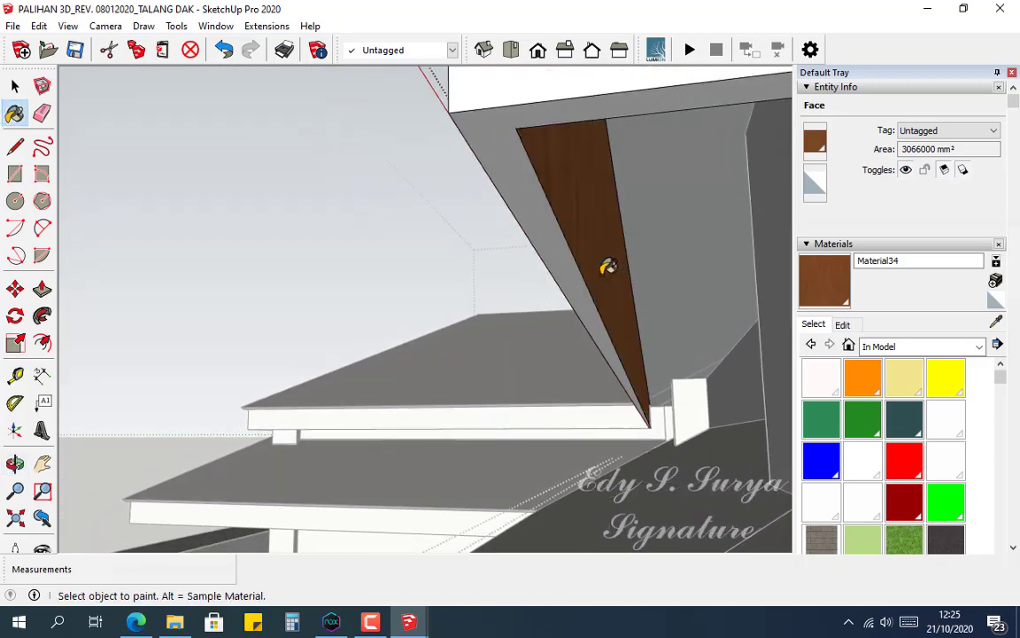
left_click(515, 128)
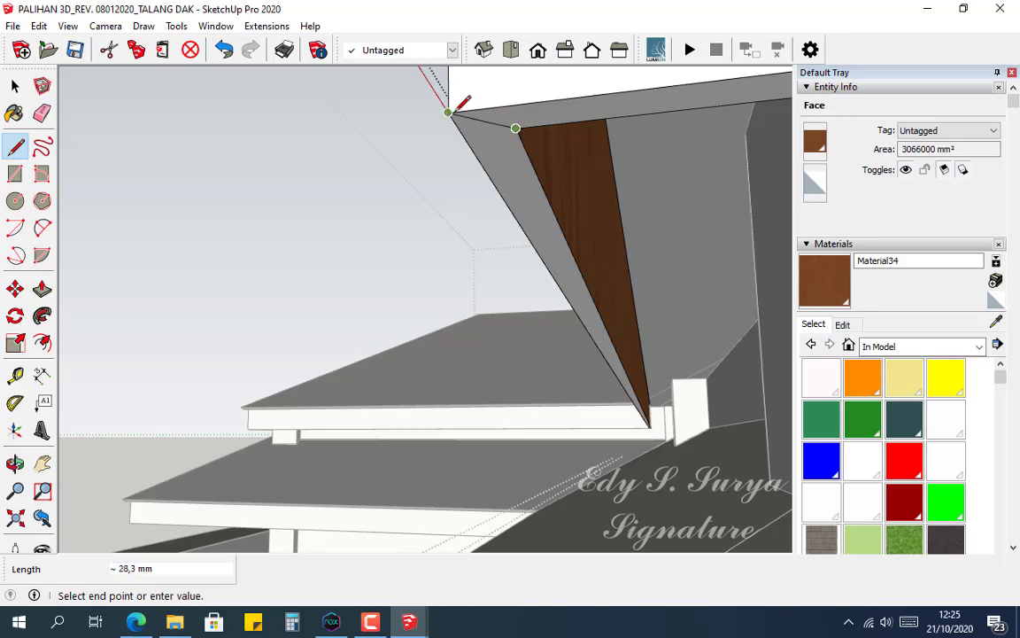
left_click(819, 286)
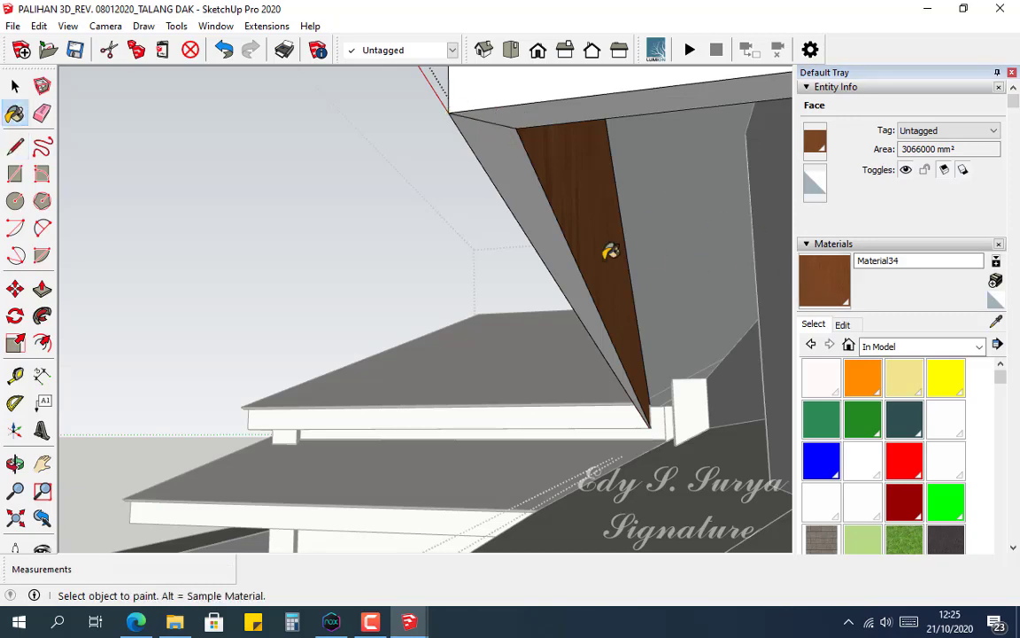
left_click(546, 228)
mouse_move(549, 227)
middle_mouse_down()
mouse_move(651, 279)
mouse_move(439, 257)
middle_mouse_up()
Step: Paint the upper roof's opposite long fascia with Material34 and draw a mitre line of about 28.3 mm across its underside corner
scroll(389, 271, "down", 5)
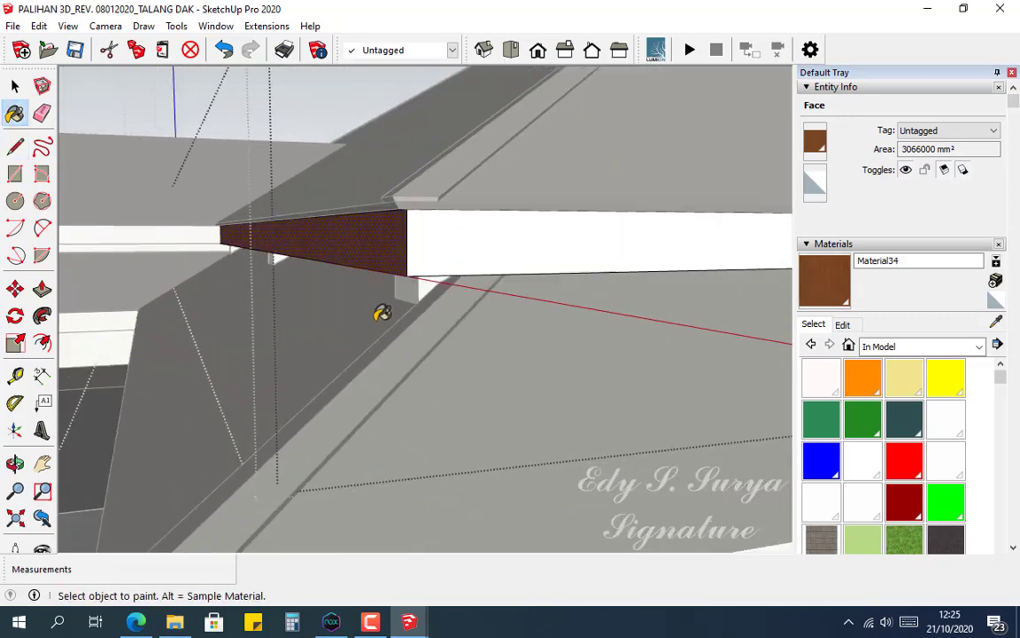
scroll(382, 313, "down", 8)
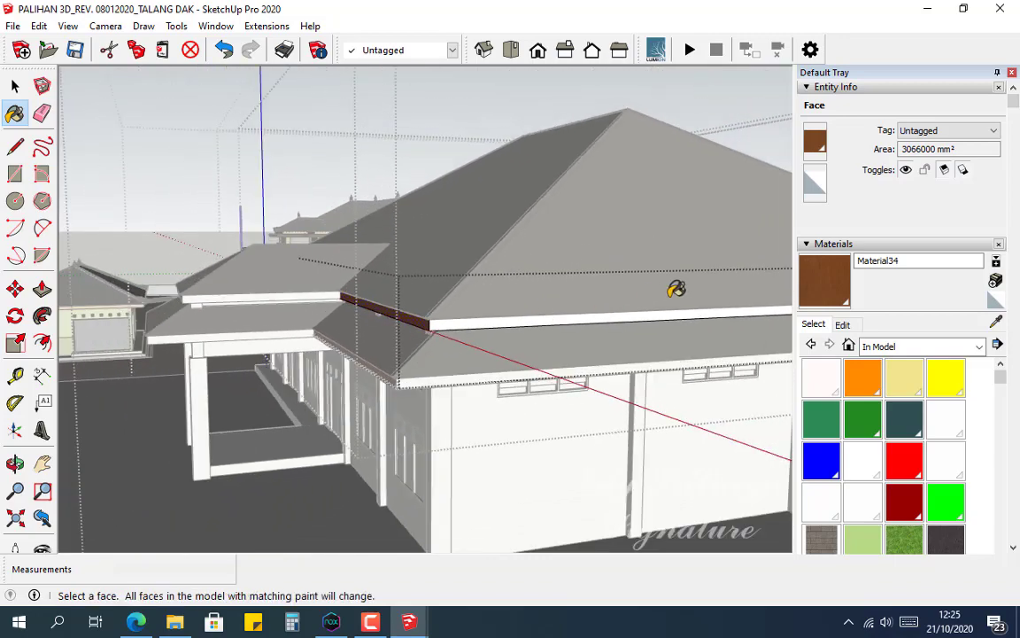
middle_click_drag(676, 288, 523, 268)
scroll(528, 261, "up", 8)
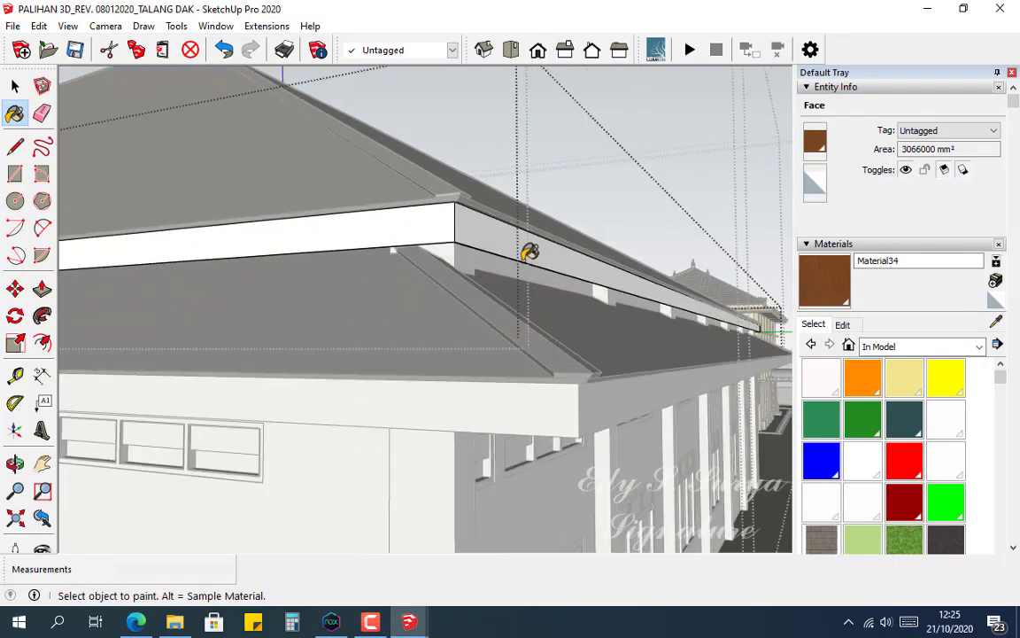
scroll(522, 239, "up", 3)
left_click(458, 225)
mouse_move(458, 226)
middle_mouse_down()
mouse_move(614, 217)
mouse_move(469, 239)
mouse_move(450, 222)
mouse_move(426, 237)
mouse_move(438, 249)
middle_mouse_up()
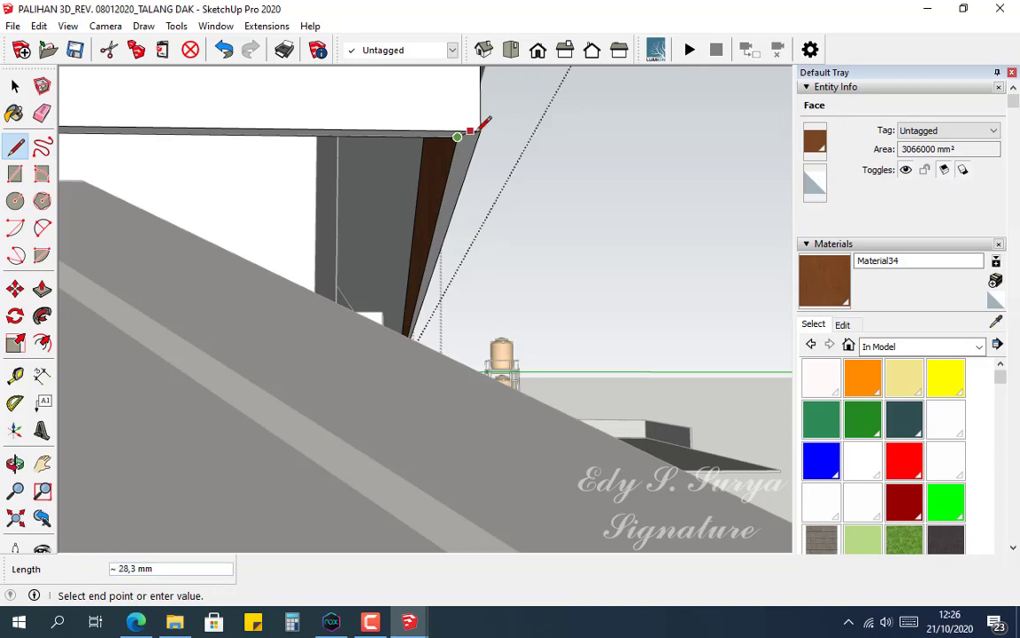
middle_click_drag(469, 165, 546, 262)
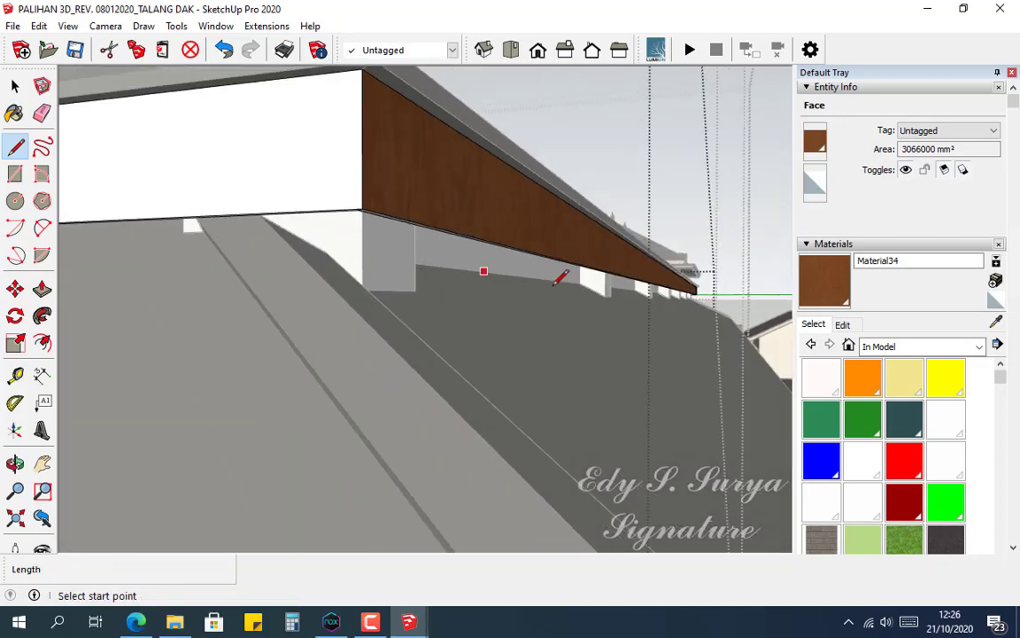
scroll(540, 285, "down", 5)
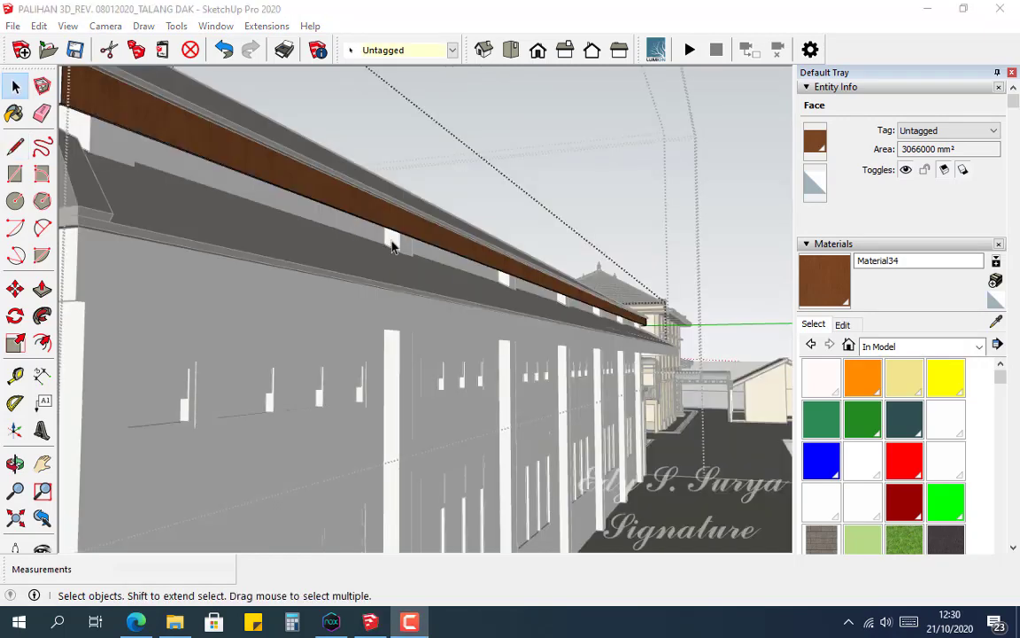
Step: Draw a mitre line across the underside at the long fascia's far corner and paint the underside strip with Material34
middle_click_drag(392, 246, 426, 268)
scroll(448, 246, "up", 3)
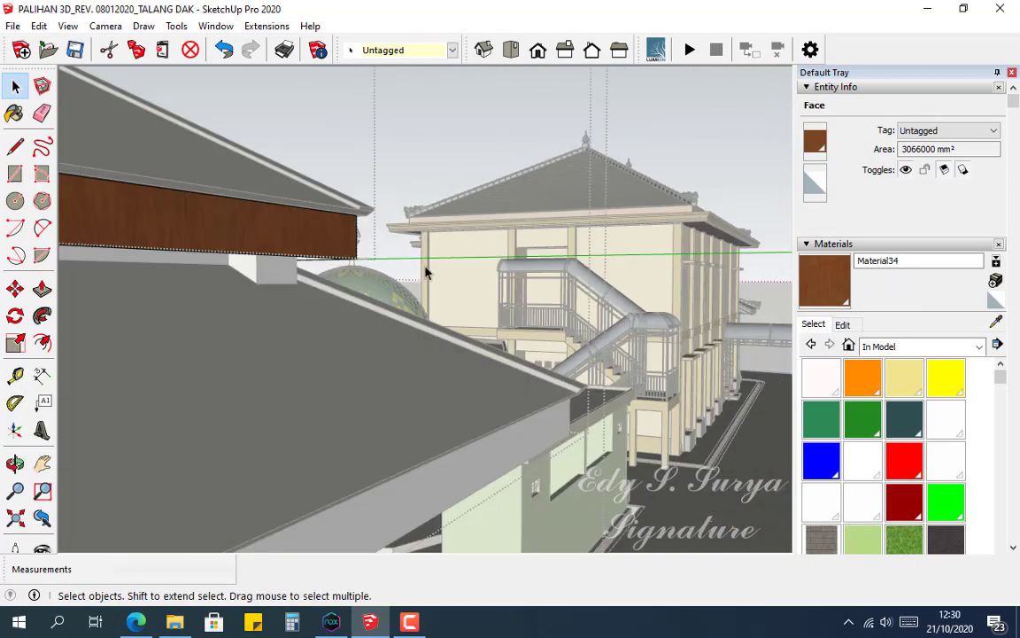
middle_click_drag(336, 231, 342, 253)
key("l")
left_click(374, 316)
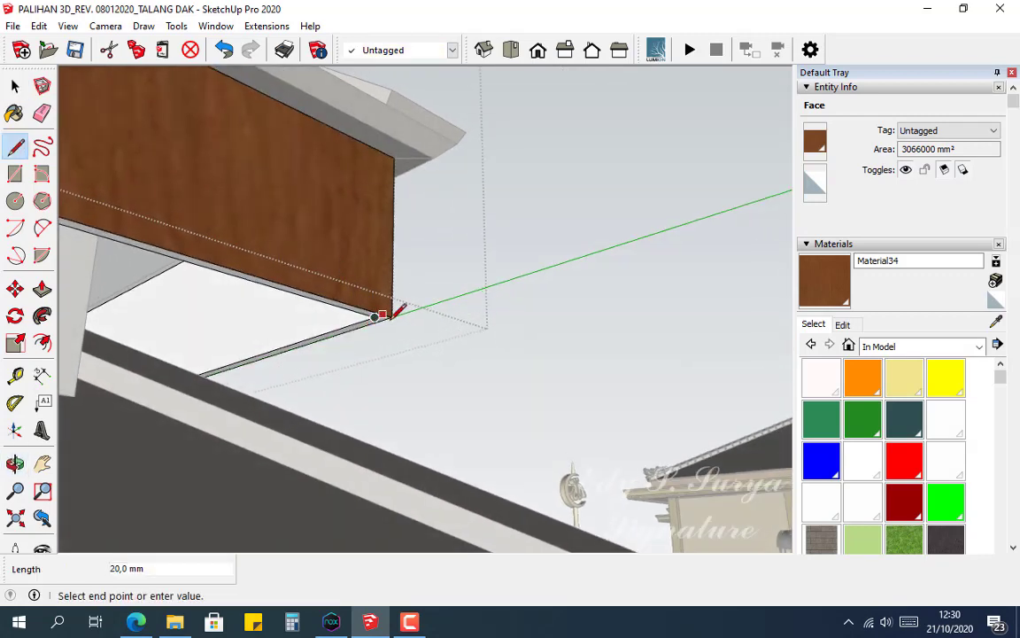
left_click(995, 323)
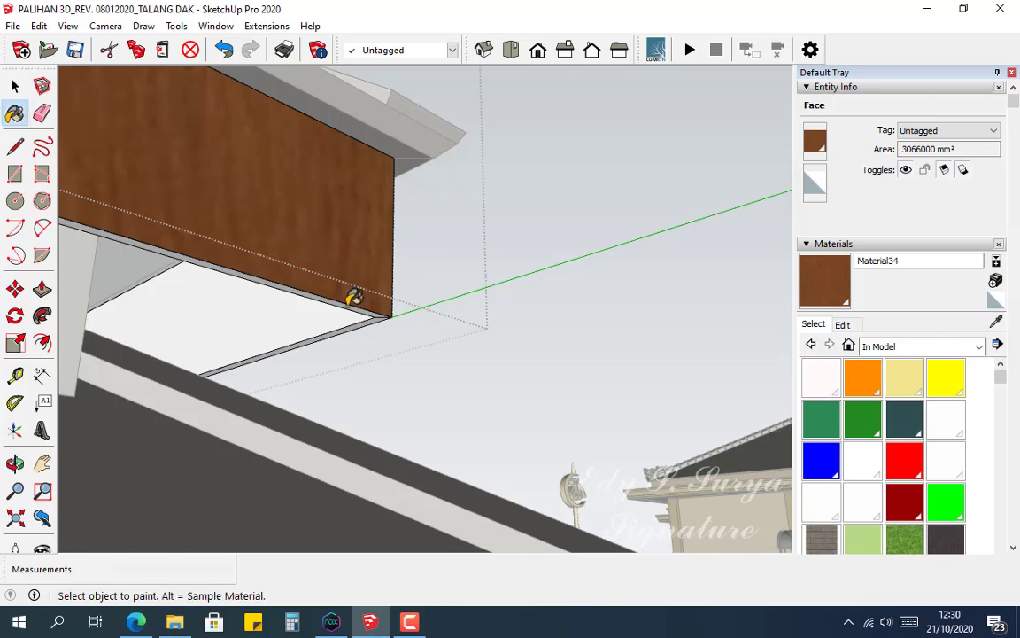
scroll(361, 288, "down", 4)
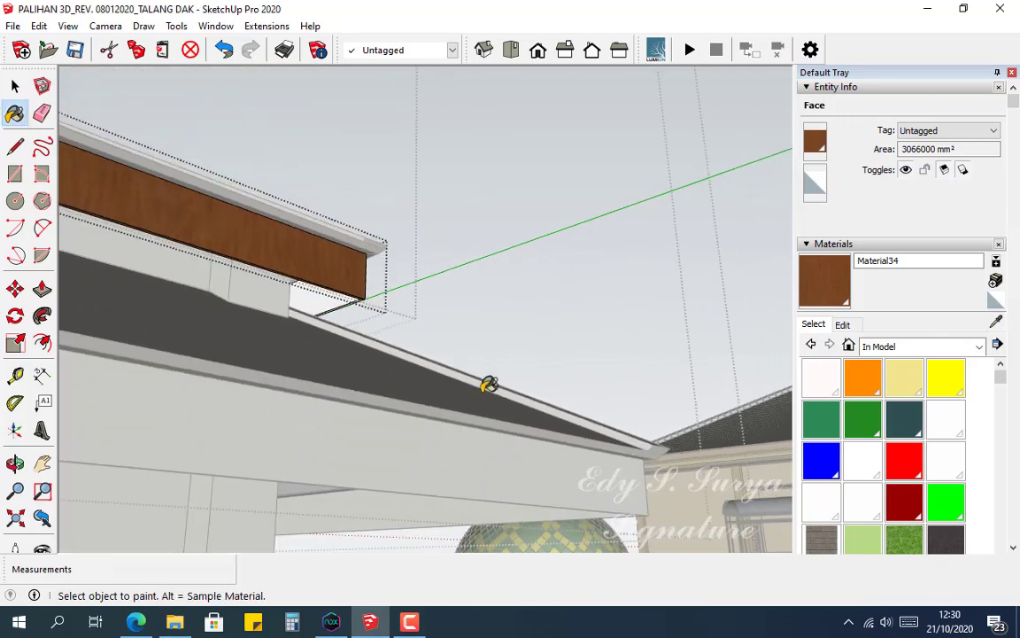
Step: Open the lower skirt roof group and draw a mitre line of about 28.3 mm across its fascia's underside corner
key("space")
mouse_move(530, 432)
middle_mouse_down()
mouse_move(607, 489)
mouse_move(544, 352)
middle_mouse_up()
left_click(633, 506)
scroll(543, 352, "up", 4)
key("l")
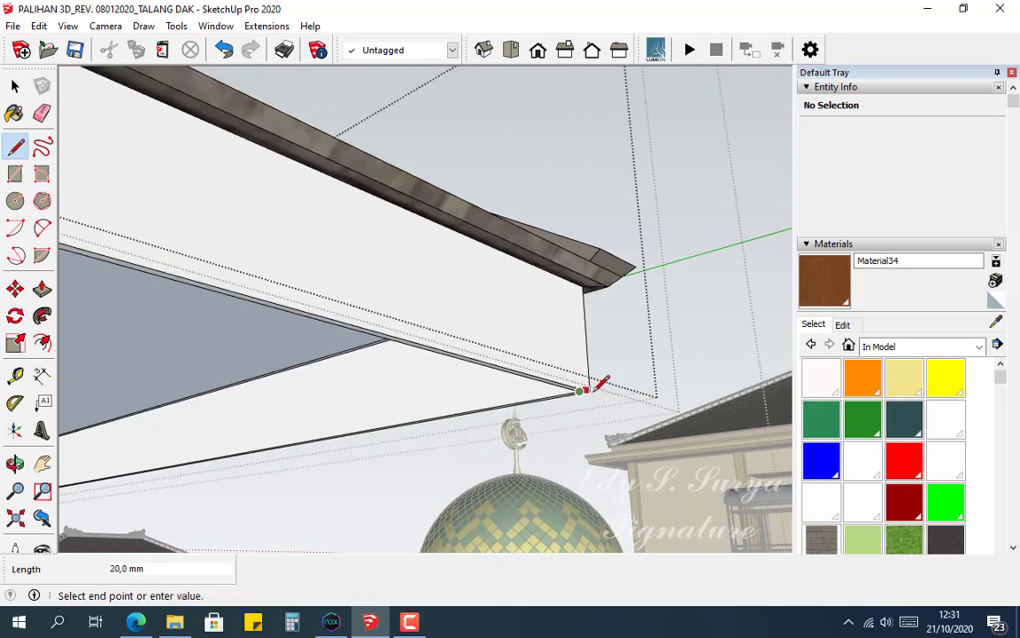
middle_click_drag(564, 373, 567, 324)
scroll(586, 381, "up", 3)
scroll(586, 372, "down", 3)
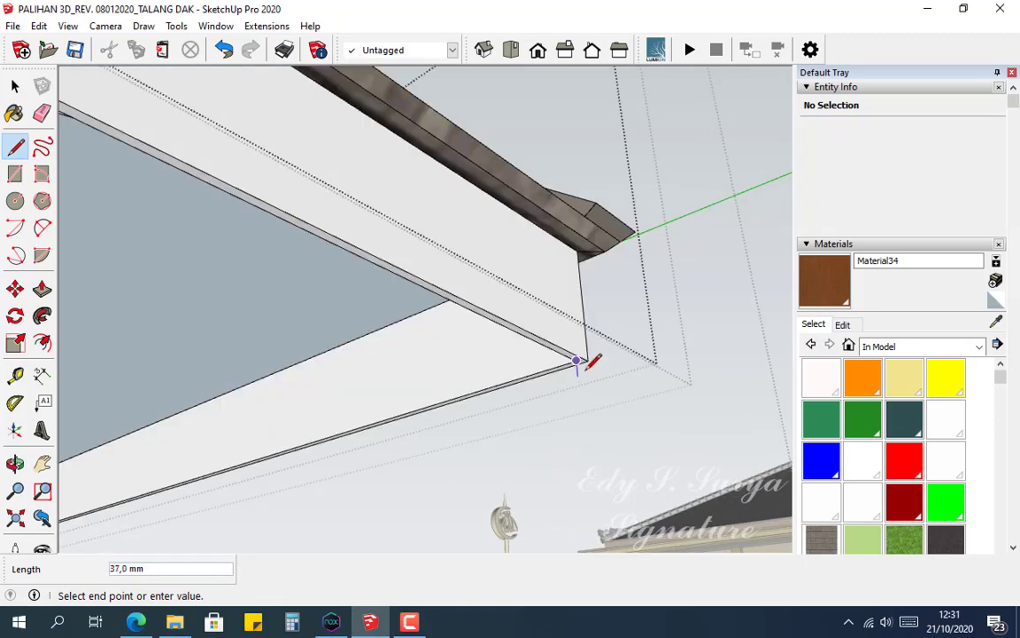
scroll(592, 358, "up", 2)
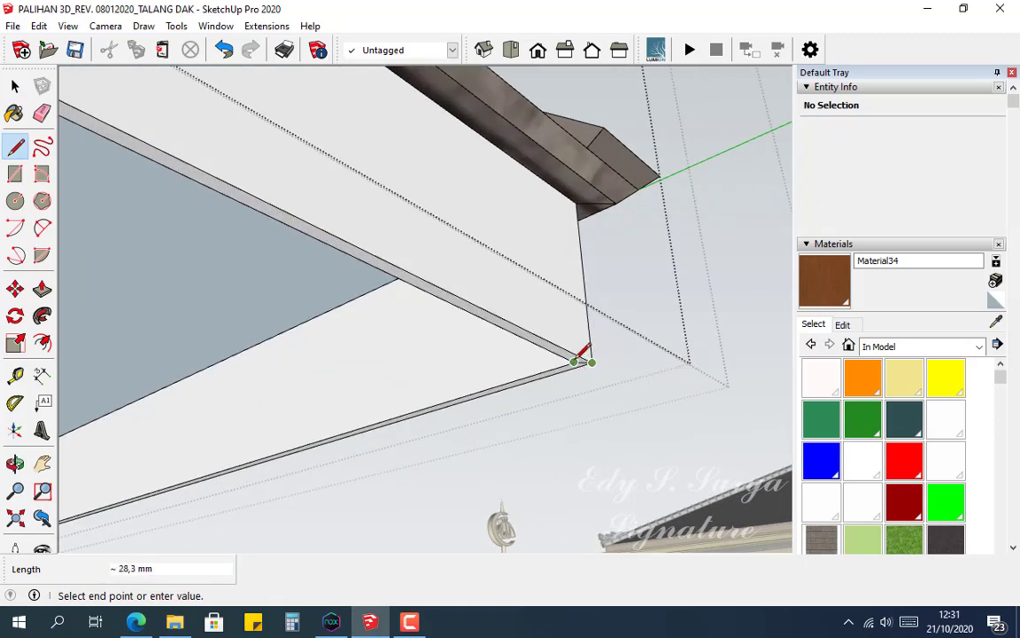
Step: Try to paint the skirt roof's fascia with Material34 from outside its own group, and undo the paint
left_click(823, 297)
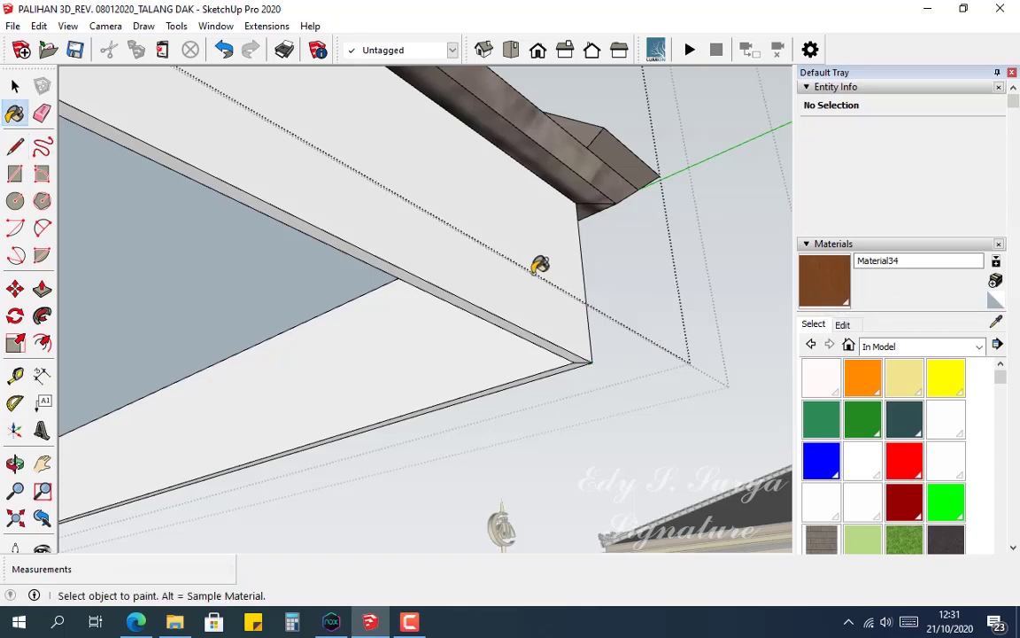
left_click(492, 240)
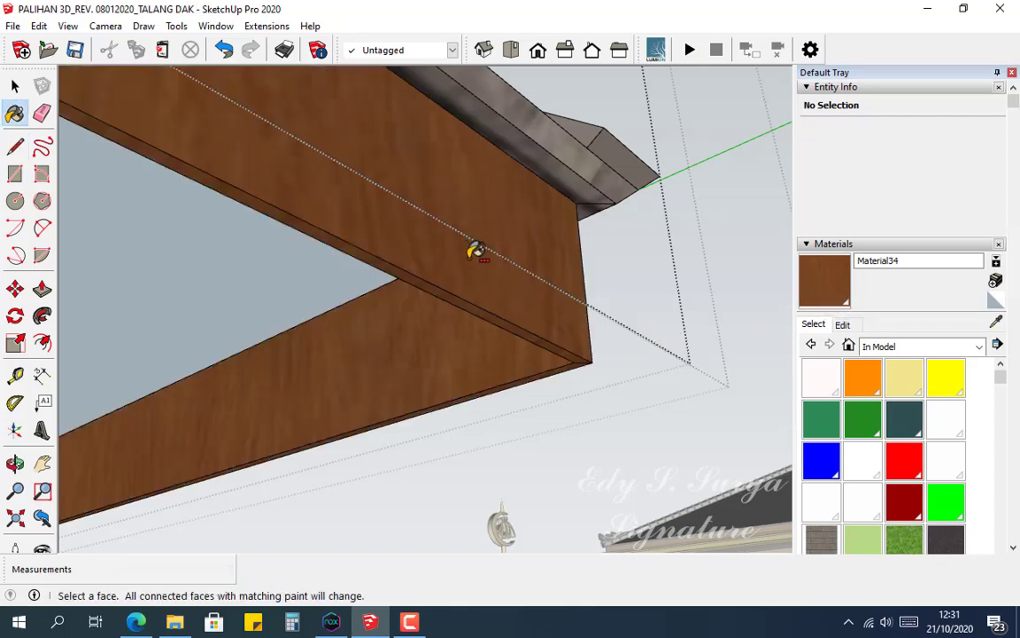
key("ctrl+z")
Step: Inside the skirt roof's fascia group, select all its geometry, draw a mitre line of about 28.3 mm across the underside corner and pick Material34
key("space")
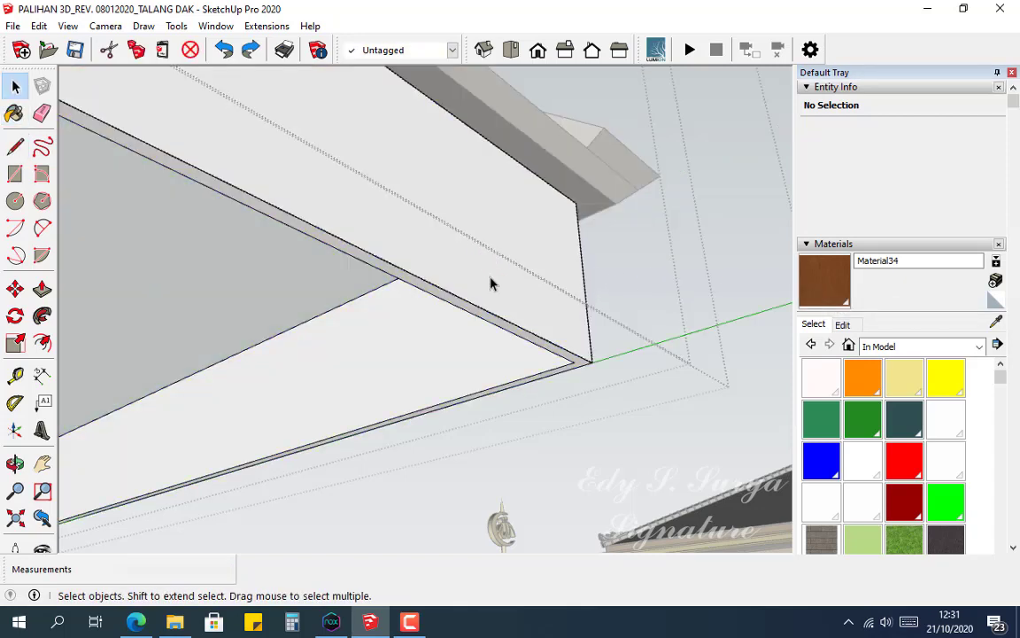
triple_click(492, 282)
key("l")
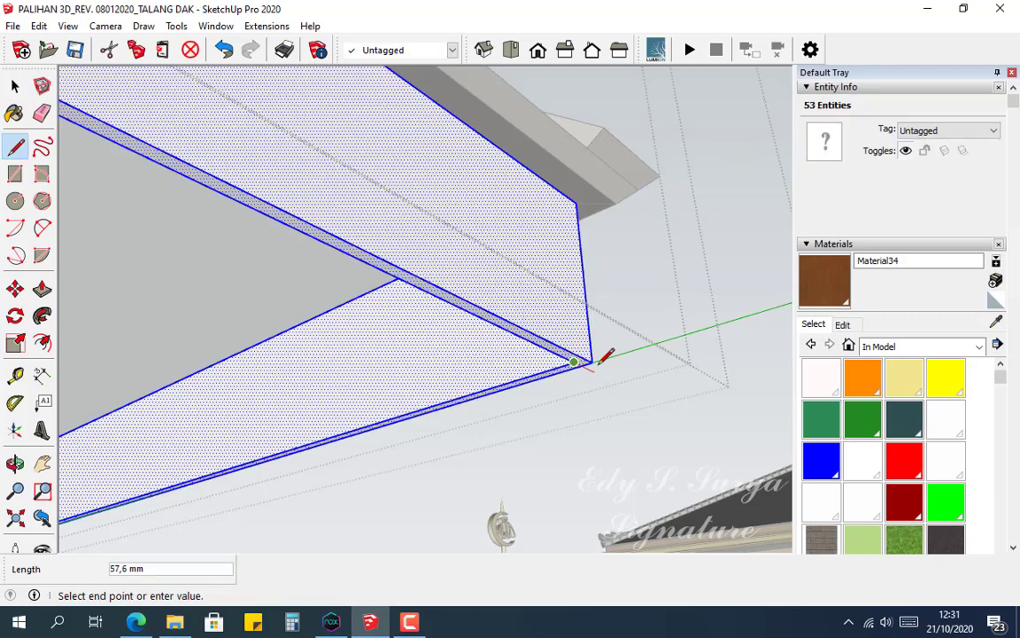
key("Escape")
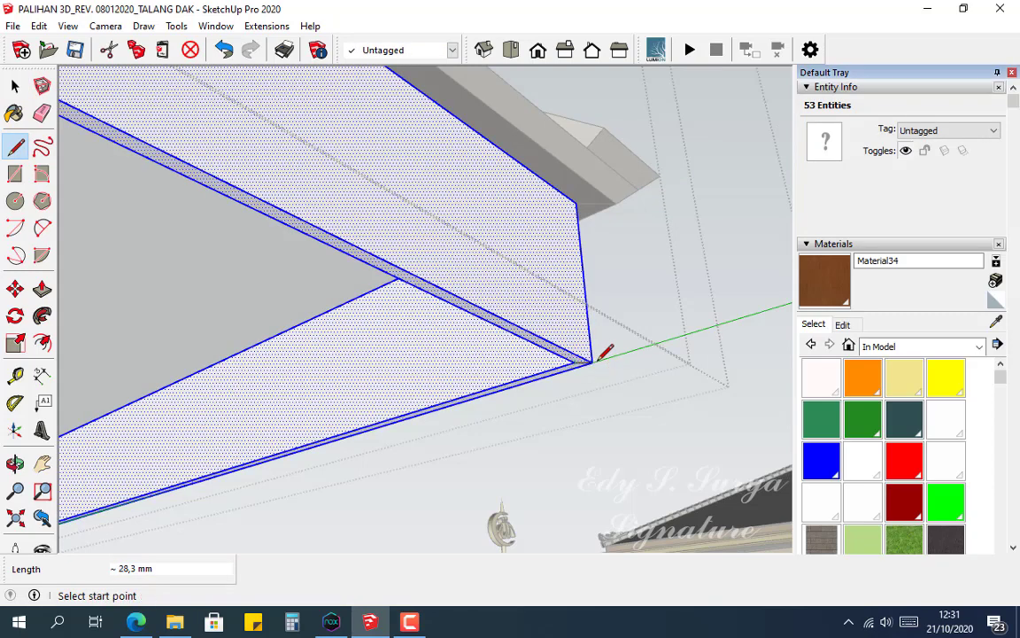
left_click(830, 307)
middle_click_drag(502, 298, 514, 296)
key("space")
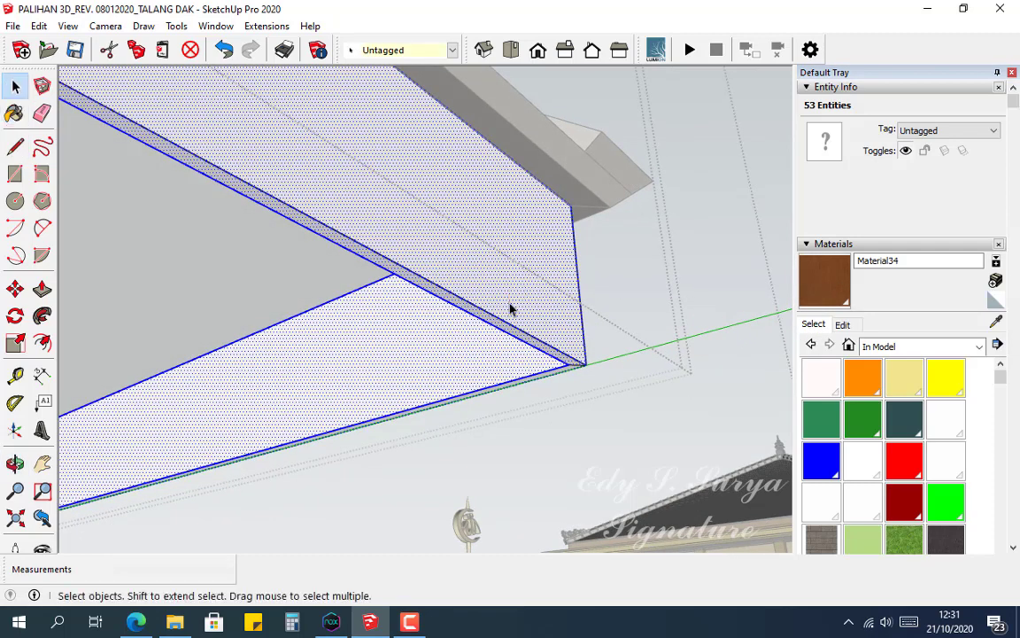
Step: Paint the skirt roof fascia's outer face with Material34 and try the same material on its underside strip
left_click(751, 303)
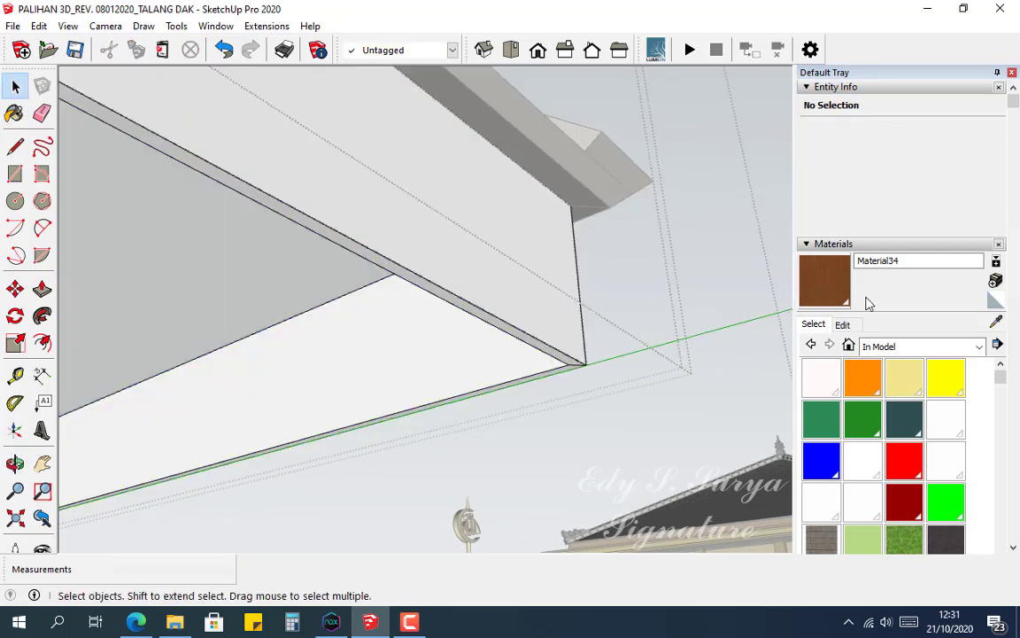
left_click(833, 295)
left_click(481, 281)
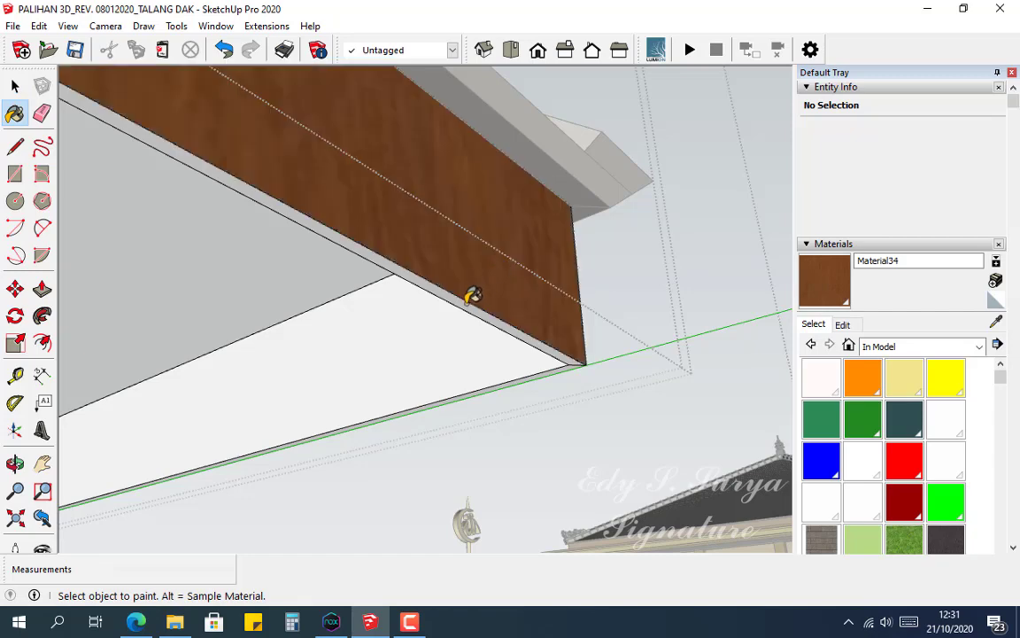
left_click(468, 301)
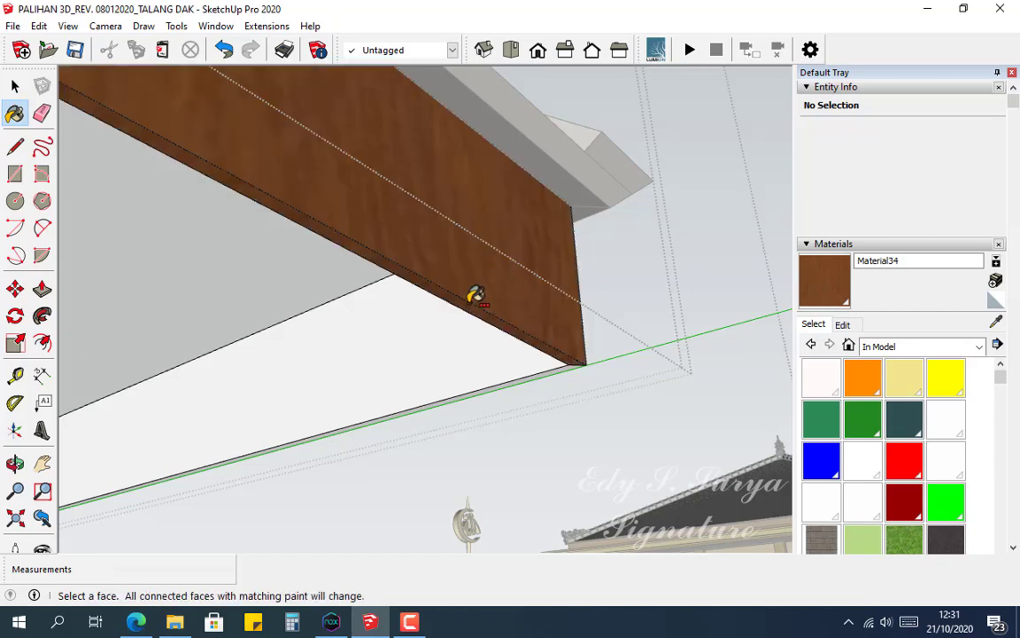
mouse_move(462, 284)
middle_mouse_down()
mouse_move(567, 287)
mouse_move(718, 319)
mouse_move(475, 230)
mouse_move(378, 252)
mouse_move(485, 262)
middle_mouse_up()
left_click(475, 229)
scroll(515, 258, "up", 3)
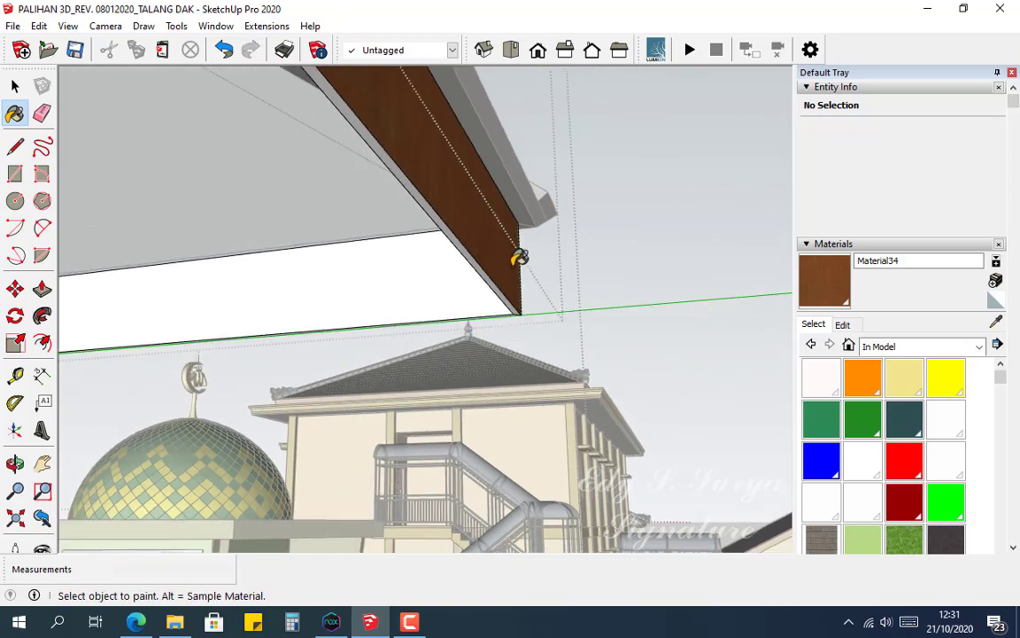
Step: Draw a mitre line of about 28.3 mm across the skirt fascia's other underside corner and paint the adjoining underside strip with Material34
scroll(515, 289, "up", 10)
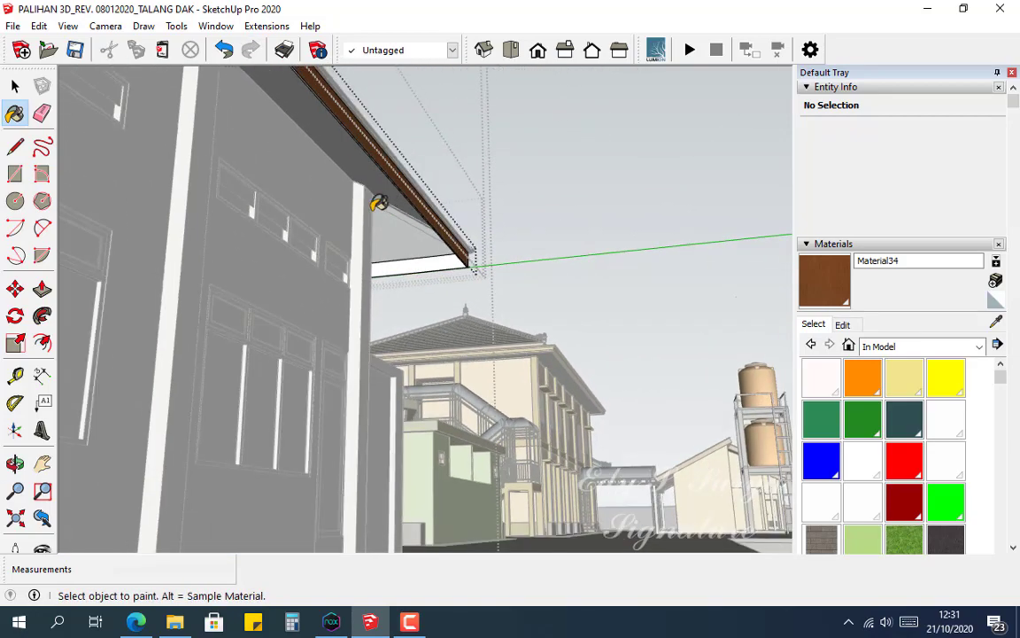
scroll(345, 187, "up", 5)
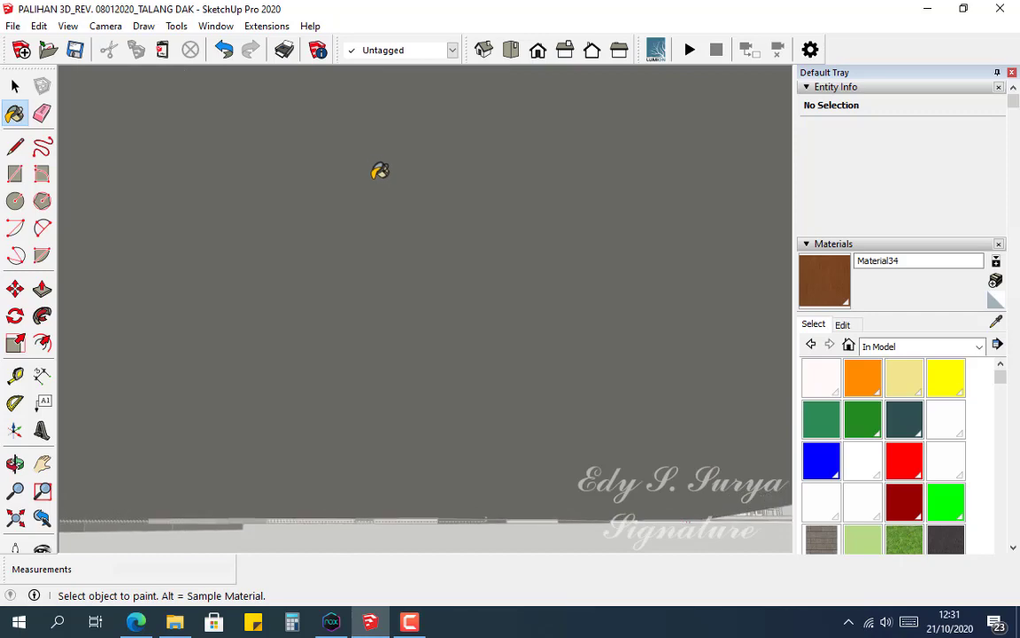
scroll(437, 251, "down", 8)
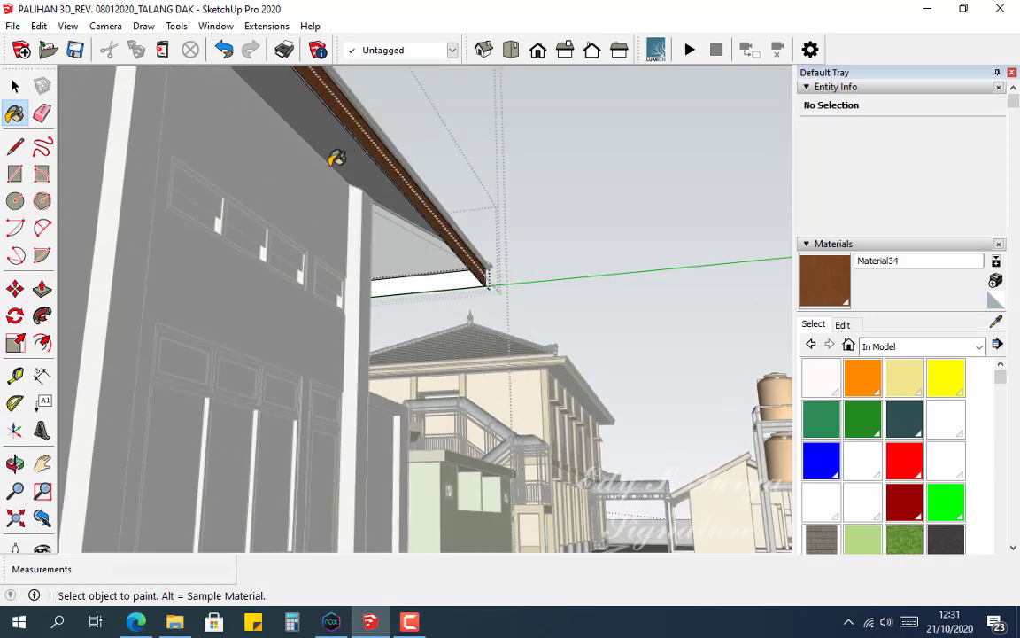
mouse_move(341, 301)
middle_mouse_down()
mouse_move(496, 279)
mouse_move(403, 382)
mouse_move(584, 241)
mouse_move(390, 282)
mouse_move(587, 280)
mouse_move(576, 264)
middle_mouse_up()
scroll(567, 261, "down", 6)
mouse_move(403, 251)
middle_mouse_down()
mouse_move(442, 241)
mouse_move(430, 205)
mouse_move(418, 209)
mouse_move(448, 160)
mouse_move(423, 177)
middle_mouse_up()
scroll(361, 225, "up", 3)
scroll(360, 226, "up", 8)
key("l")
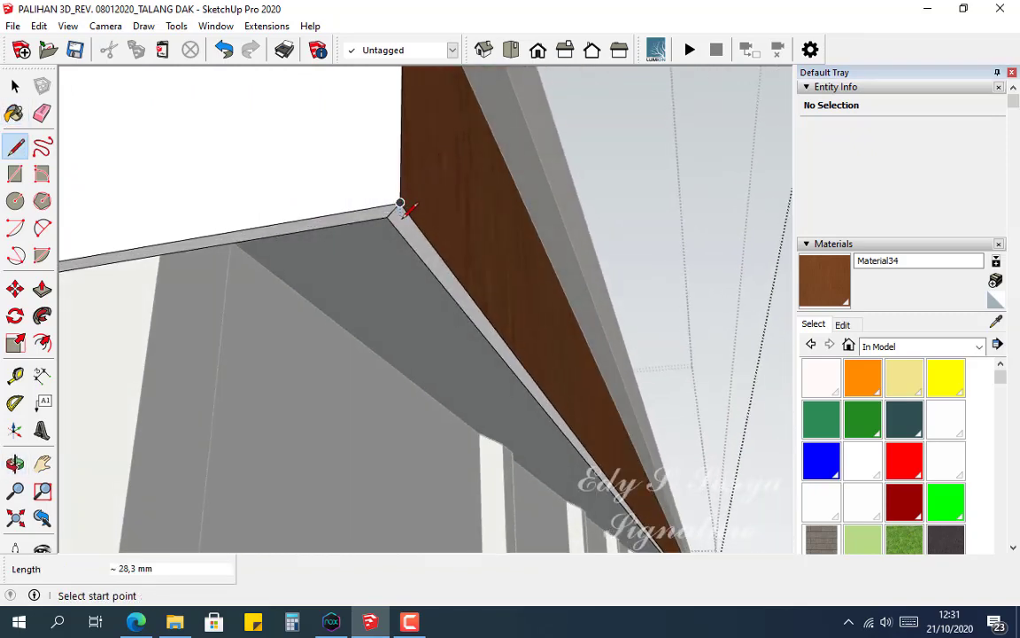
left_click(822, 290)
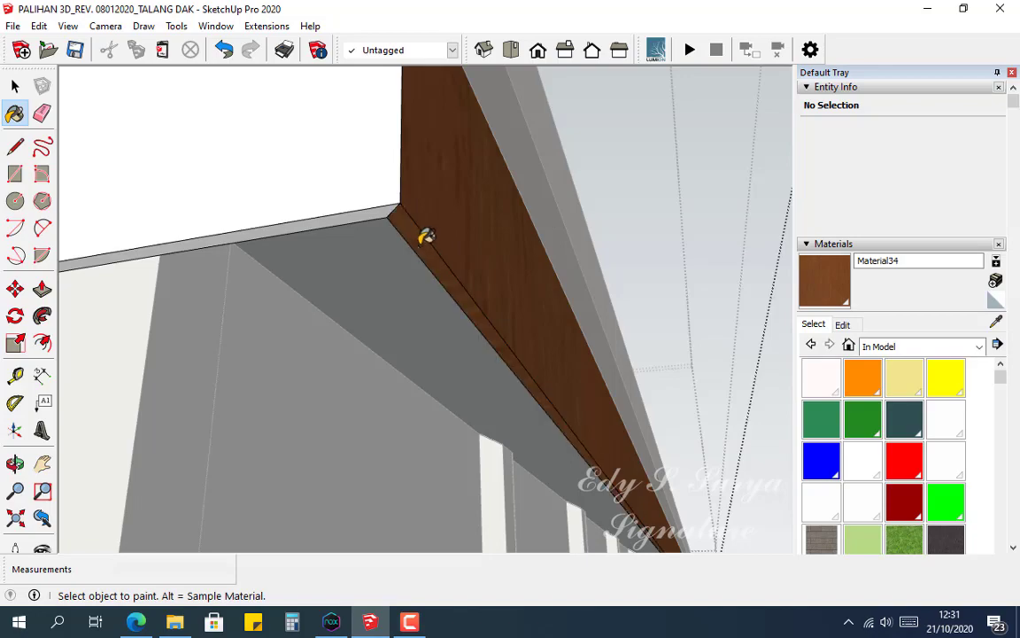
Step: Create a new wood material based on Material34 and paint the skirt roof's unpainted adjoining fascia face with it
mouse_move(421, 228)
middle_mouse_down()
mouse_move(523, 250)
mouse_move(366, 254)
mouse_move(524, 264)
mouse_move(450, 264)
middle_mouse_up()
scroll(544, 248, "down", 5)
key("space")
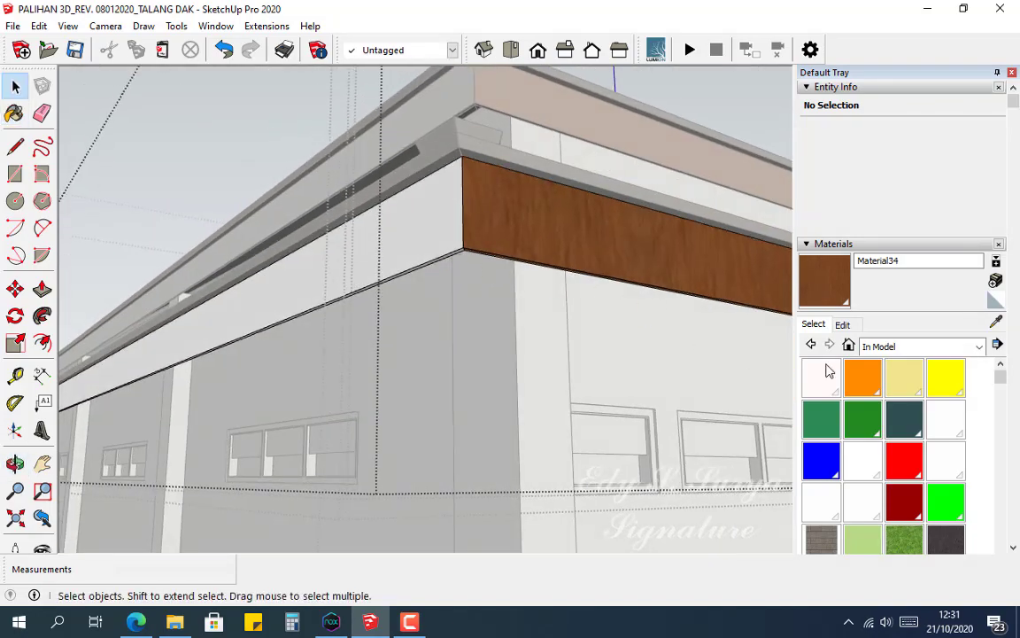
left_click(996, 282)
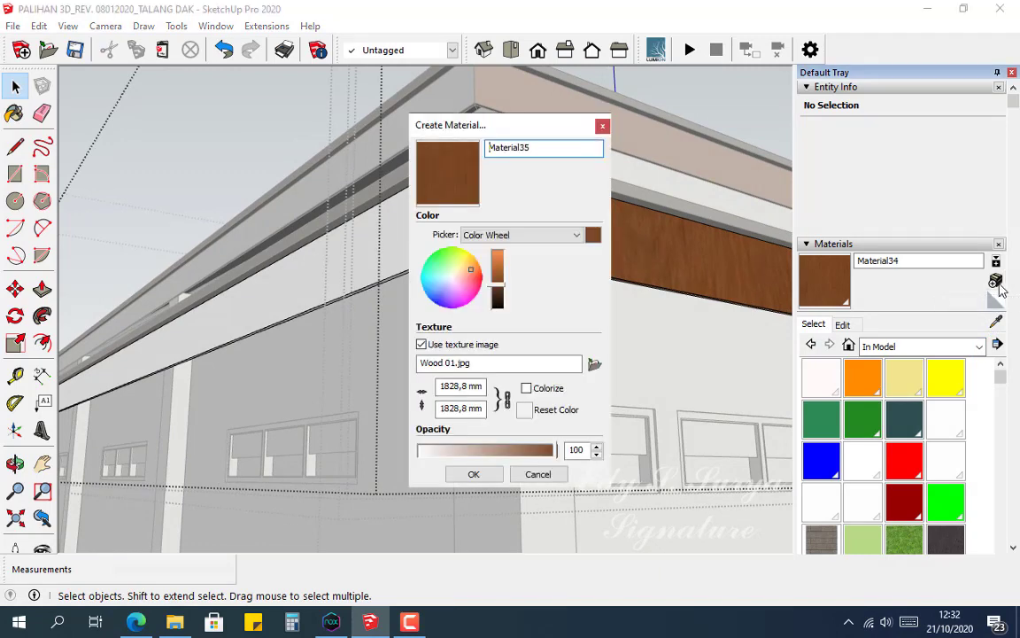
left_click(474, 475)
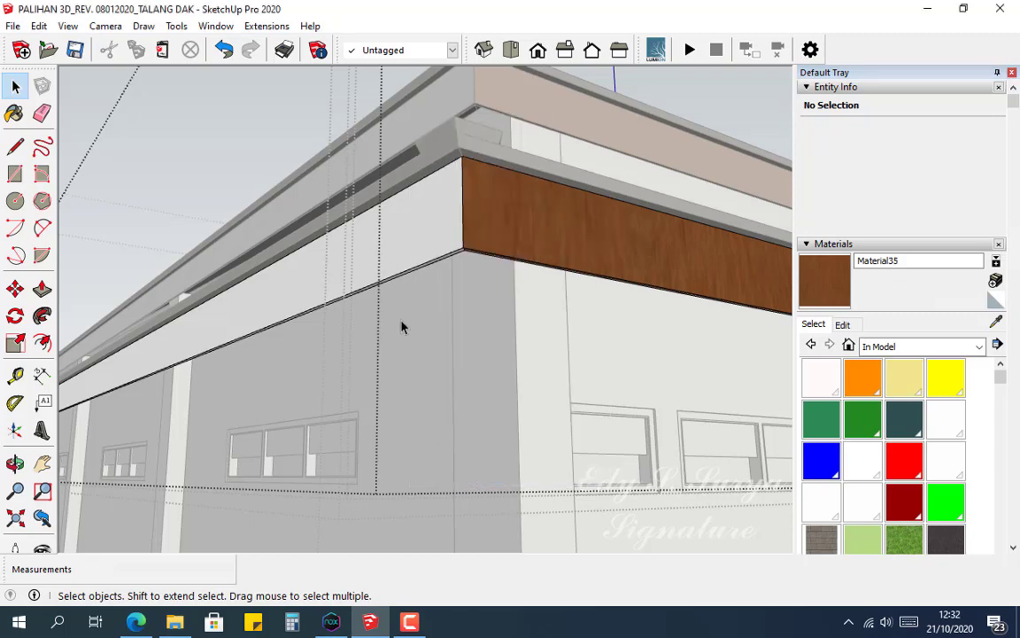
left_click(842, 284)
left_click(407, 218)
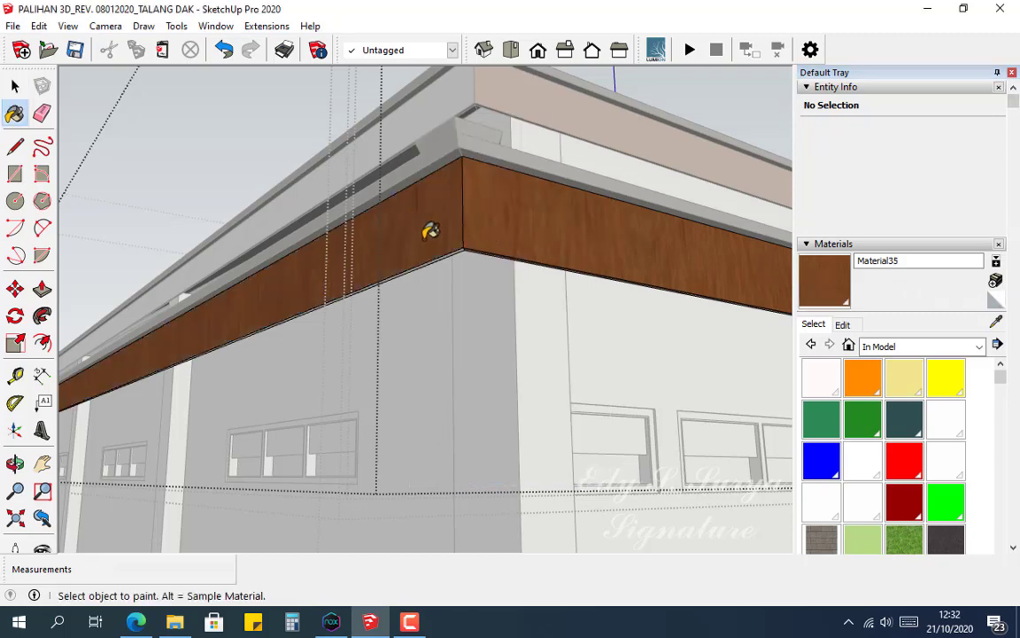
Step: Open the main upper roof's group beside its unpainted side fascia
middle_click_drag(430, 231, 501, 345)
key("space")
double_click(578, 116)
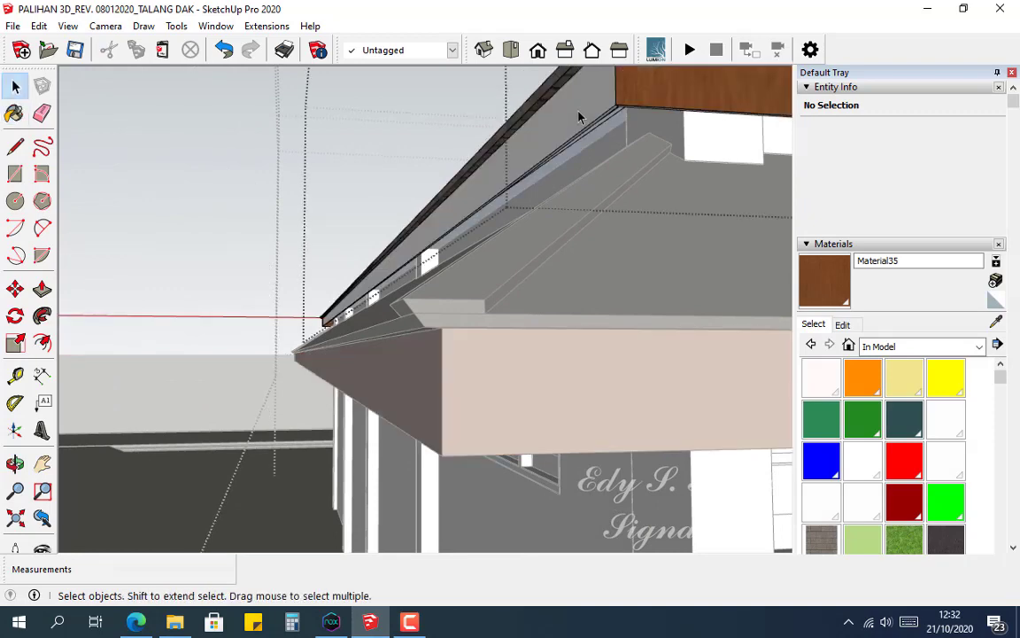
Step: Try to paint the main upper roof's side fascia with Material35 from outside the fascia's own group, and undo the paint
scroll(578, 116, "up", 2)
left_click(828, 290)
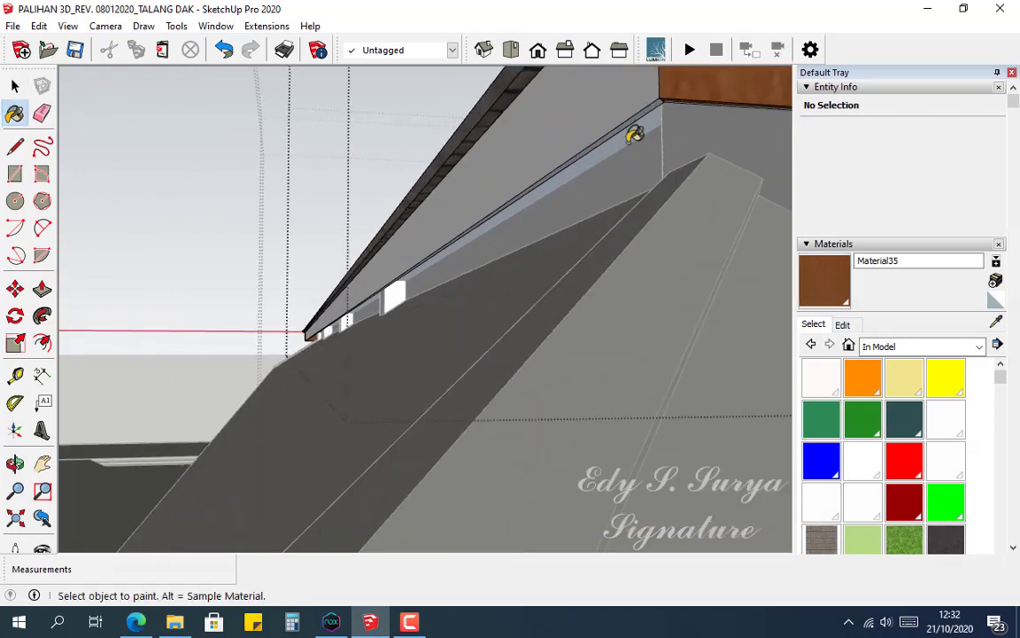
left_click(599, 115)
mouse_move(615, 130)
middle_mouse_down()
mouse_move(574, 120)
mouse_move(394, 130)
mouse_move(401, 140)
middle_mouse_up()
key("ctrl+z")
Step: Inside the main upper roof's fascia group, select the side face and paint it with Material35
key("space")
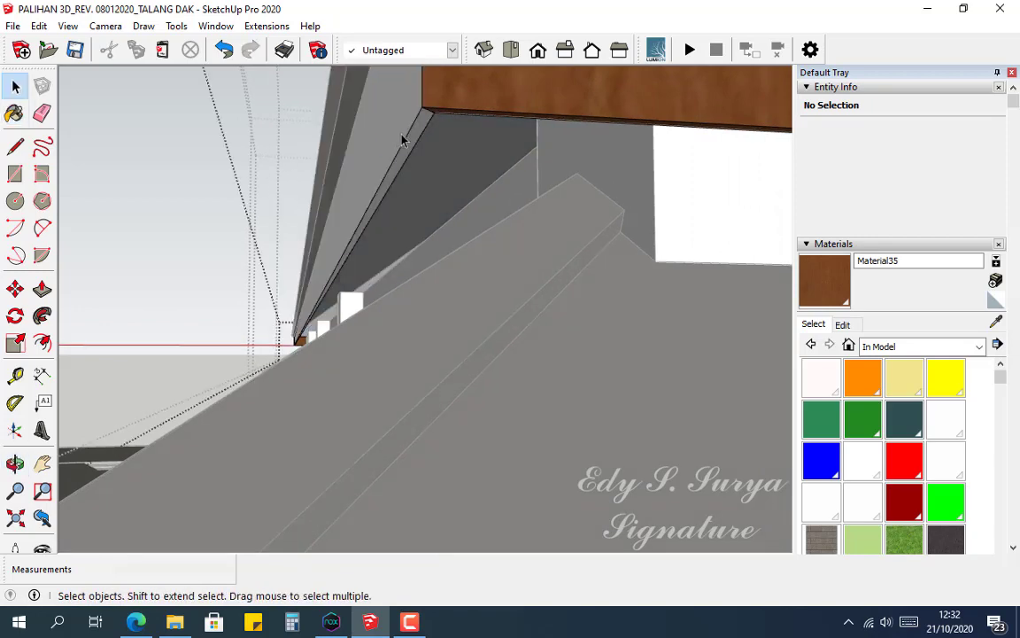
middle_click_drag(606, 202, 586, 204)
left_click(825, 282)
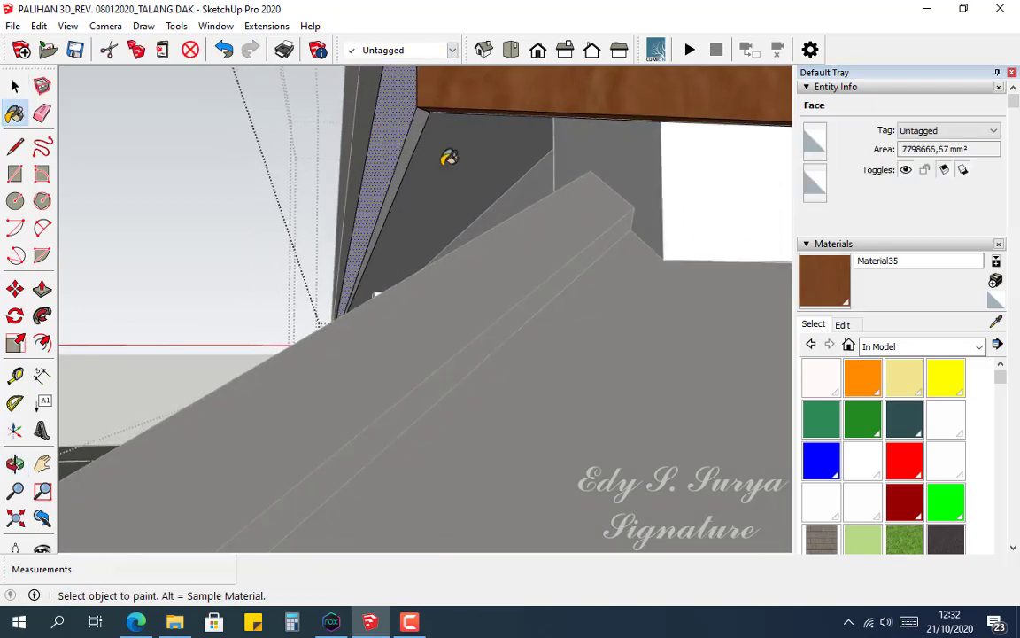
left_click(402, 128)
Step: Open the porch's upper roof group for editing
mouse_move(405, 148)
middle_mouse_down()
mouse_move(237, 177)
mouse_move(274, 193)
mouse_move(835, 256)
middle_mouse_up()
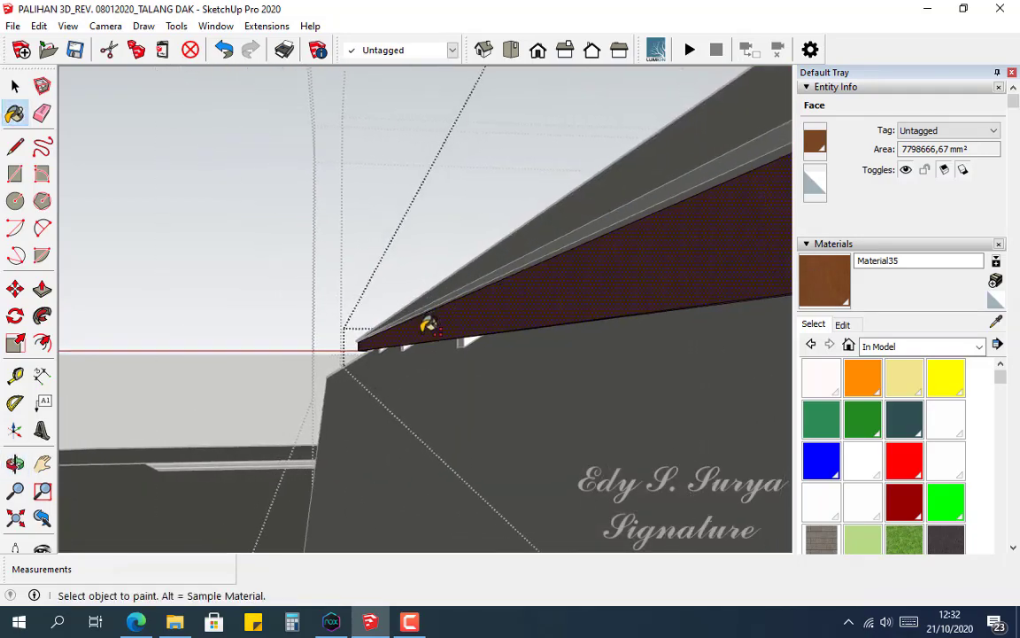
scroll(428, 325, "down", 3)
middle_click_drag(503, 292, 655, 305)
mouse_move(423, 322)
middle_mouse_down()
mouse_move(763, 331)
mouse_move(824, 406)
middle_mouse_up()
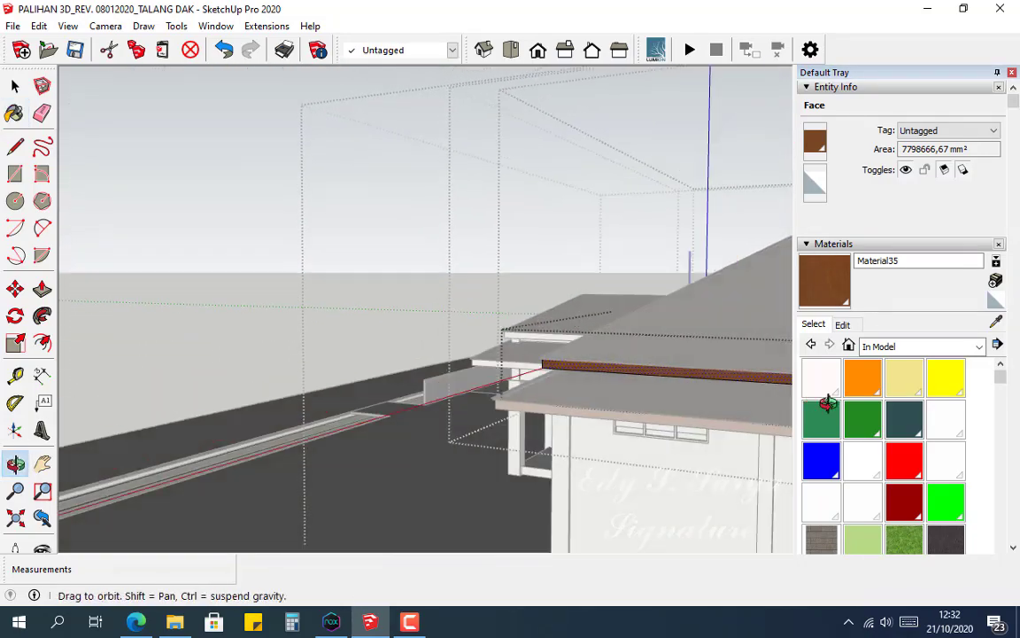
scroll(622, 370, "up", 6)
scroll(428, 313, "up", 3)
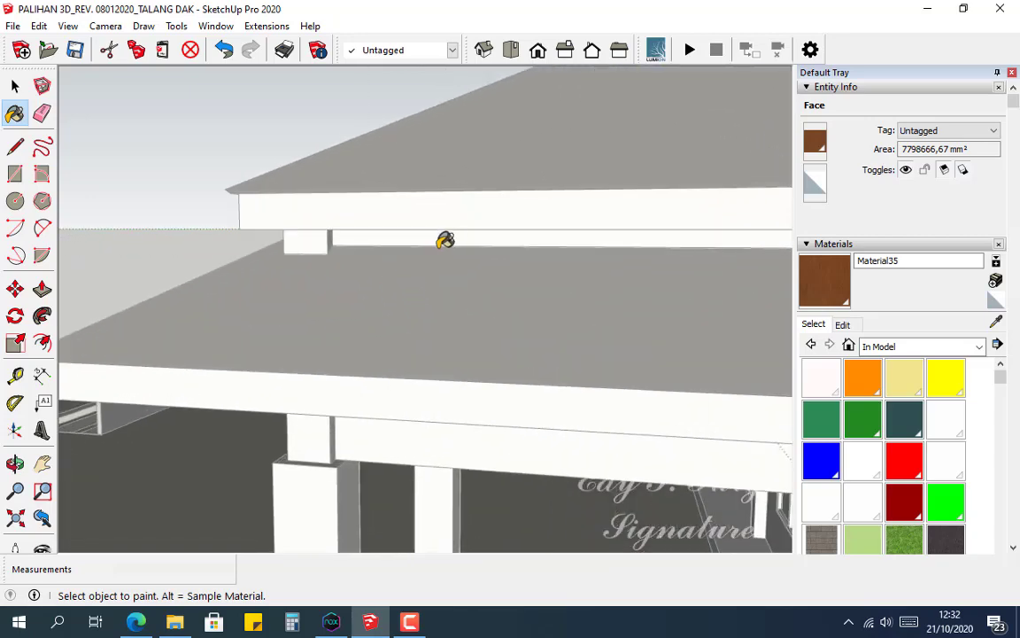
middle_click_drag(446, 239, 255, 235)
middle_click_drag(326, 267, 651, 396, "shift")
middle_click_drag(310, 239, 633, 262, "shift")
scroll(633, 262, "down", 1)
key("space")
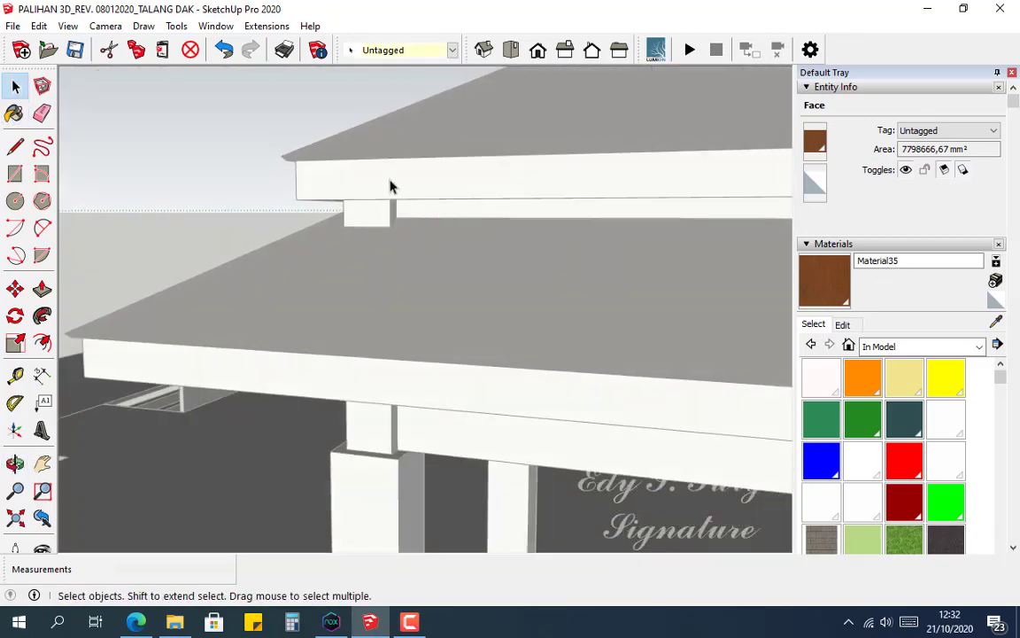
double_click(388, 178)
Step: Inside the porch upper roof's fascia group, select one side face and paint that side and its underside with Material35
scroll(367, 181, "up", 2)
middle_click_drag(594, 194, 971, 148)
scroll(347, 253, "up", 3)
double_click(330, 211)
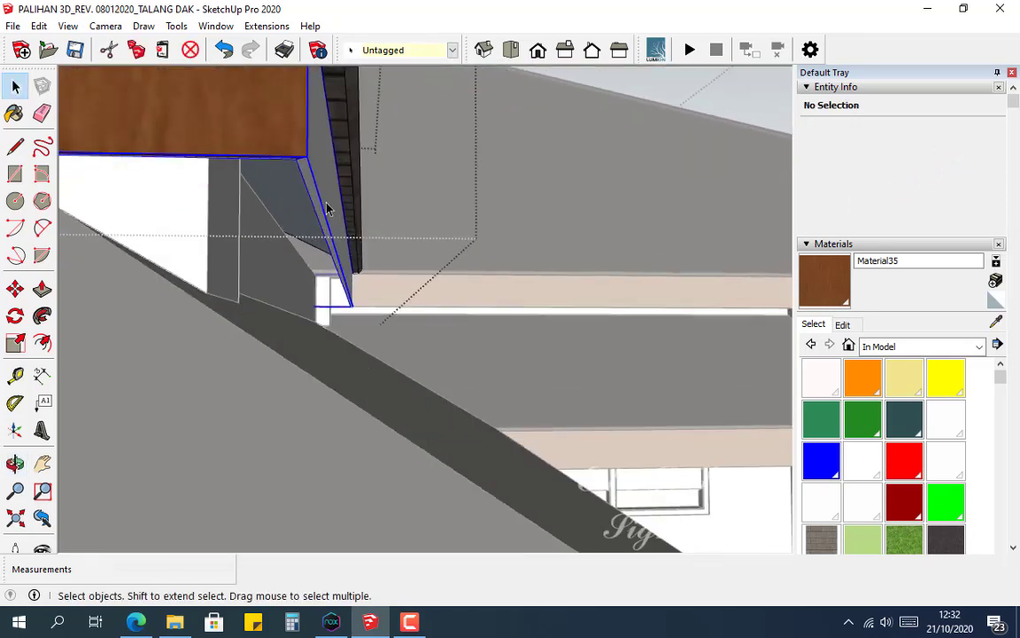
left_click(326, 202)
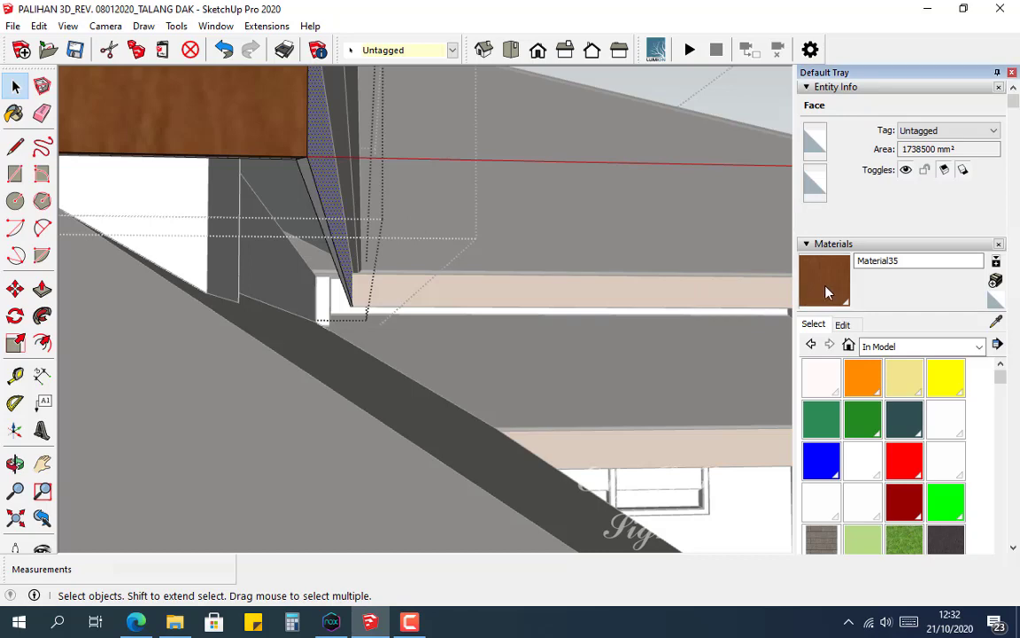
left_click(807, 294)
left_click(336, 212)
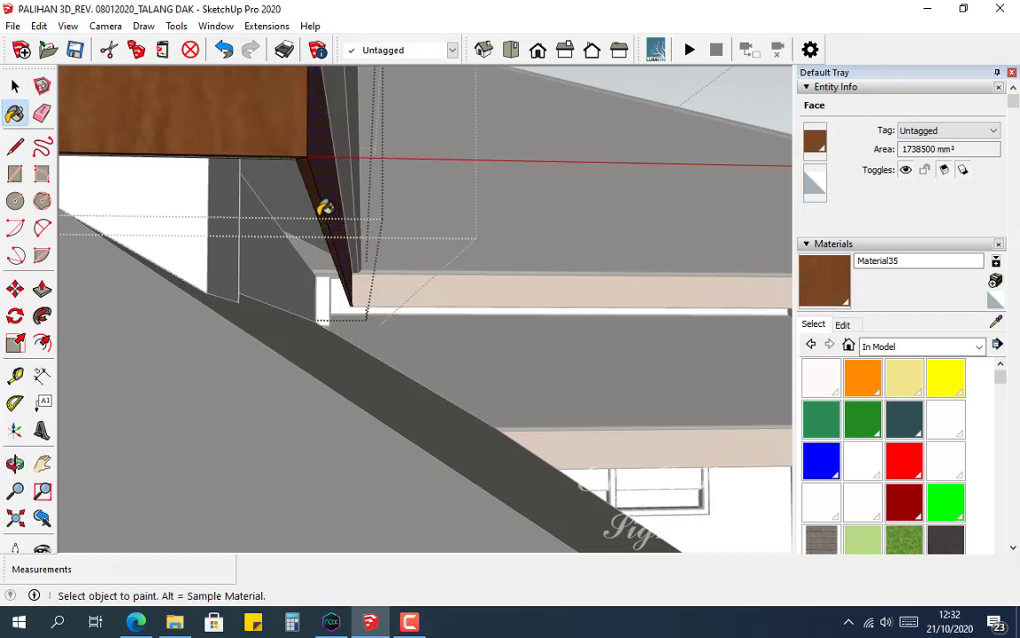
Step: Open the porch lower roof's fascia group, select one side face and paint that side and its underside with Material35
mouse_move(325, 208)
middle_mouse_down()
mouse_move(383, 216)
mouse_move(307, 199)
middle_mouse_up()
mouse_move(428, 290)
middle_mouse_down()
mouse_move(302, 303)
mouse_move(406, 235)
mouse_move(312, 320)
mouse_move(303, 253)
mouse_move(292, 330)
mouse_move(291, 303)
middle_mouse_up()
key("space")
scroll(292, 329, "up", 3)
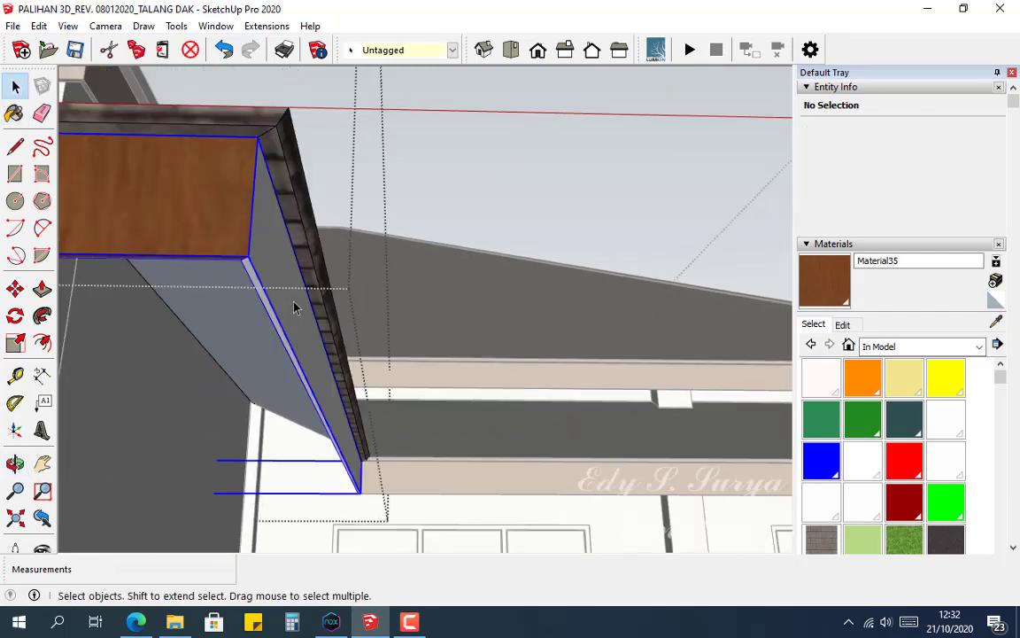
double_click(295, 307)
left_click(292, 298)
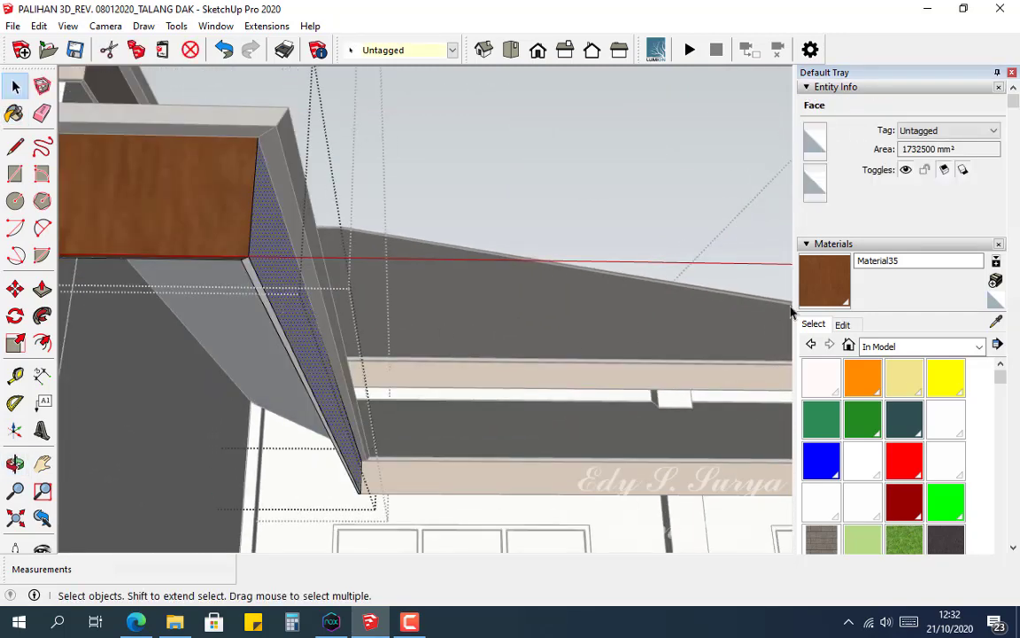
key("b")
left_click(298, 310)
mouse_move(298, 310)
middle_mouse_down()
mouse_move(276, 310)
mouse_move(353, 307)
mouse_move(251, 289)
middle_mouse_up()
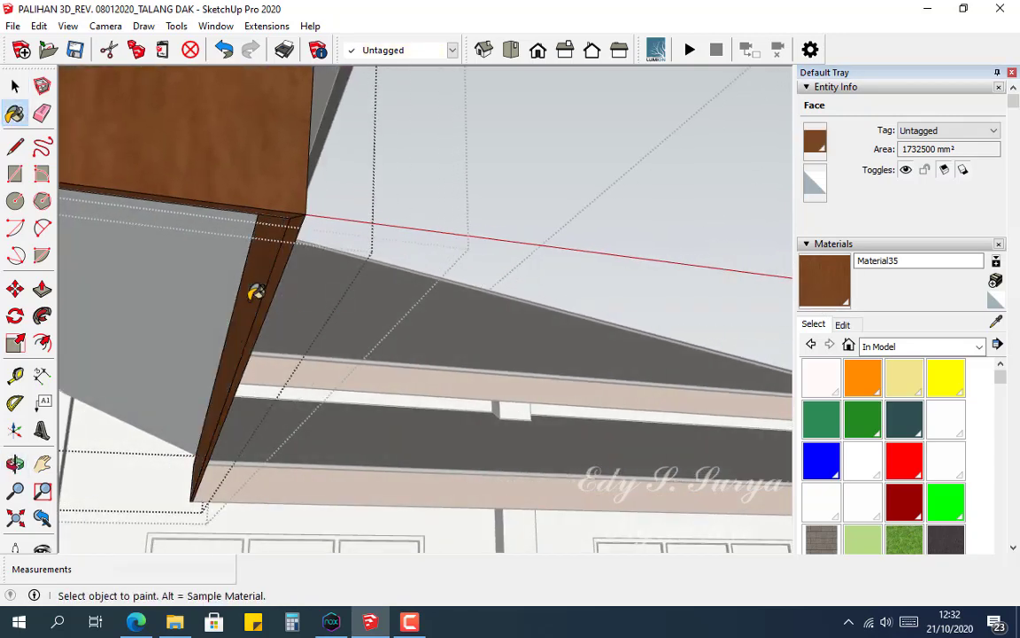
Step: Paint the outer and inner faces of the lower porch fascia's opposite side with Material35
scroll(513, 321, "down", 4)
scroll(513, 335, "up", 5)
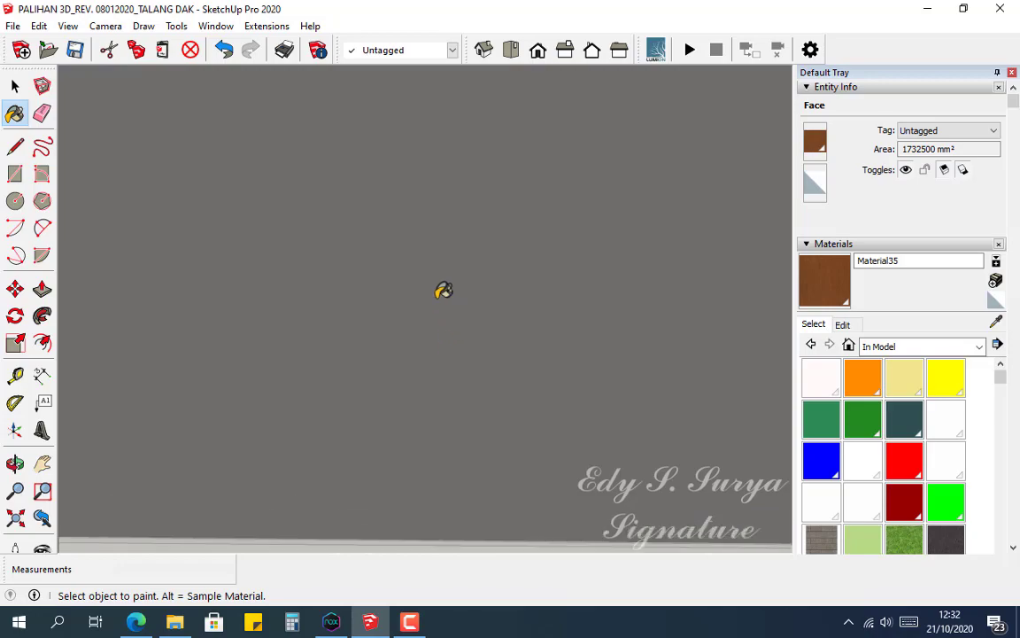
scroll(458, 289, "down", 5)
mouse_move(471, 287)
middle_mouse_down()
mouse_move(290, 350)
mouse_move(257, 319)
middle_mouse_up()
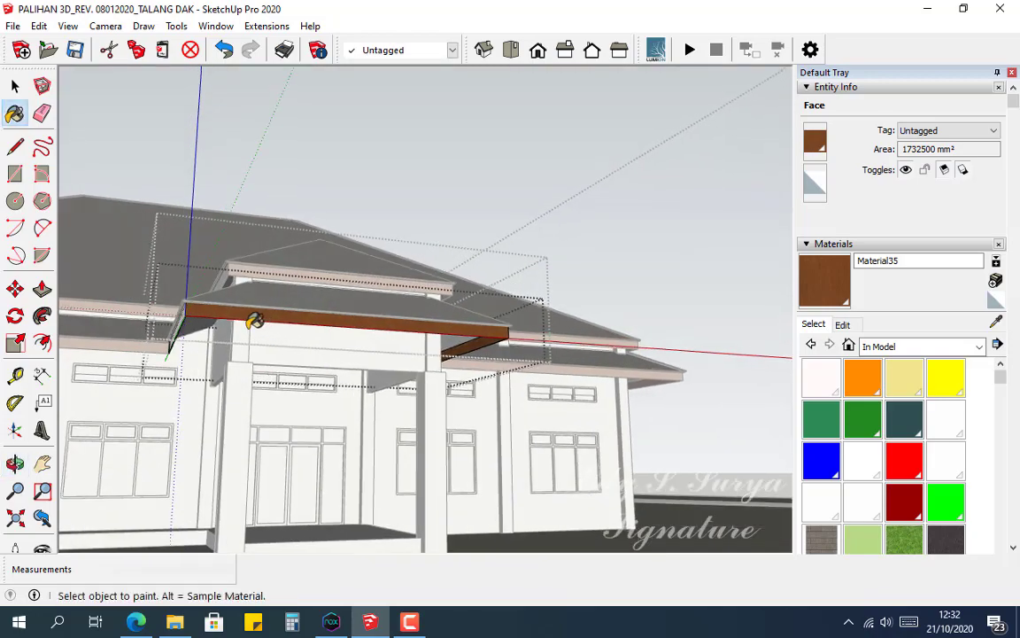
scroll(381, 359, "up", 6)
left_click(365, 379)
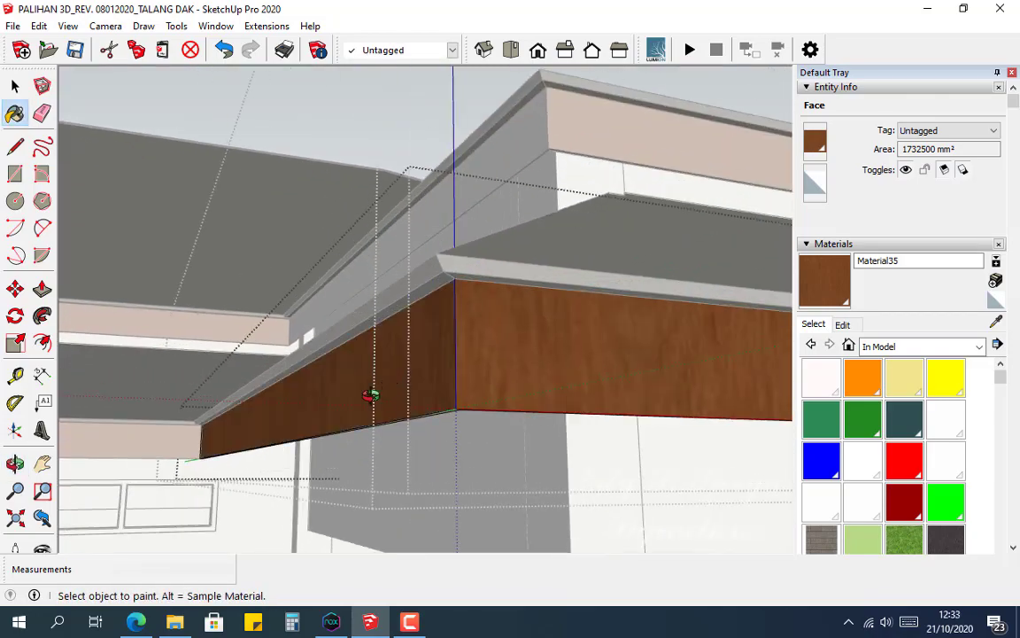
middle_click_drag(375, 391, 256, 345)
scroll(400, 432, "up", 5)
left_click(358, 405)
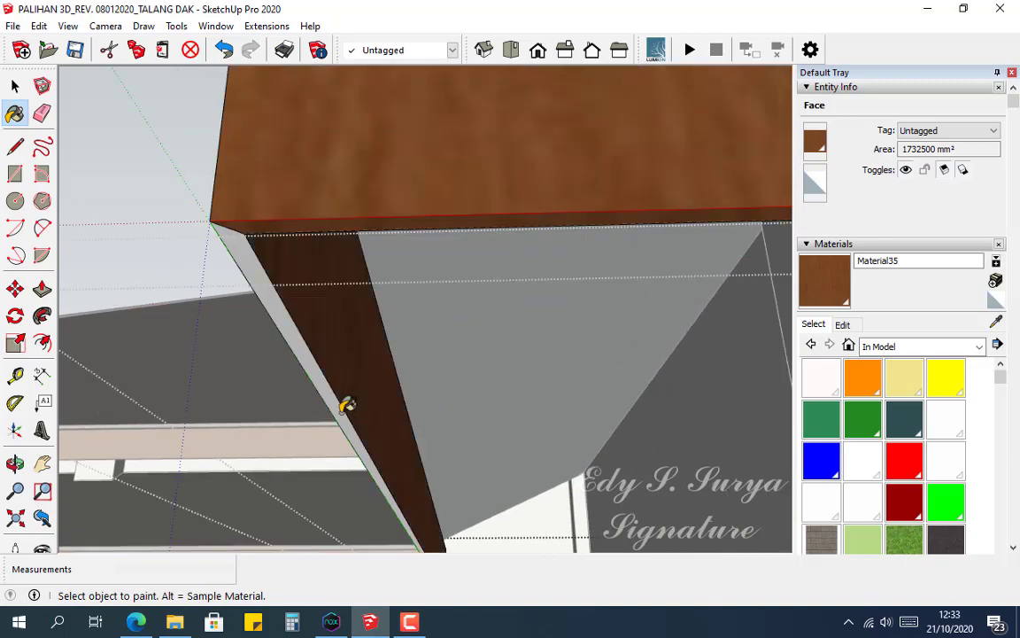
Step: Reopen the lower porch roof's fascia group and paint the outer face and underside of its opposite side with Material35
mouse_move(346, 403)
middle_mouse_down()
mouse_move(391, 328)
mouse_move(415, 514)
mouse_move(487, 439)
mouse_move(683, 315)
mouse_move(538, 352)
mouse_move(481, 189)
middle_mouse_up()
key("space")
left_click(495, 208)
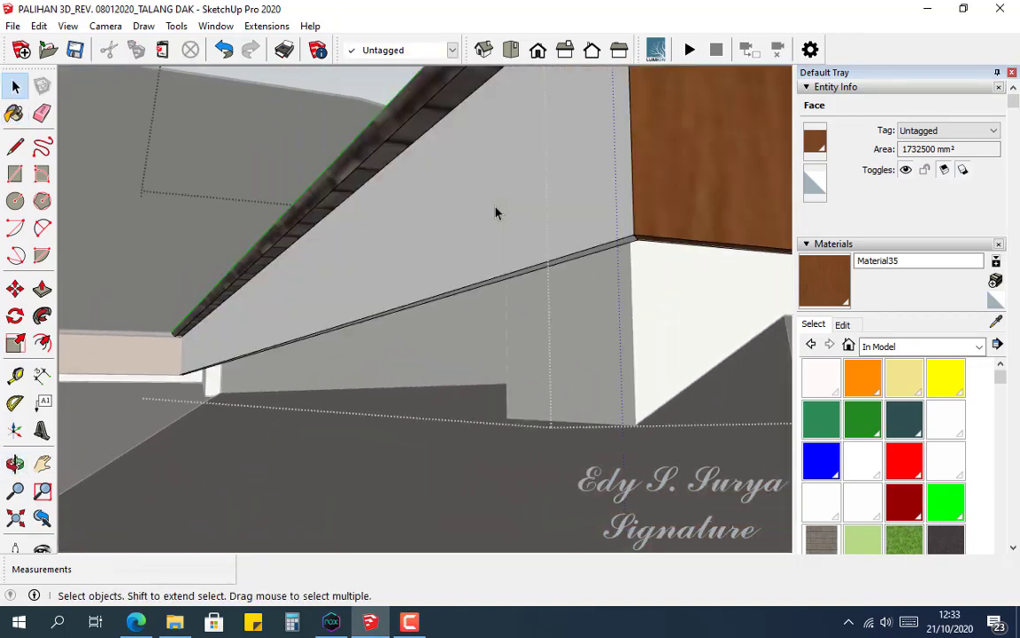
scroll(506, 212, "up", 3)
middle_click_drag(584, 243, 718, 263)
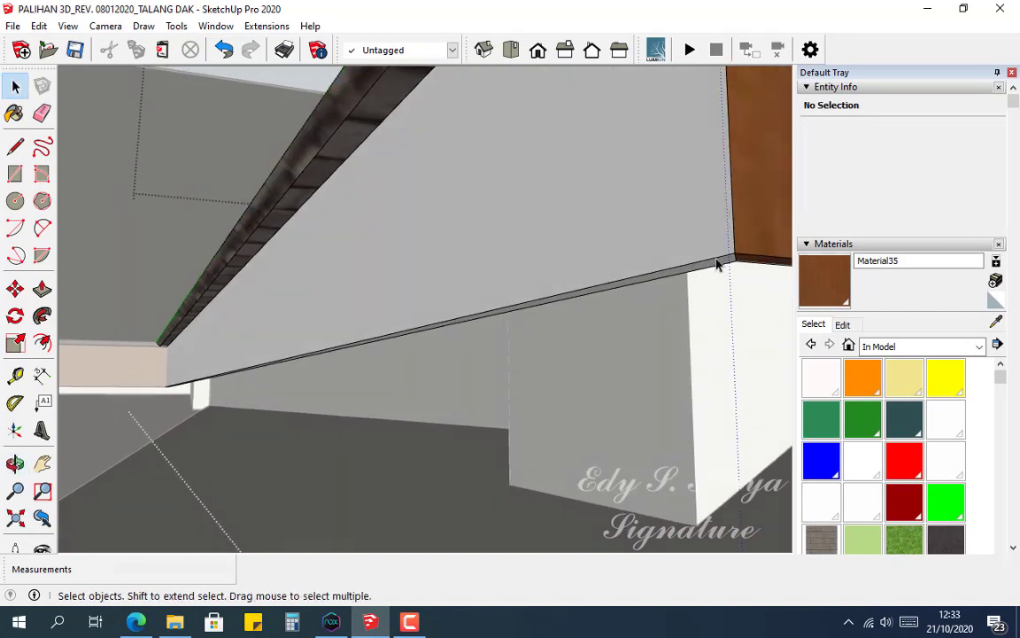
left_click(667, 232)
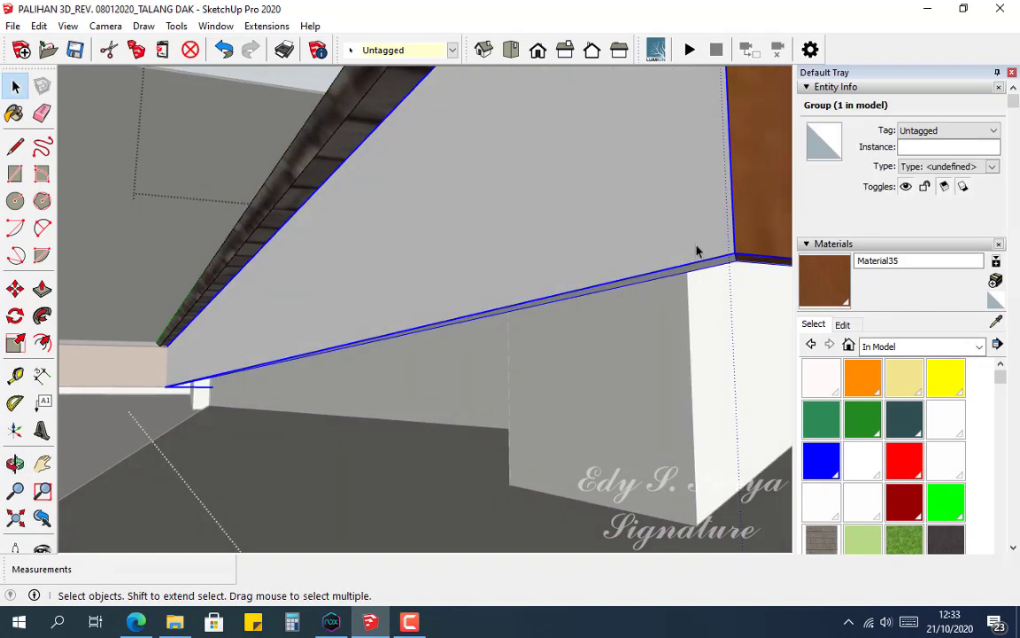
middle_click_drag(474, 306, 433, 290)
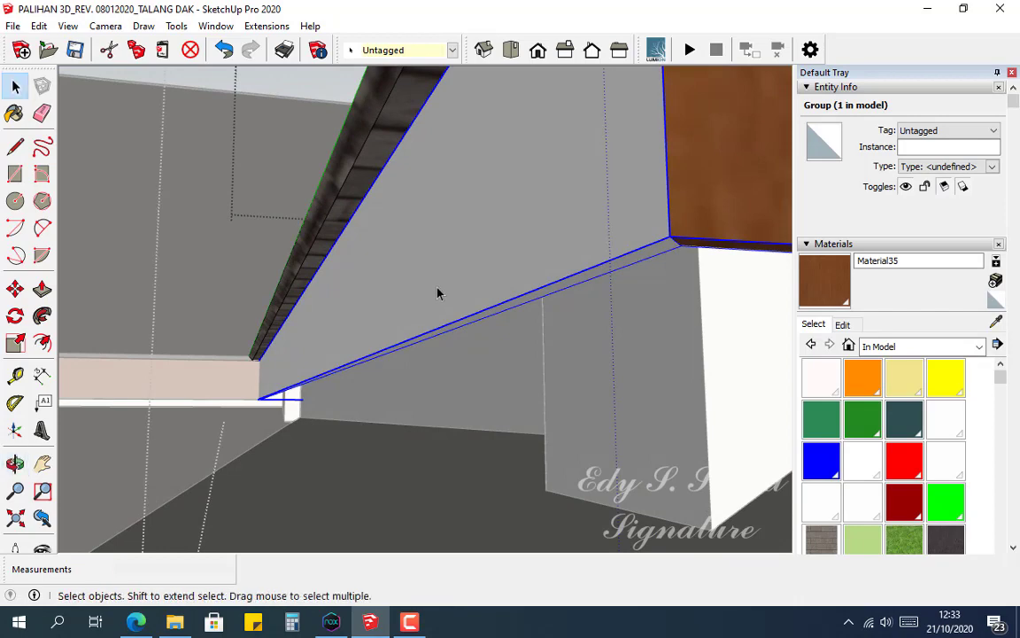
double_click(439, 292)
left_click(821, 296)
left_click(519, 212)
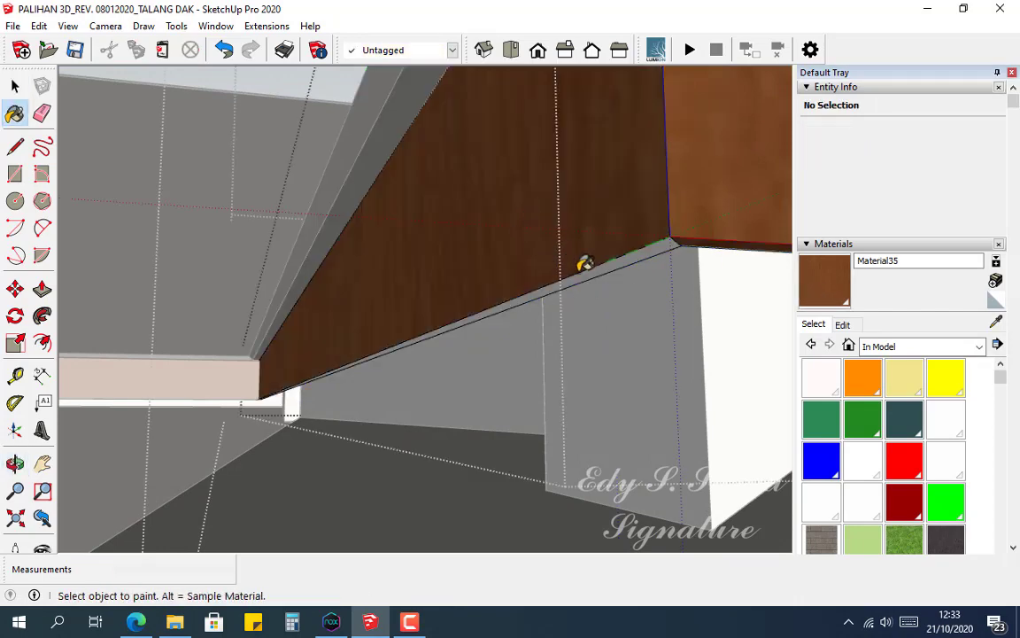
left_click(582, 276)
middle_click_drag(581, 276, 377, 237)
left_click(617, 274)
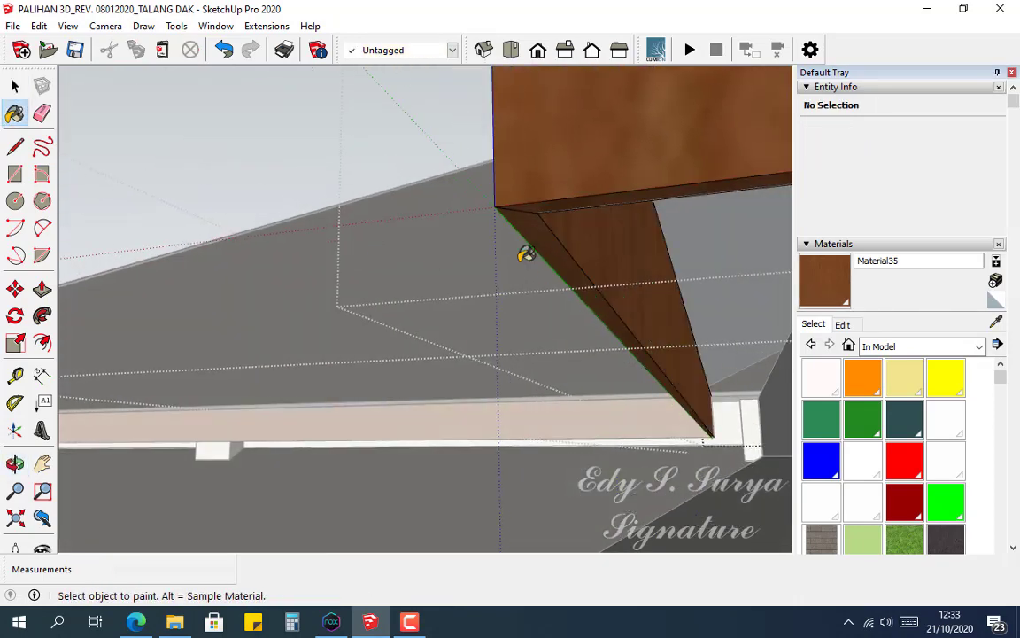
Step: Open the porch's upper roof group and its fascia group for editing at the unpainted side
mouse_move(526, 257)
middle_mouse_down()
mouse_move(766, 276)
mouse_move(449, 362)
mouse_move(539, 348)
mouse_move(380, 382)
mouse_move(438, 312)
middle_mouse_up()
key("space")
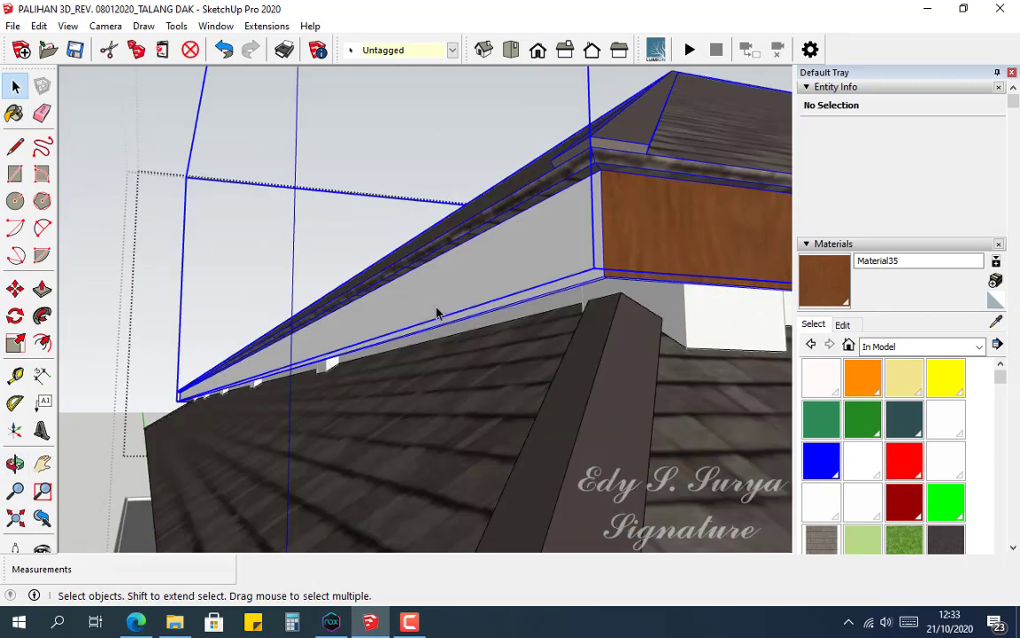
double_click(448, 307)
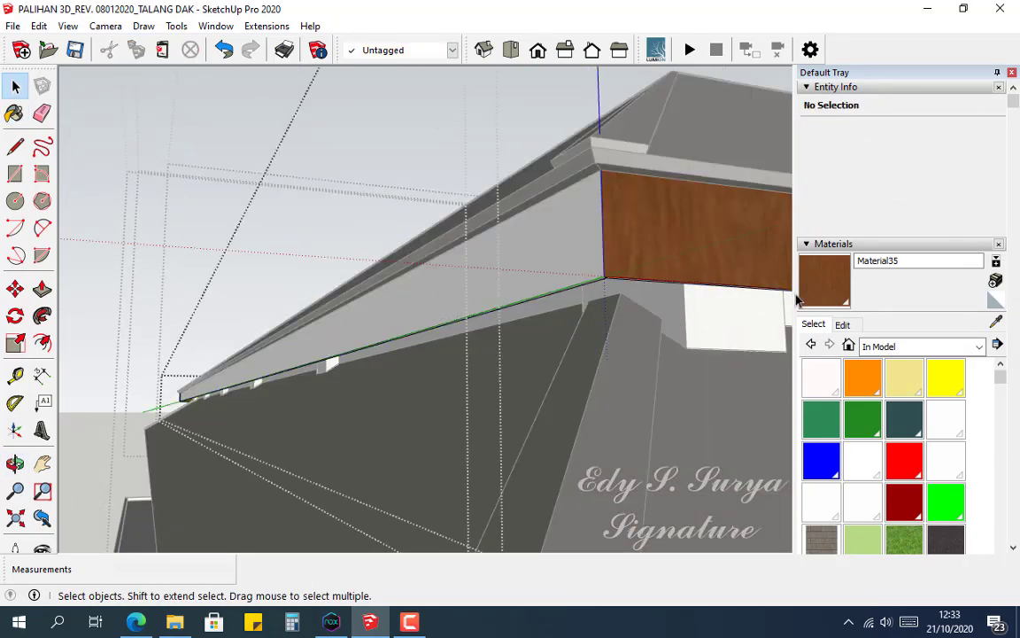
key("b")
mouse_move(720, 280)
middle_mouse_down()
mouse_move(387, 262)
mouse_move(538, 282)
mouse_move(458, 282)
mouse_move(561, 237)
mouse_move(696, 265)
mouse_move(392, 278)
mouse_move(315, 426)
mouse_move(513, 250)
mouse_move(542, 360)
mouse_move(412, 167)
mouse_move(330, 234)
mouse_move(364, 278)
mouse_move(330, 235)
mouse_move(433, 268)
middle_mouse_up()
left_click(555, 257)
key("space")
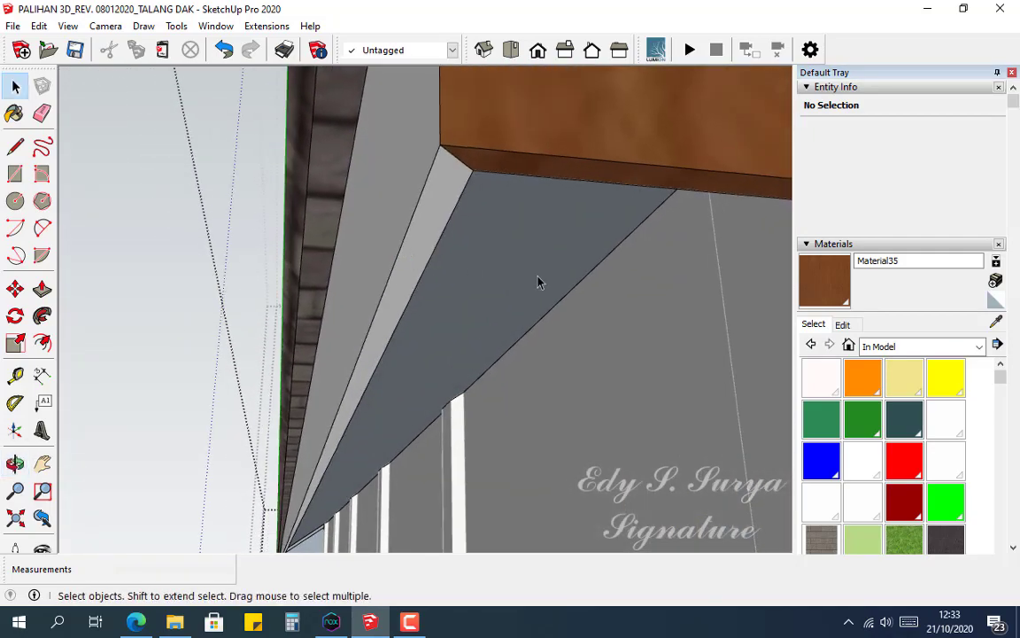
left_click(824, 297)
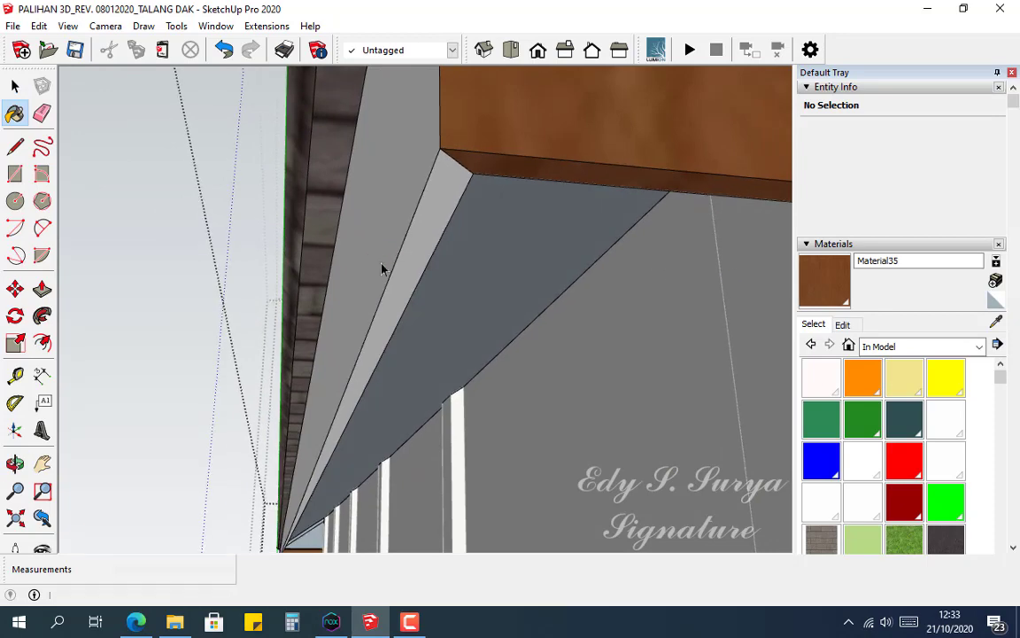
key("space")
middle_click_drag(383, 262, 387, 252)
Step: Select the unpainted side face of the upper porch fascia, paint it and its underside with Material35, and leave the group
left_click(511, 249)
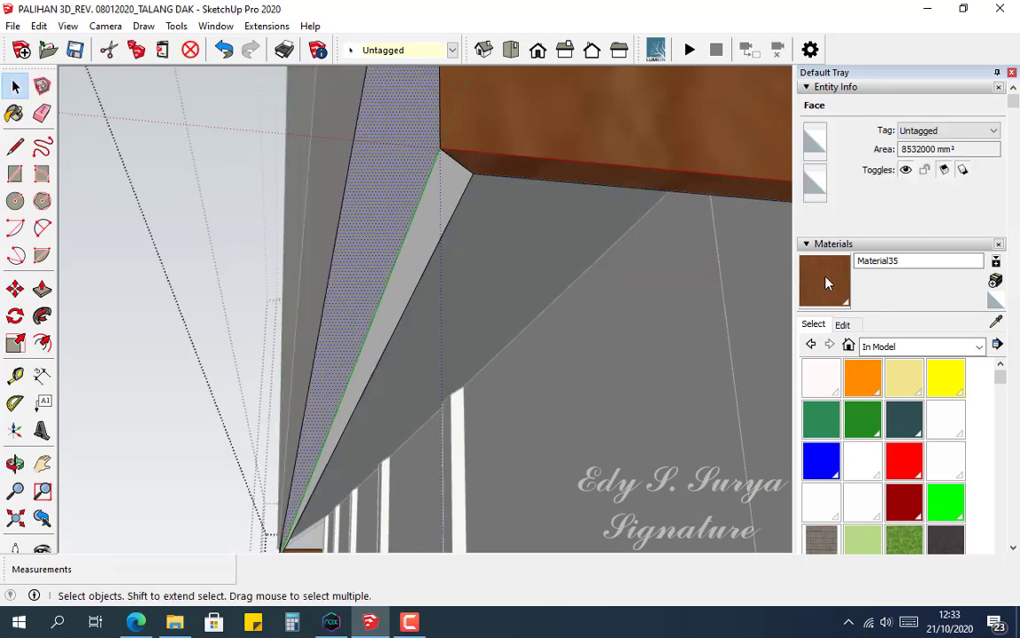
key("b")
left_click(383, 234)
left_click(375, 265)
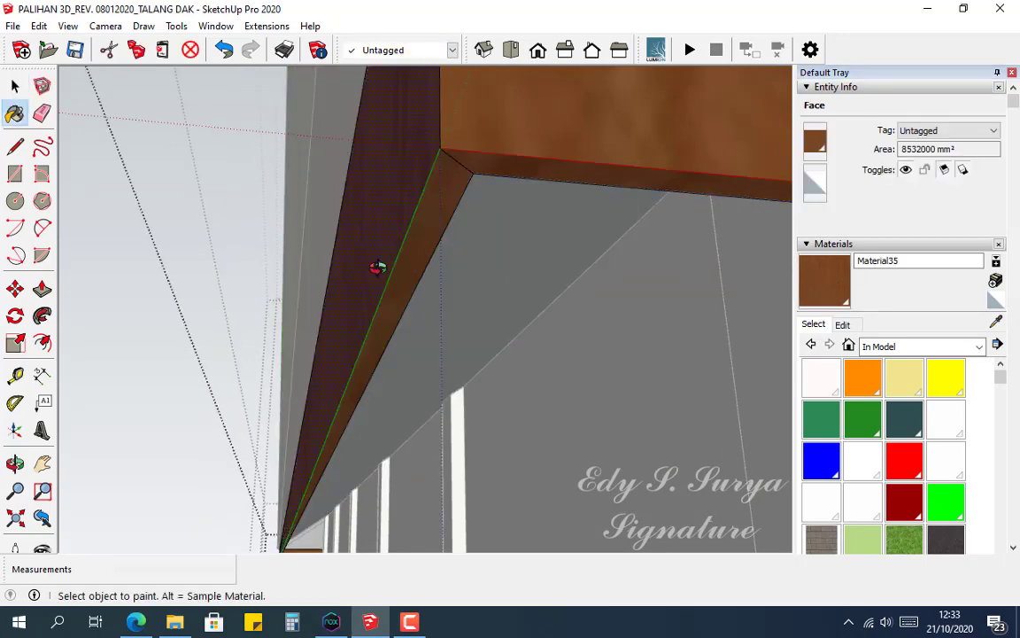
mouse_move(376, 266)
middle_mouse_down()
mouse_move(603, 251)
mouse_move(371, 258)
mouse_move(459, 281)
mouse_move(460, 303)
mouse_move(473, 294)
middle_mouse_up()
left_click(459, 260)
key("space")
key("ctrl+t")
middle_click_drag(416, 330, 446, 302)
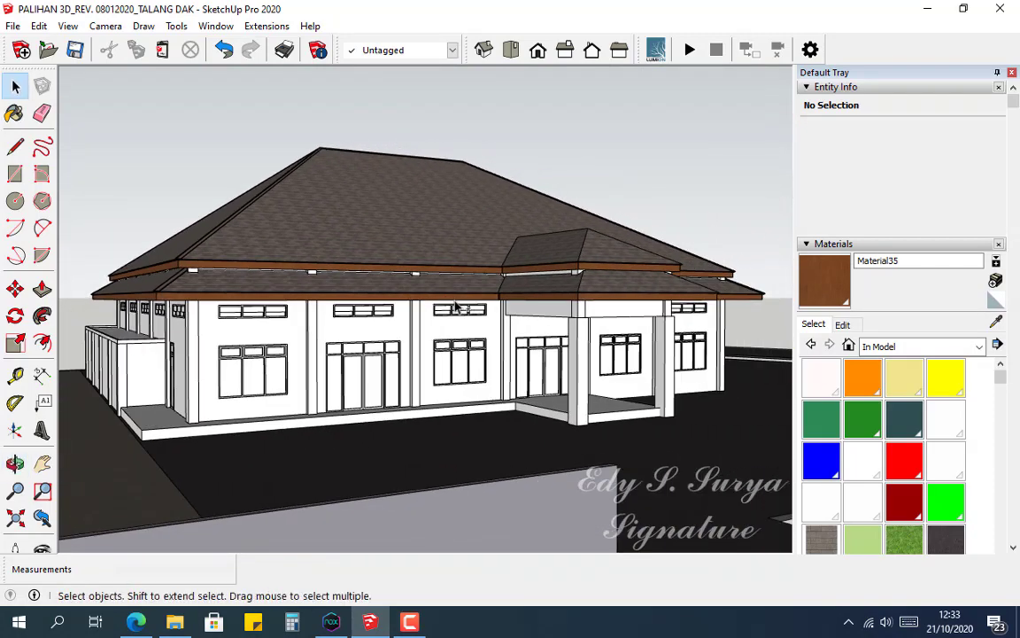
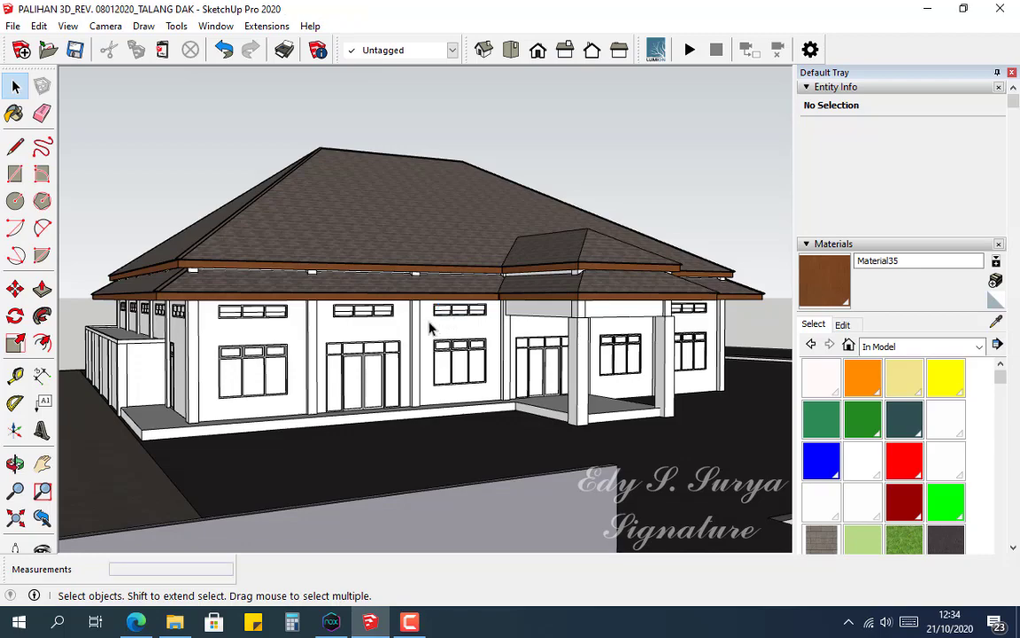
Step: Open the front corner window down to its first large pane component and make the pane's faces a group
scroll(290, 394, "up", 6)
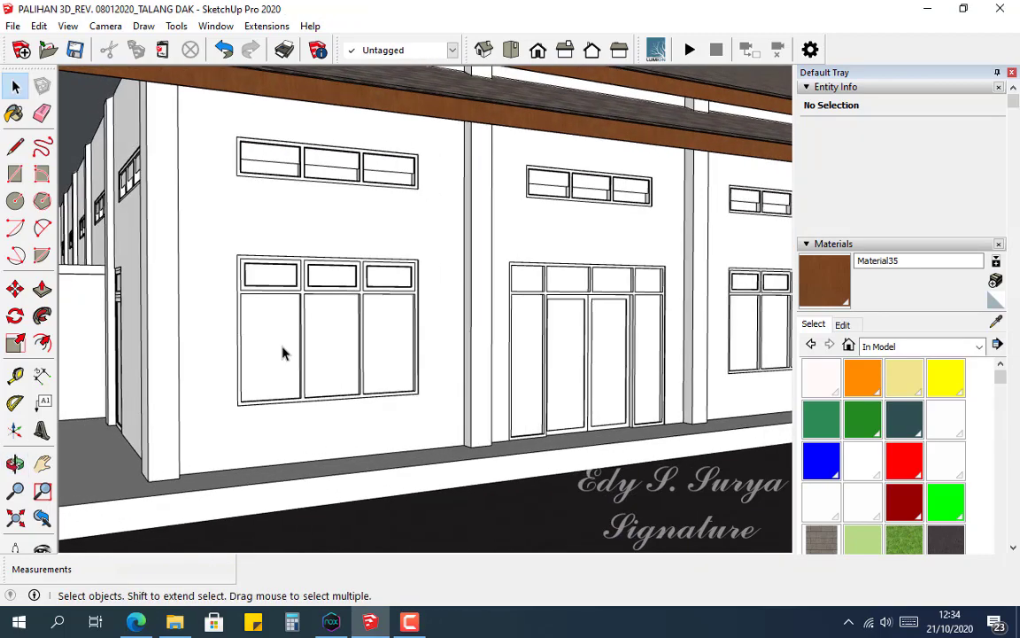
left_click(290, 343)
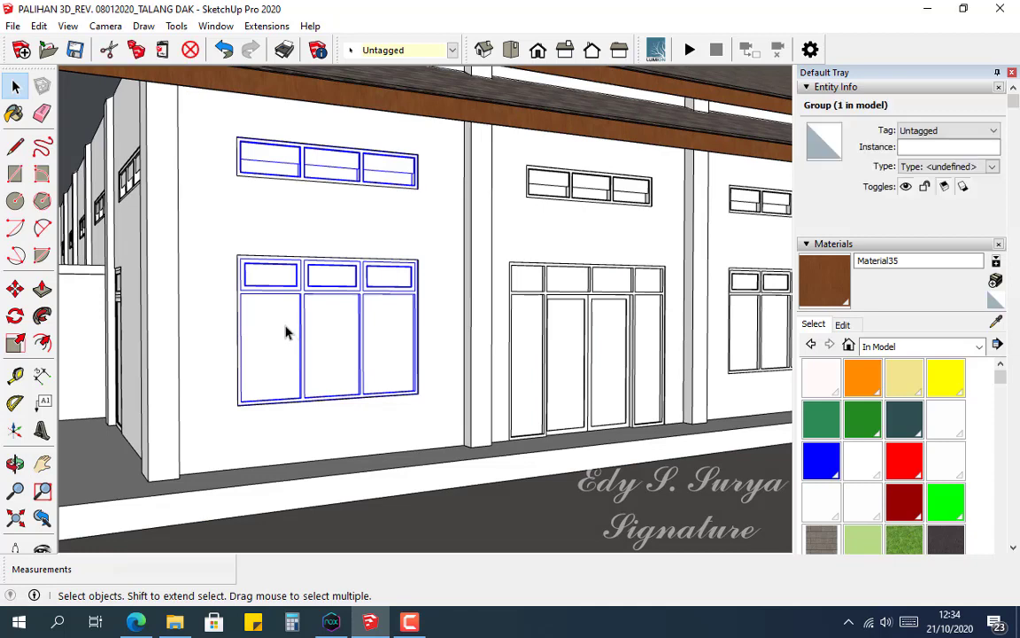
double_click(285, 329)
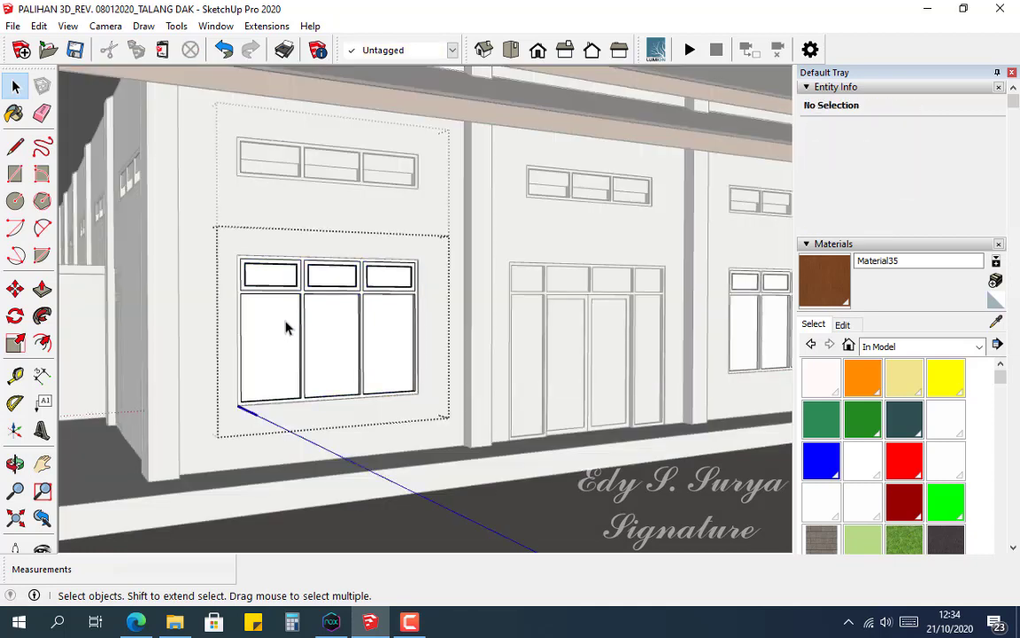
left_click(283, 330)
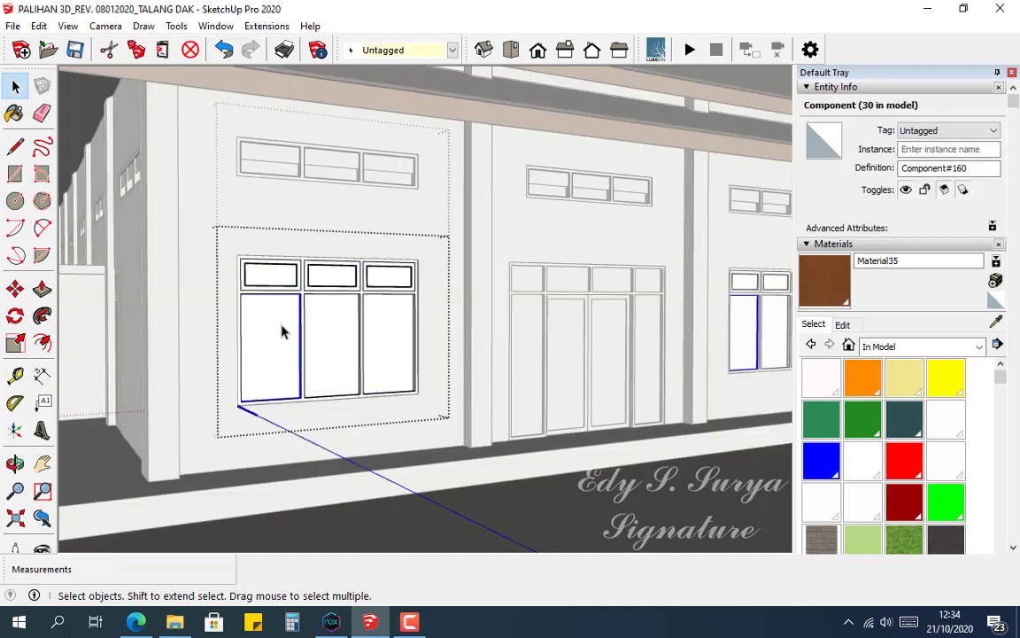
left_click(340, 331)
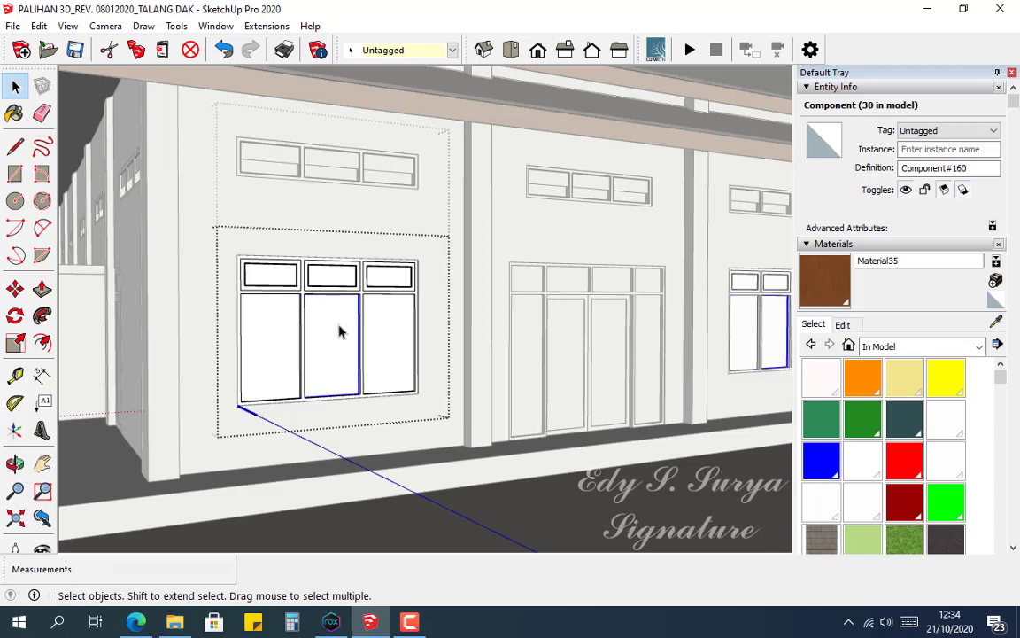
double_click(269, 335)
left_click(274, 333)
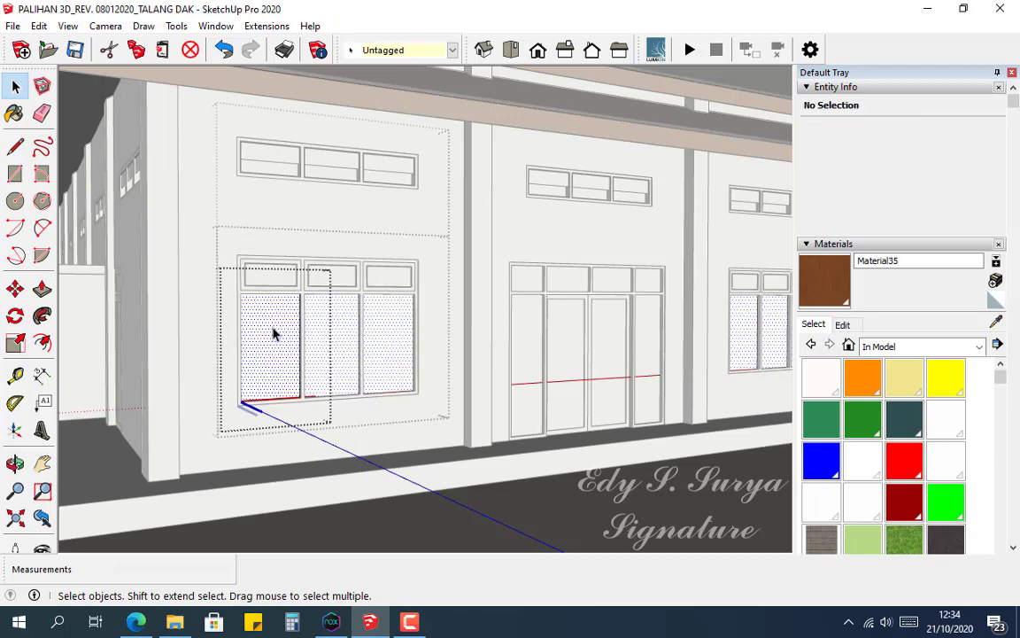
double_click(275, 334)
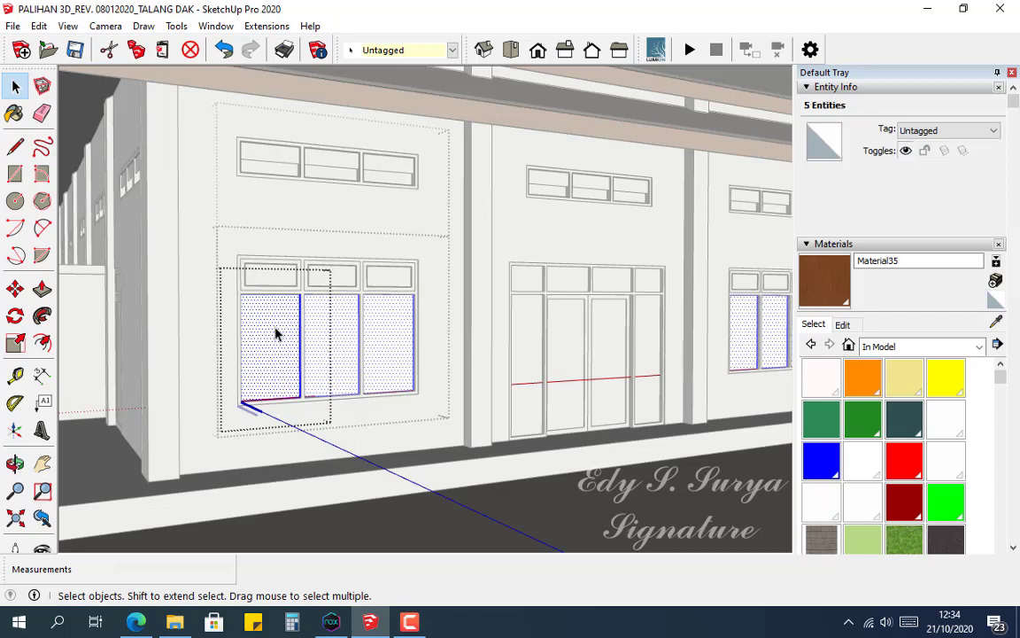
right_click(276, 334)
left_click(330, 467)
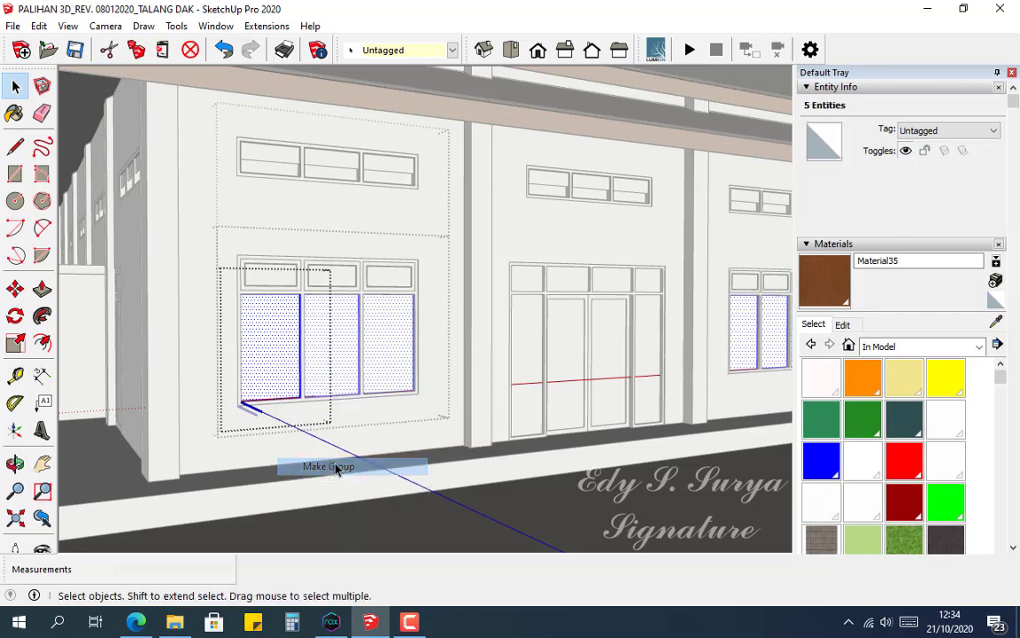
Step: Create a new material from Translucent Glass Gray in Glass and Mirrors and paint the pane group with it
left_click(965, 350)
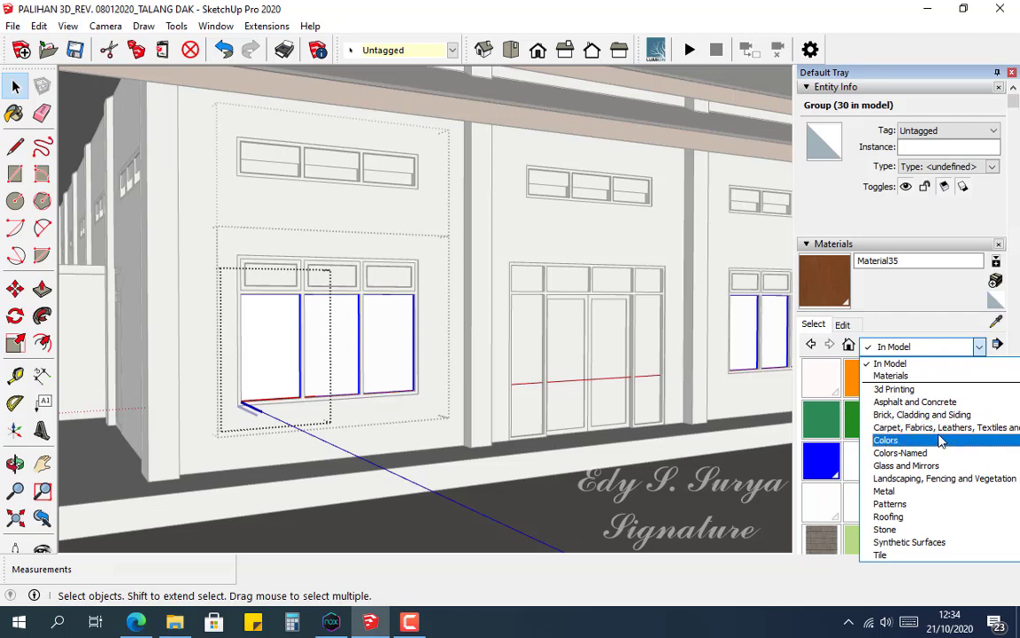
left_click(940, 465)
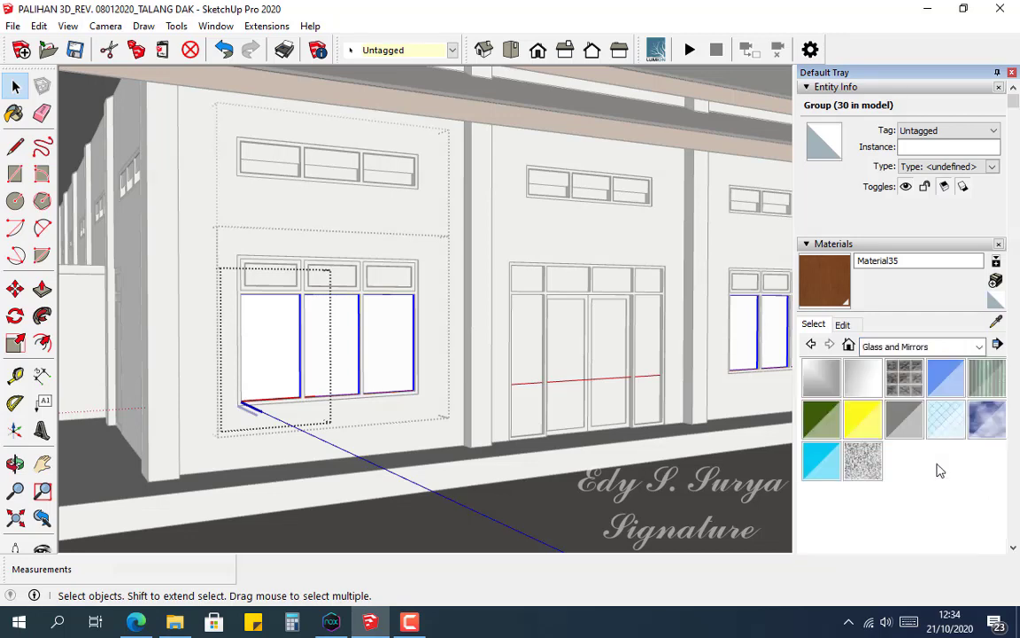
left_click(914, 431)
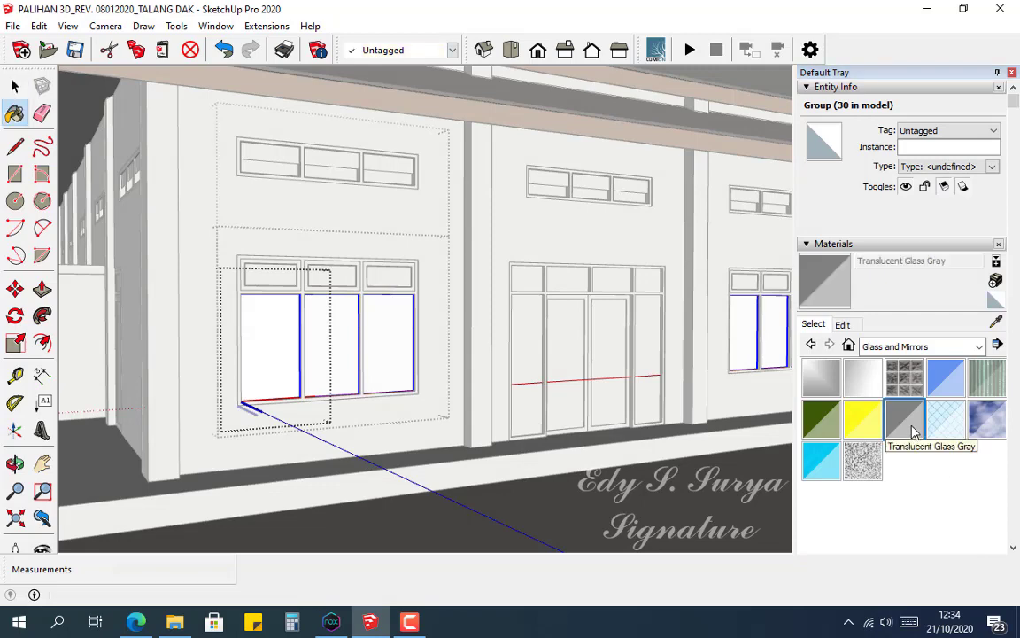
left_click(996, 282)
left_click(474, 475)
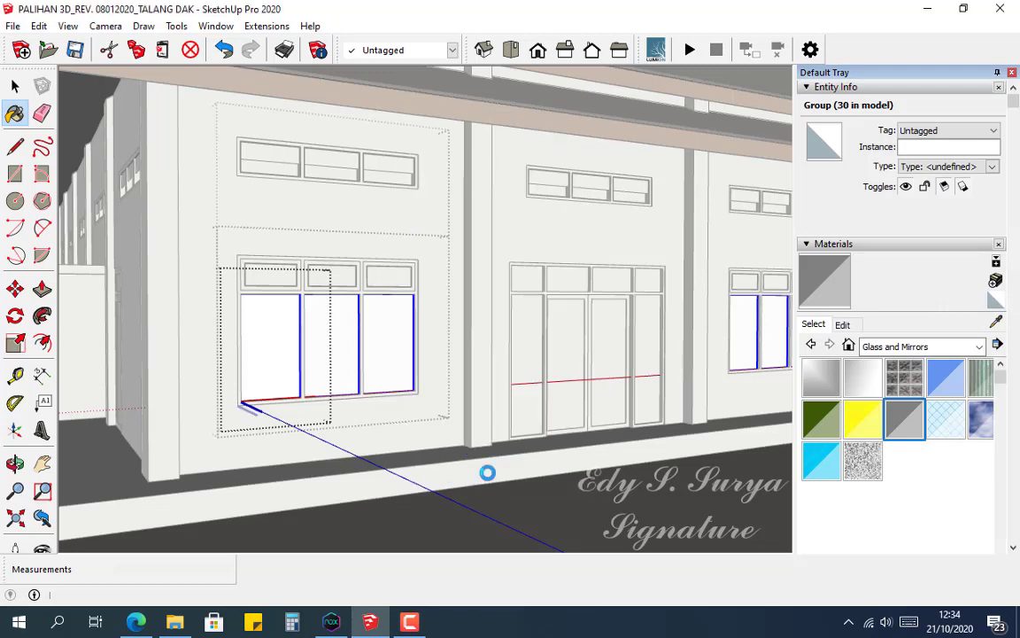
left_click(288, 352)
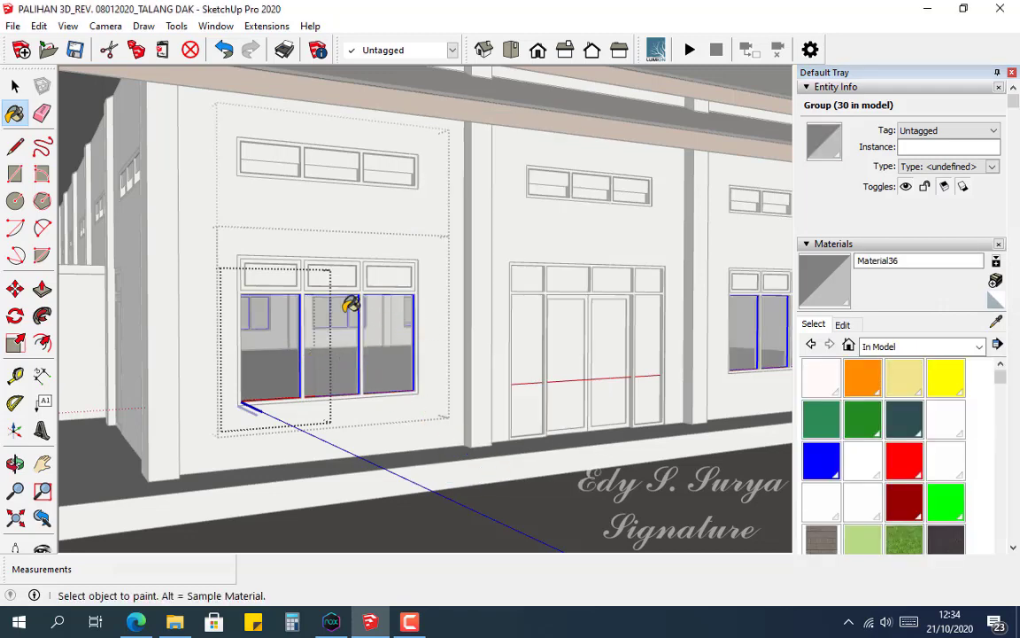
Step: Open the small transom sash above that pane, group its glass faces and paint the group with Material36
key("space")
double_click(269, 282)
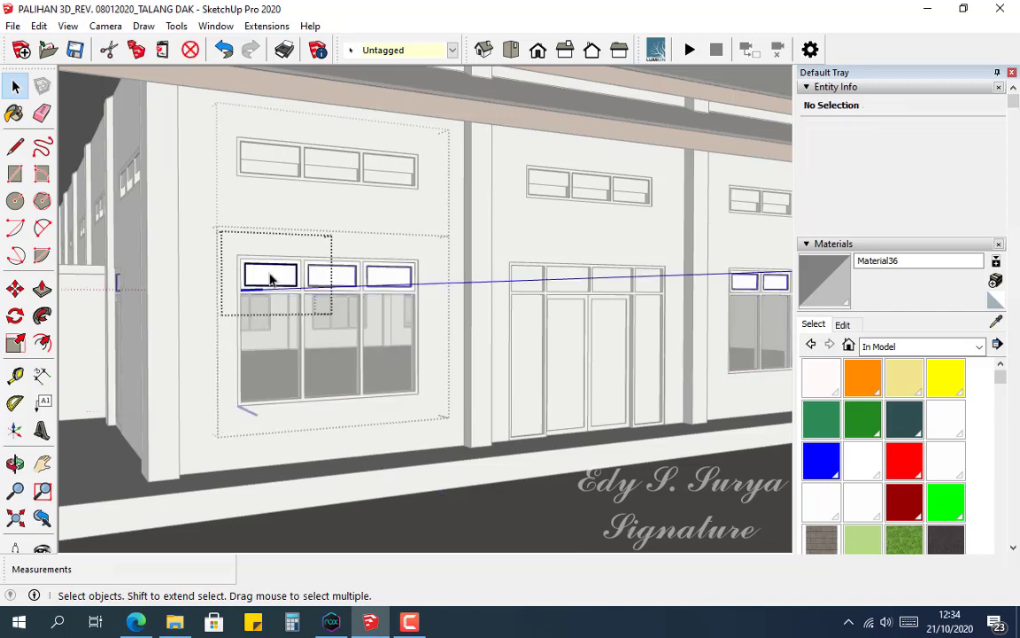
left_click(270, 280)
left_click(271, 279)
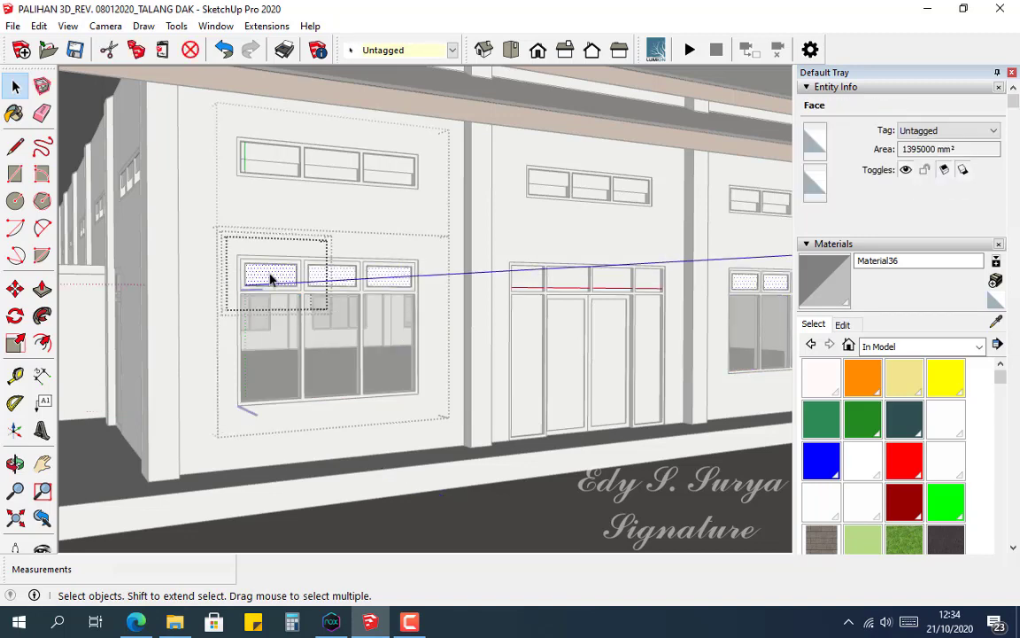
double_click(270, 278)
right_click(270, 278)
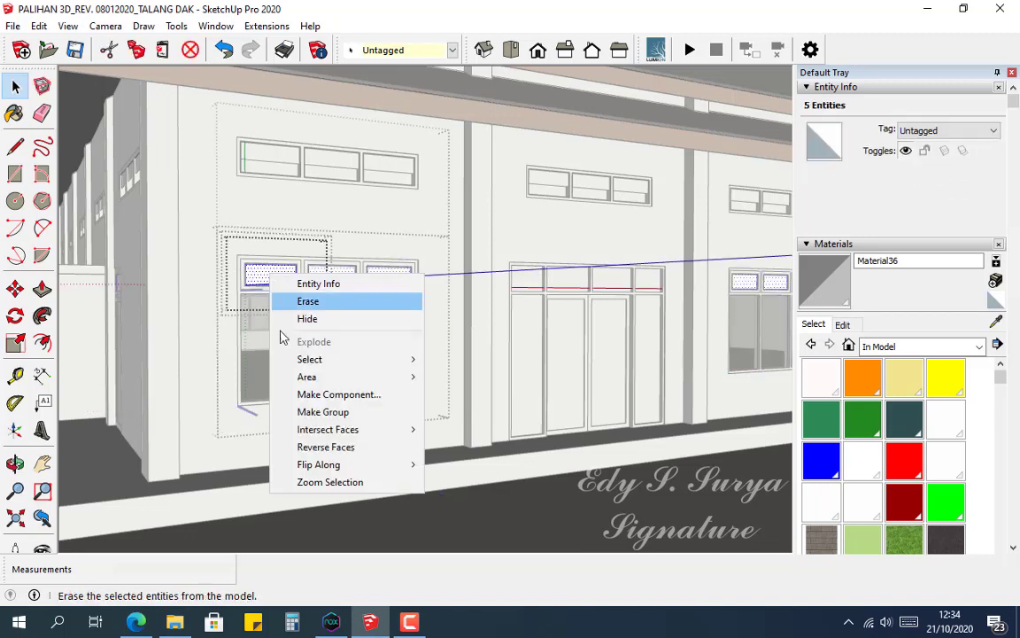
left_click(323, 412)
left_click(832, 286)
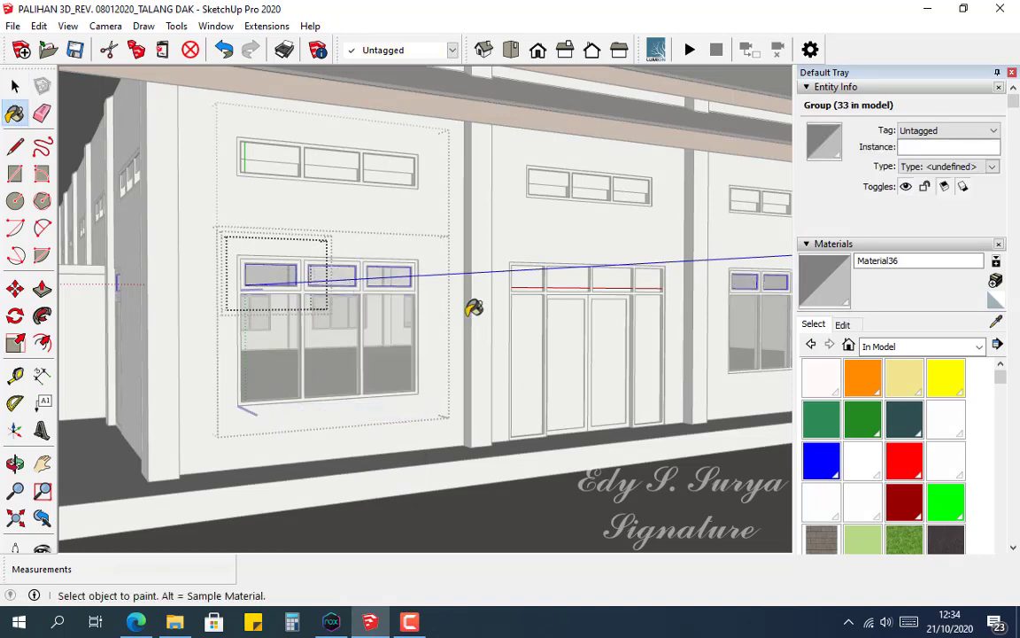
middle_click_drag(471, 305, 386, 305)
key("space")
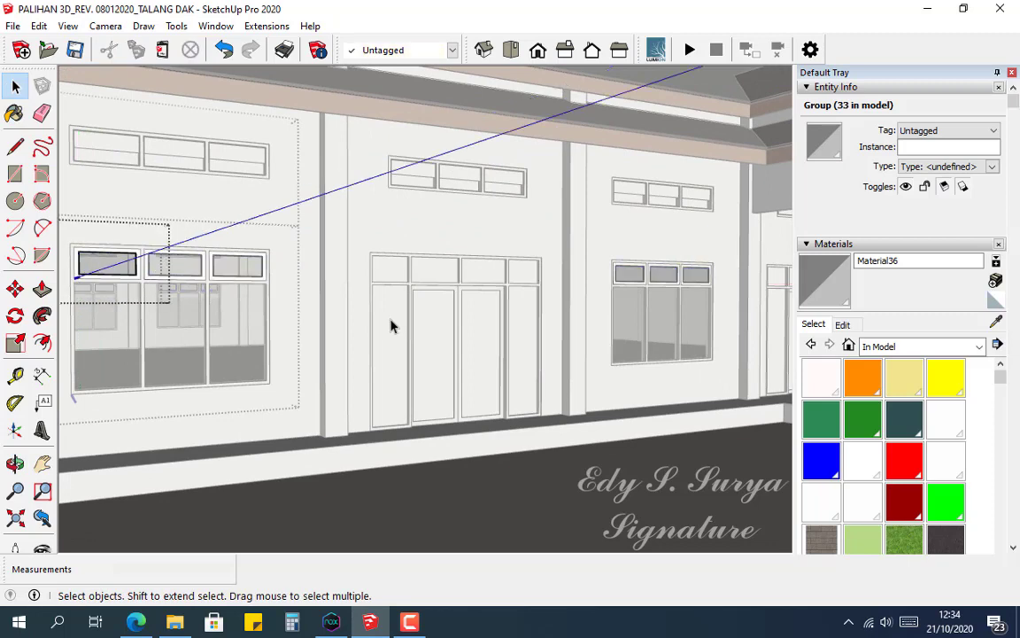
Step: Open the high vent window above the front corner window down to its first glass pane and select the pane's face with its edges
left_click(392, 322)
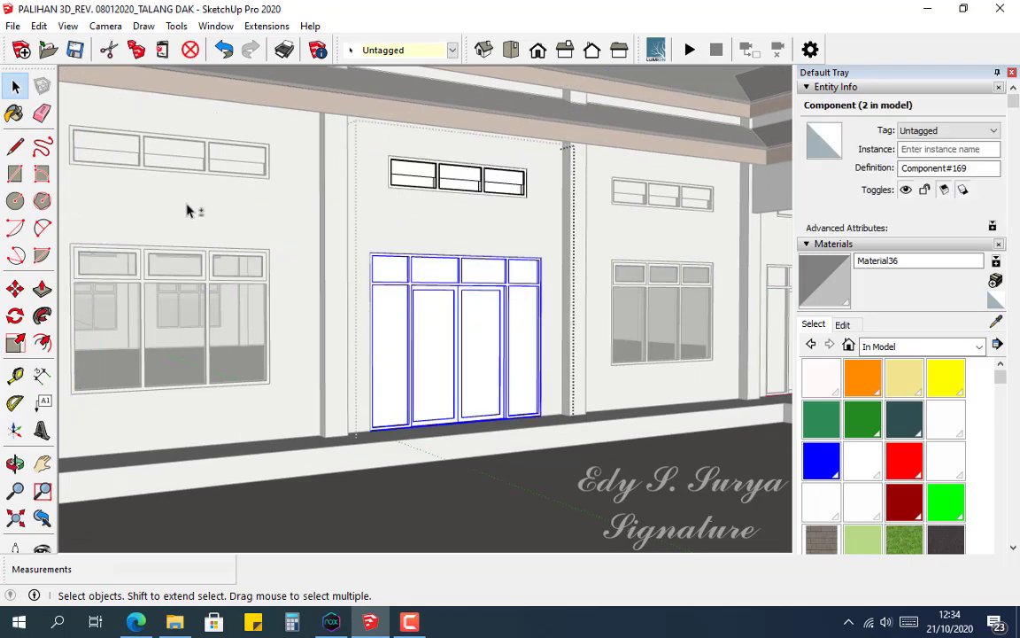
middle_click_drag(187, 210, 246, 227)
double_click(202, 189)
left_click(201, 186)
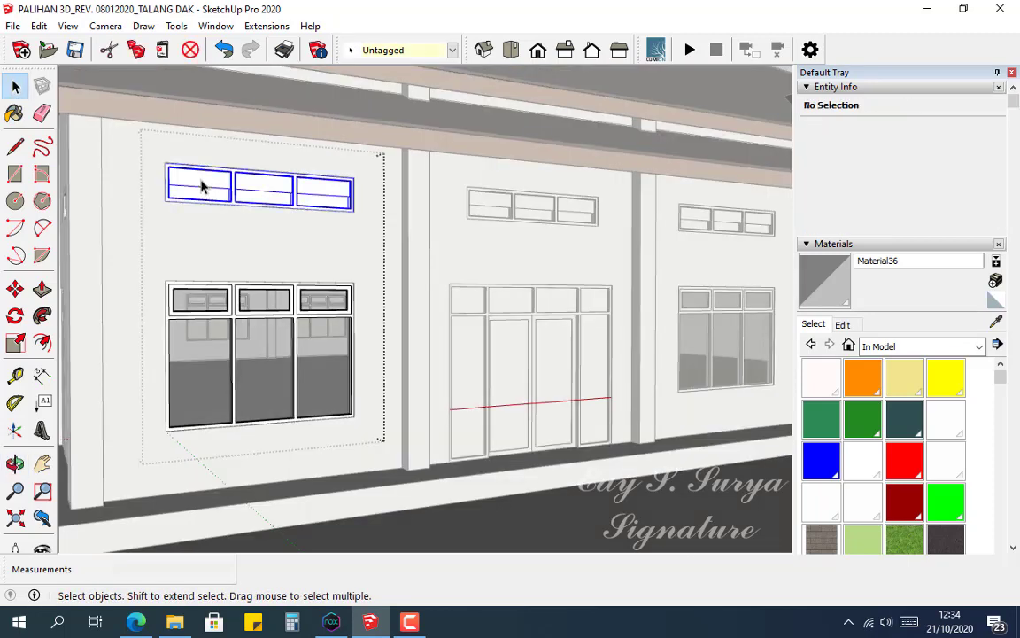
double_click(201, 186)
left_click(201, 186)
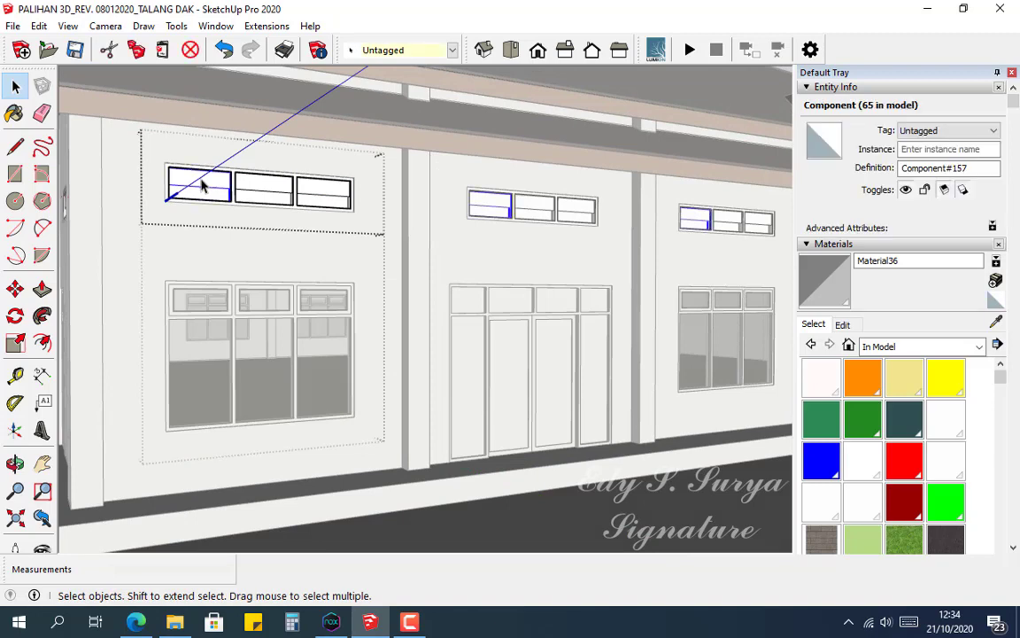
double_click(202, 185)
left_click(202, 184)
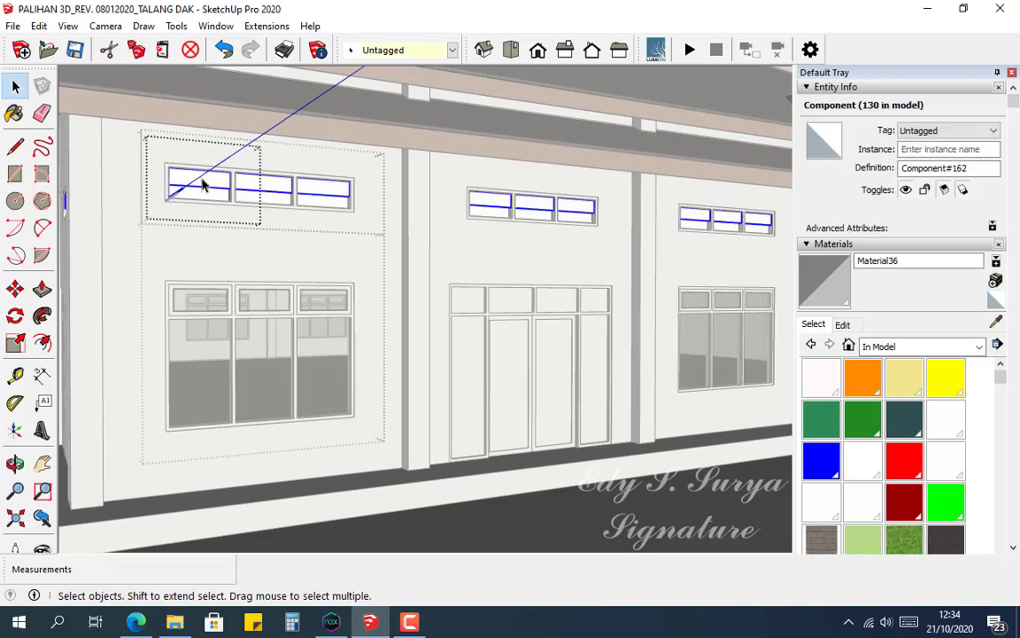
double_click(202, 184)
double_click(202, 185)
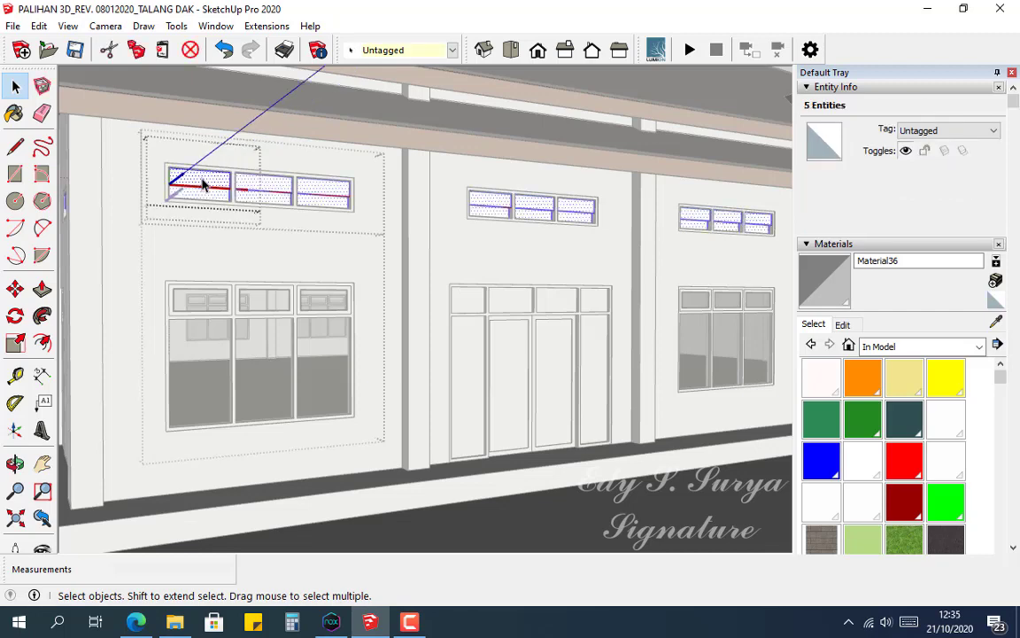
Step: Make the selected vent window pane a group and paint it with Material36
right_click(202, 184)
left_click(266, 314)
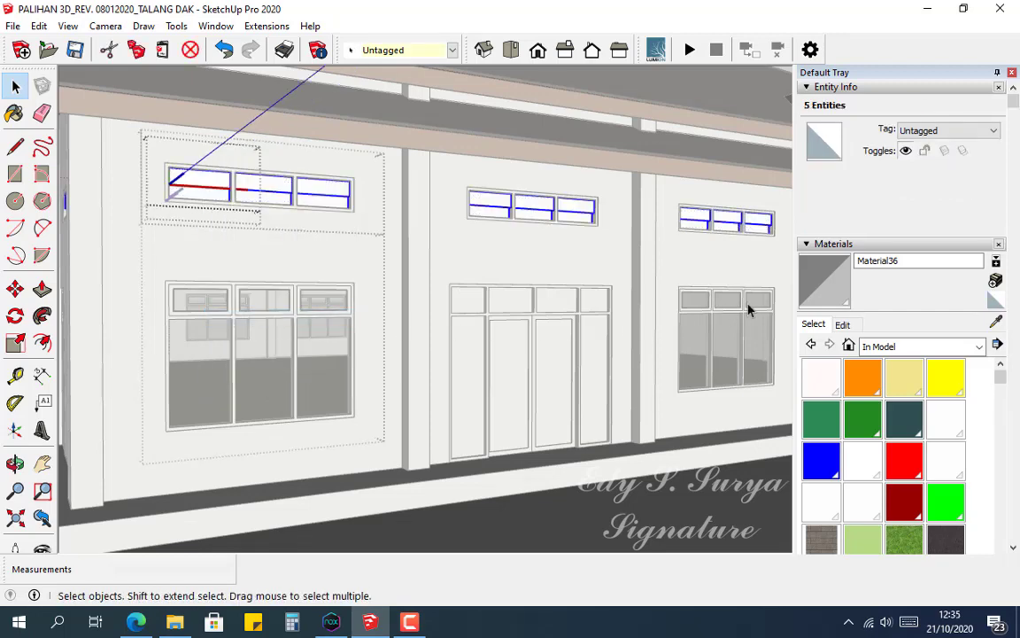
key("b")
left_click(218, 182)
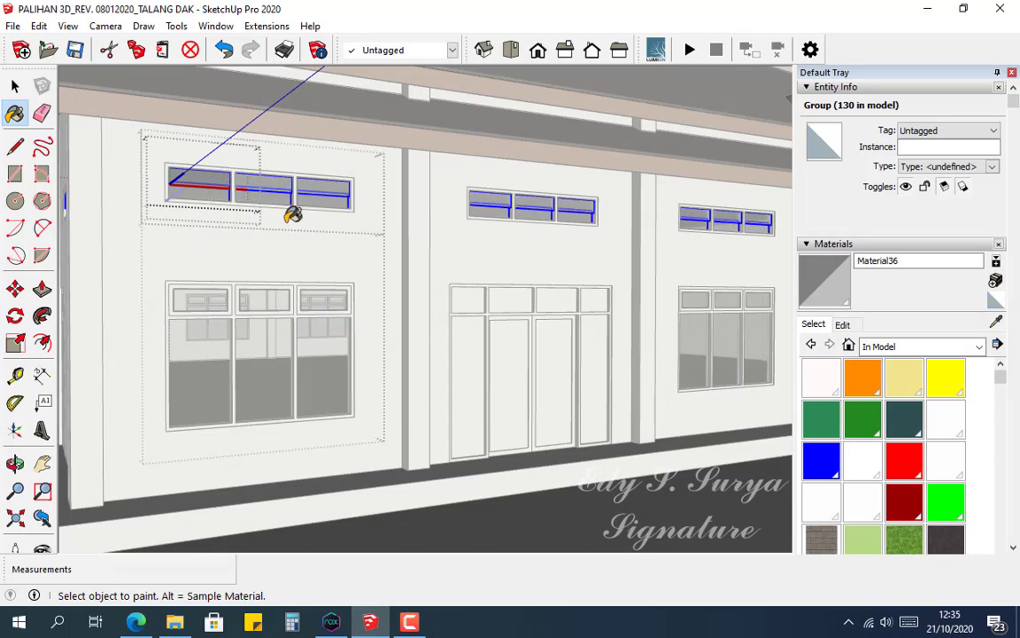
Step: Open the front double door unit beside the corner window down to the group holding its fixed glazing
middle_click_drag(292, 211, 354, 239)
key("space")
double_click(352, 296)
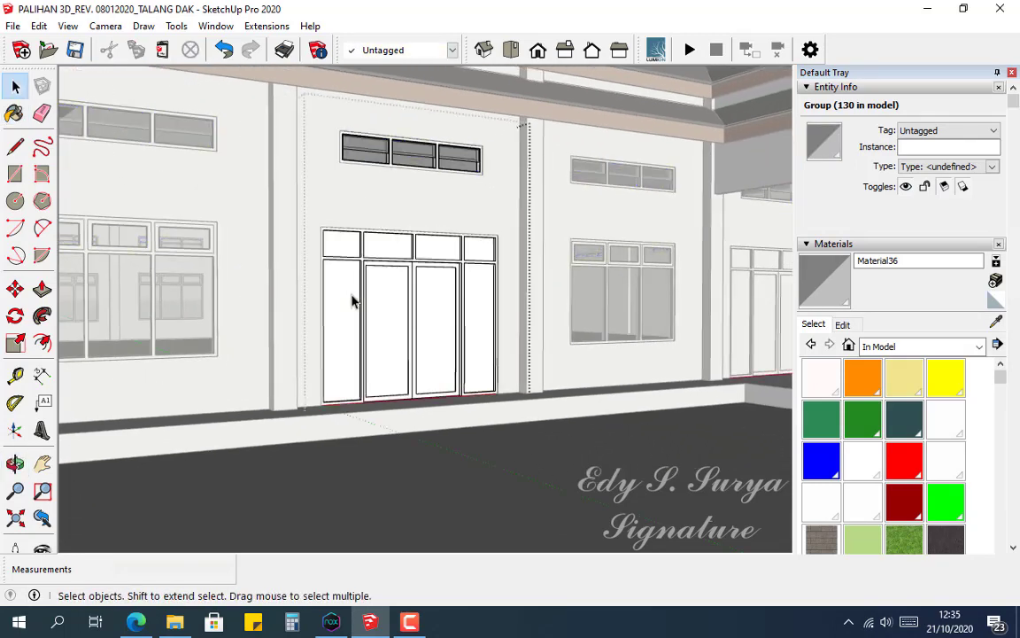
double_click(346, 282)
double_click(344, 279)
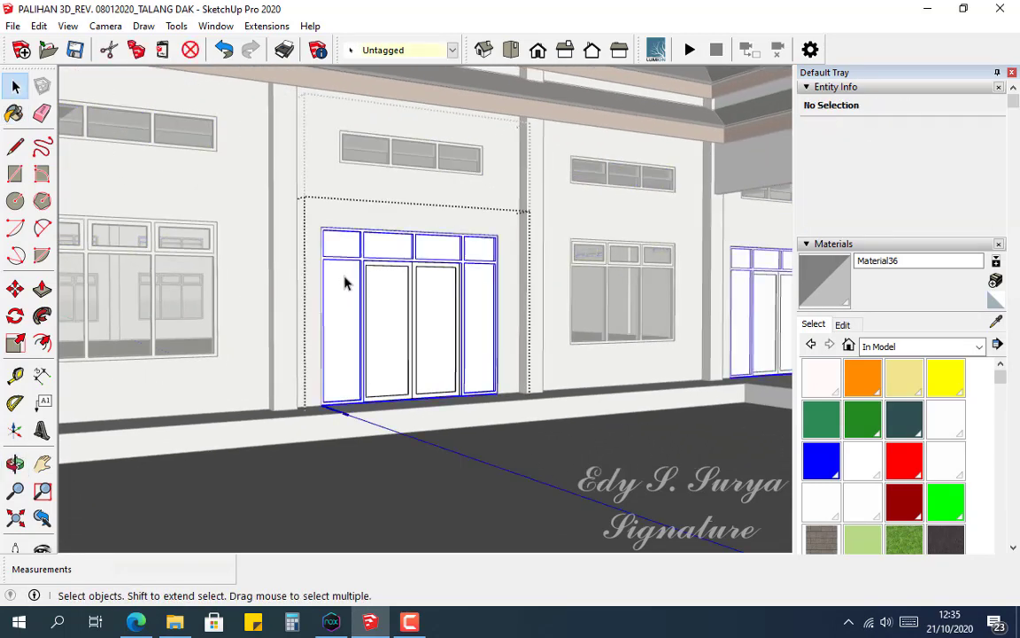
left_click(342, 283)
double_click(344, 292)
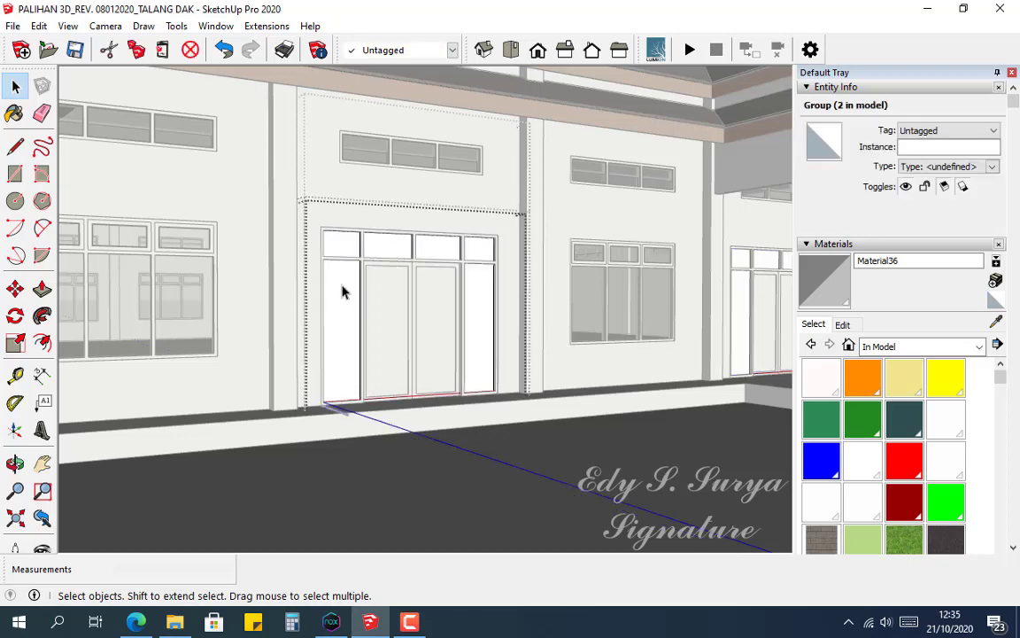
double_click(343, 285)
left_click(344, 289)
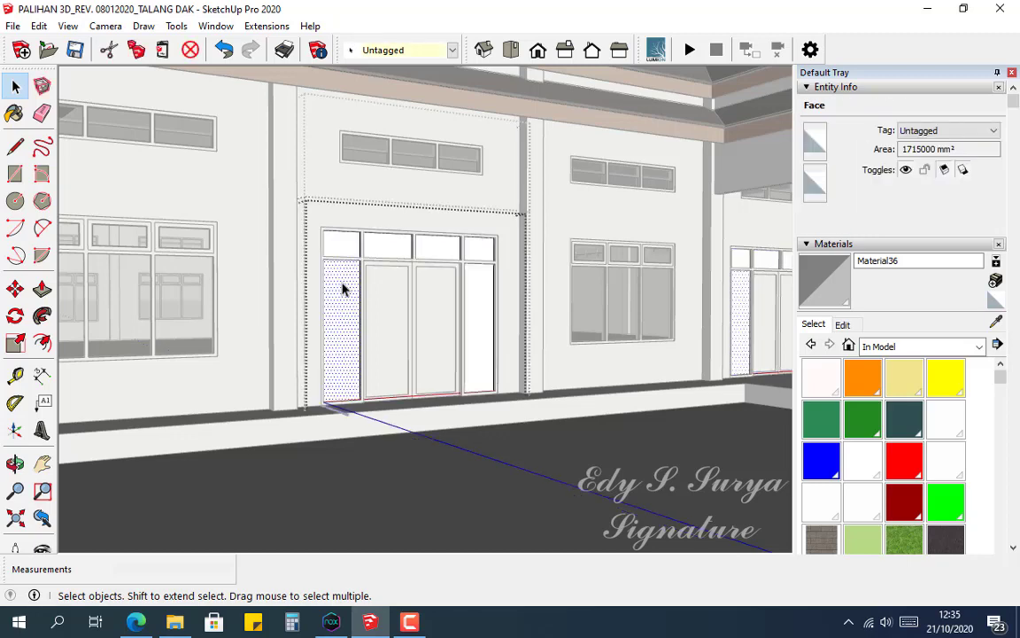
double_click(344, 289)
right_click(342, 285)
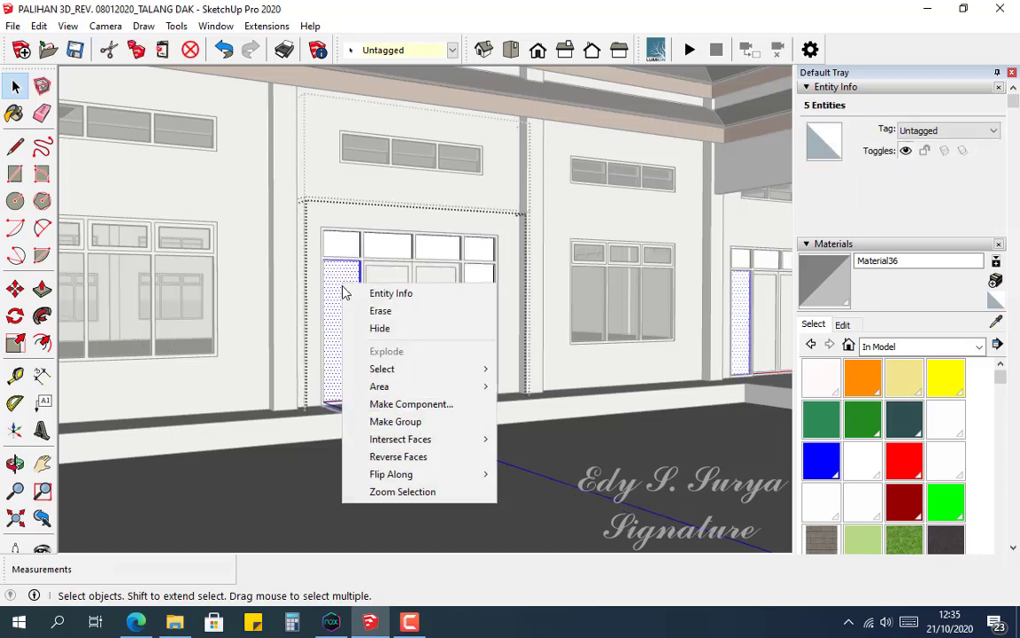
left_click(342, 280)
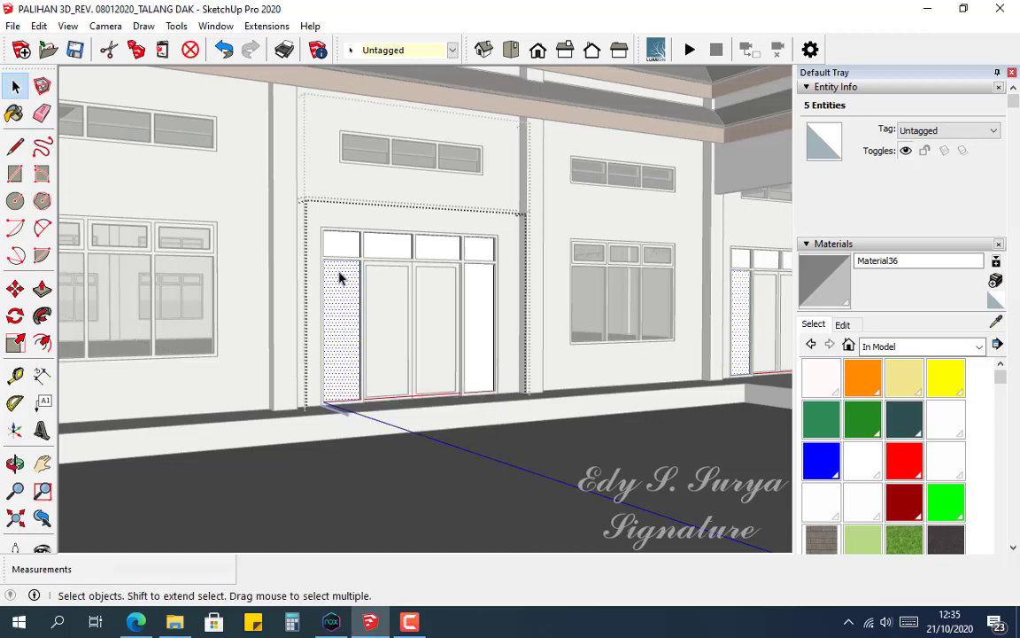
key("Escape")
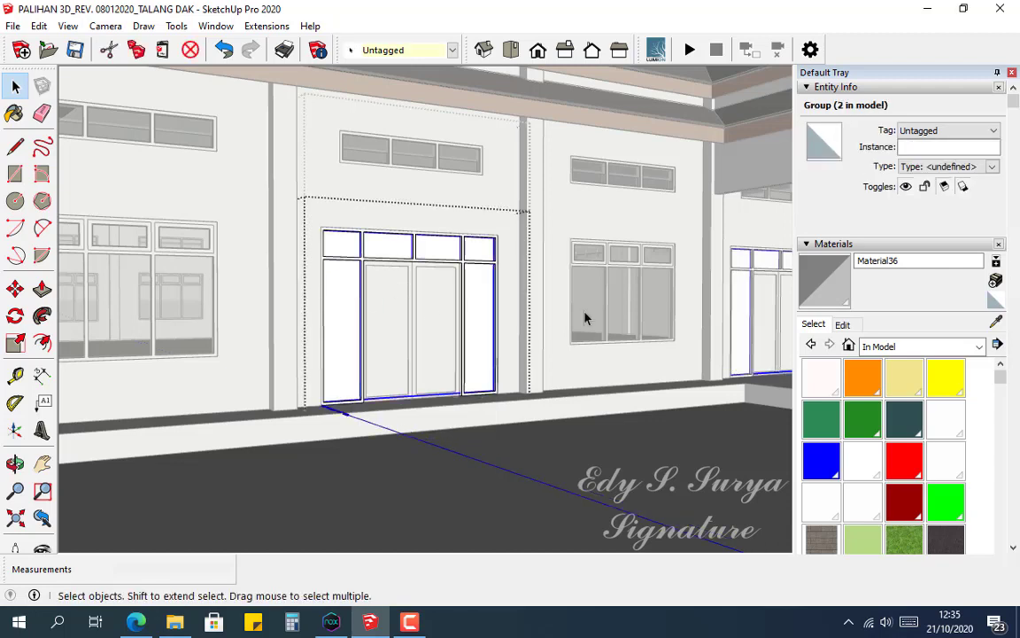
Step: Paint the door unit's fixed glazing group, covering the sidelights and transoms, with Material36
left_click(809, 295)
left_click(348, 306)
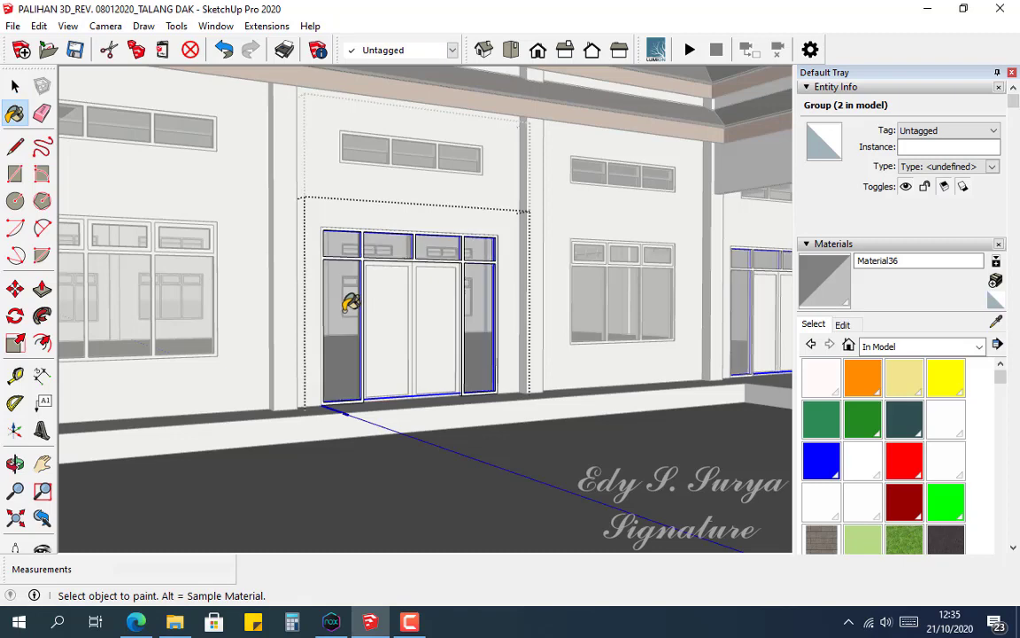
key("space")
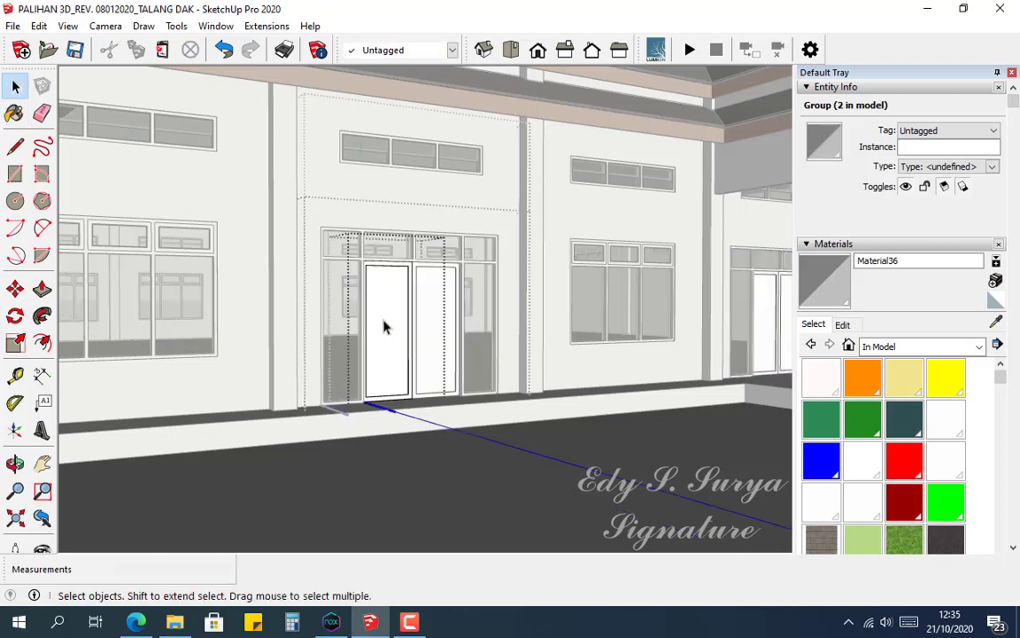
Step: Open the first leaf of the double door down to its glass pane and make the pane's face and edges a group
double_click(382, 324)
left_click(383, 319)
double_click(386, 312)
left_click(385, 313)
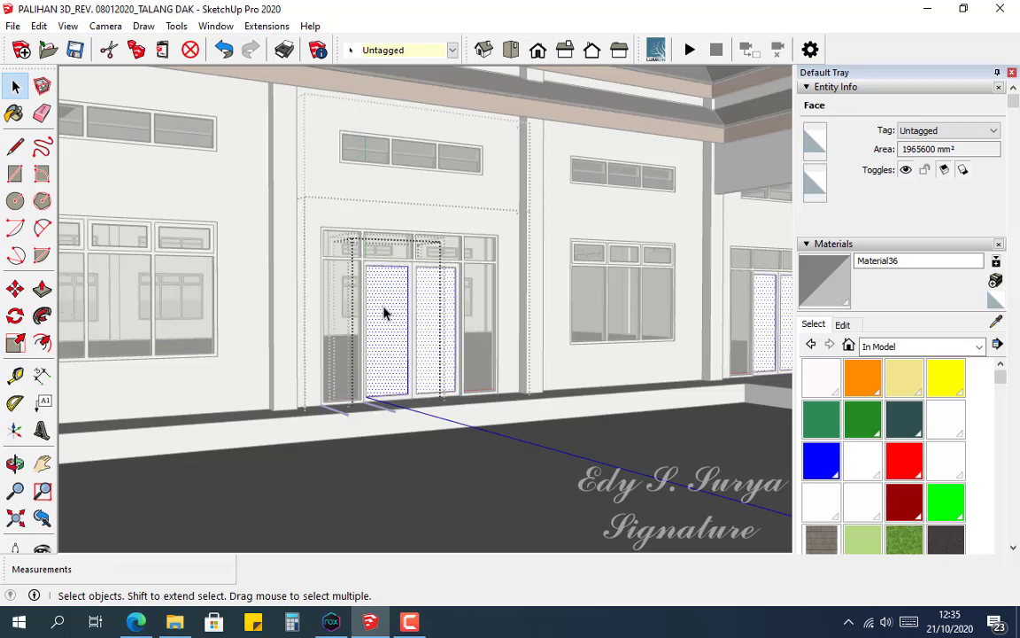
double_click(384, 311)
right_click(384, 312)
left_click(434, 446)
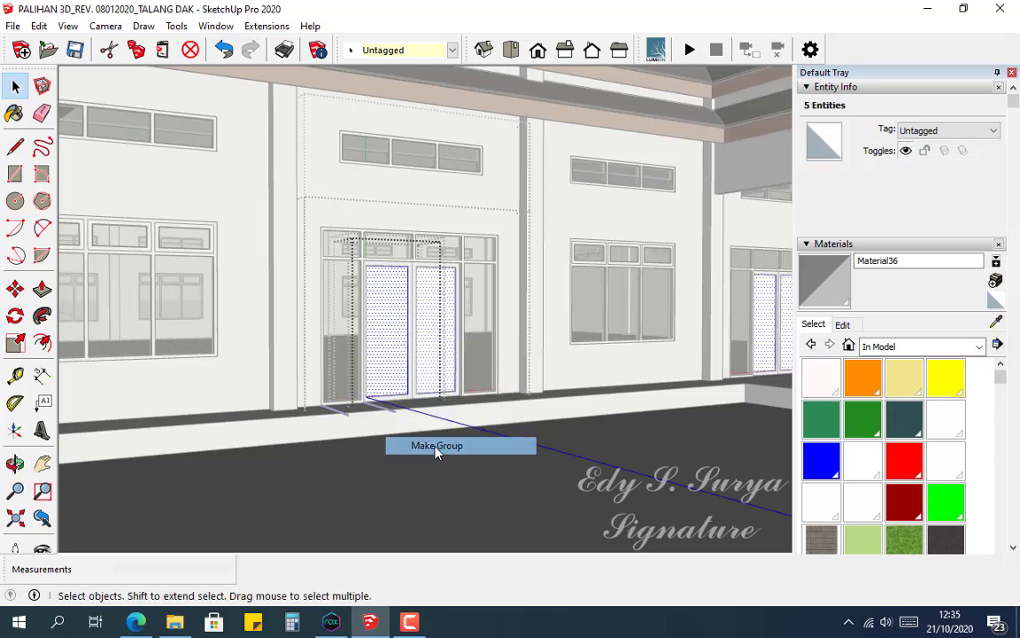
Step: Paint the door leaf's new glass group with Material36
key("b")
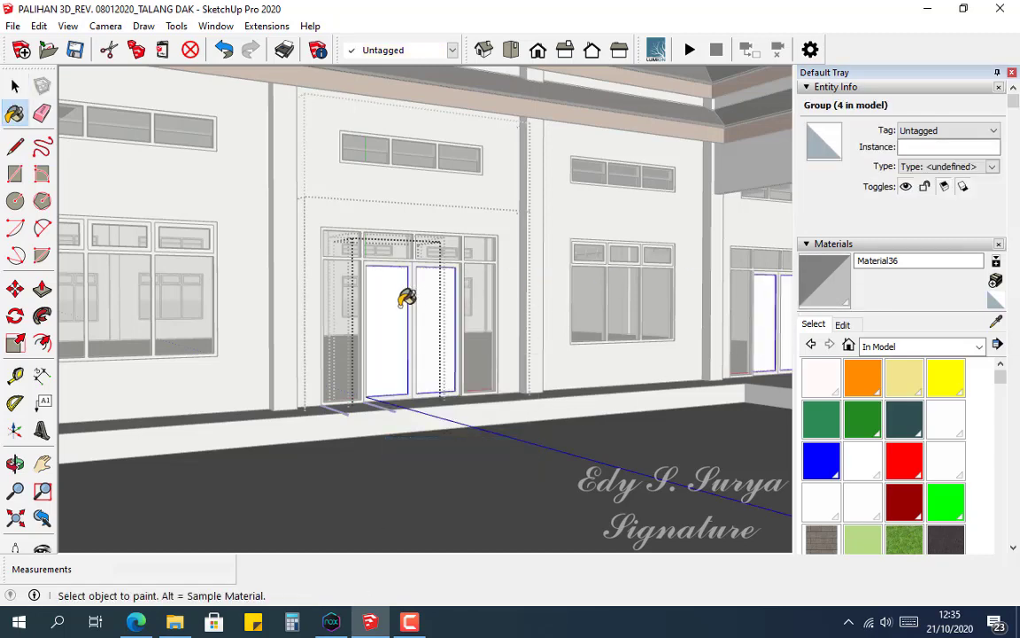
scroll(406, 295, "down", 4)
middle_click_drag(447, 296, 398, 336)
key("space")
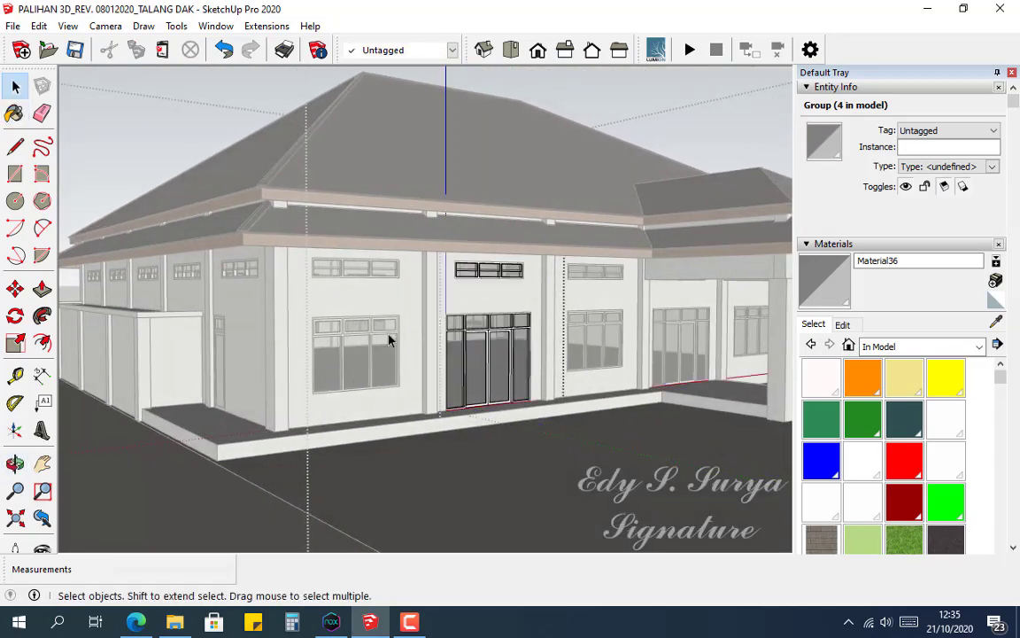
Step: Leave the front door and open the single side door near the low annex wall down to its large door panel
left_click(390, 340)
key("o")
scroll(284, 350, "up", 5)
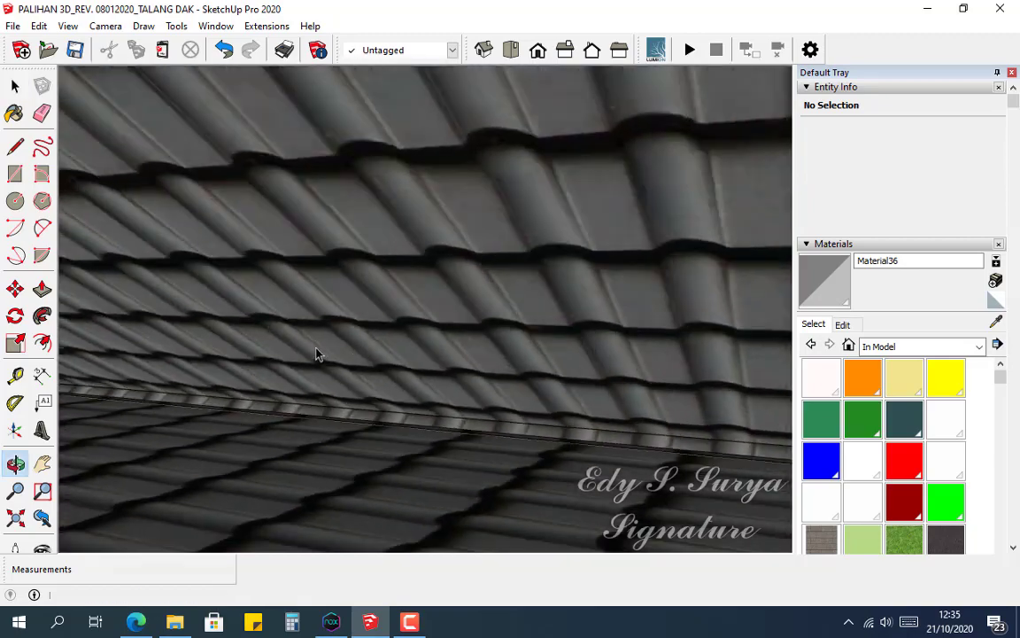
key("space")
scroll(391, 326, "down", 6)
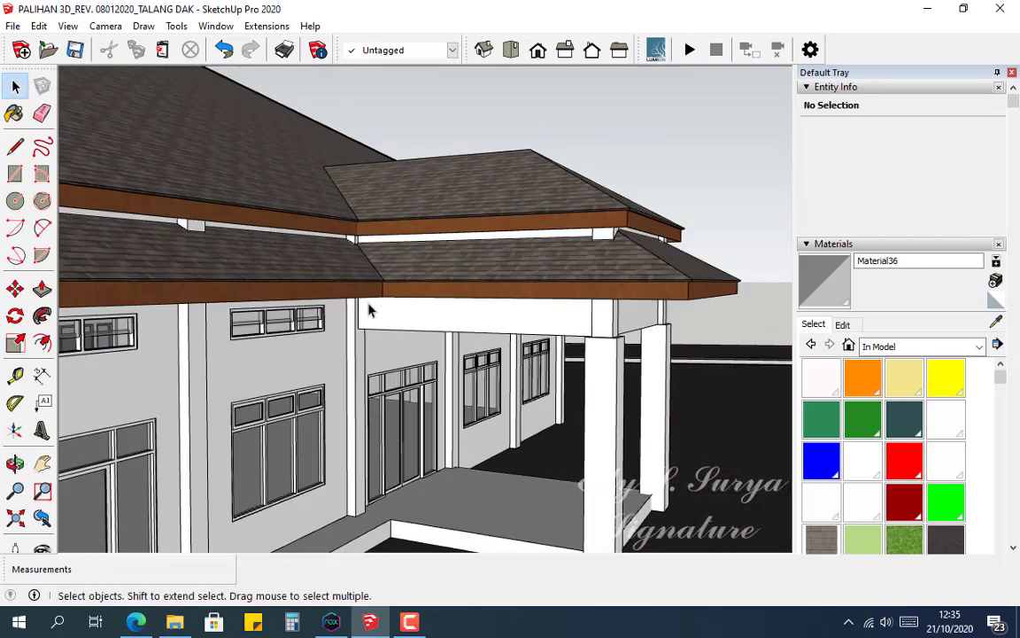
middle_click_drag(371, 310, 440, 307)
scroll(358, 336, "up", 4)
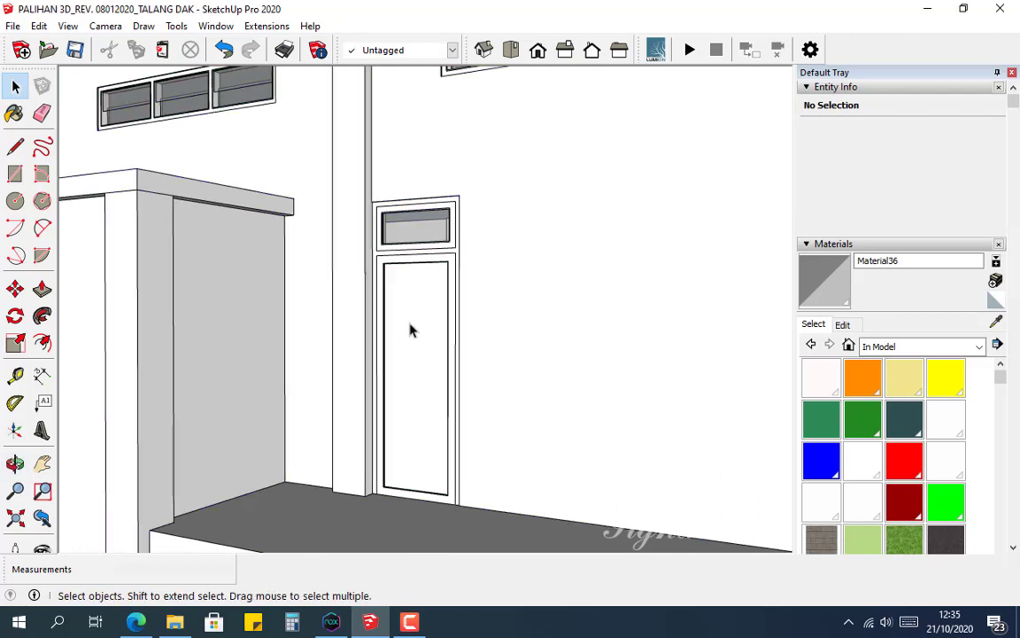
double_click(421, 314)
left_click(413, 316)
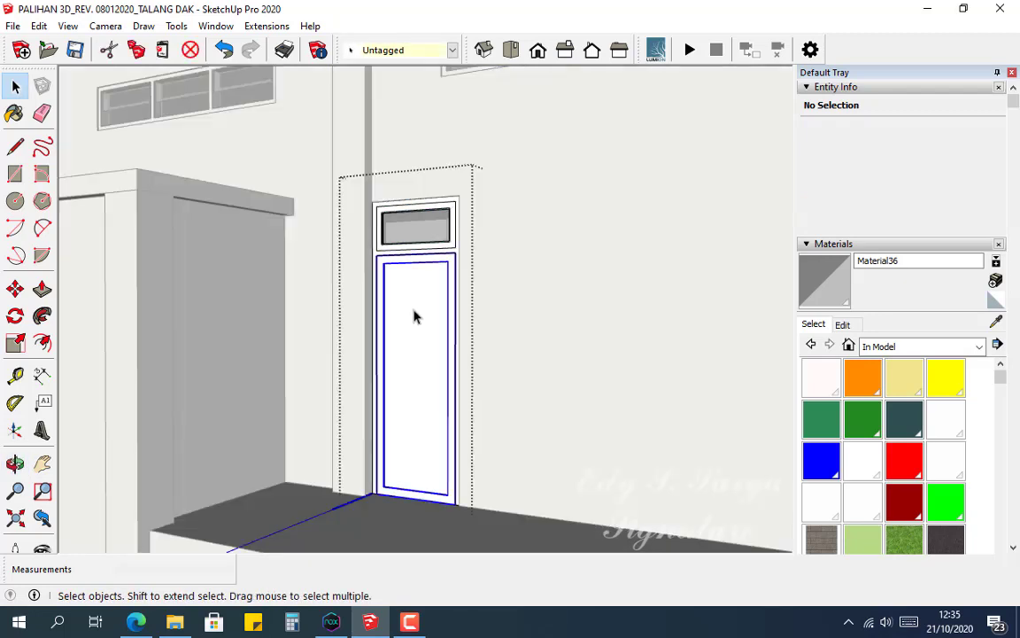
left_click(414, 316)
double_click(419, 319)
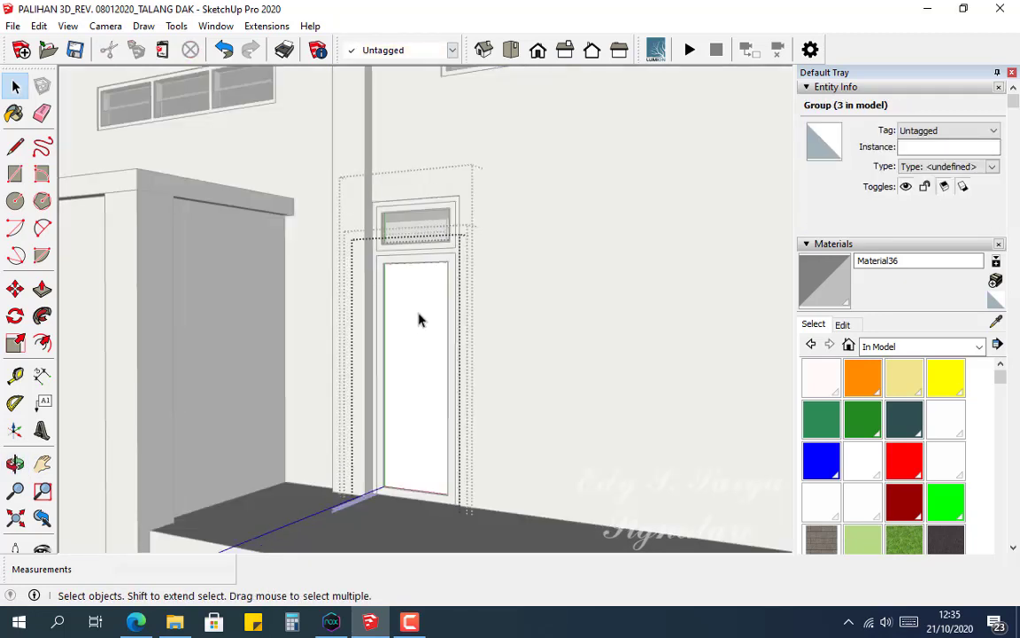
Step: Select the side door panel's face with its edges and make them a group
left_click(420, 318)
double_click(420, 318)
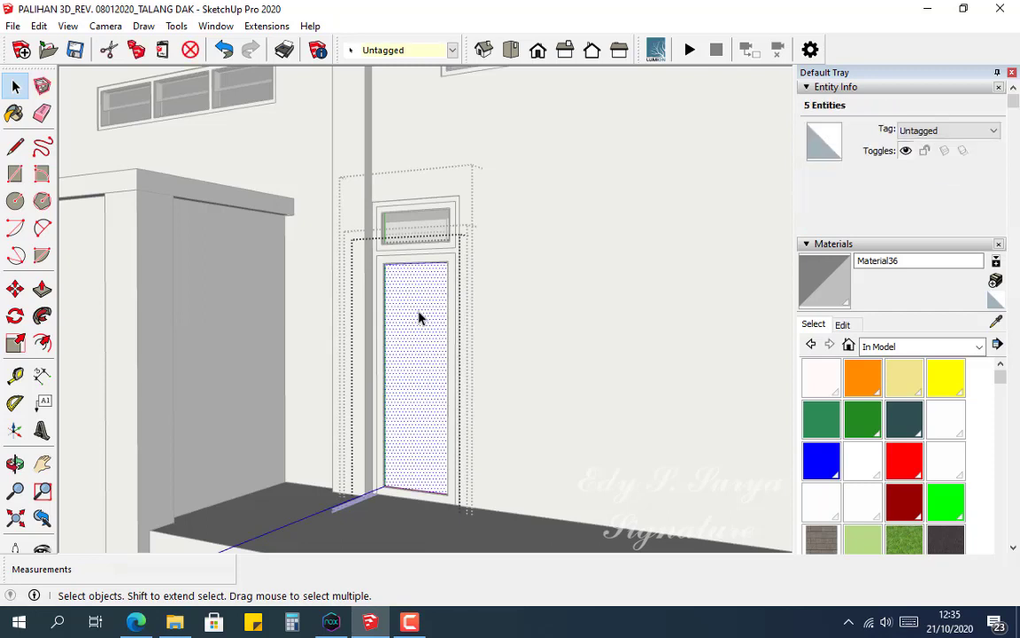
right_click(420, 318)
left_click(448, 450)
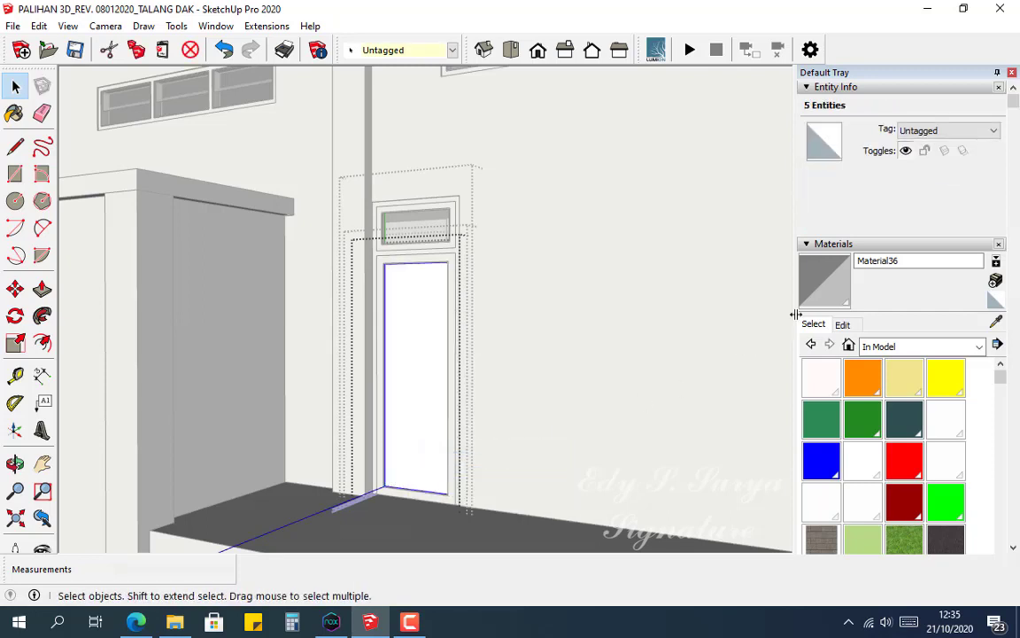
Step: Paint the side door's panel group with Material36 and leave the open door components
left_click(827, 292)
left_click(416, 332)
mouse_move(421, 331)
middle_mouse_down()
mouse_move(441, 295)
mouse_move(266, 372)
mouse_move(255, 364)
mouse_move(496, 354)
mouse_move(409, 365)
mouse_move(424, 352)
mouse_move(298, 360)
middle_mouse_up()
key("space")
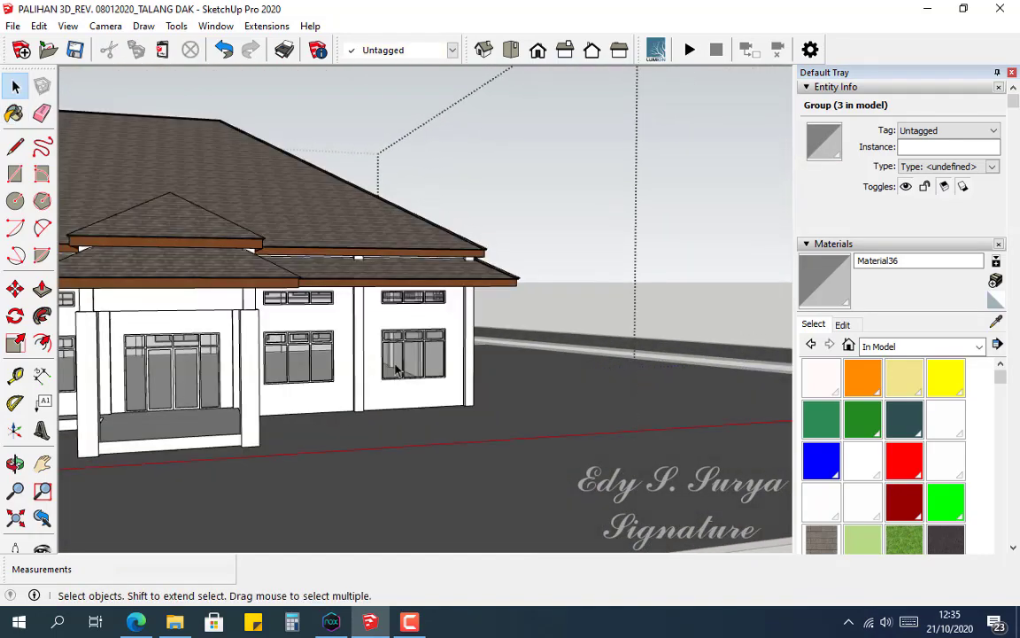
middle_click_drag(396, 370, 567, 336)
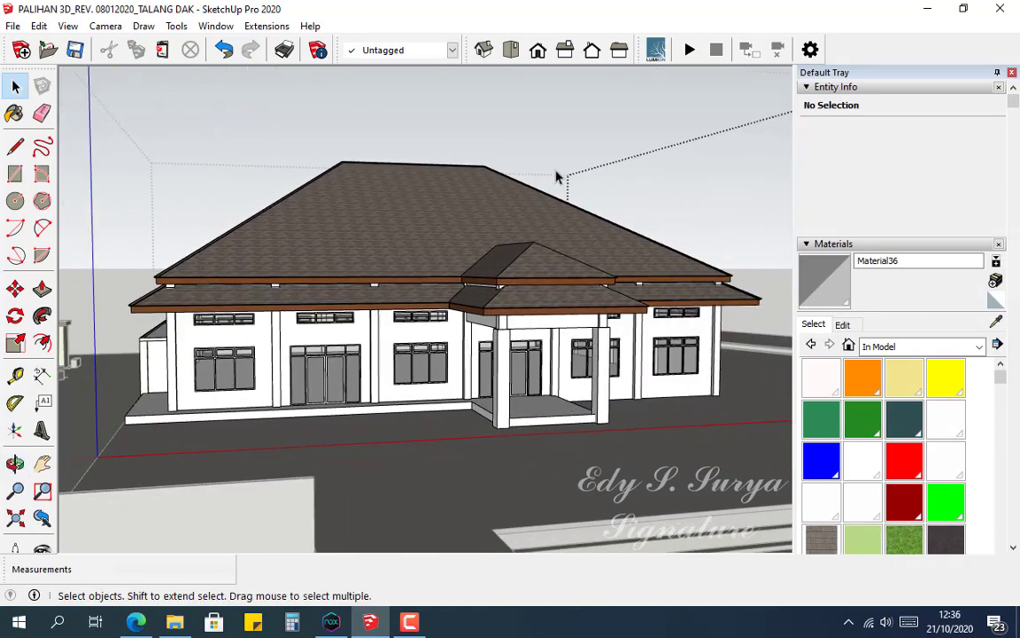
middle_click_drag(518, 209, 396, 317)
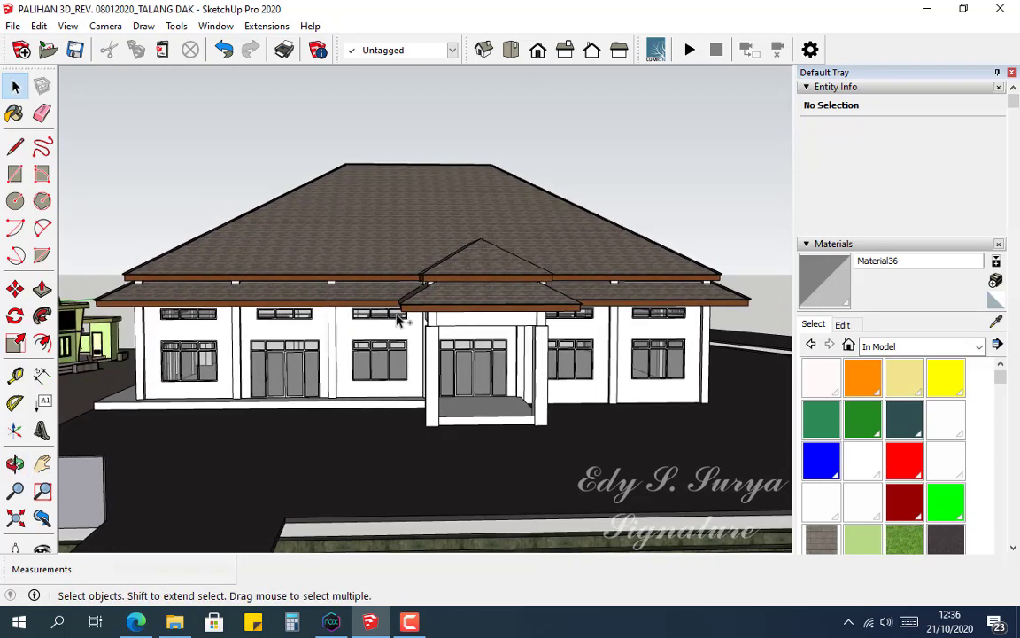